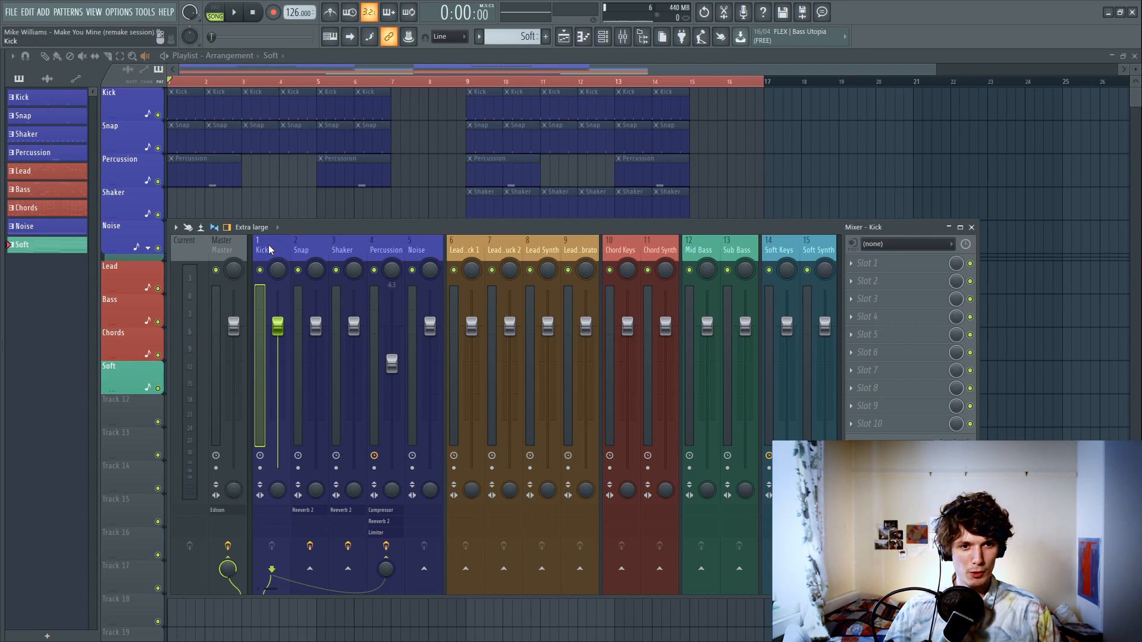
Step: Close the mixer and step through the patterns from Kick to Lead to view their contents in the channel rack
mouse_move(269, 249)
mouse_down()
mouse_move(825, 248)
mouse_move(298, 250)
mouse_move(257, 240)
mouse_up()
key(F9)
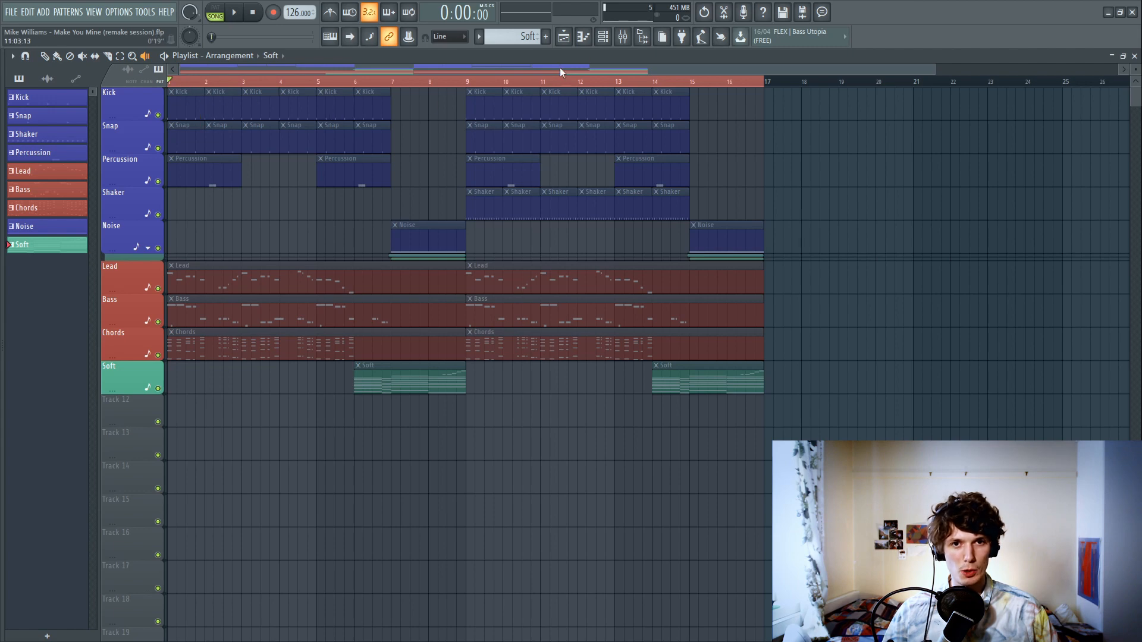
click(535, 37)
click(543, 44)
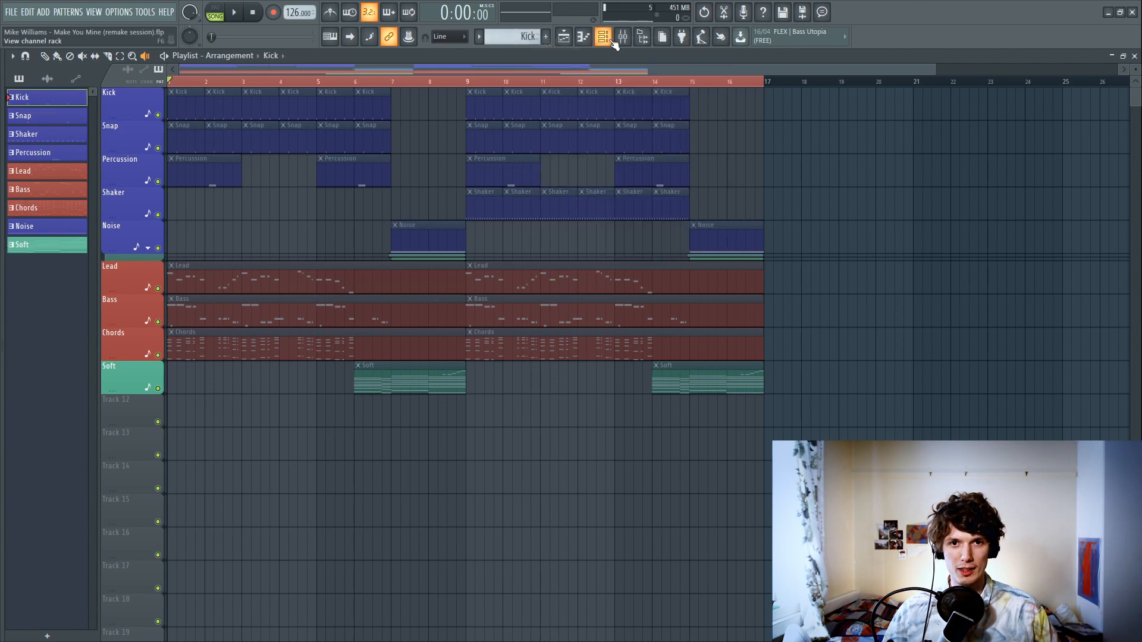
click(603, 37)
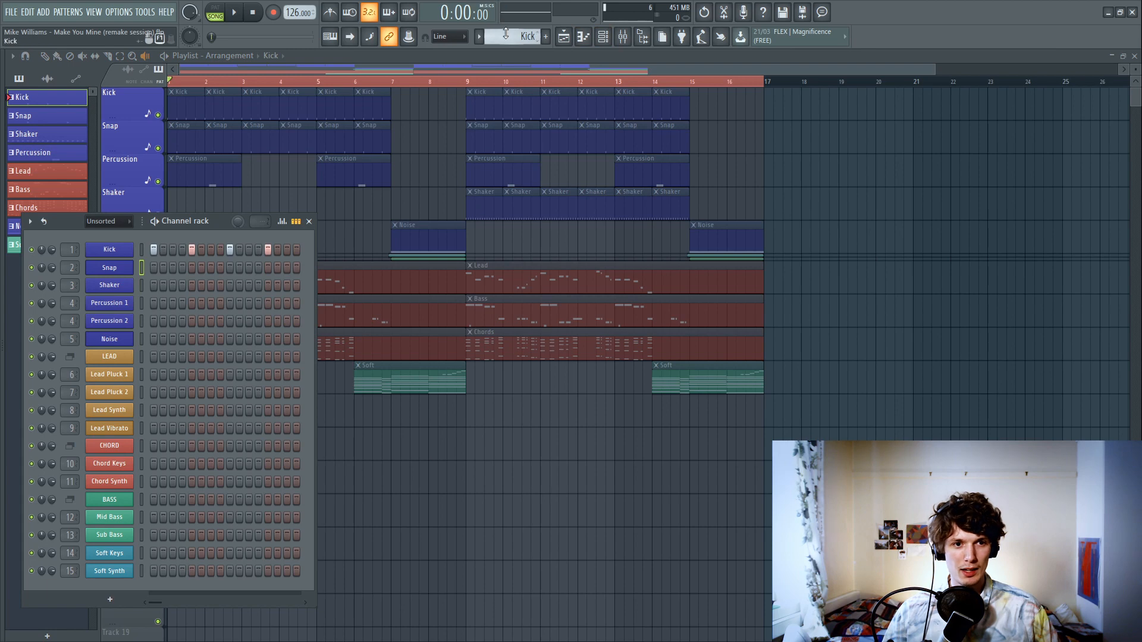
scroll(506, 34, down, 1)
scroll(506, 34, down, 2)
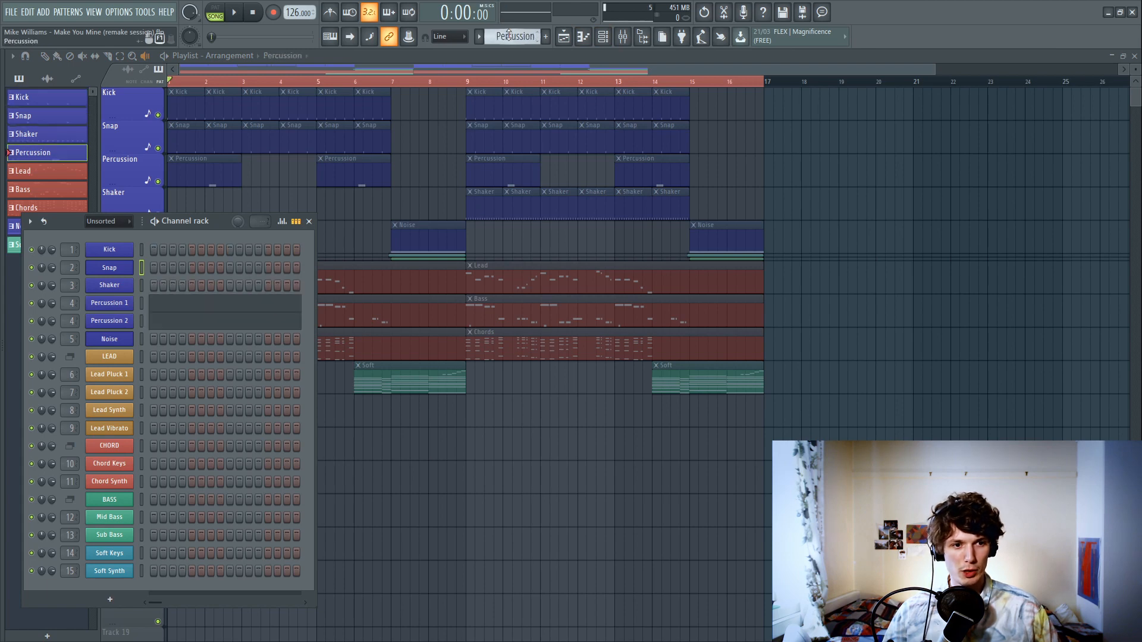
scroll(508, 35, down, 1)
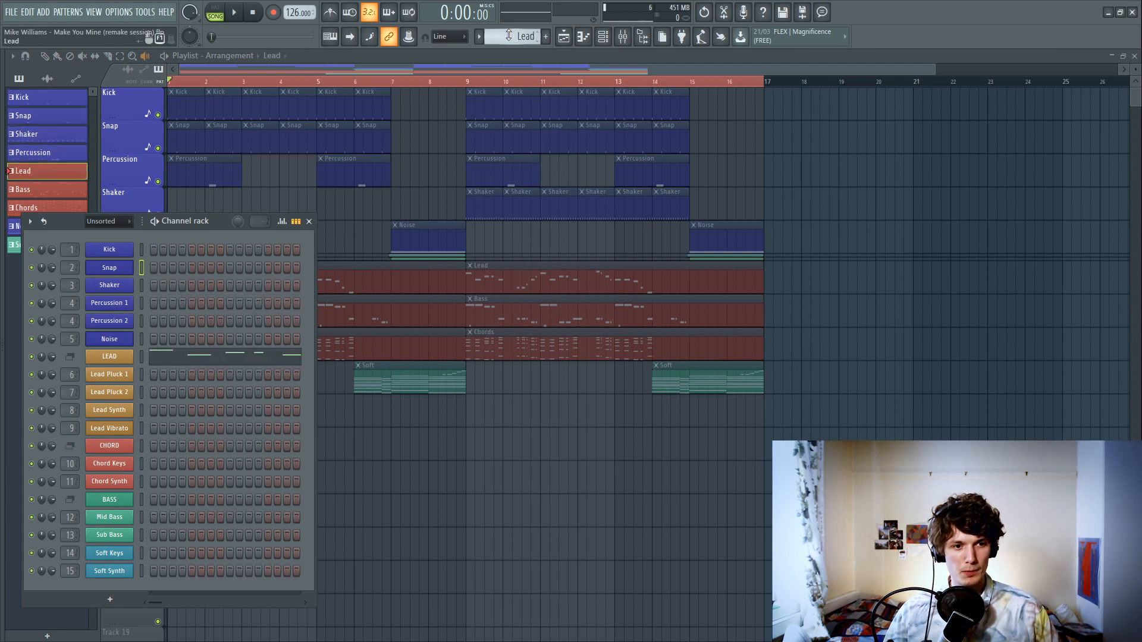
key(F6)
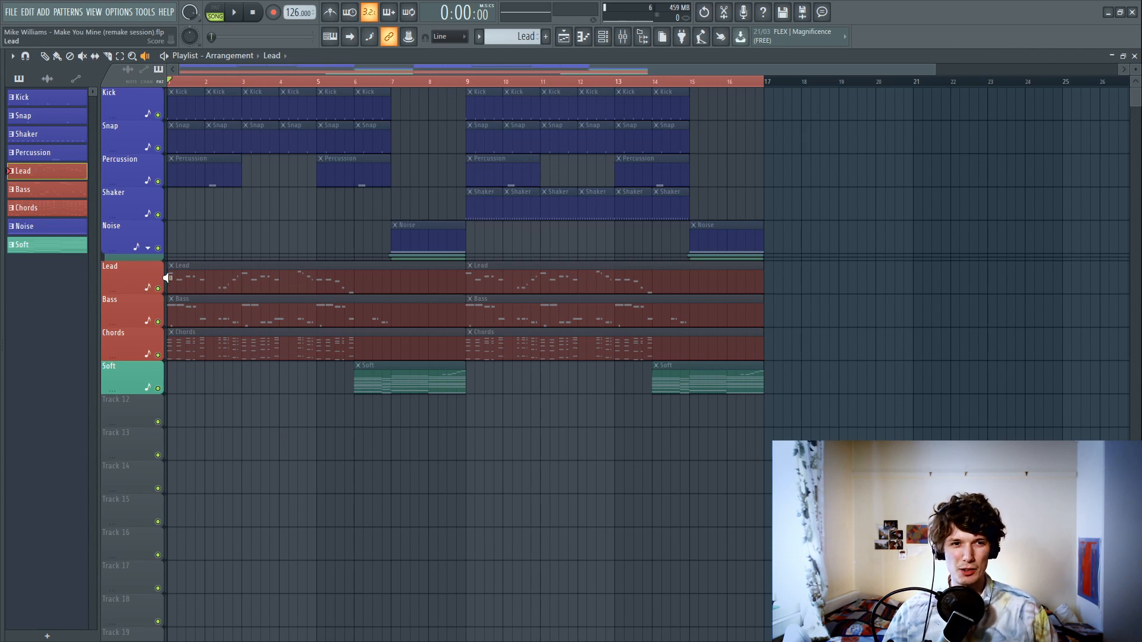
Step: View the 3x Osc synth of the Lead Pluck 1 channel, and close it along with the channel rack
click(606, 38)
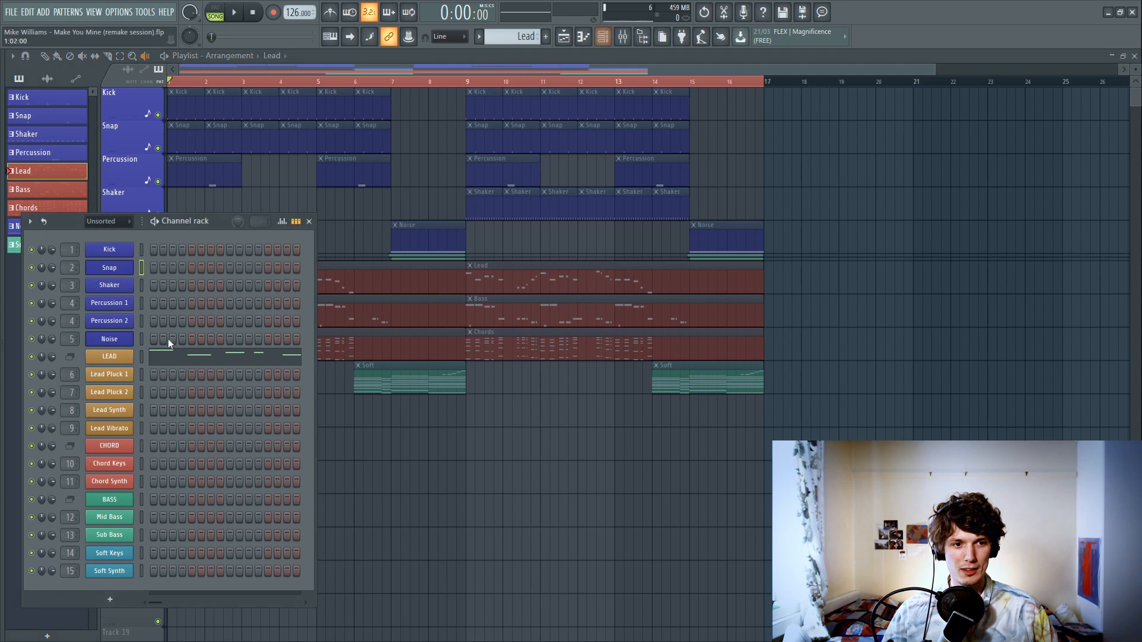
click(121, 375)
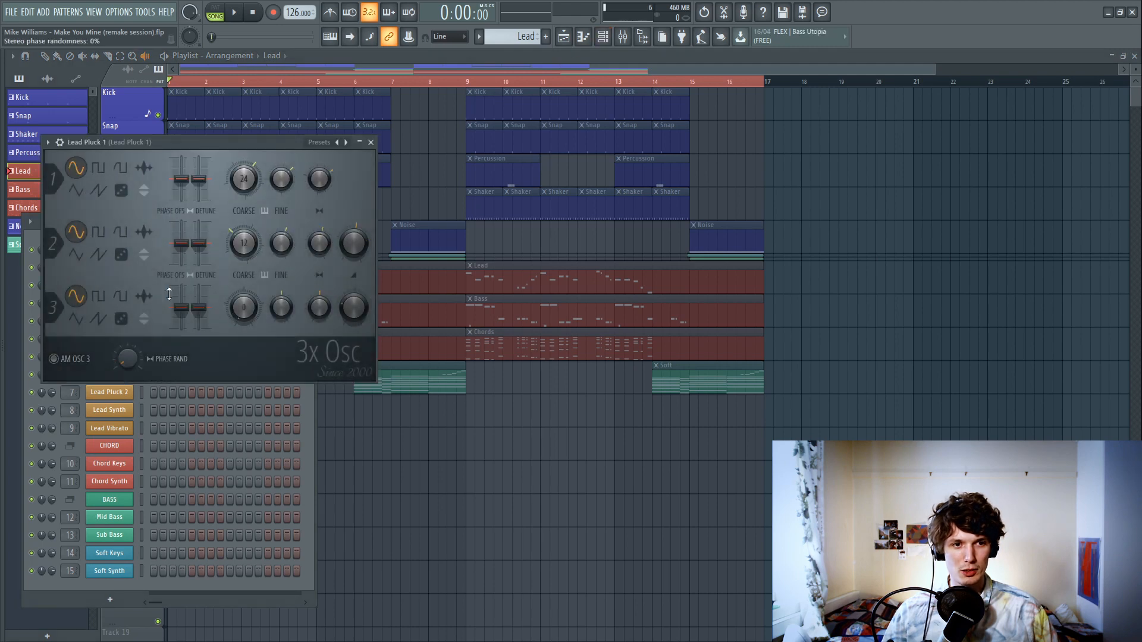
click(370, 142)
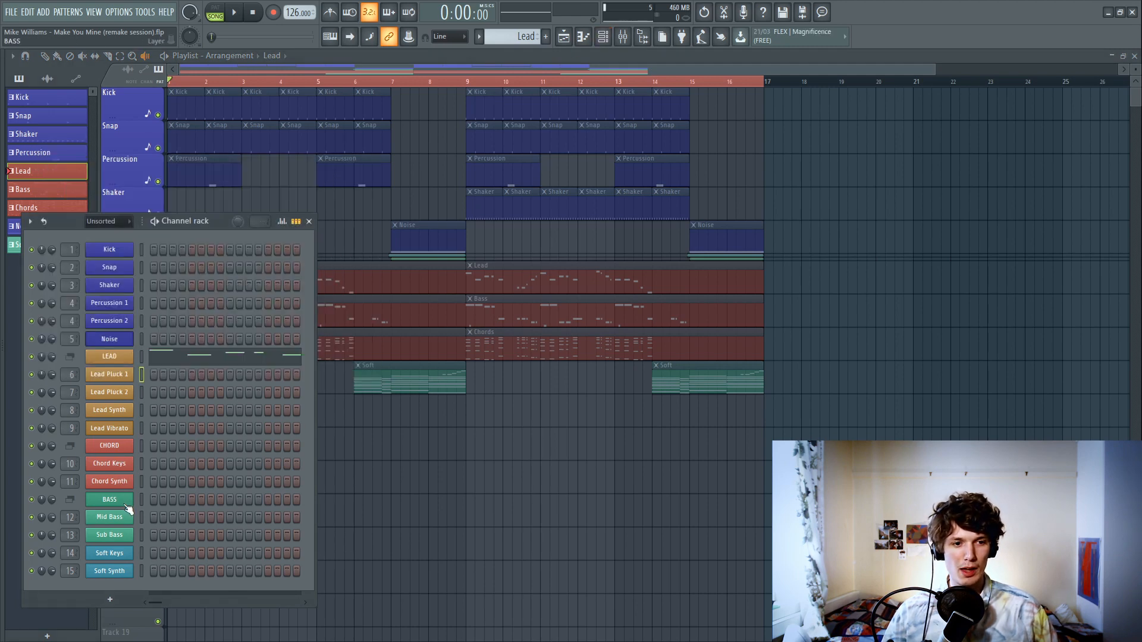
key(F6)
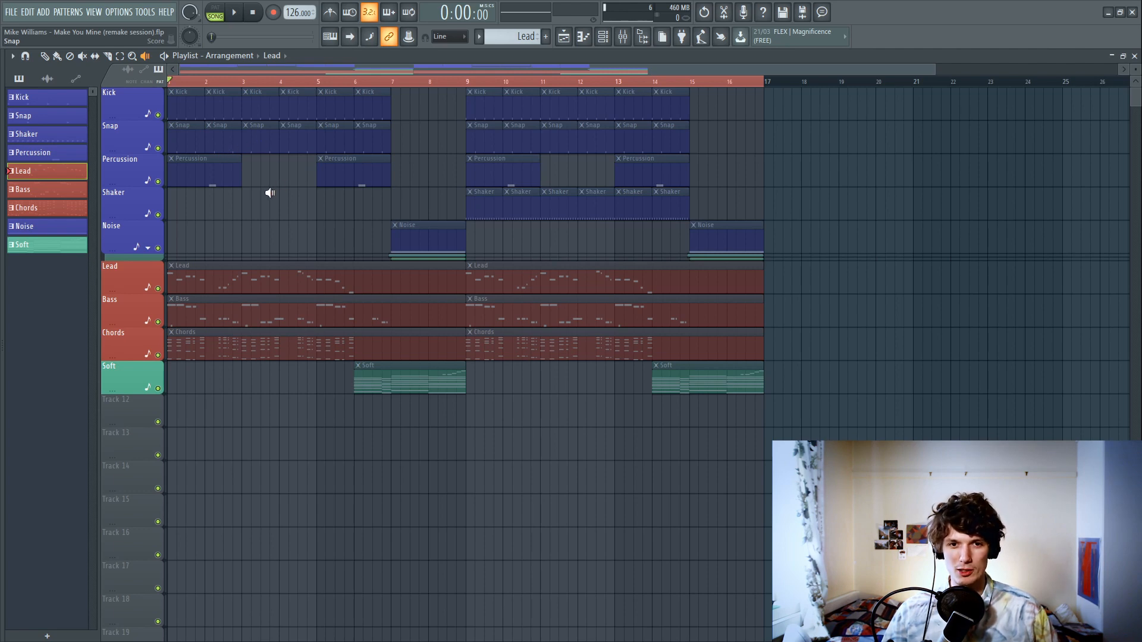
Step: Audition the Kick, Snap, Percussion and Lead clips one at a time from the start of the playlist
click(171, 104)
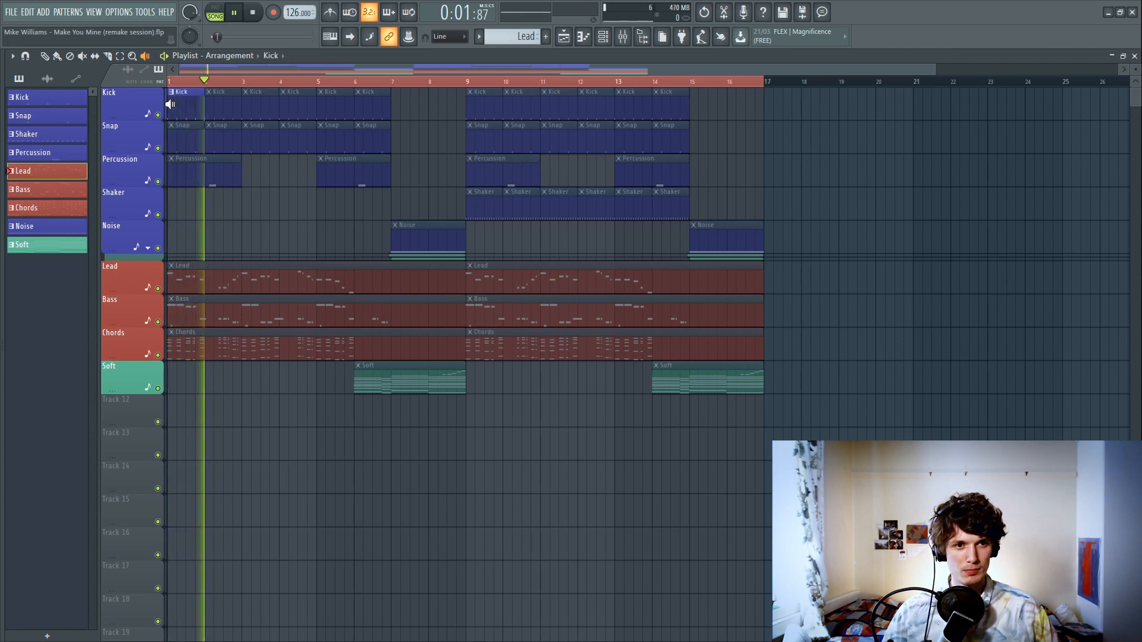
key(space)
click(173, 146)
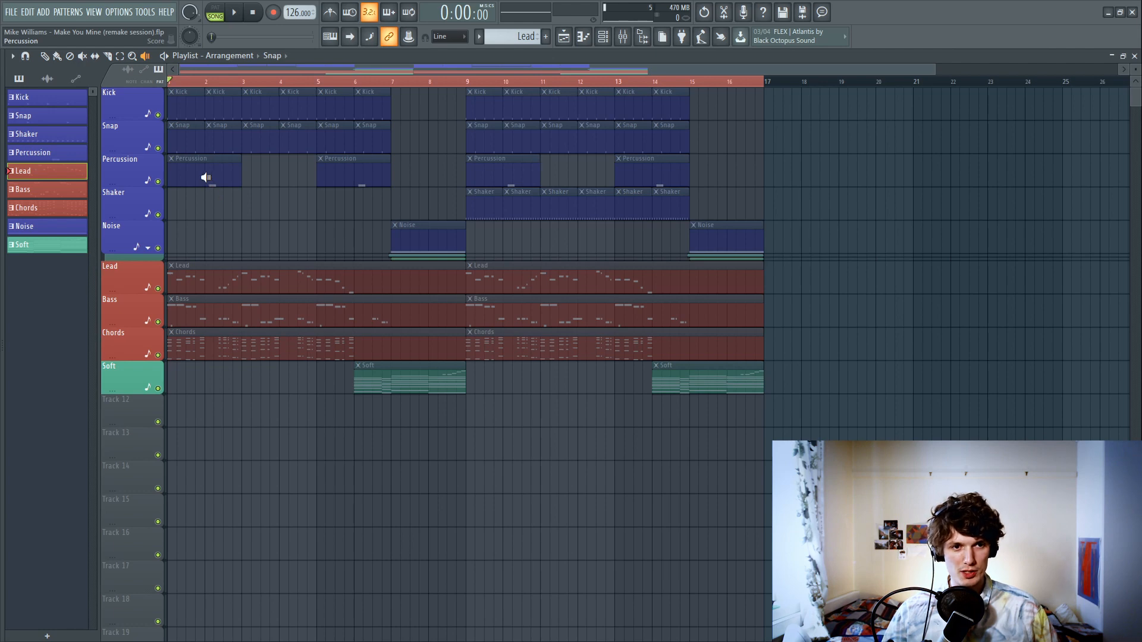
click(206, 177)
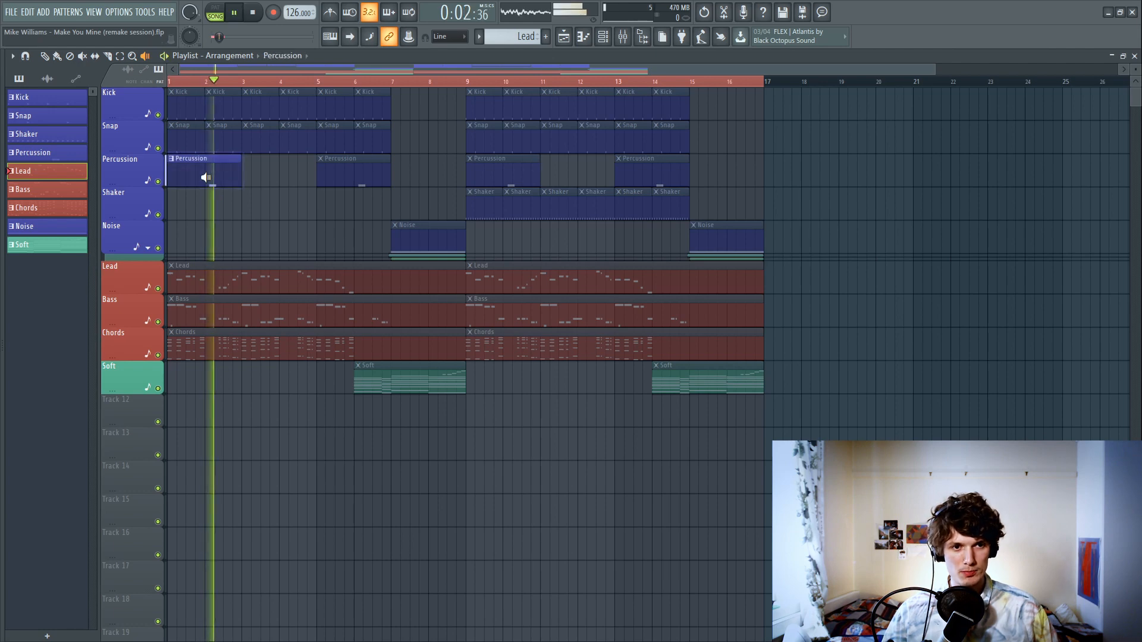
click(169, 279)
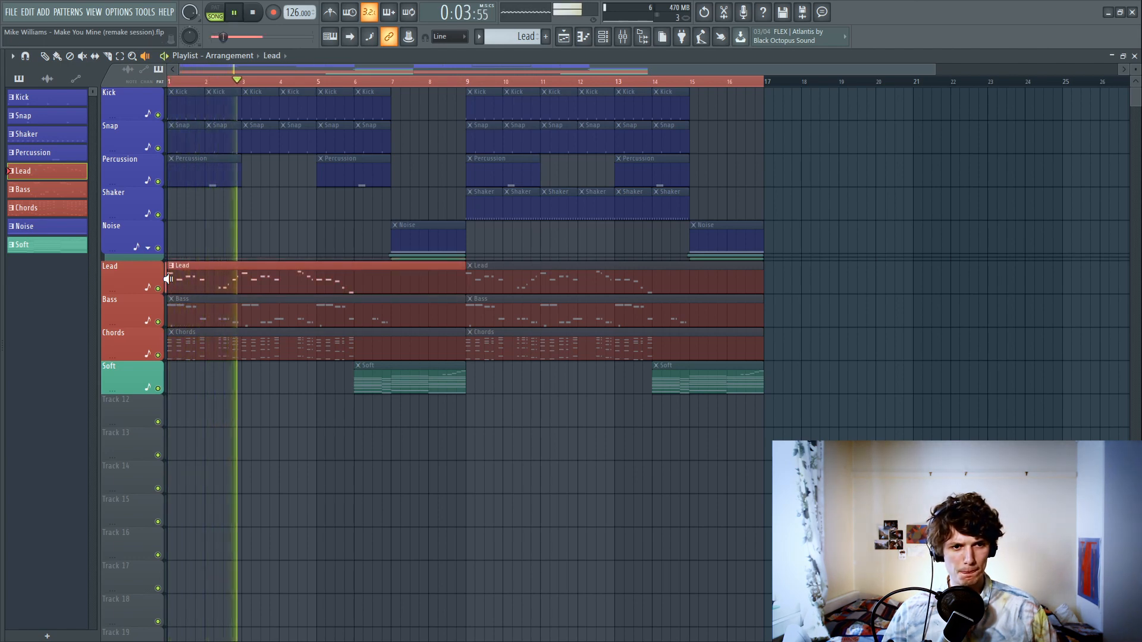
Step: Open the LEAD layer channel's settings and arrange its window beside the channel rack
click(602, 38)
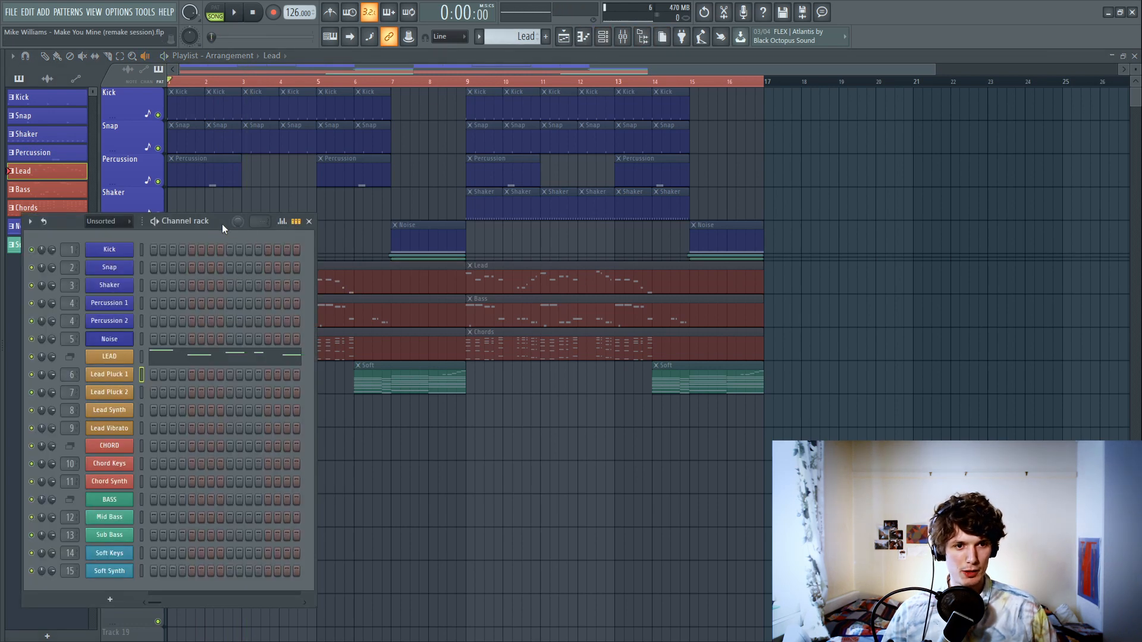
drag(222, 223, 481, 159)
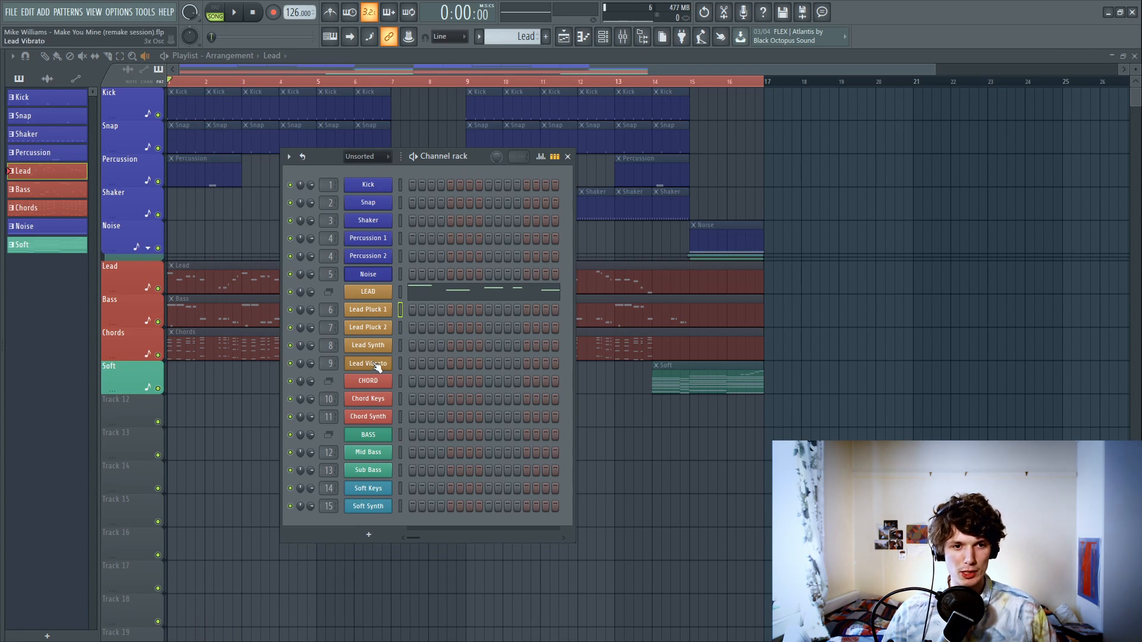
drag(473, 155, 687, 99)
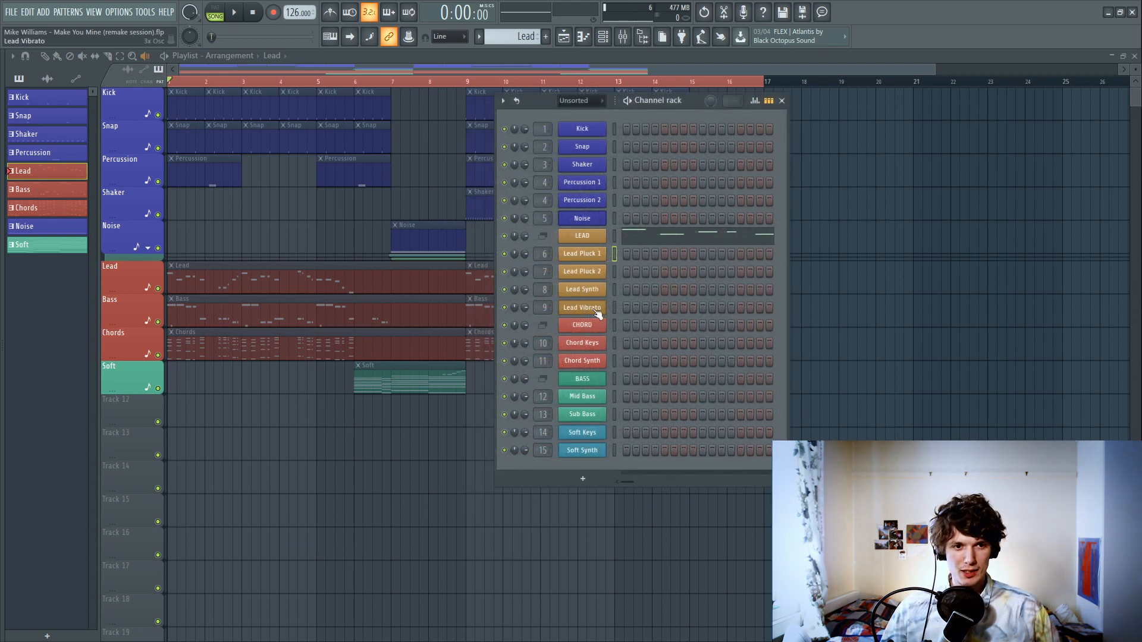
click(587, 237)
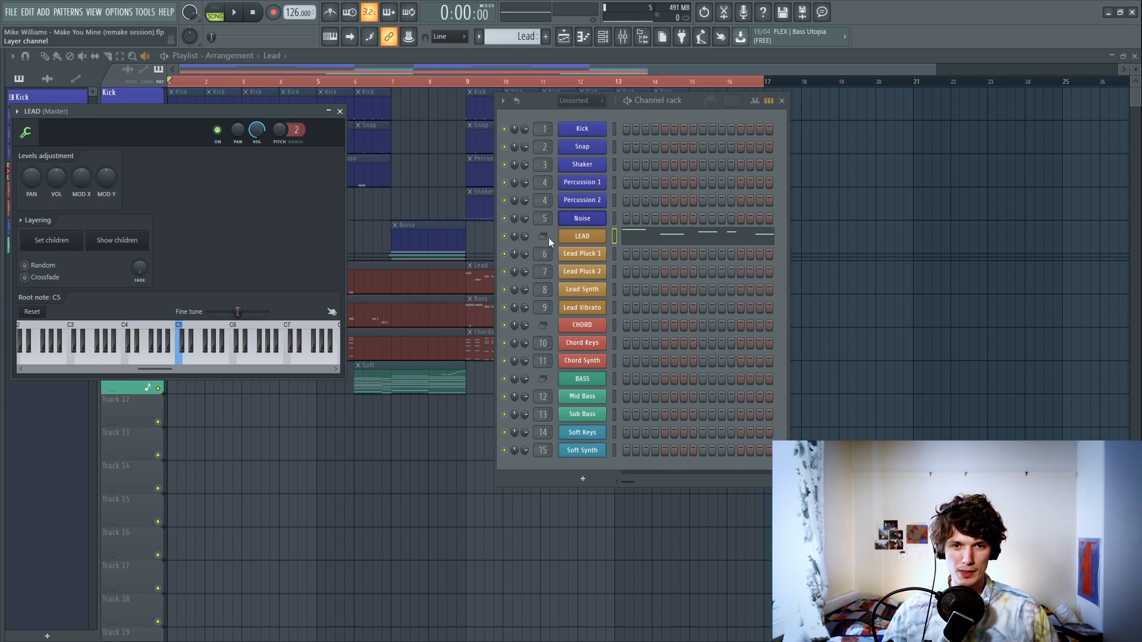
drag(201, 113, 348, 137)
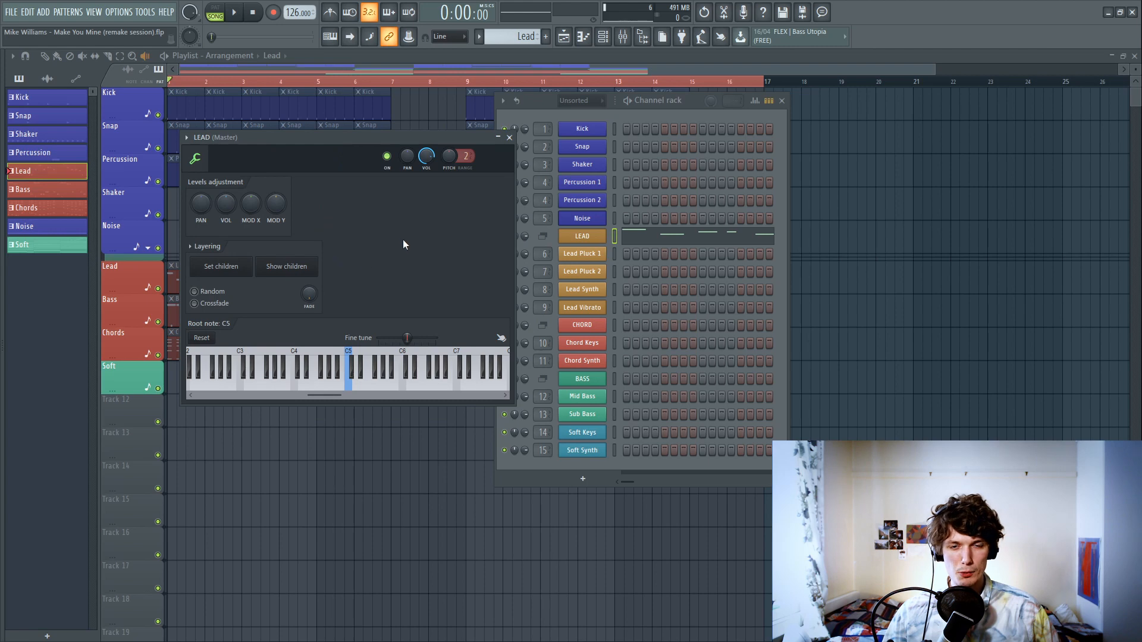
Step: Select the Lead Pluck 1, Lead Pluck 2 and Lead Synth channels, and use Show children to highlight the LEAD layer's children
click(614, 253)
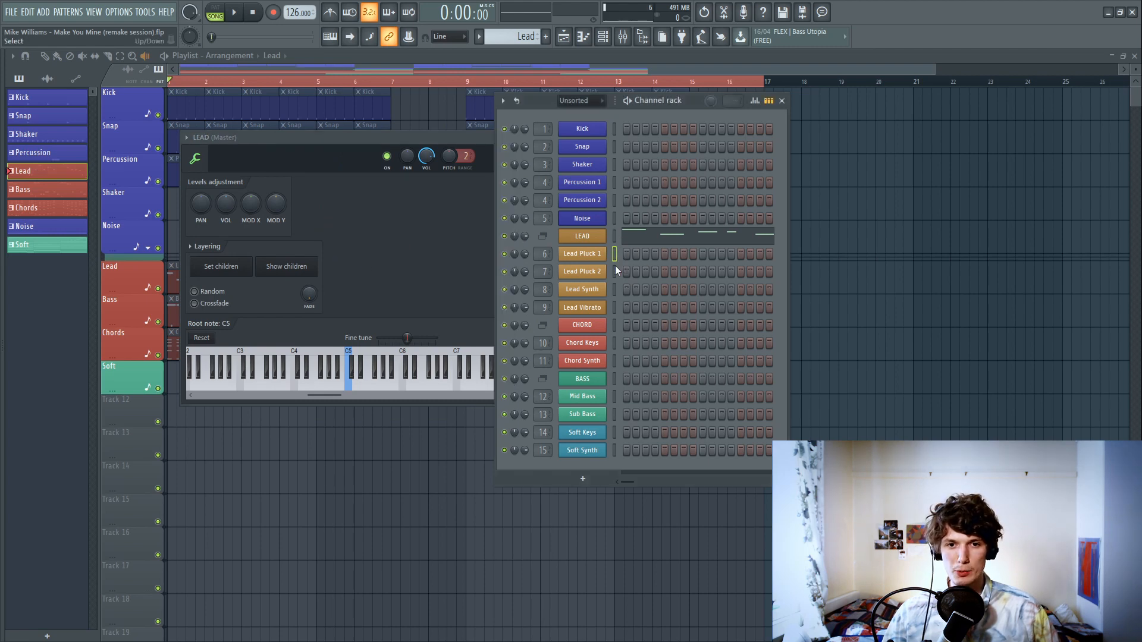
drag(614, 270, 614, 290)
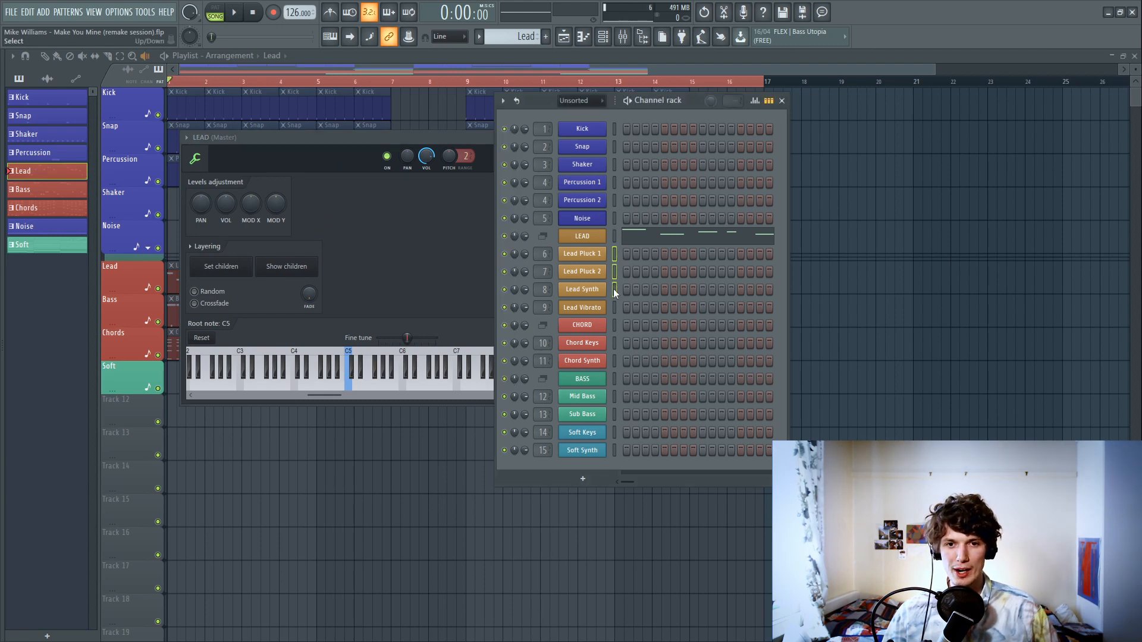
click(615, 237)
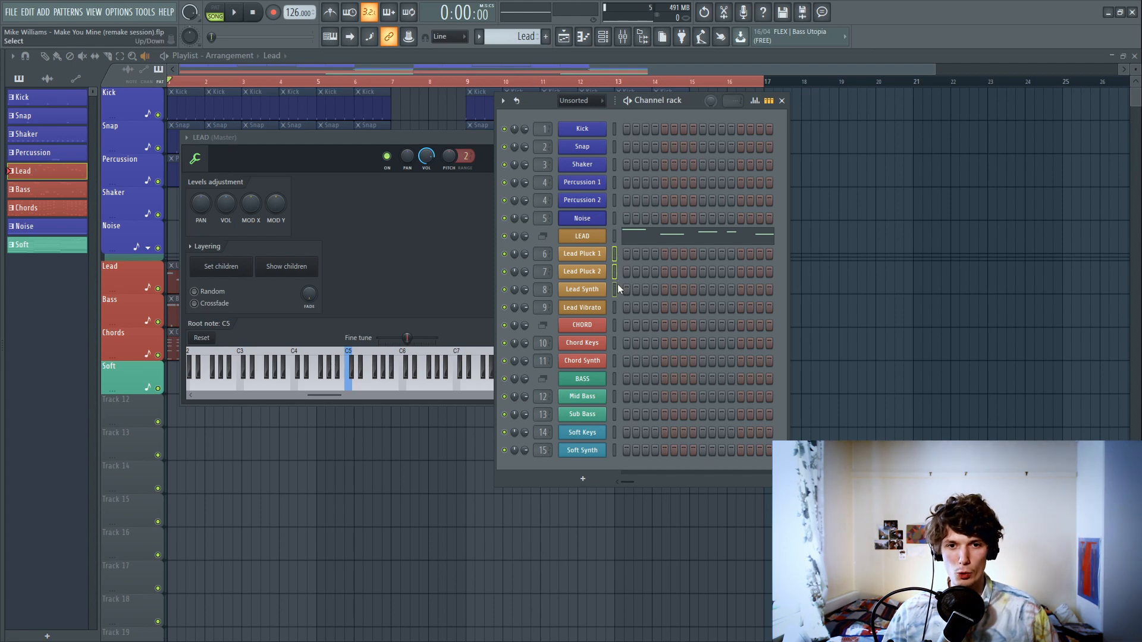
click(365, 246)
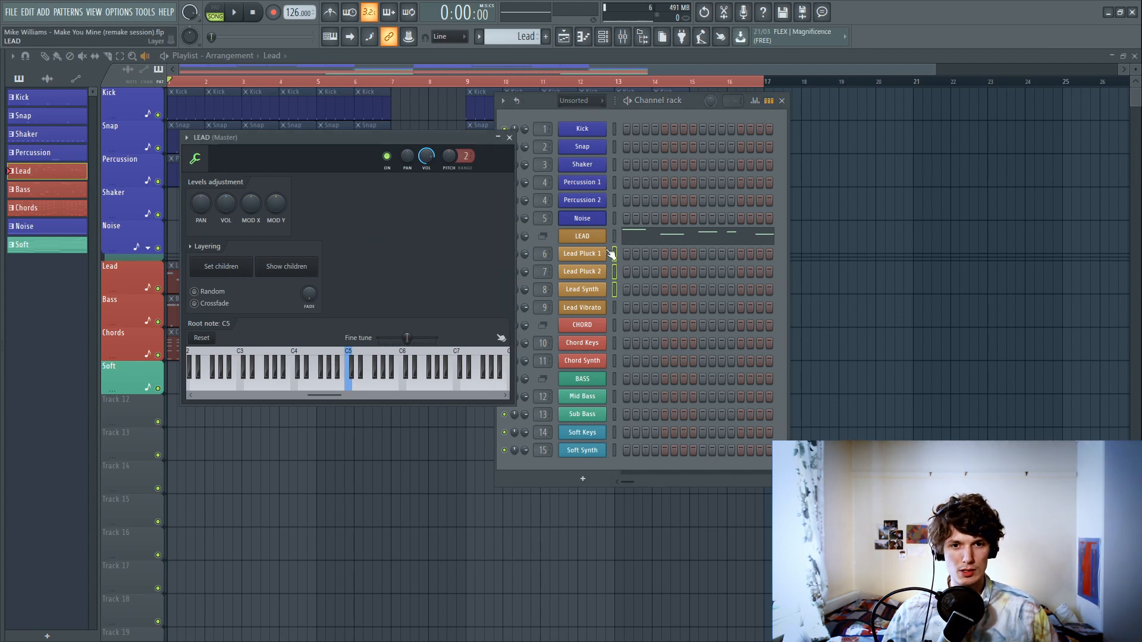
click(614, 201)
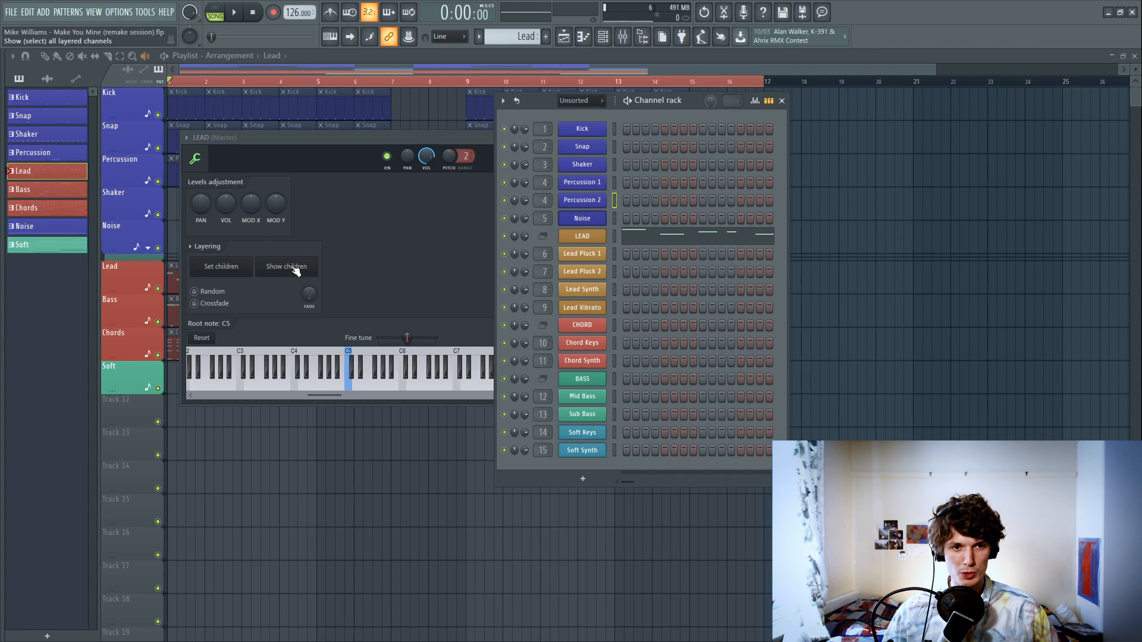
click(295, 269)
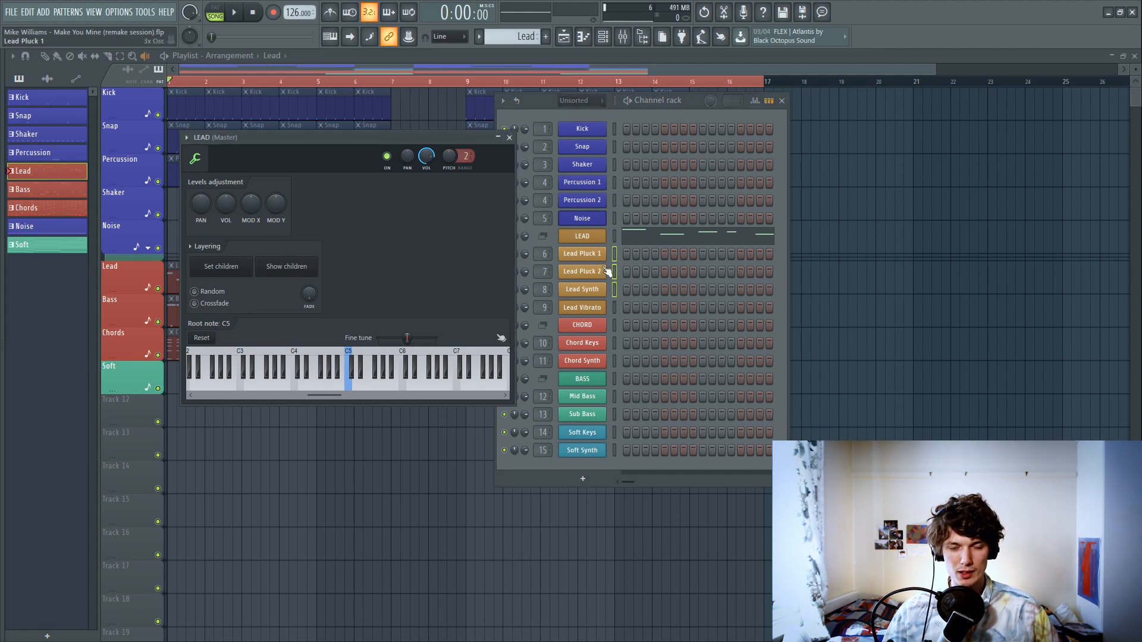
Step: Switch playback to pattern mode with the LEAD layer selected, and close the open windows
click(614, 236)
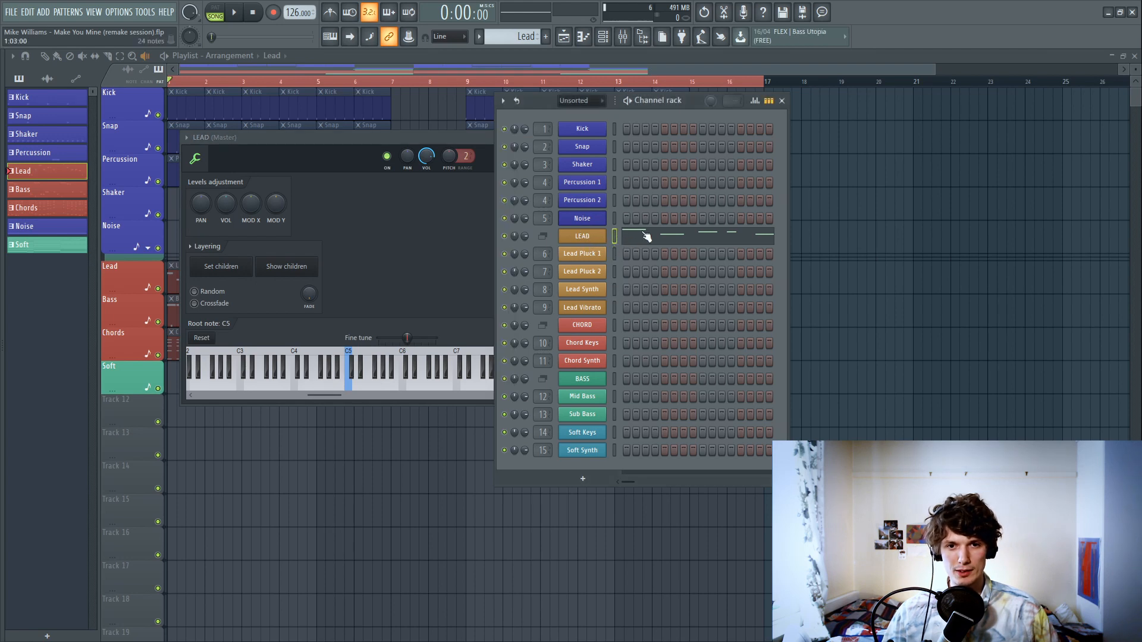
click(217, 9)
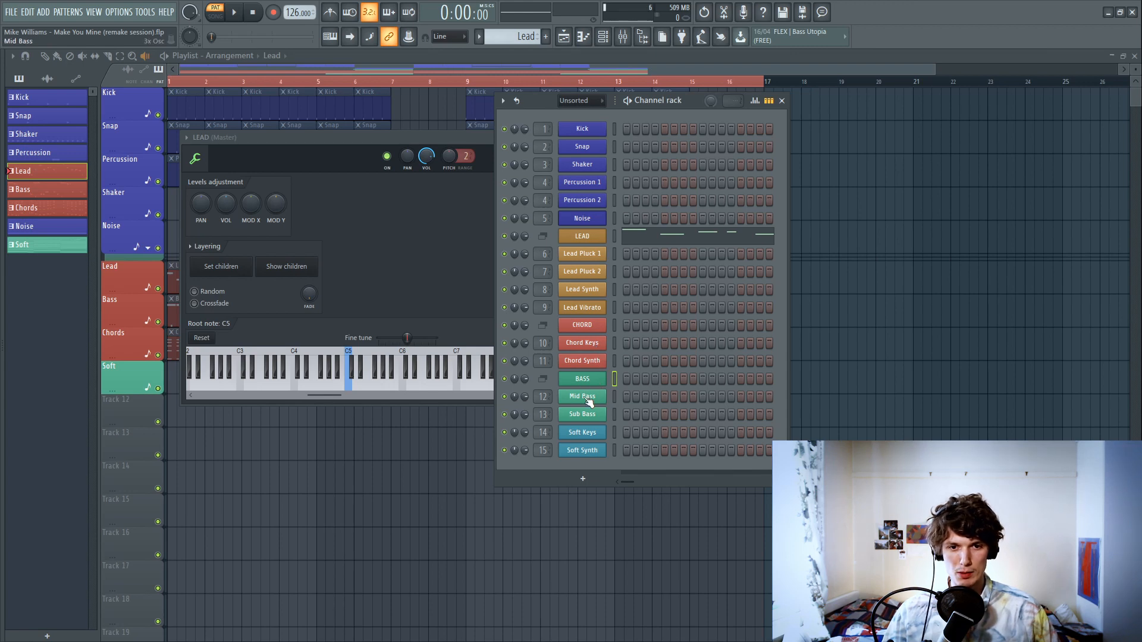
key(F12)
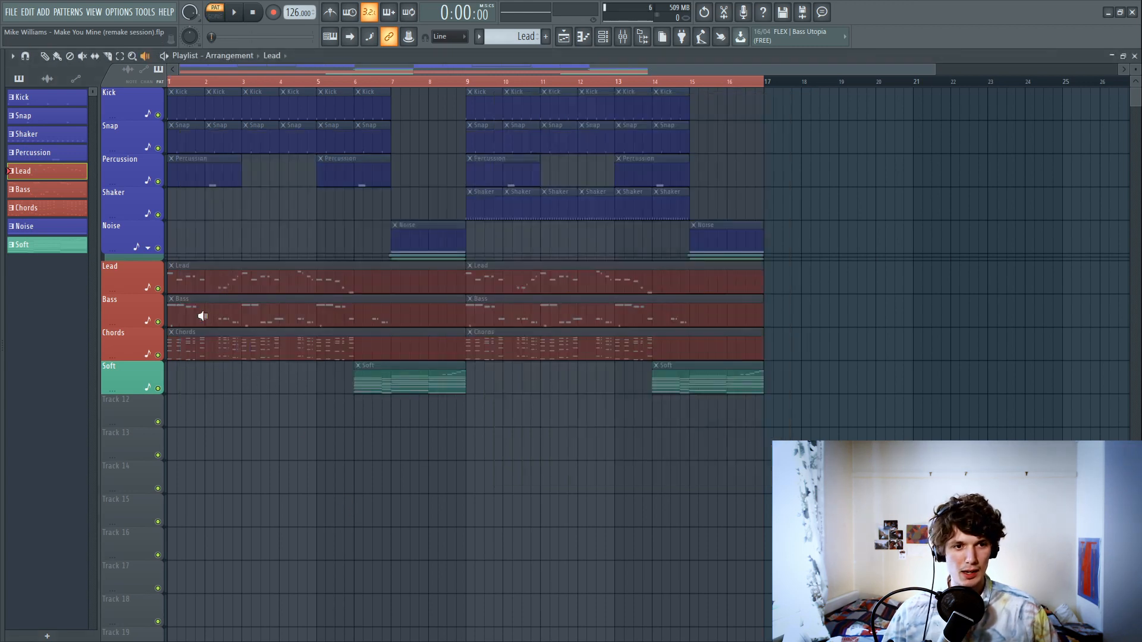
Step: Audition the first Bass clip on its own in the playlist and stop playback
click(169, 310)
key(space)
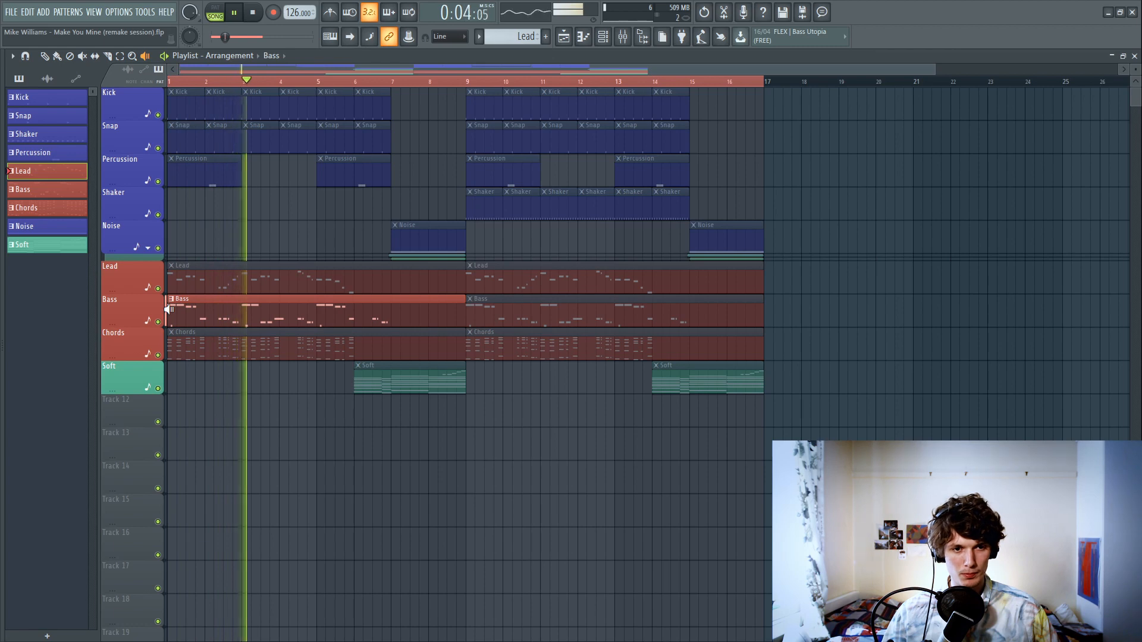
key(space)
key(l)
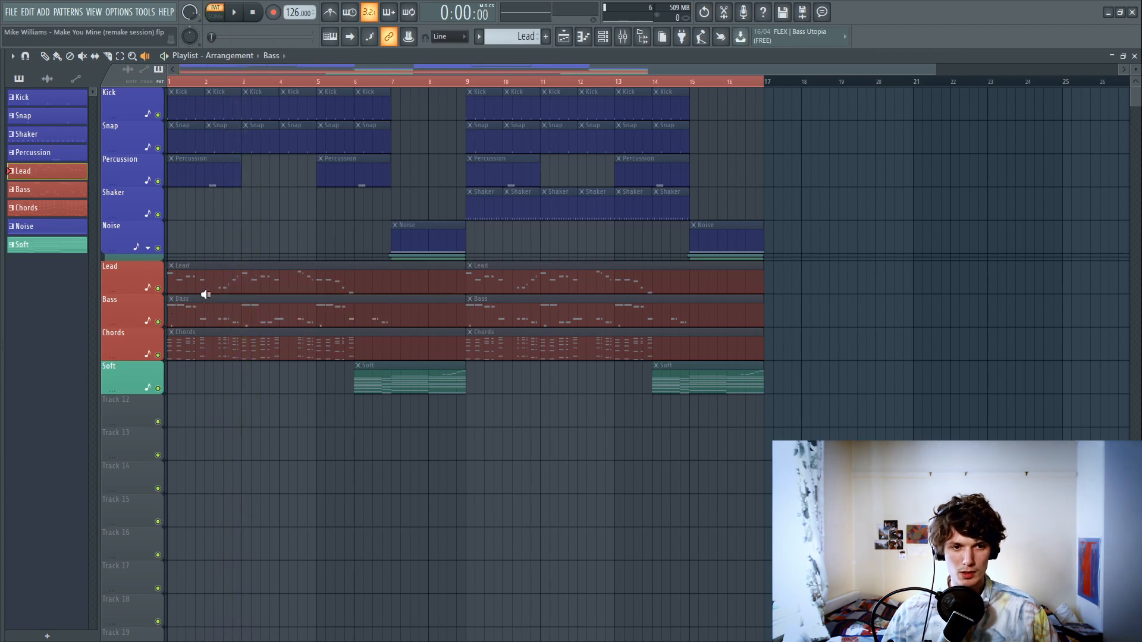
Step: Audition the first Chords clip on its own in the playlist and stop playback
key(l)
key(space)
click(167, 350)
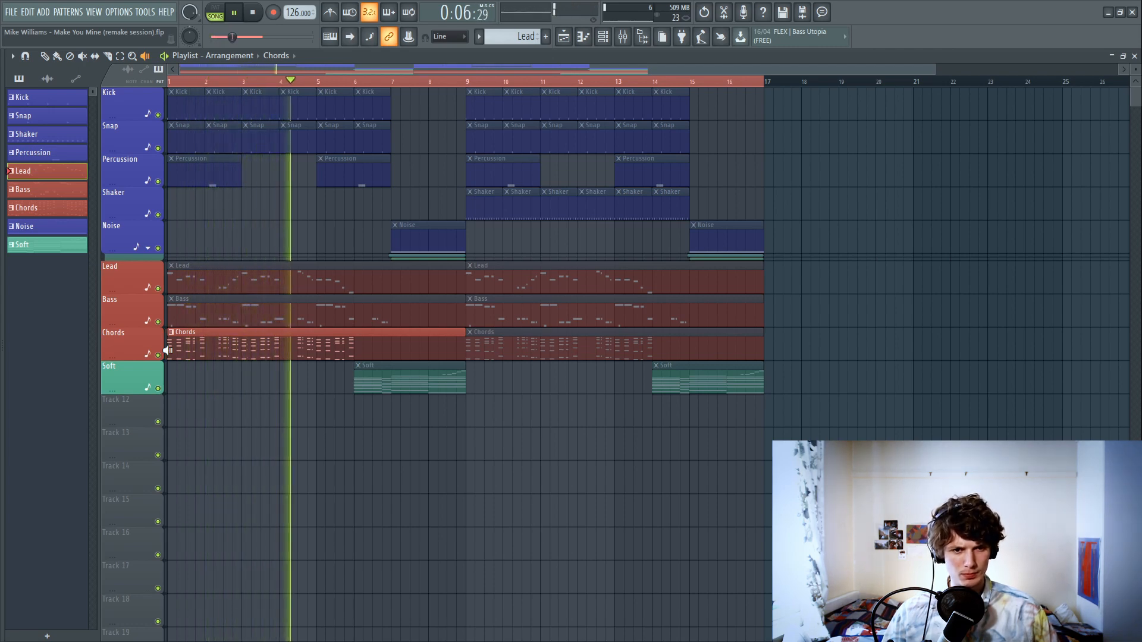
key(space)
key(l)
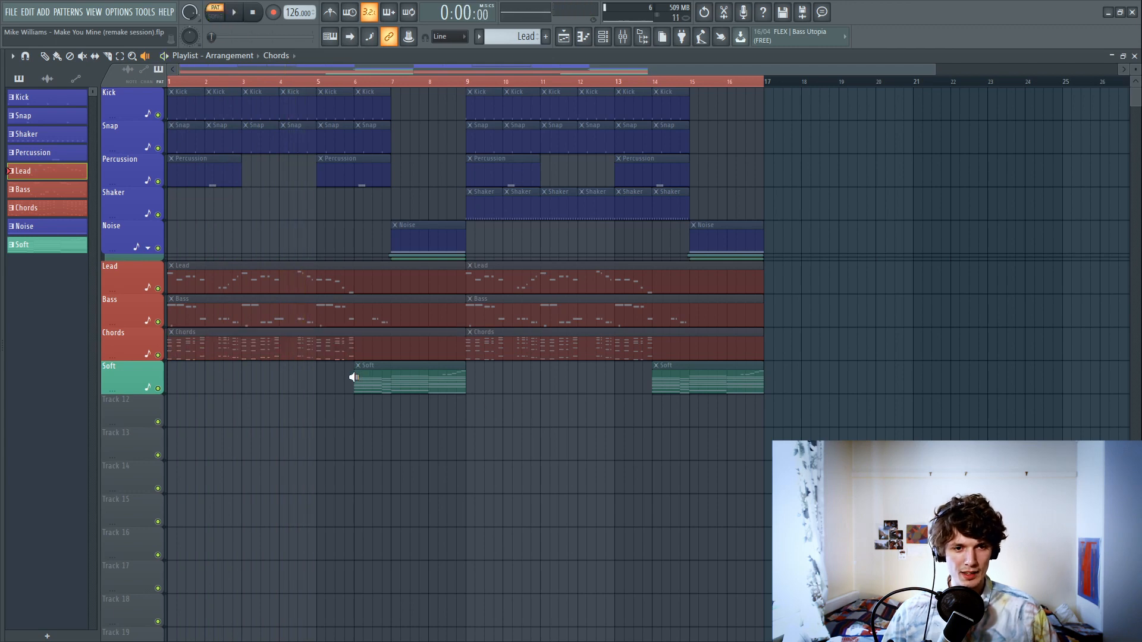
Step: Audition the first Soft clip on its own in the playlist and stop playback
click(356, 377)
key(space)
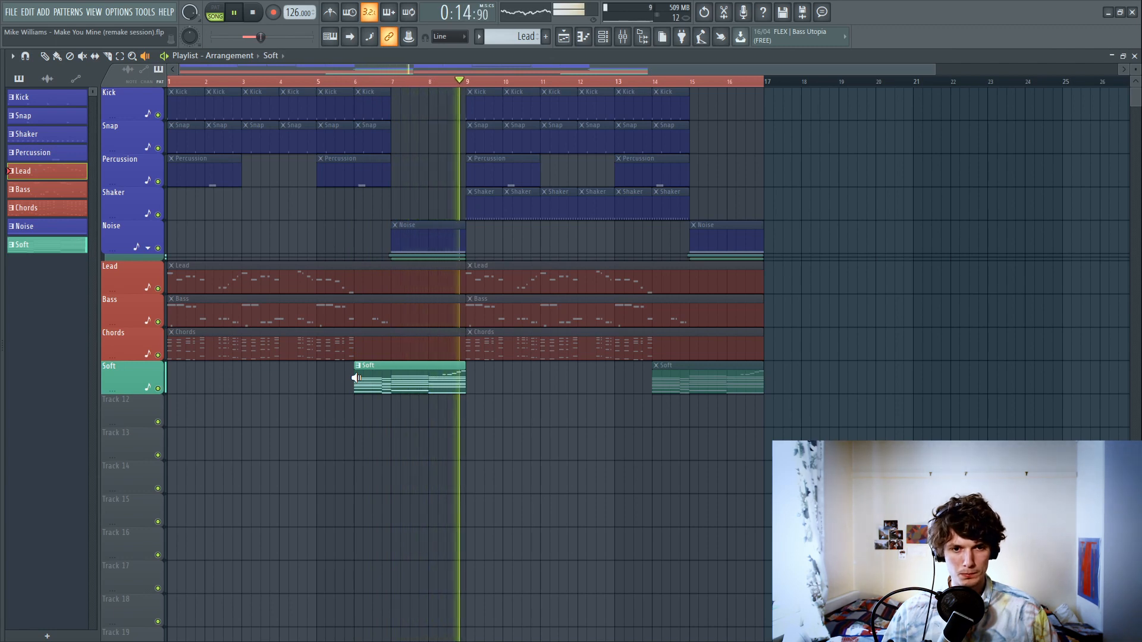
key(space)
key(l)
Step: Open the Soft Keys channel's FLEX instrument from the channel rack
click(602, 36)
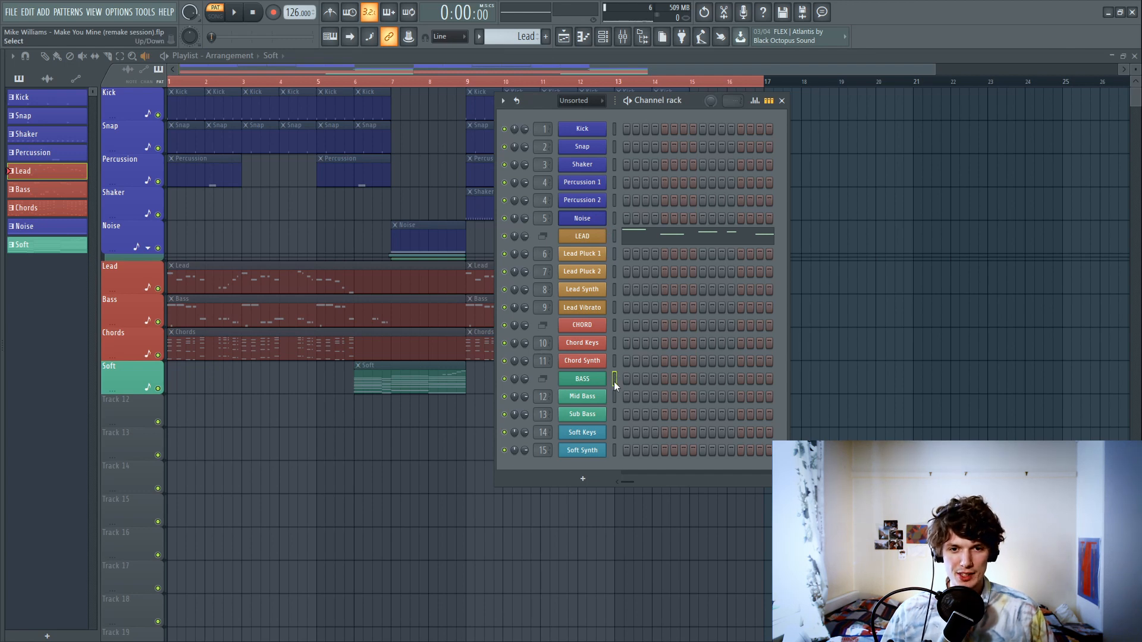
click(597, 434)
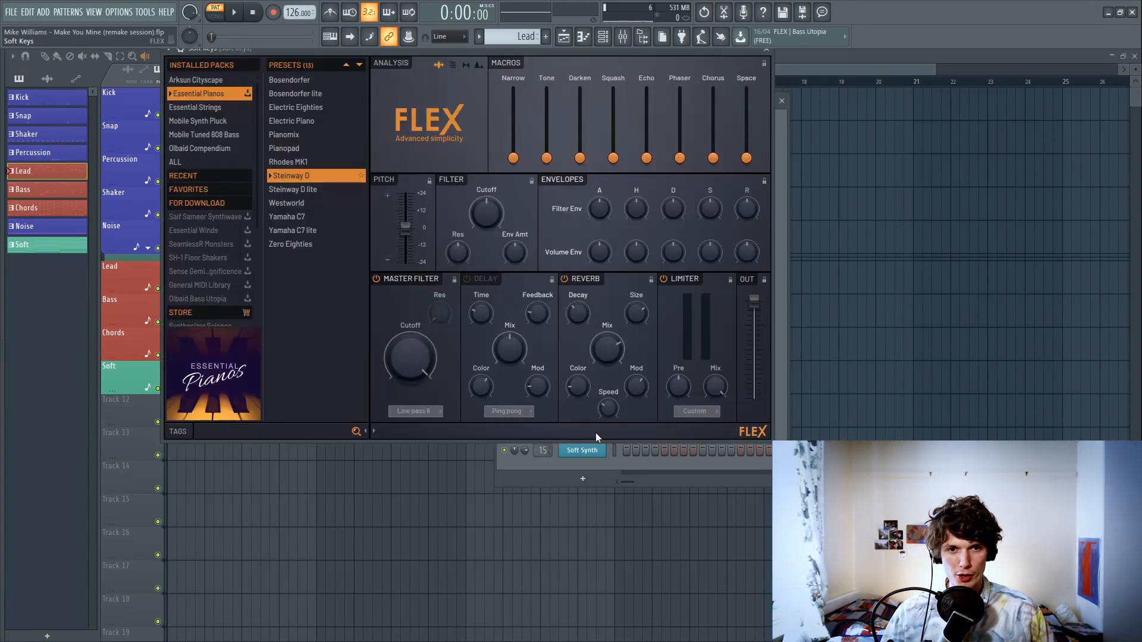
Step: Bring the Soft Keys FLEX window fully into view to check its selected preset, and close it
drag(438, 50, 520, 110)
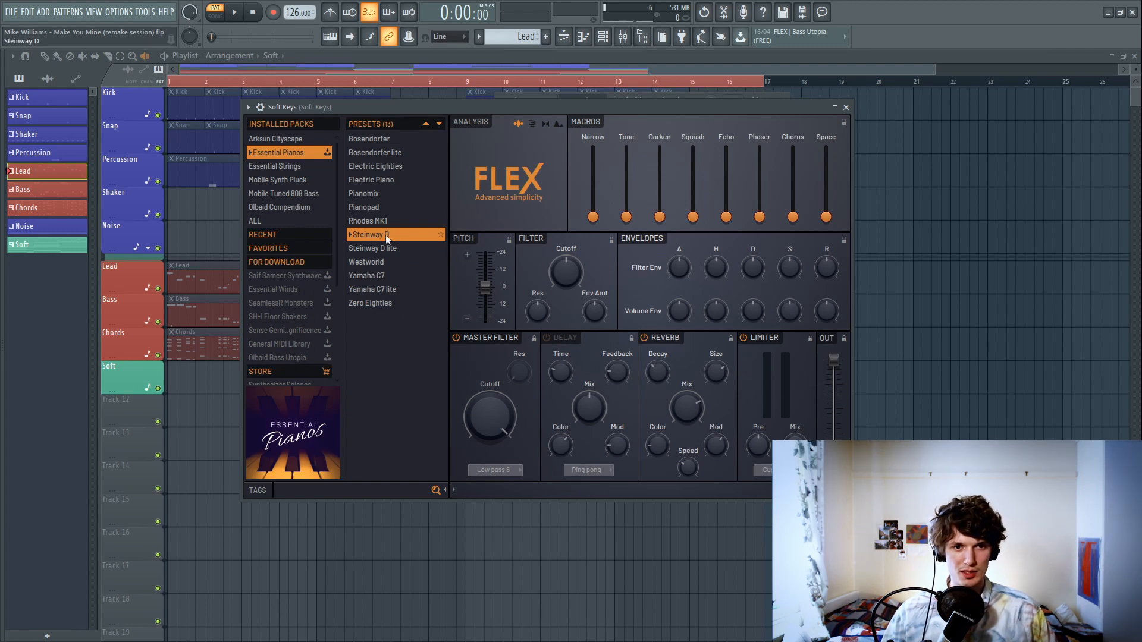
click(845, 107)
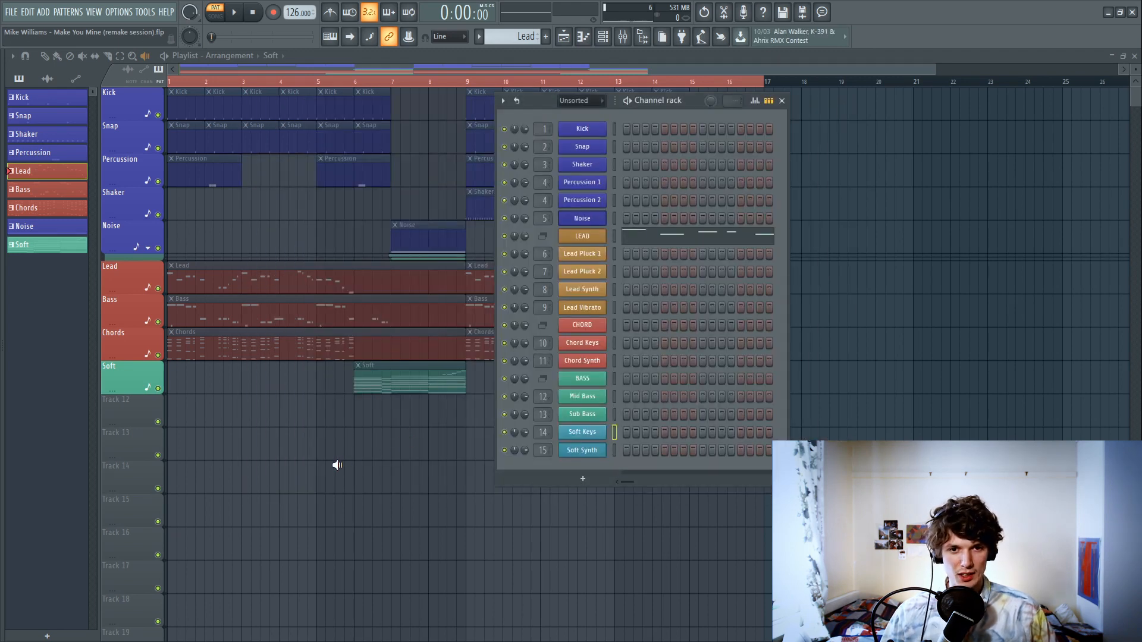
Step: Open the Lead Synth channel's 3x Osc and audition the LEAD pattern with it
key(F6)
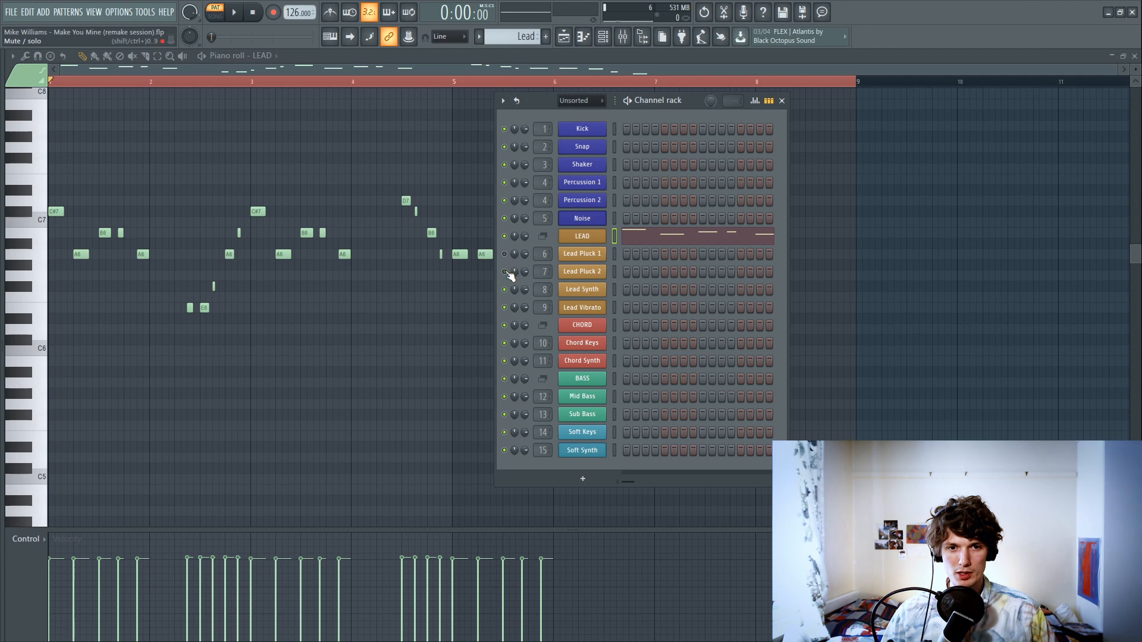
click(603, 292)
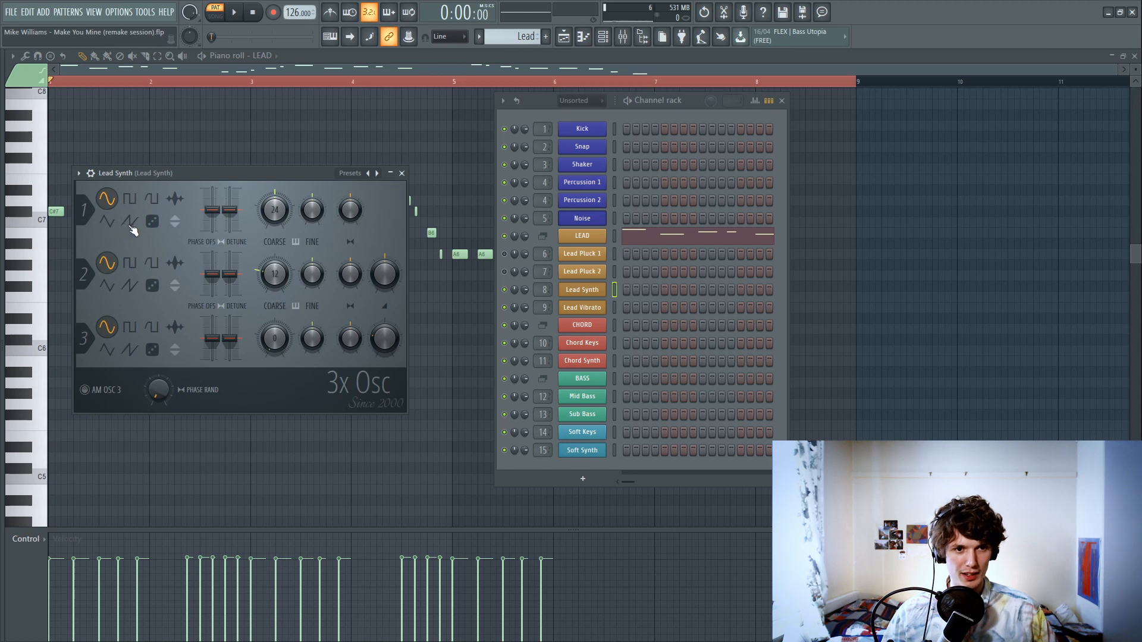
key(space)
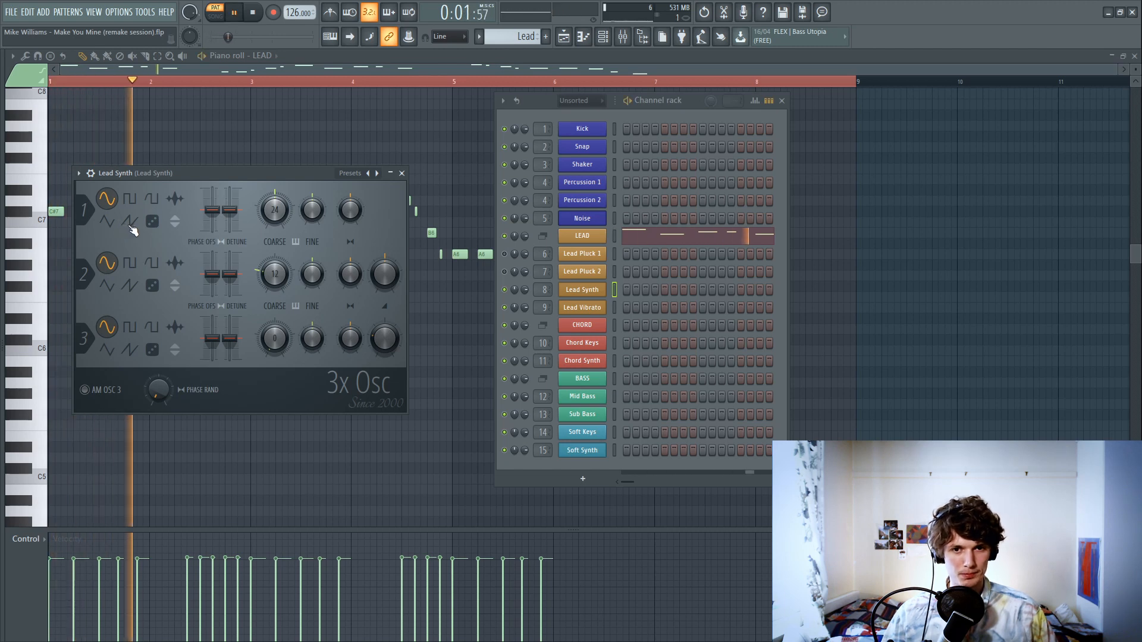
key(space)
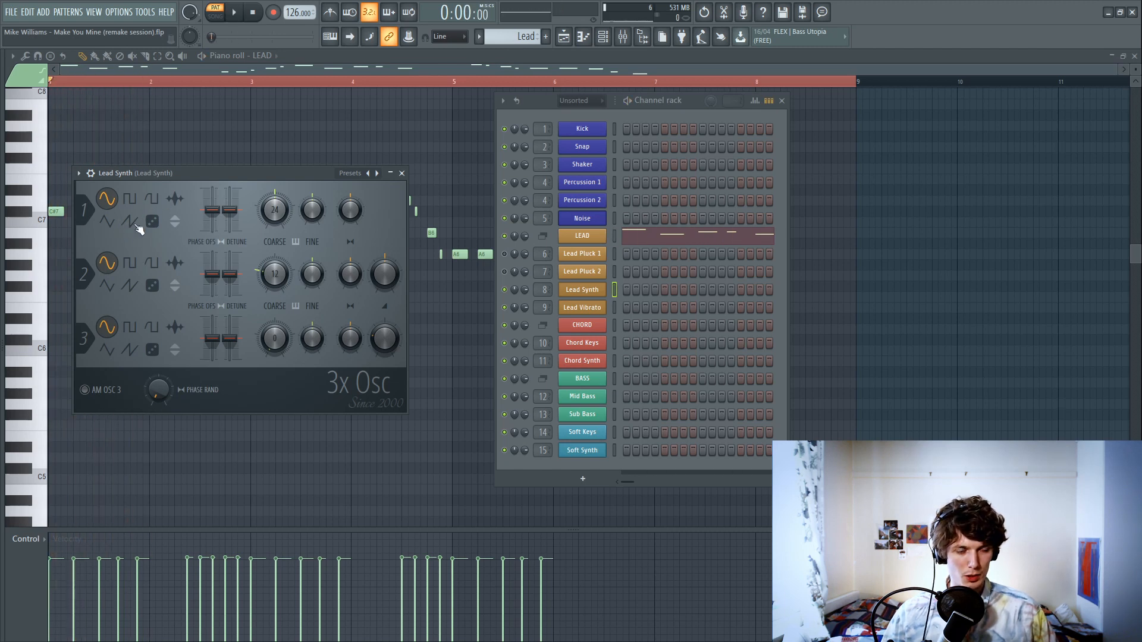
Step: Set Lead Synth's oscillator 1 to a saw wave with raised stereo detune, oscillator 3's mix to 0% and stereo phase randomness to 53%
click(131, 222)
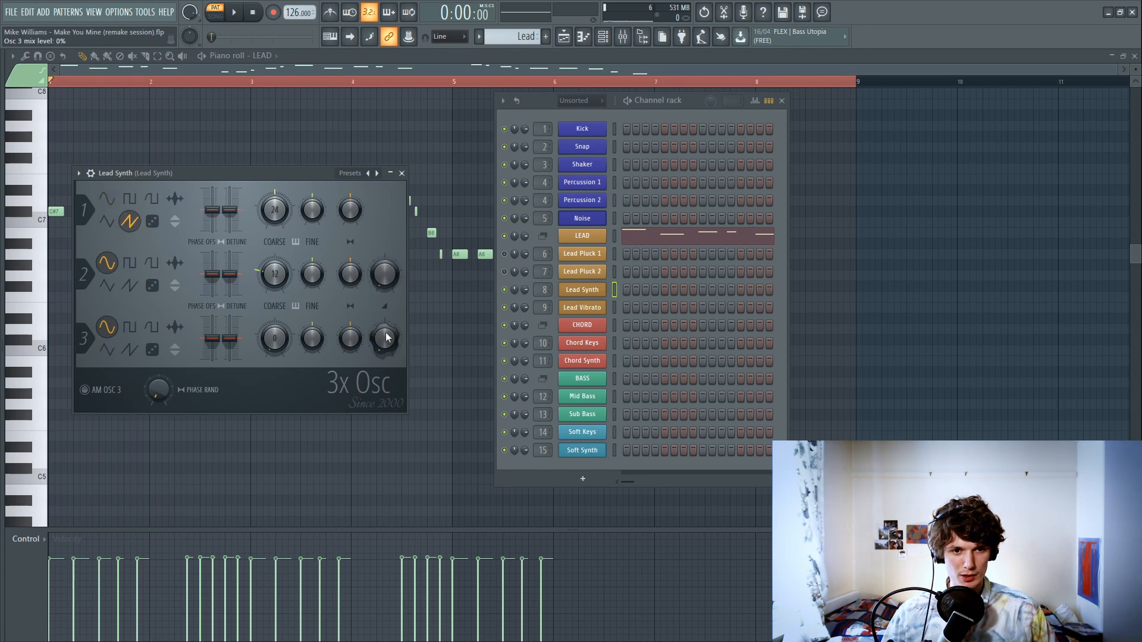
drag(230, 210, 230, 203)
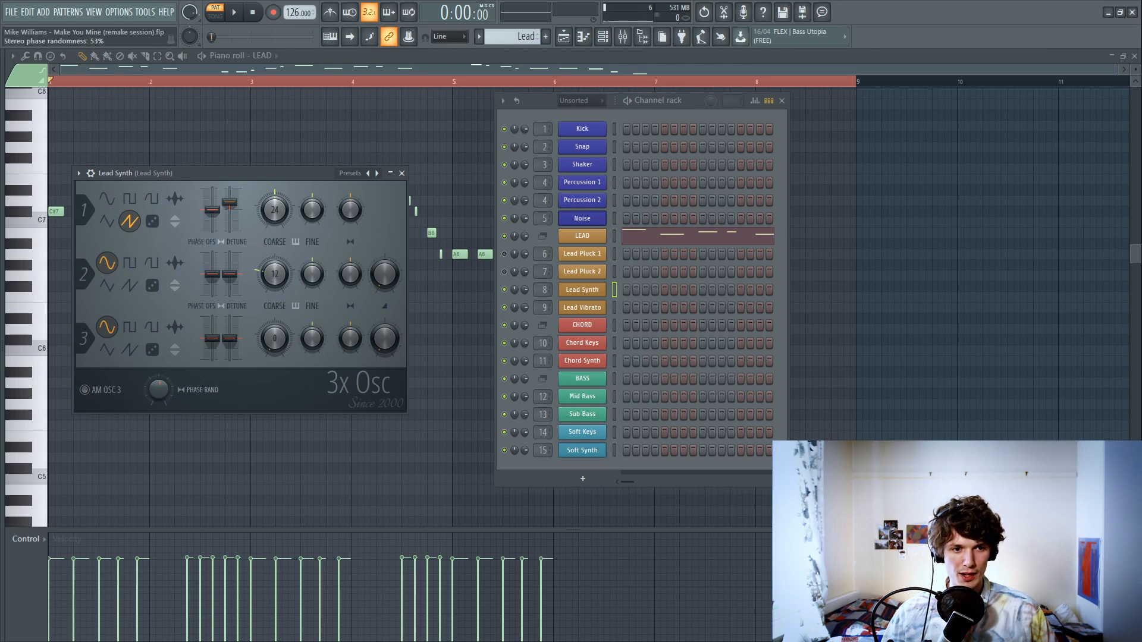
key(space)
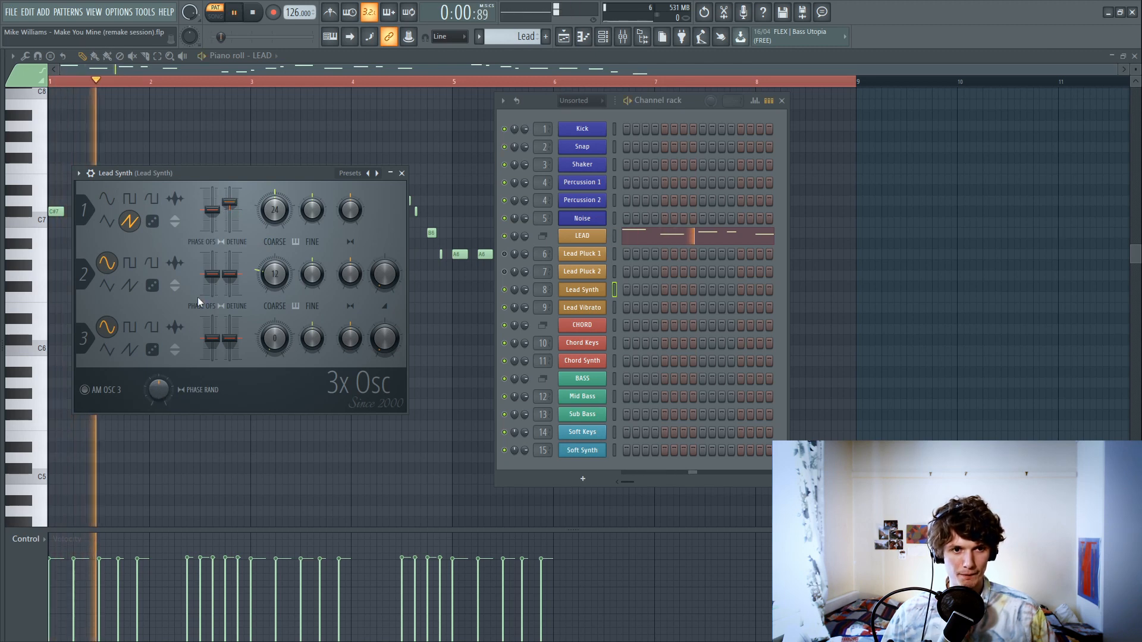
Step: Set Lead Synth's oscillator 1 coarse pitch to -24 semitones and audition the lead
key(space)
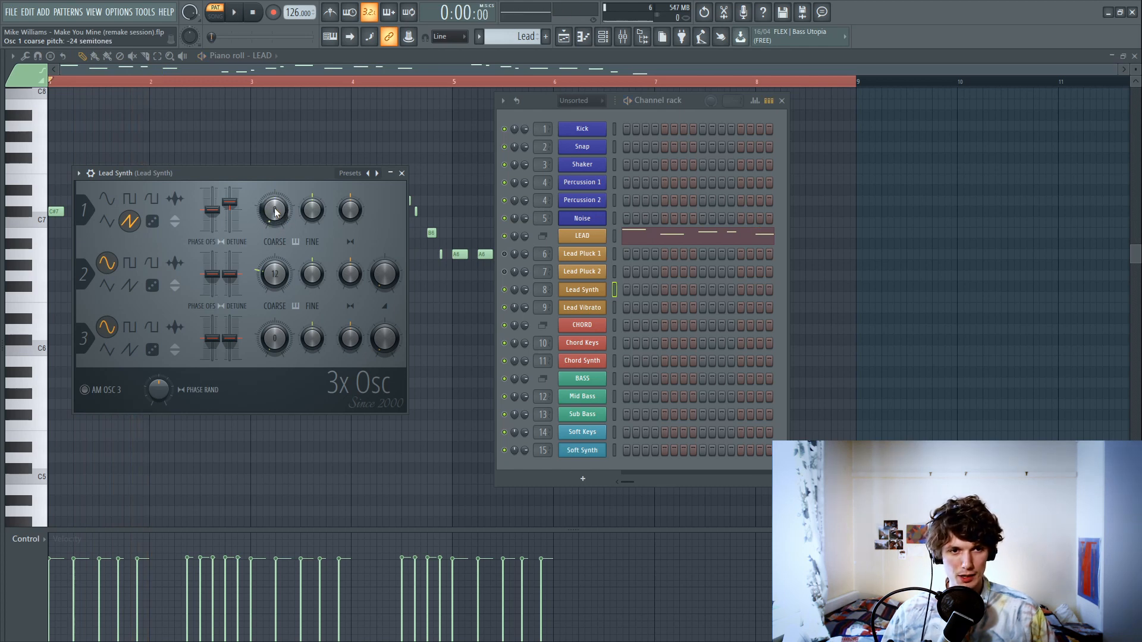
key(space)
key(space)
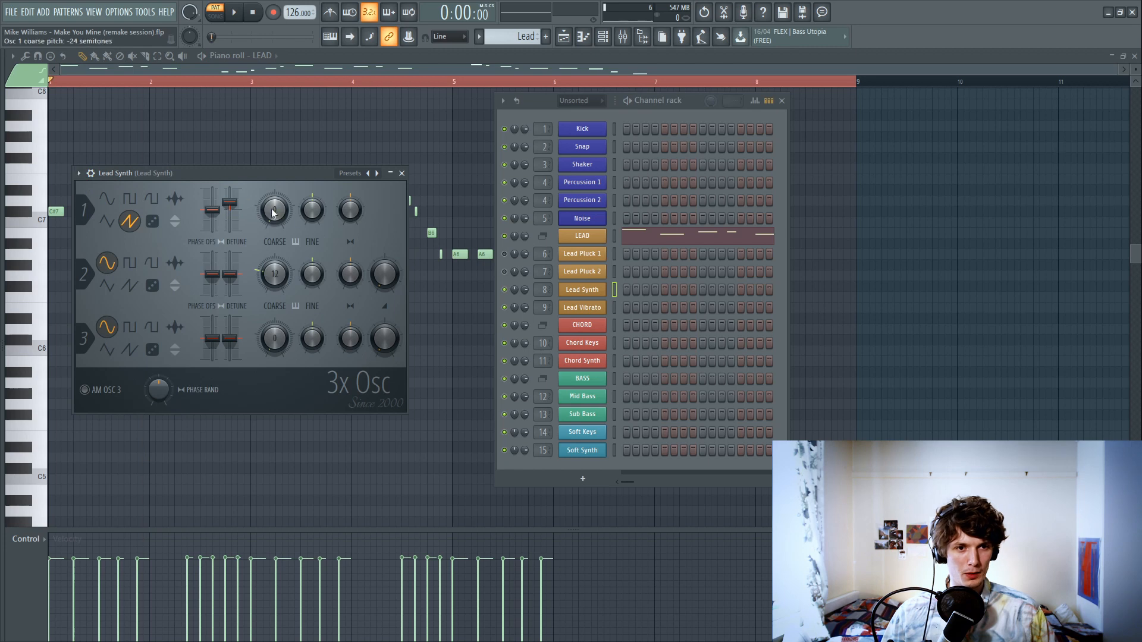
Step: Enable Lead Synth's volume envelope with no attack, hold or sustain and a very short decay
click(91, 173)
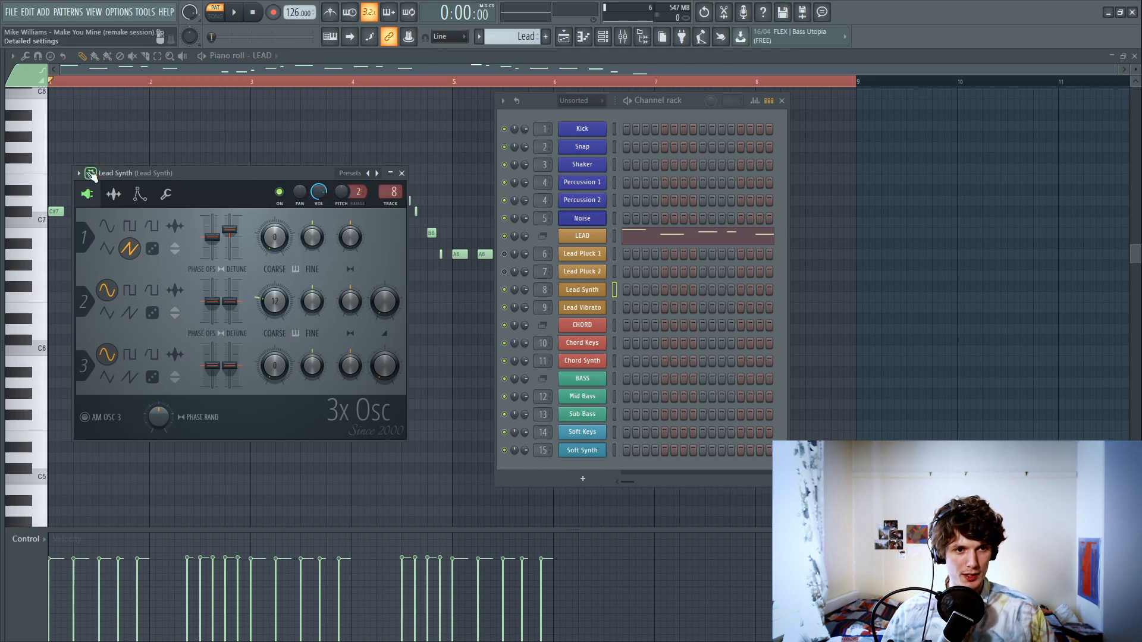
click(139, 194)
click(122, 220)
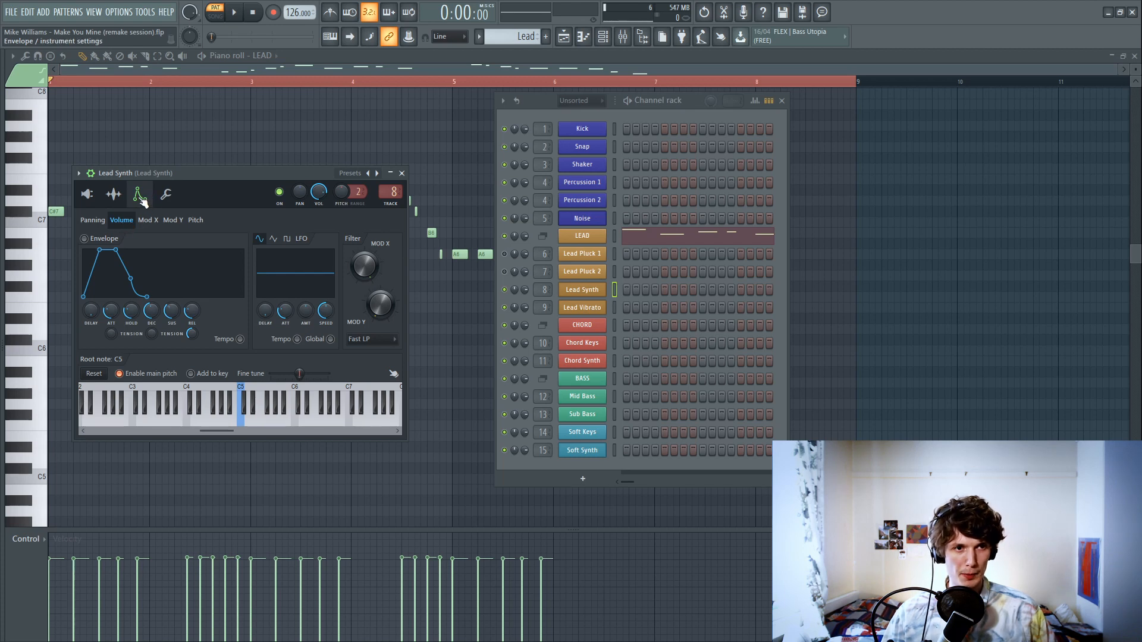
drag(111, 311, 151, 315)
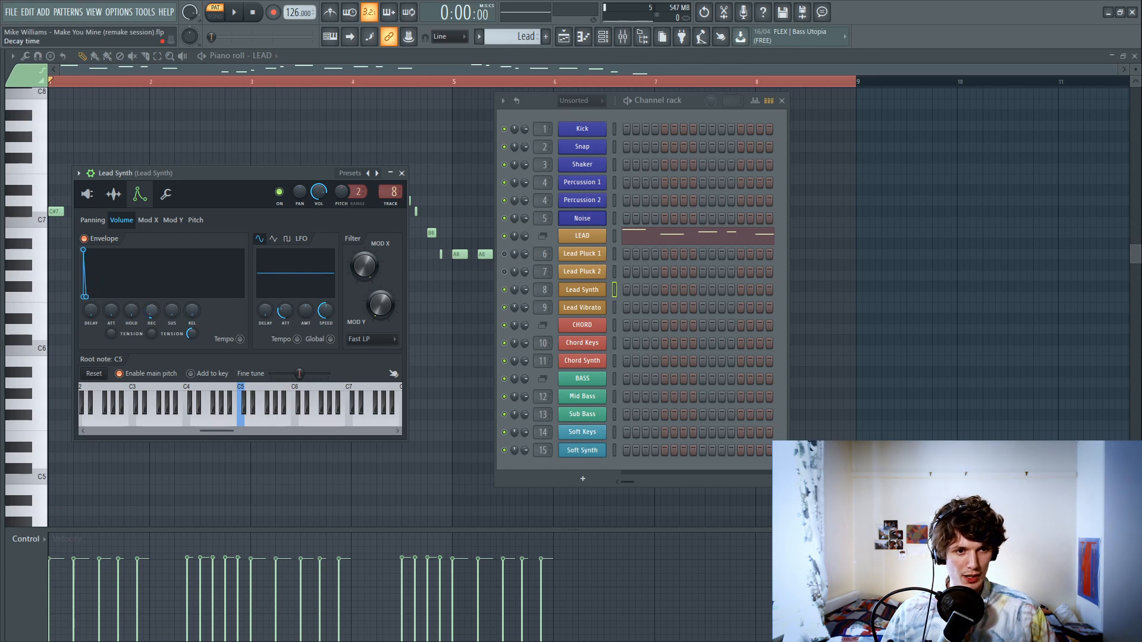
Step: Lengthen the decay and release, raise the sustain and curve the tension of Lead Synth's volume envelope while auditioning the lead
key(space)
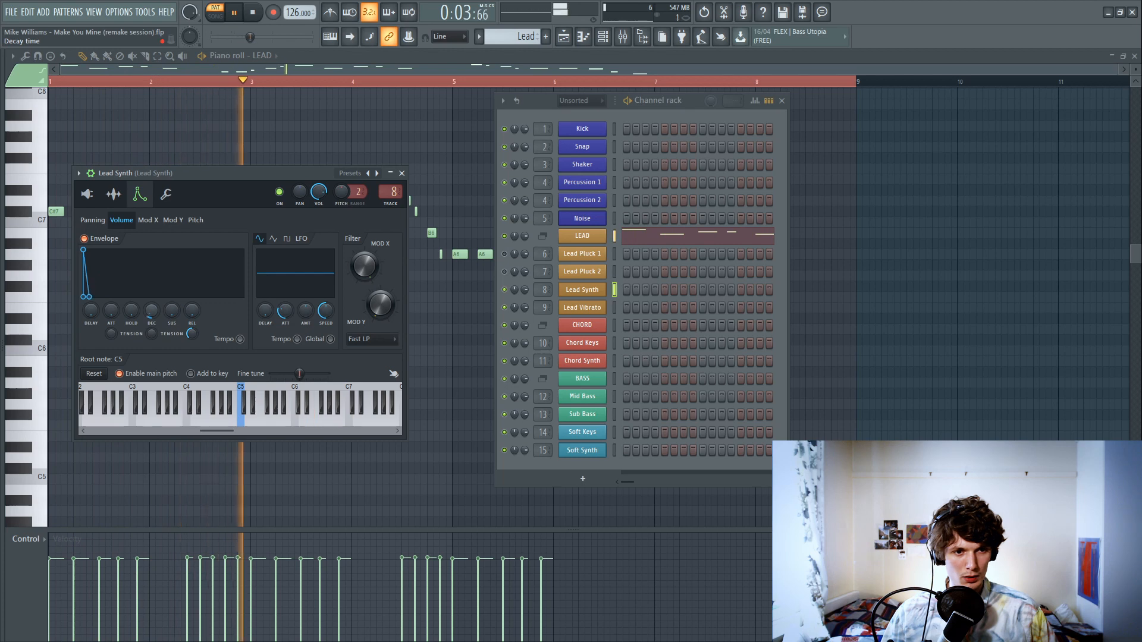
key(space)
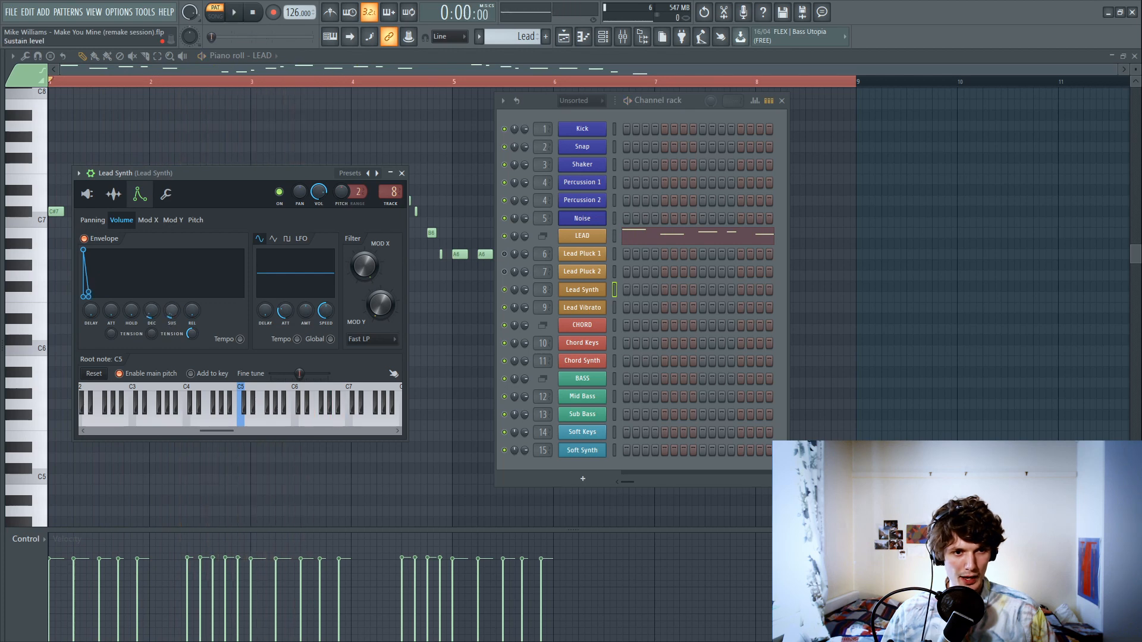
key(space)
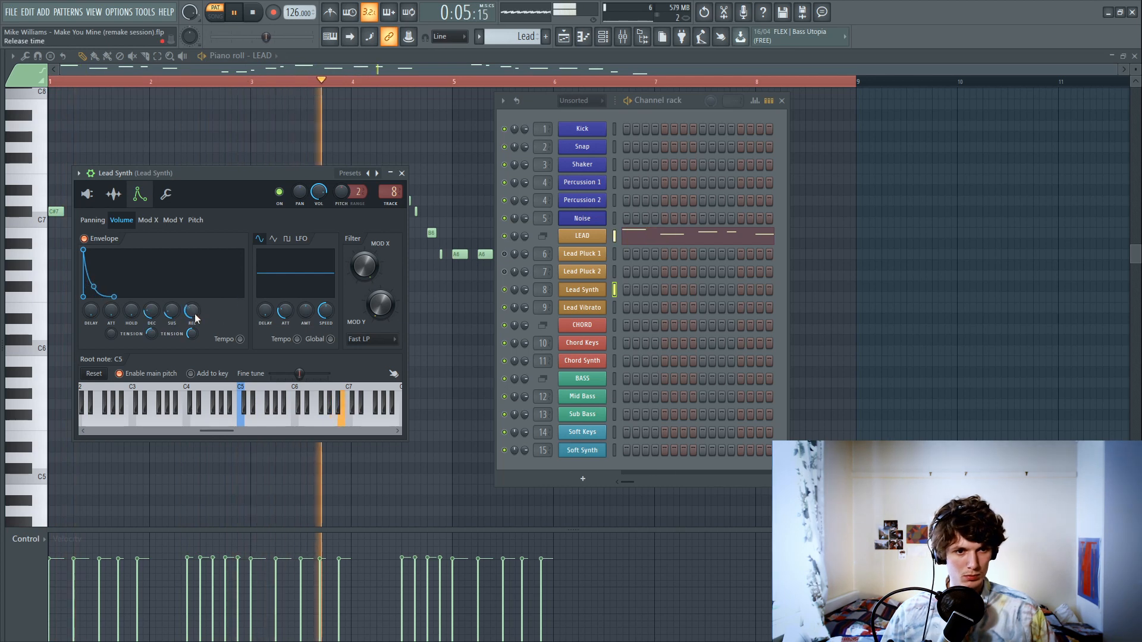
key(space)
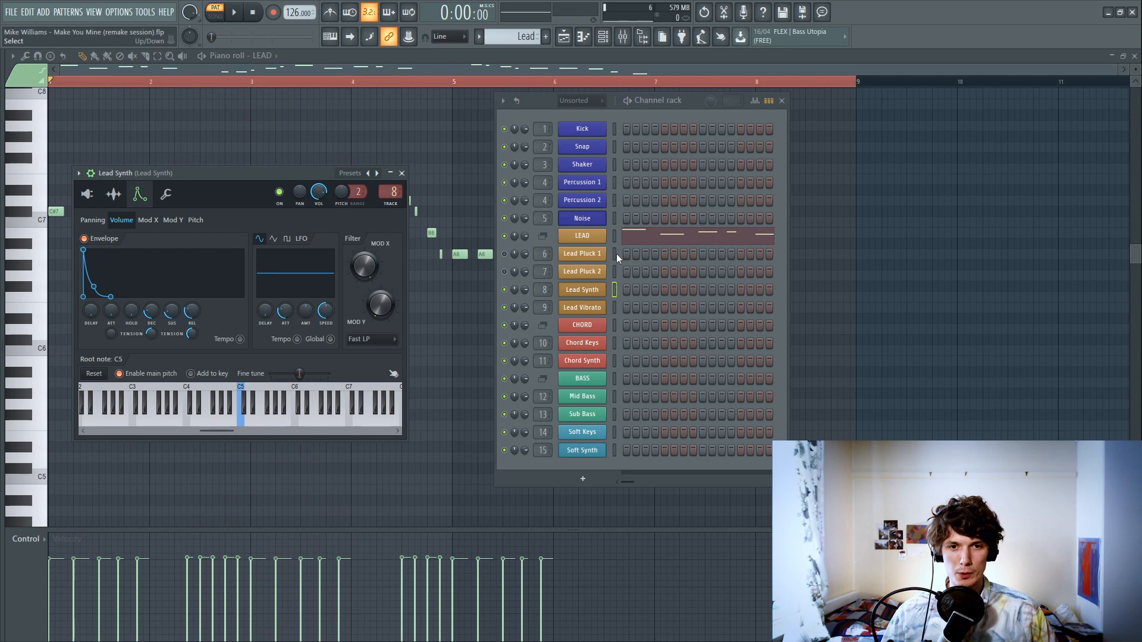
Step: Mute Lead Synth, unmute Lead Pluck 1 and open Lead Pluck 1's 3x Osc beside the channel rack
click(504, 290)
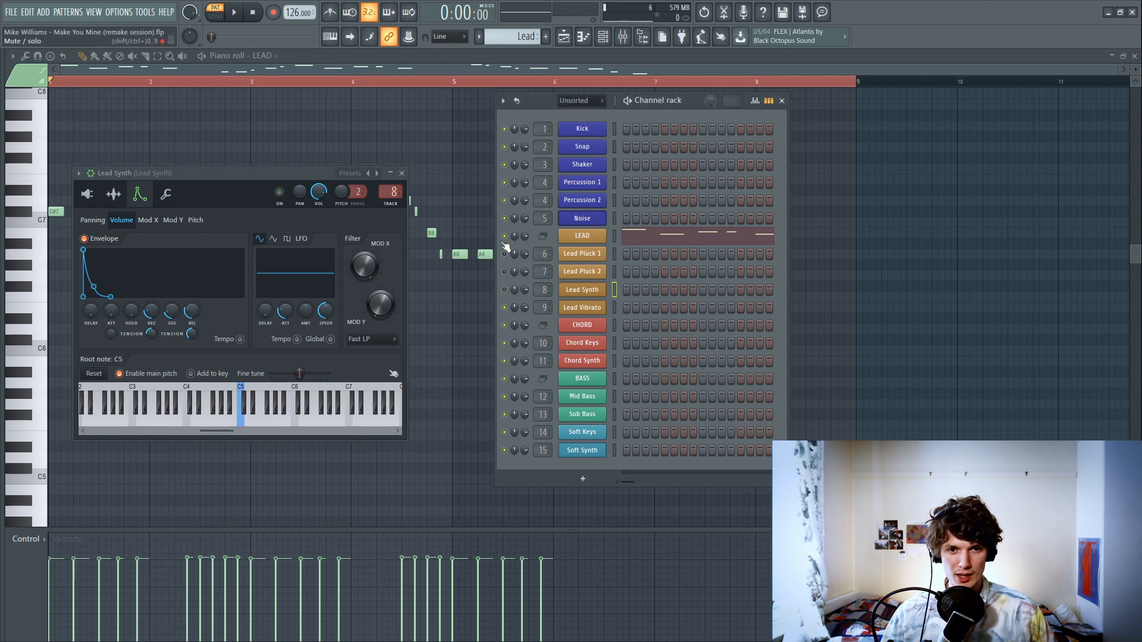
click(580, 255)
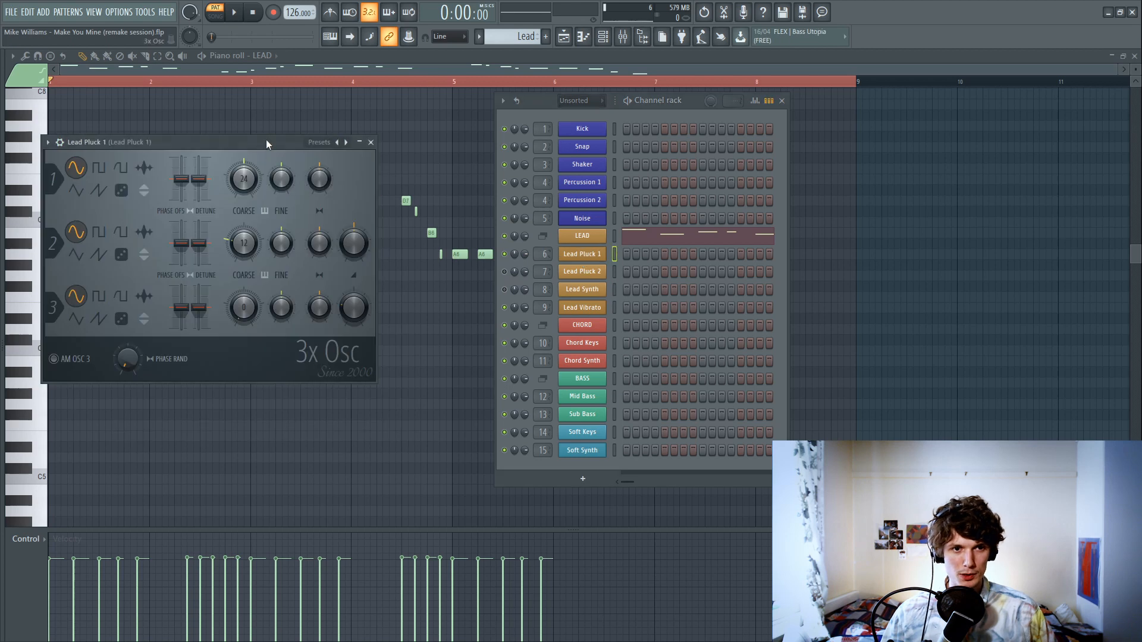
drag(266, 140, 367, 153)
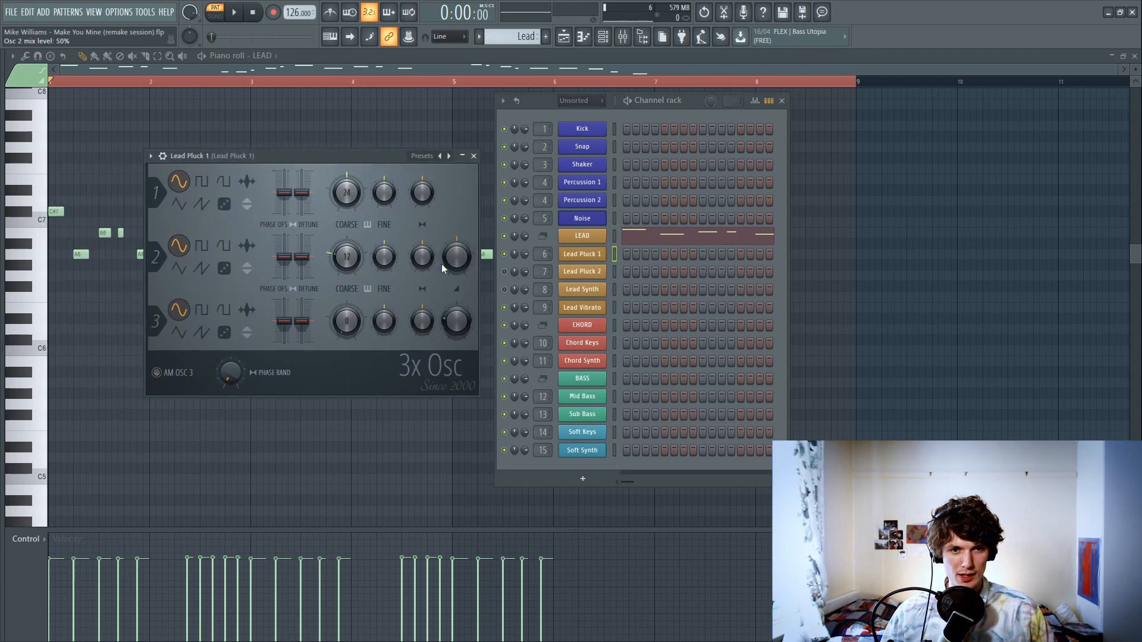
Step: Turn down the mix of Lead Pluck 1's oscillators 2 and 3, set oscillator 1's coarse pitch to -12 semitones, and compare with Lead Synth
drag(461, 261, 458, 314)
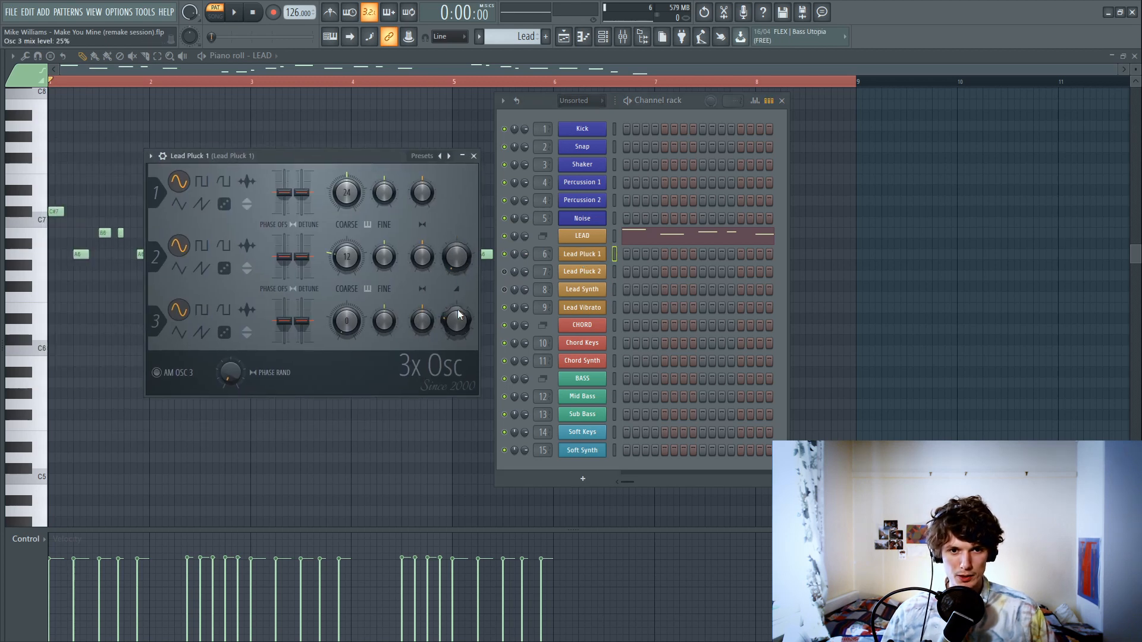
drag(346, 192, 347, 202)
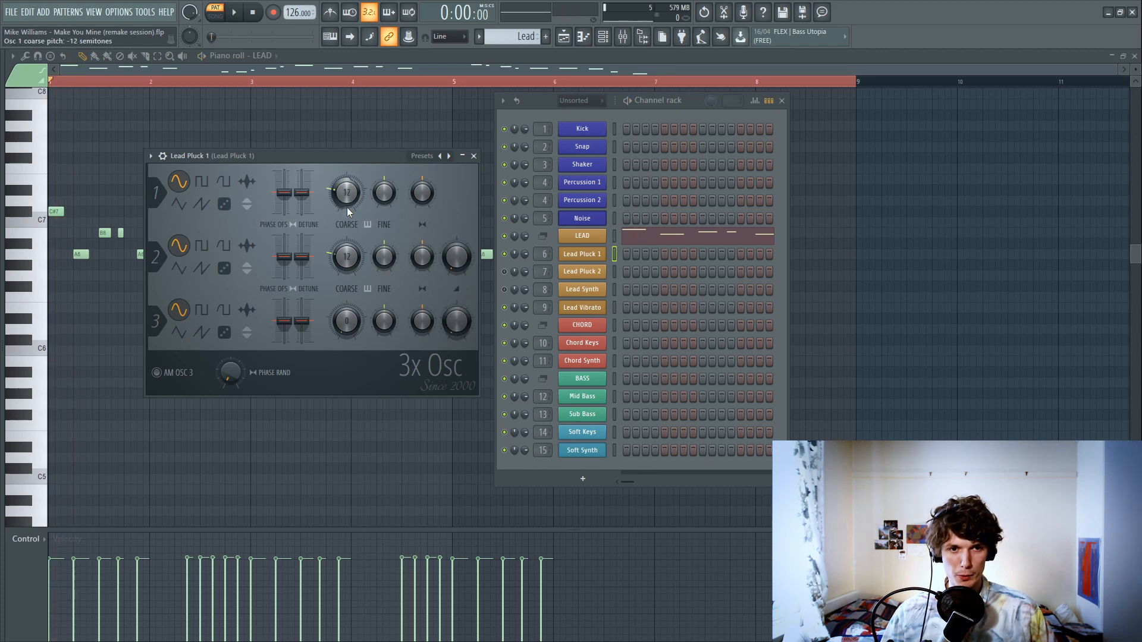
click(599, 292)
click(86, 194)
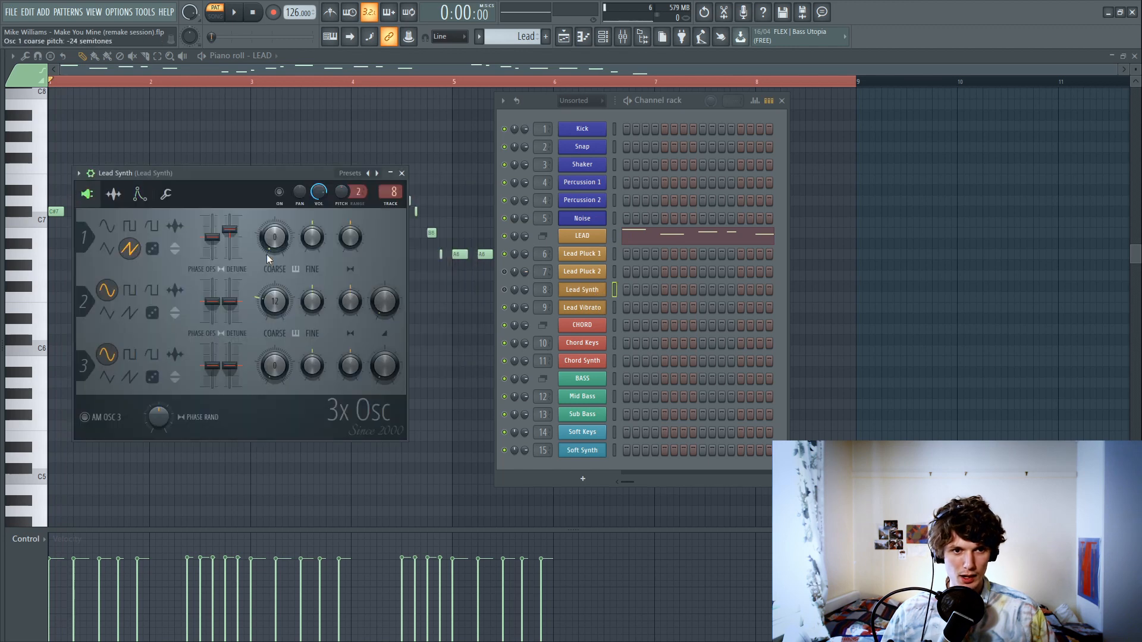
Step: Set Lead Pluck 1's oscillator 1 stereo detune to +14 cents and stereo phase randomness to 50% while auditioning it
click(591, 254)
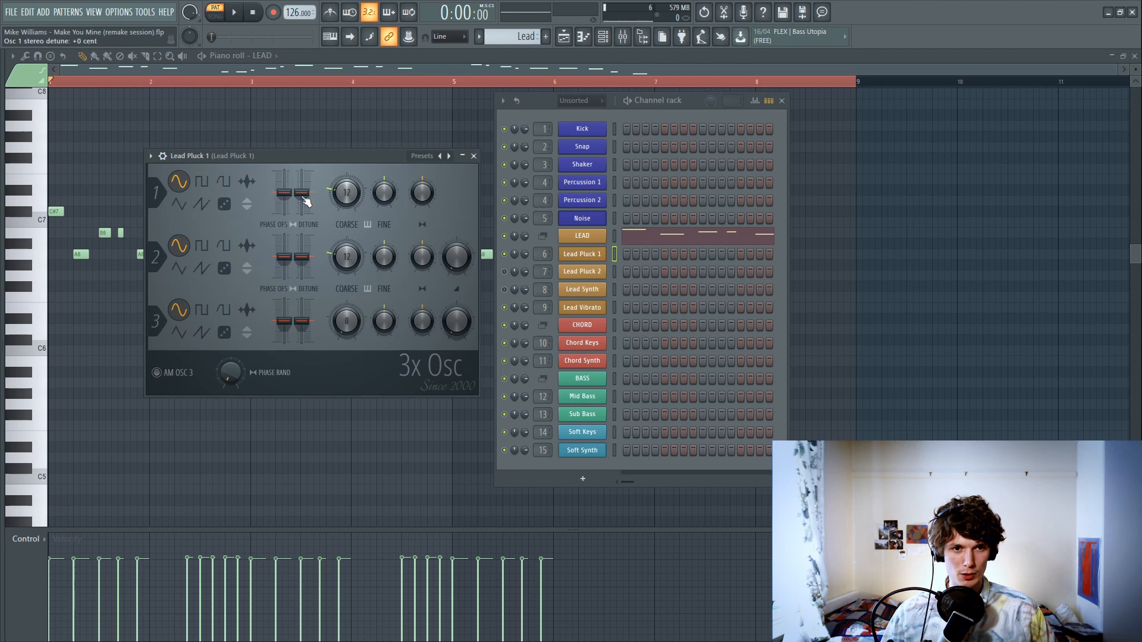
key(space)
drag(307, 199, 307, 193)
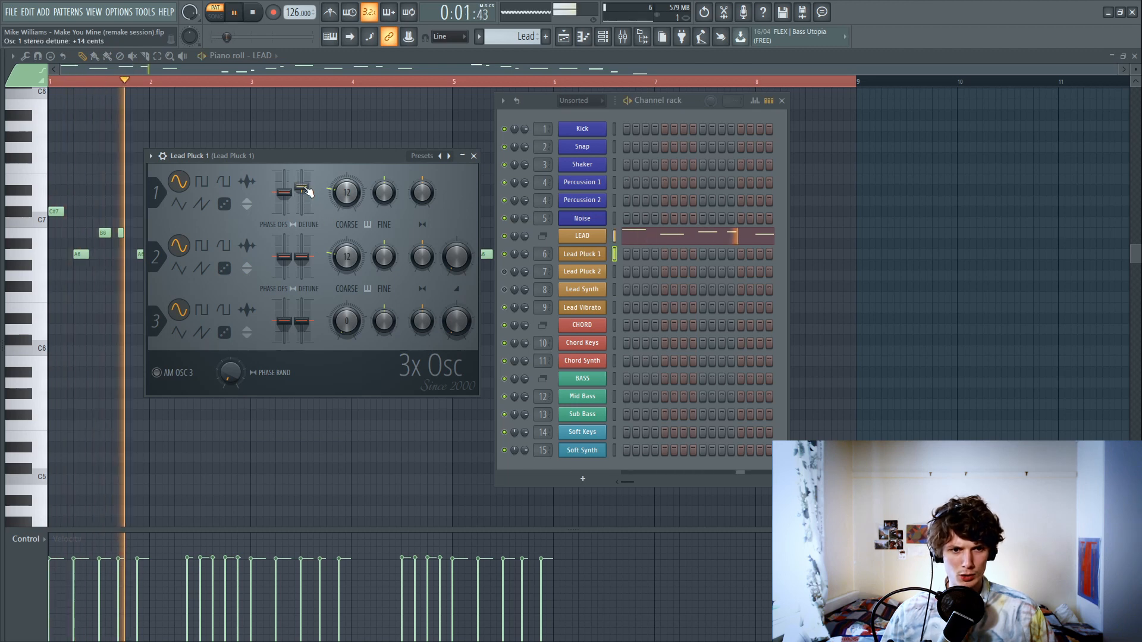
key(space)
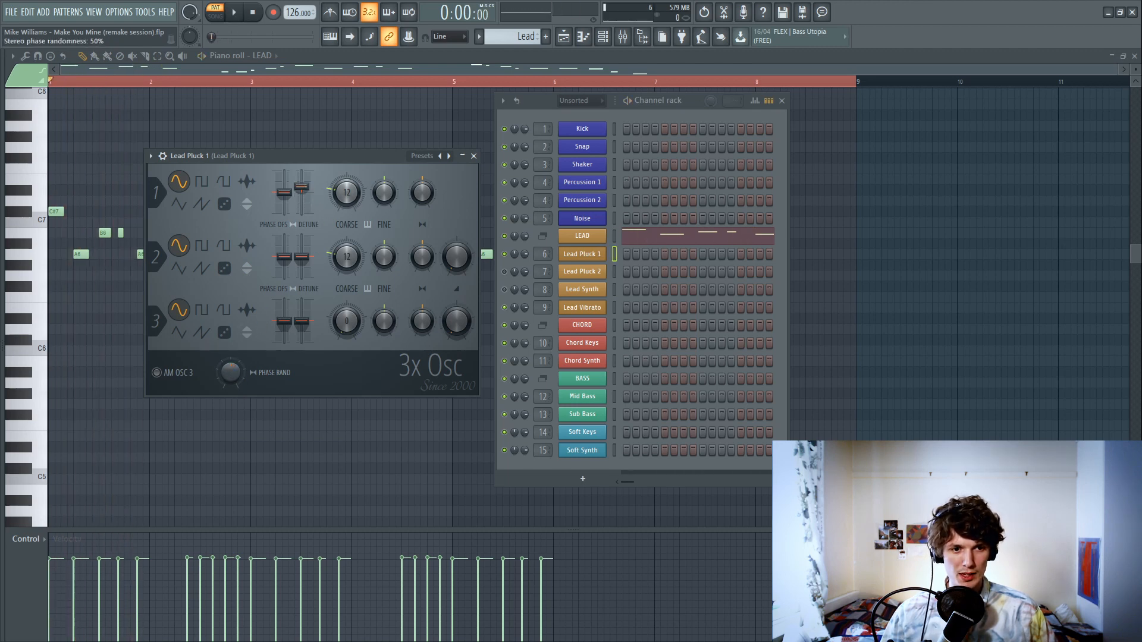
Step: Open Lead Pluck 1's Mod X envelope settings, change the filter type to LPx2 and adjust its cutoff
click(162, 156)
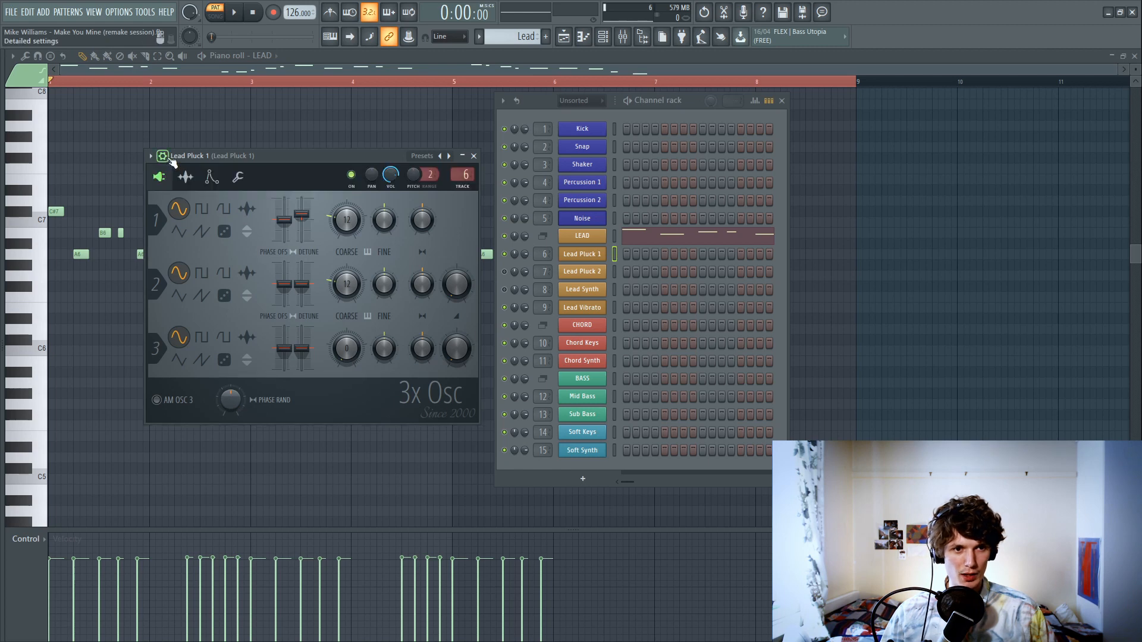
click(211, 177)
click(220, 202)
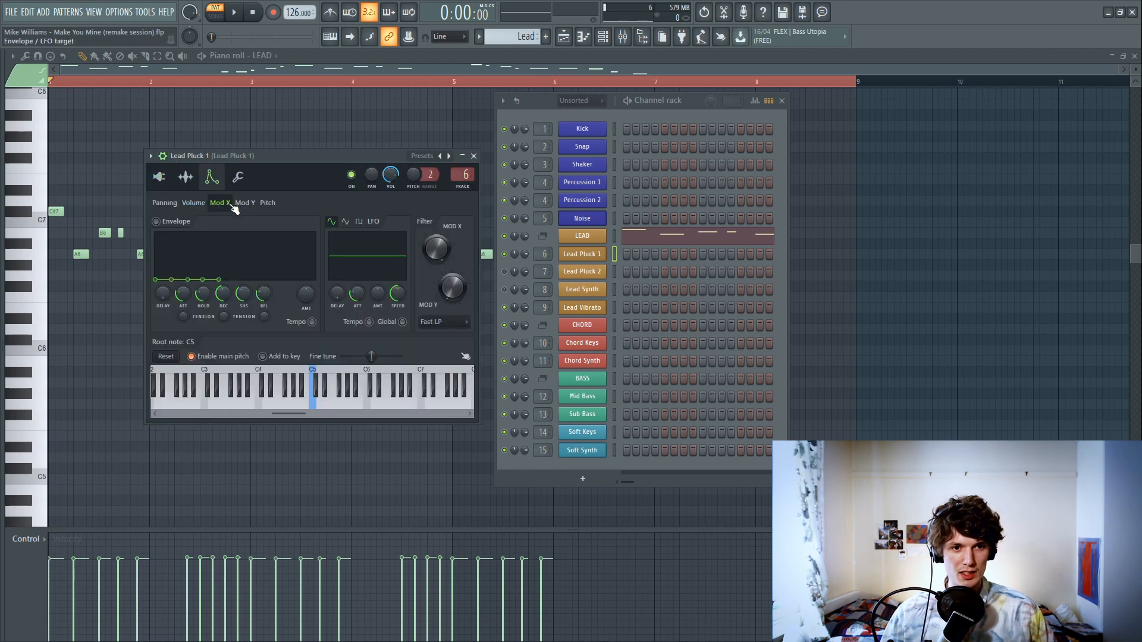
click(437, 323)
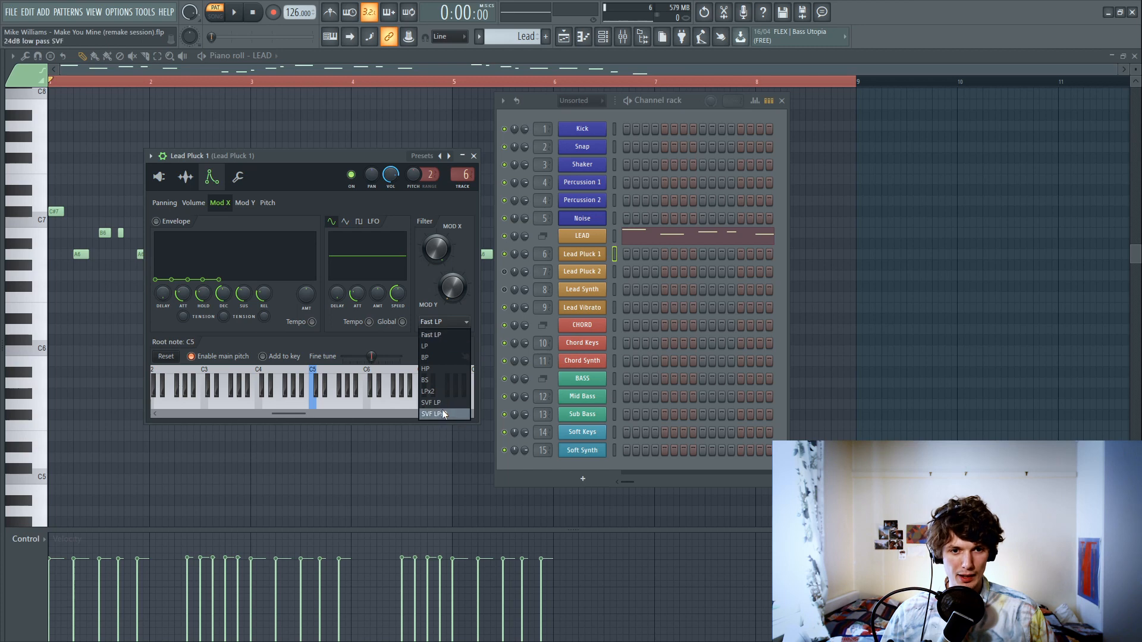
click(448, 392)
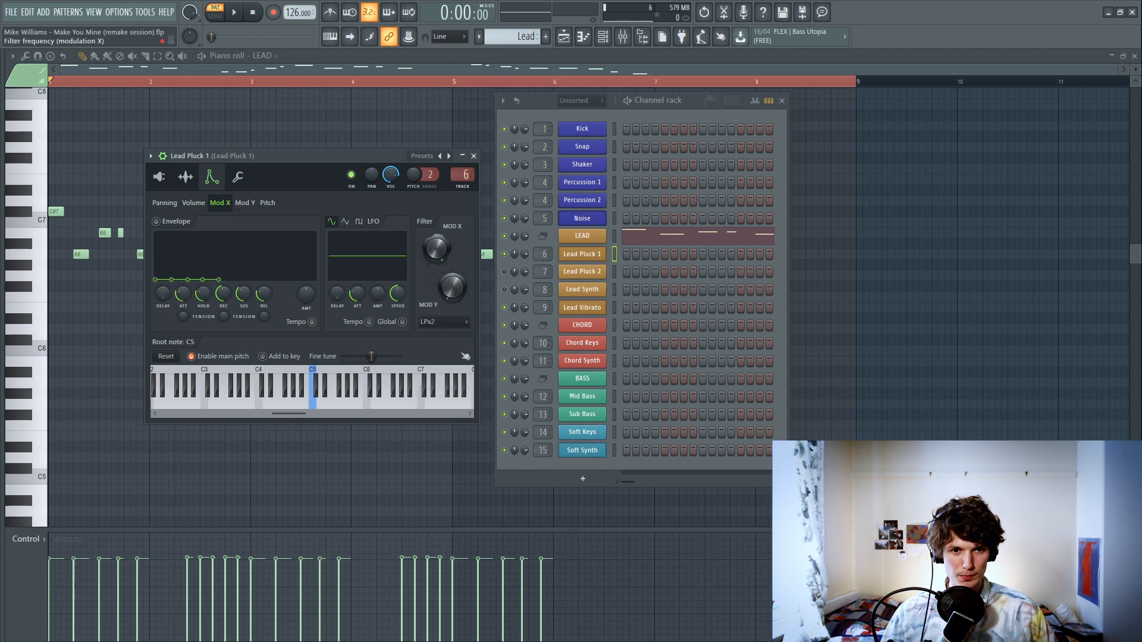
Step: Raise Lead Pluck 1's Mod X envelope amount, drop attack, hold, sustain and release to minimum, and start playback
drag(312, 303, 312, 247)
drag(185, 293, 243, 321)
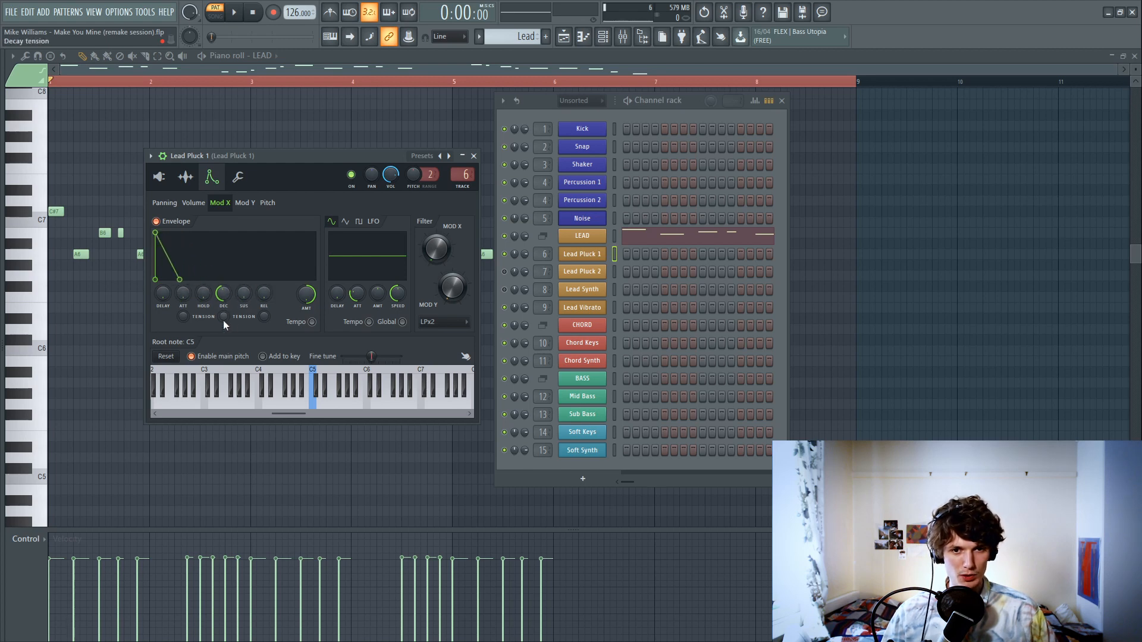
key(space)
Step: Refine the decay, decay tension, sustain and release of Lead Pluck 1's Mod X envelope while auditioning the lead
mouse_move(223, 297)
mouse_down()
mouse_move(224, 338)
mouse_move(224, 290)
mouse_up()
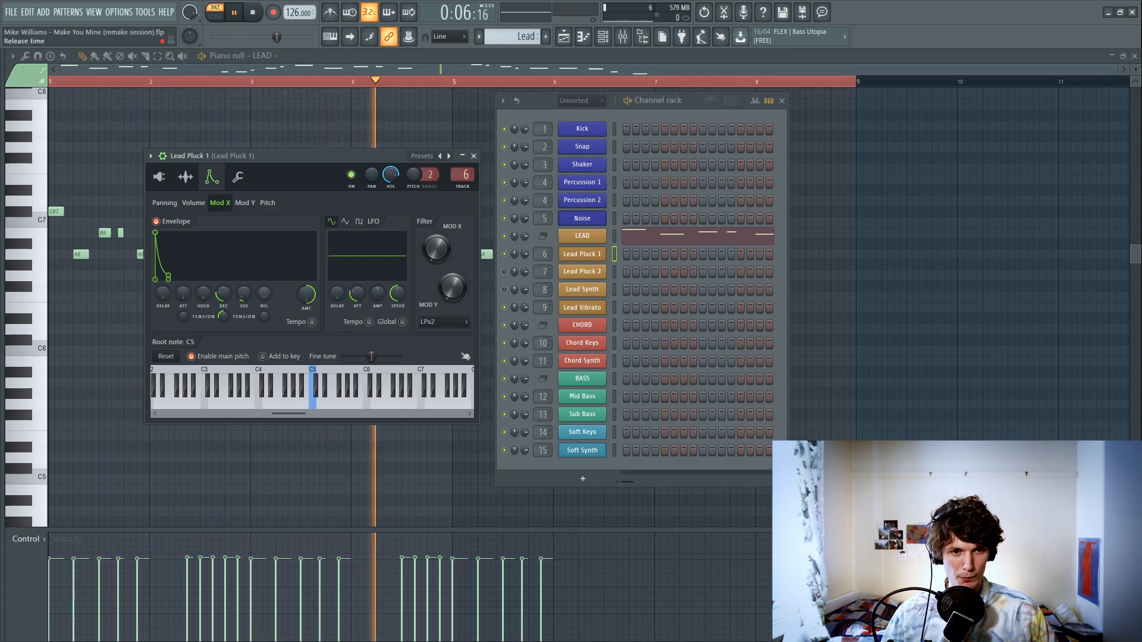
drag(262, 304, 220, 294)
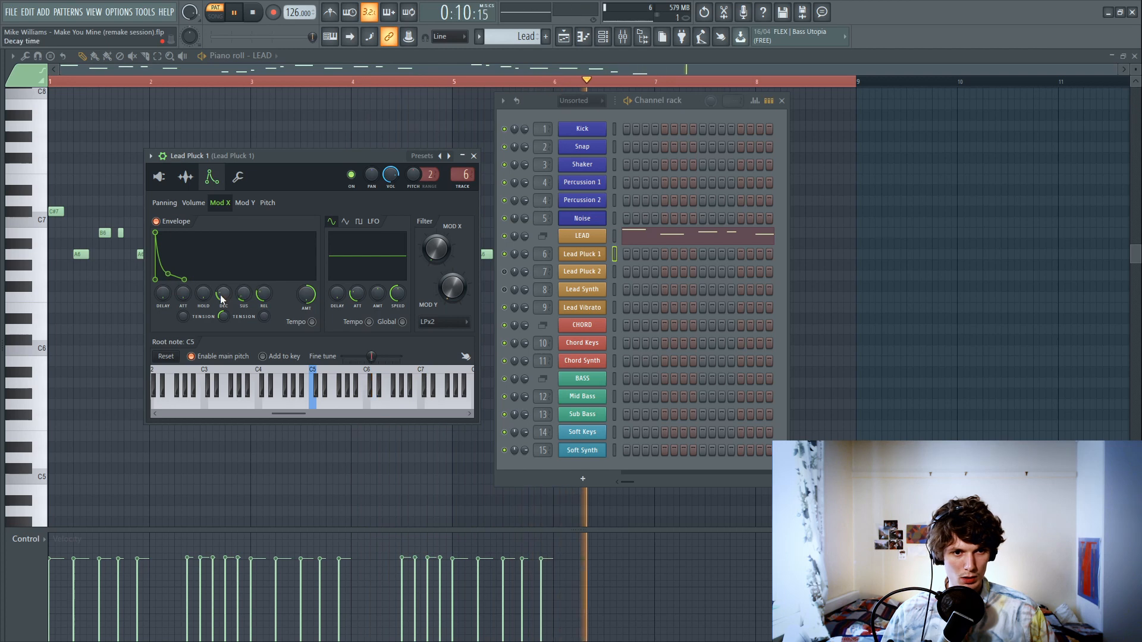
key(space)
key(space)
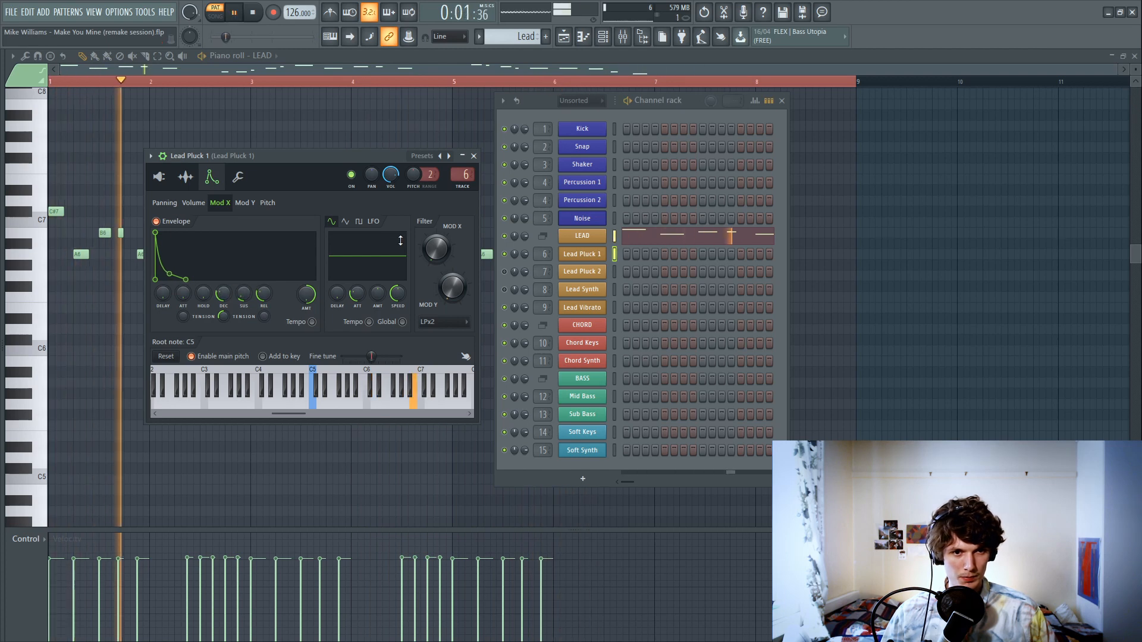
Step: Switch Lead Pluck 1's oscillator 1 to a square wave and fine-tune the Mod X envelope's decay while auditioning the sound
click(159, 176)
key(space)
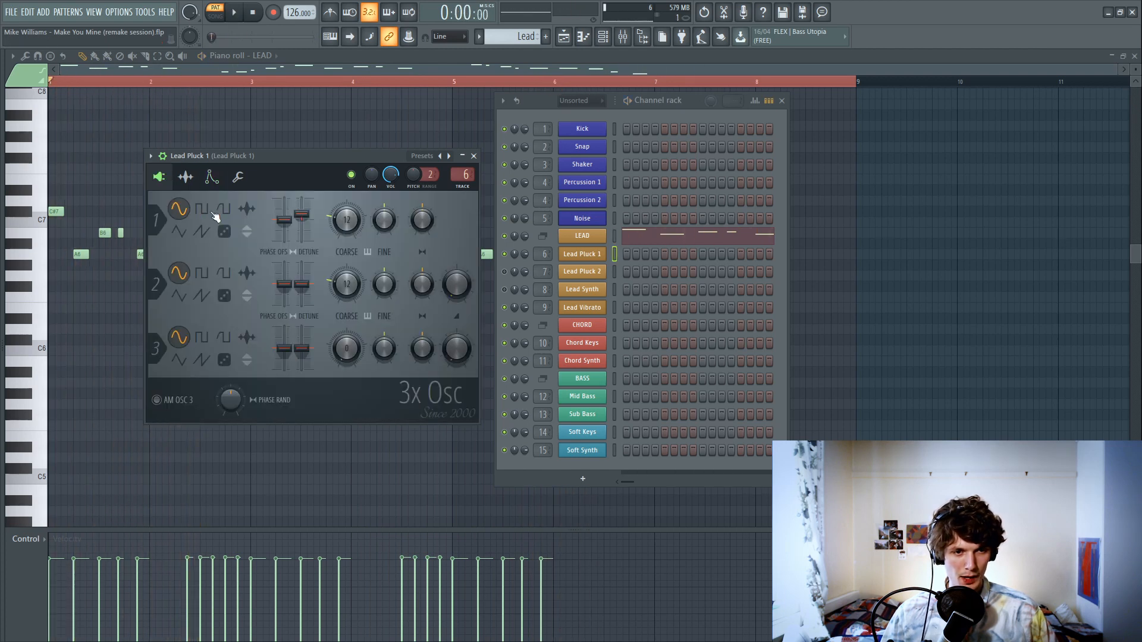
click(202, 209)
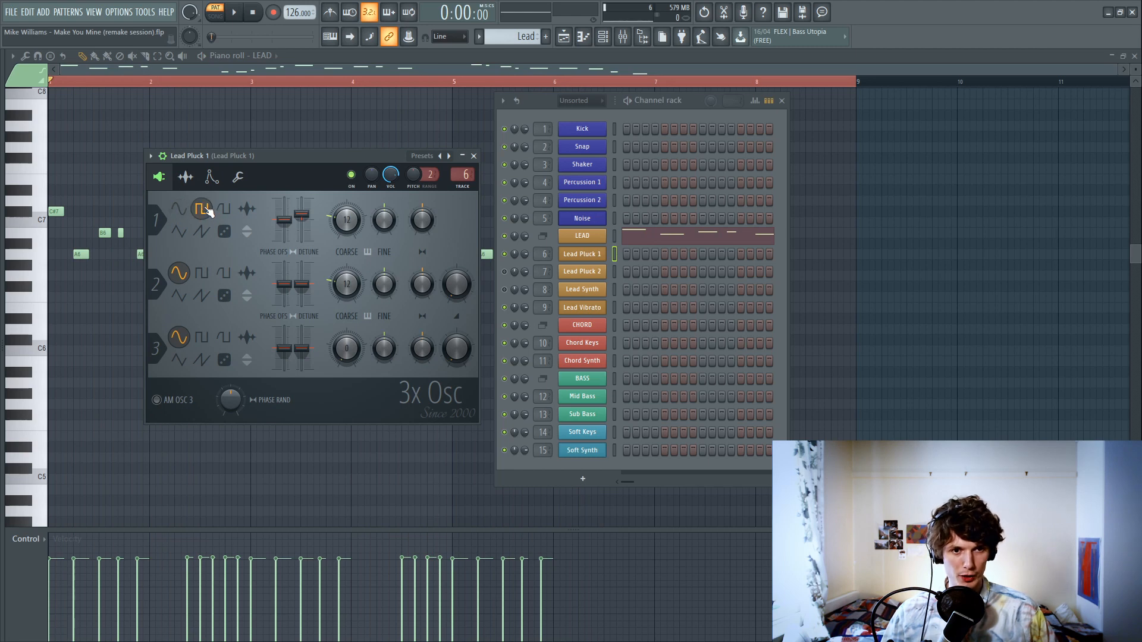
key(space)
click(211, 177)
drag(223, 297, 223, 291)
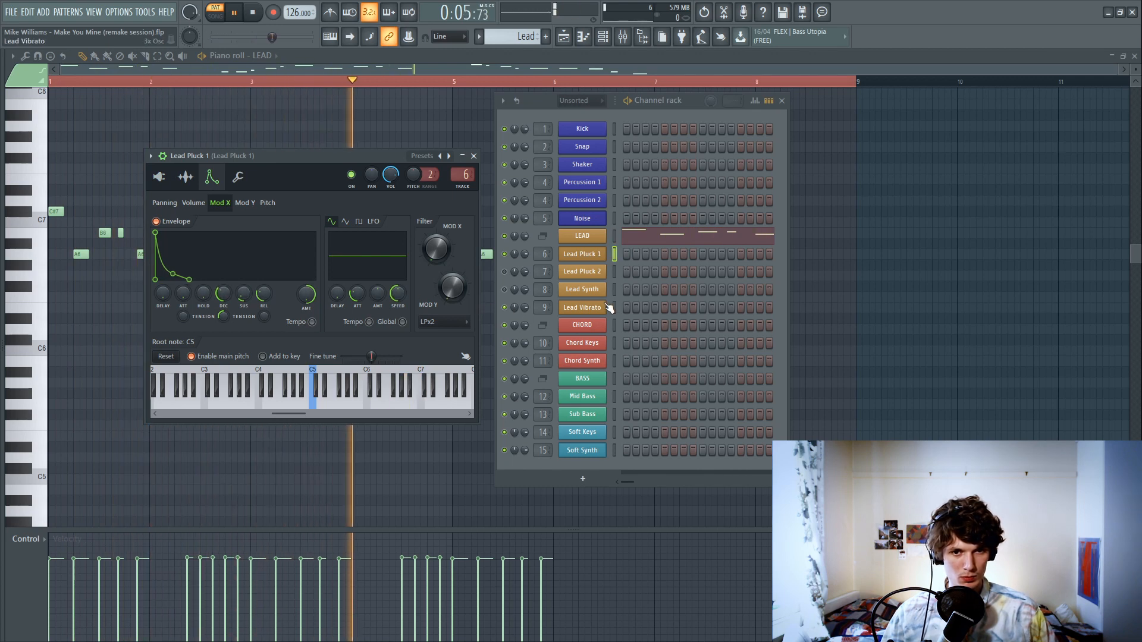
key(space)
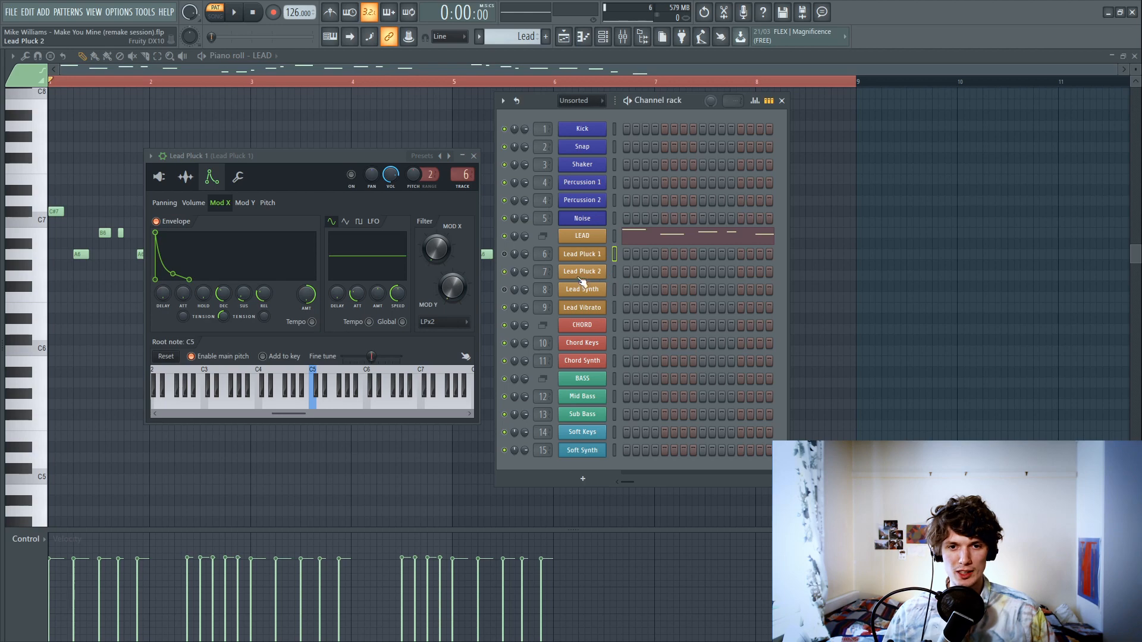
Step: Open Lead Pluck 2's FM synth and shorten its amplitude decay while auditioning the sound
click(597, 273)
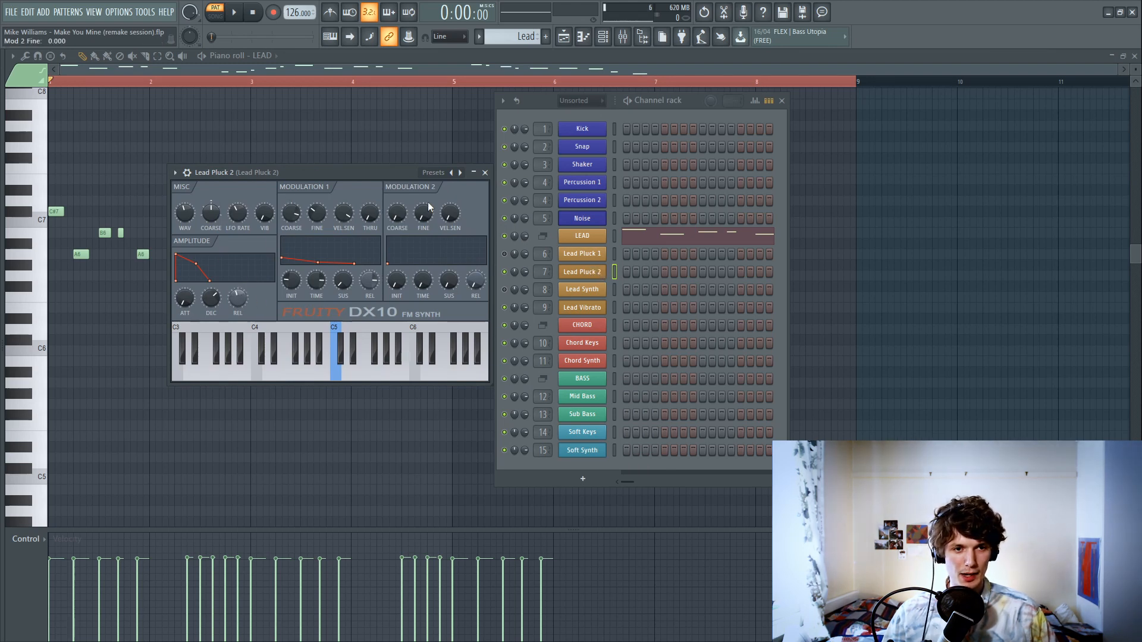
key(space)
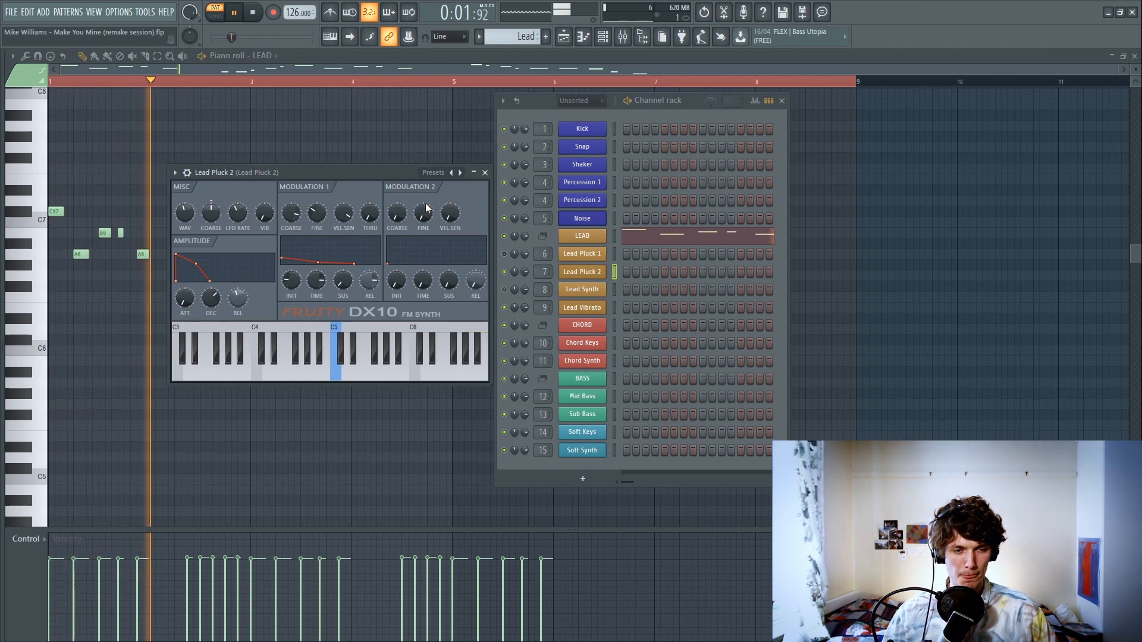
key(space)
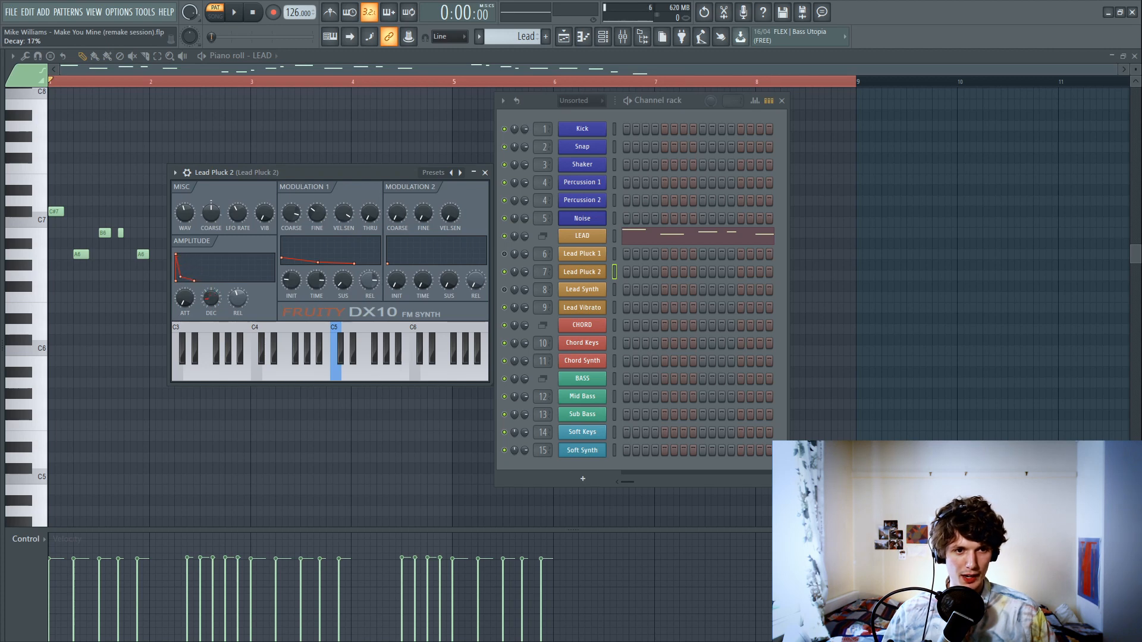
key(space)
key(space)
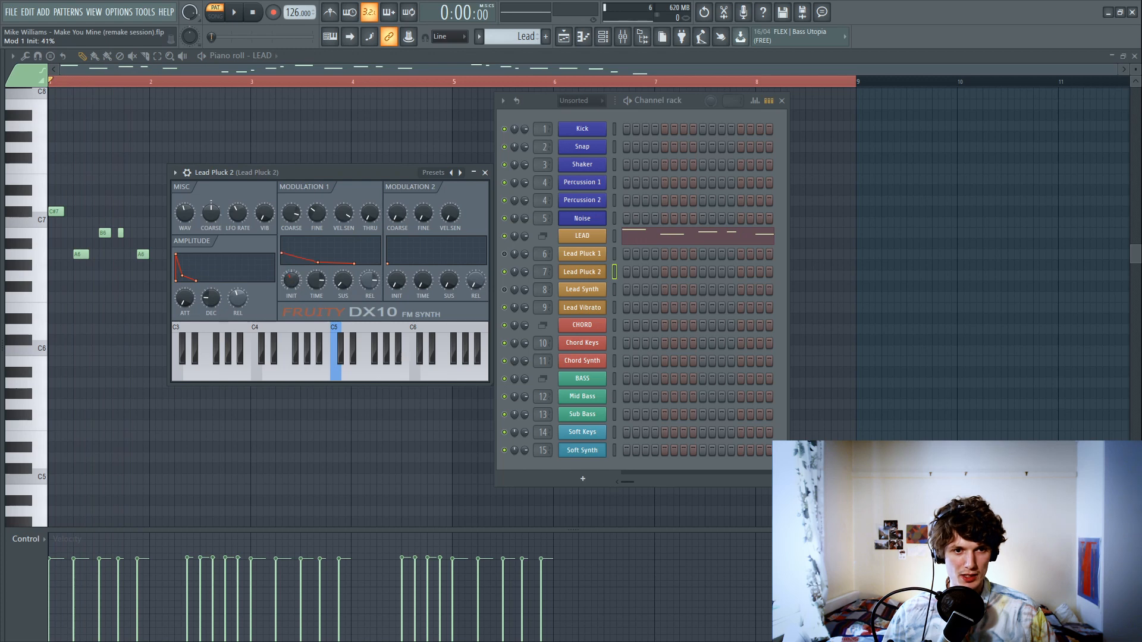
Step: Raise Modulation 1's initial level on Lead Pluck 2 and shorten its decay time to 15% during playback
key(space)
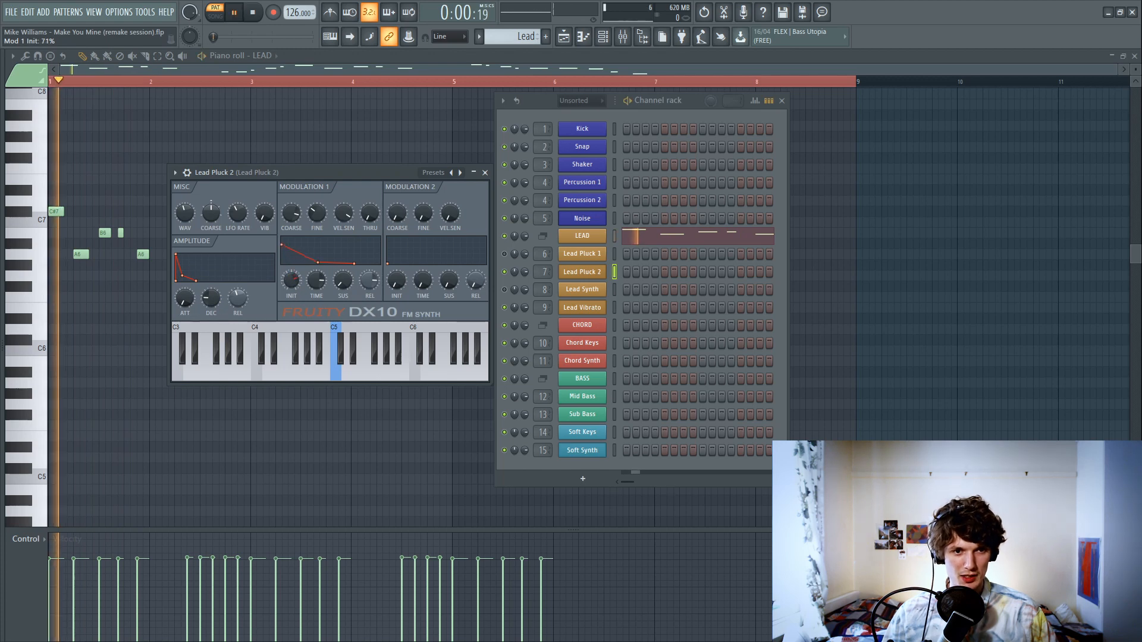
drag(321, 286, 321, 330)
key(space)
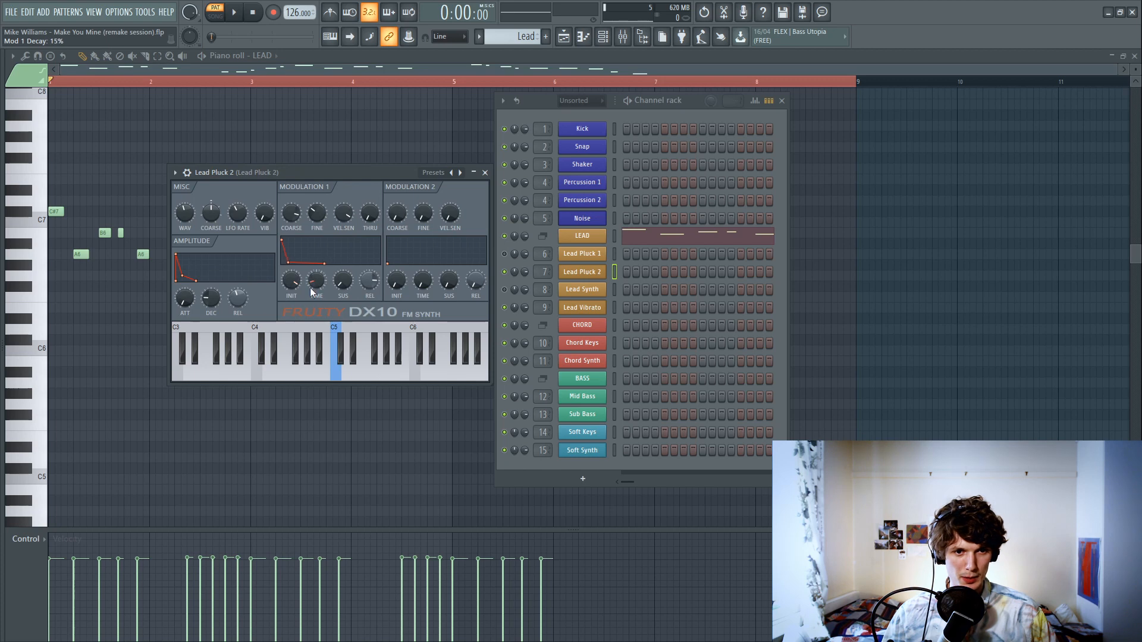
Step: Lower Lead Pluck 2's main coarse pitch, then adjust Modulation 1's coarse ratio and sustain while auditioning it
key(space)
drag(212, 216, 212, 232)
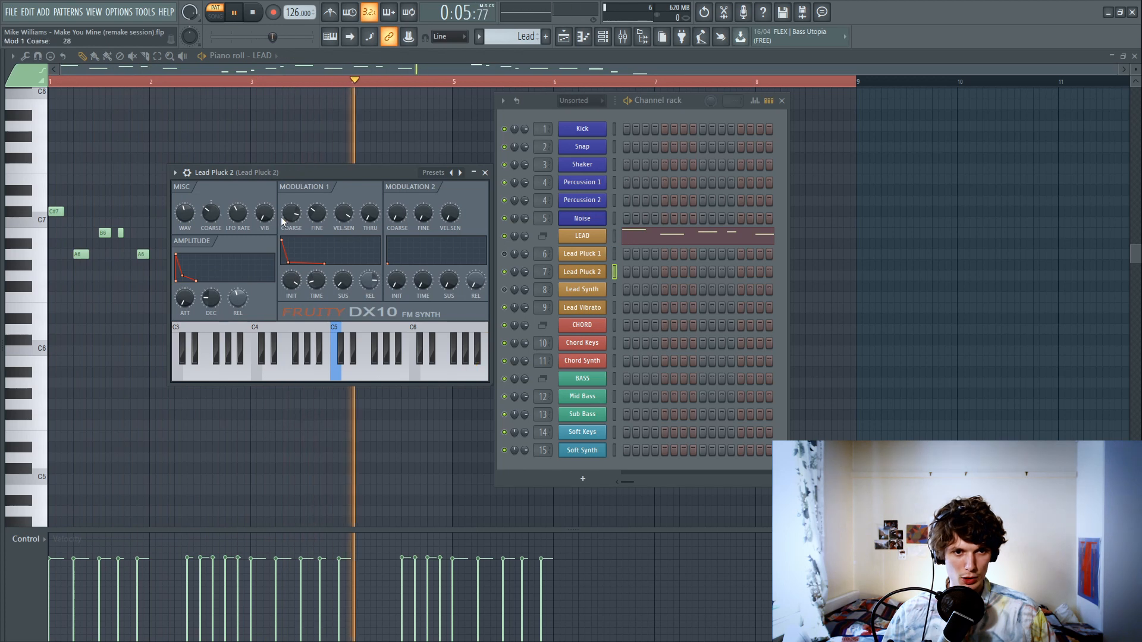
key(space)
key(space)
mouse_move(289, 216)
mouse_down()
mouse_move(289, 253)
mouse_move(289, 237)
mouse_up()
drag(314, 279, 344, 276)
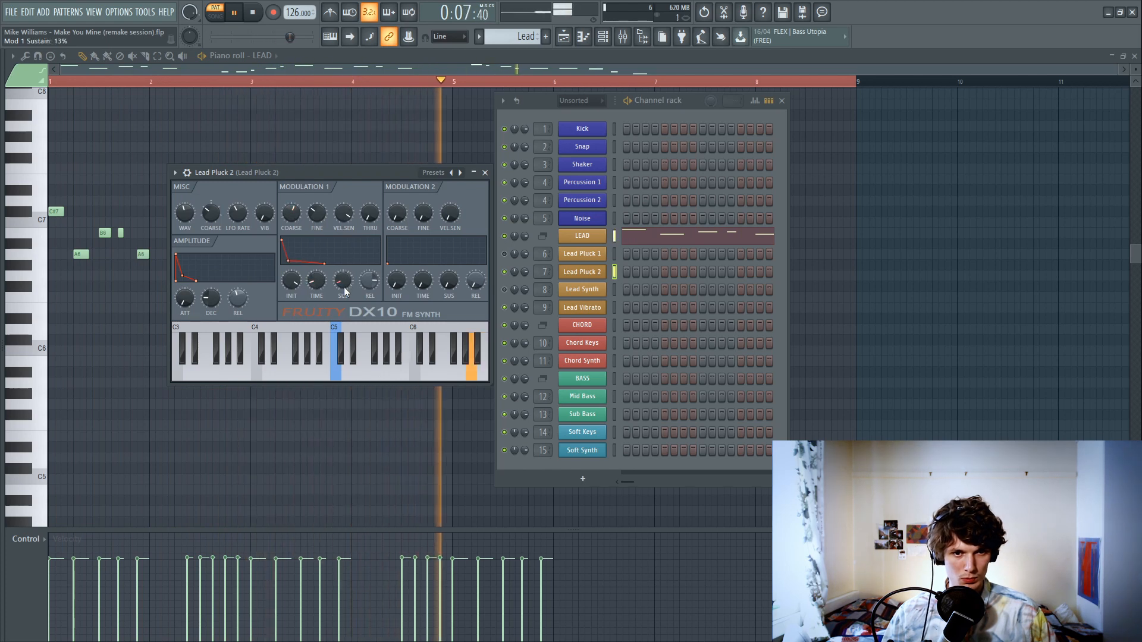
key(space)
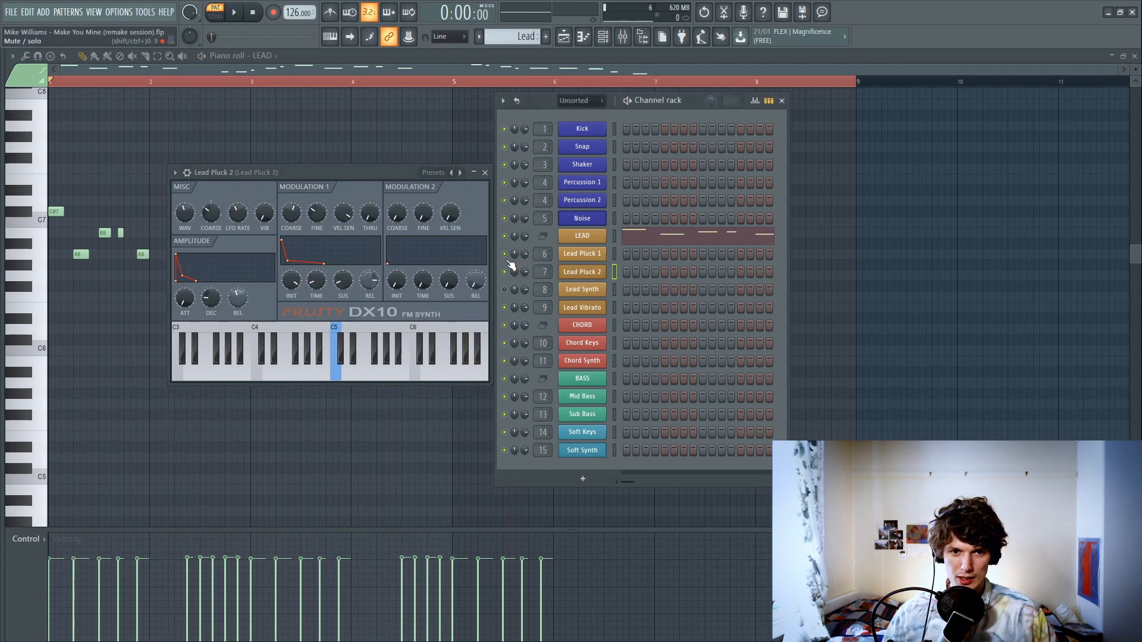
Step: Audition the layered lead and review the Lead Pluck 1 and Lead Pluck 2 synth settings
key(space)
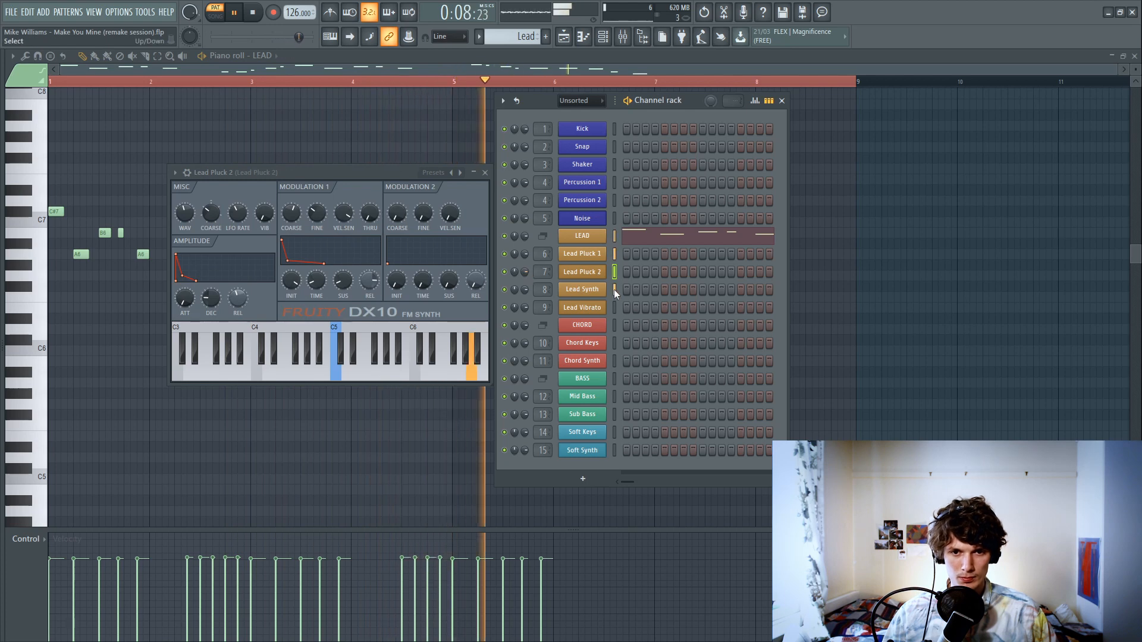
key(space)
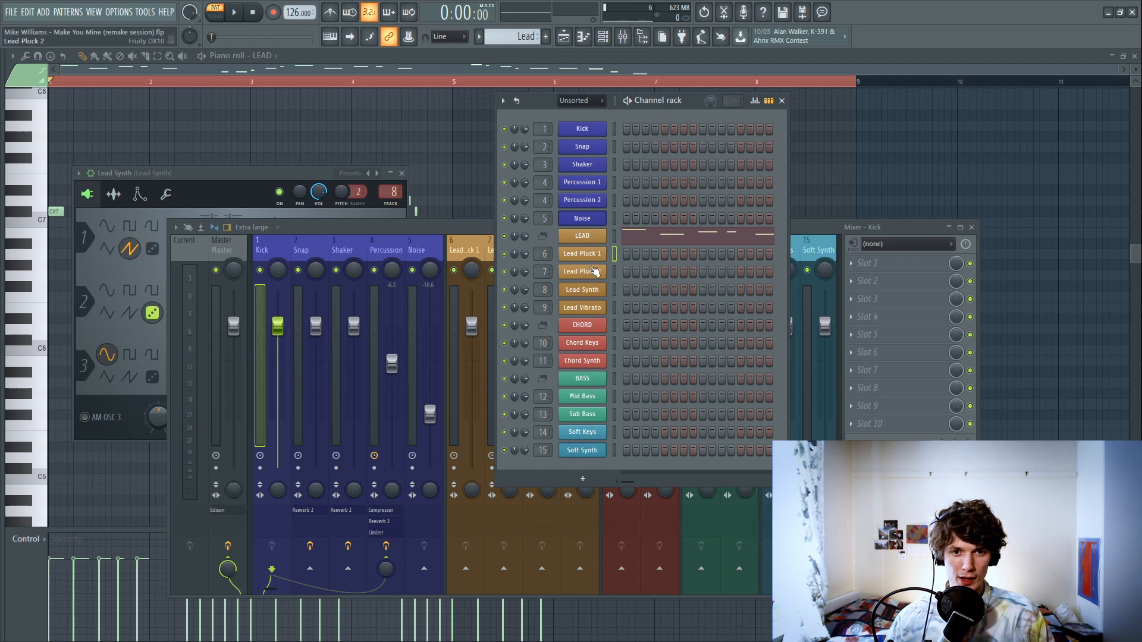
click(603, 254)
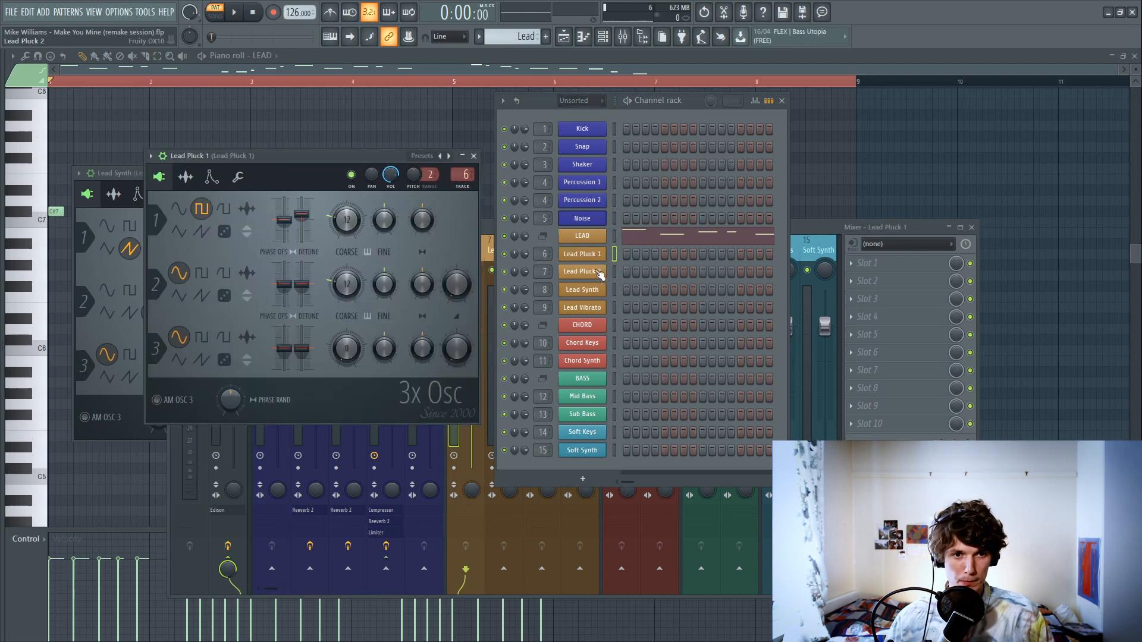
click(605, 272)
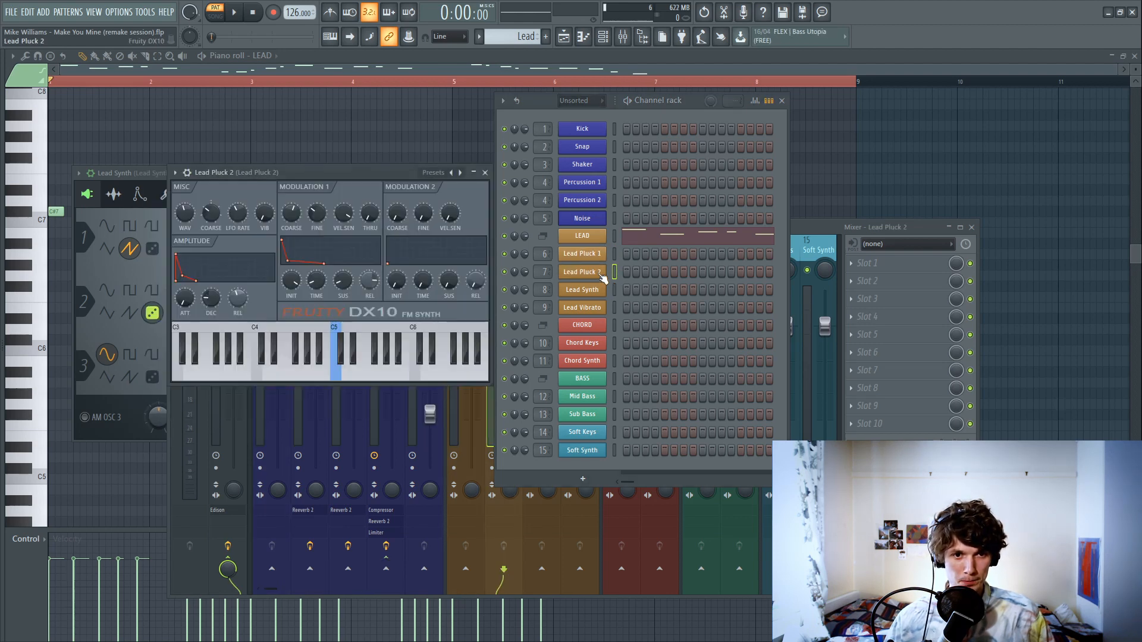
click(594, 256)
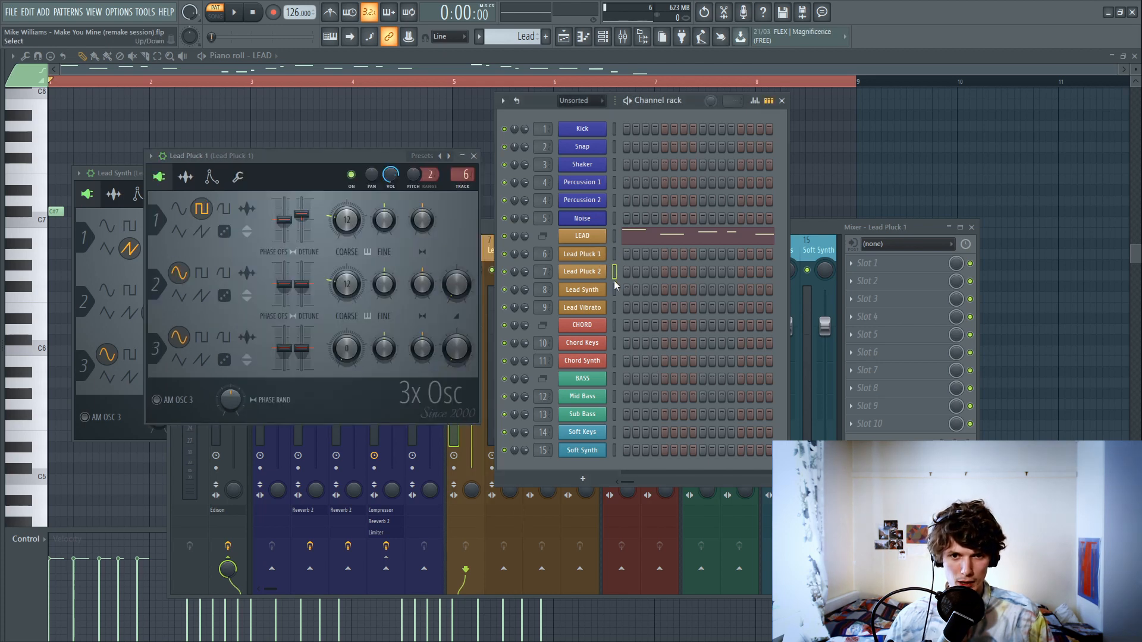
key(space)
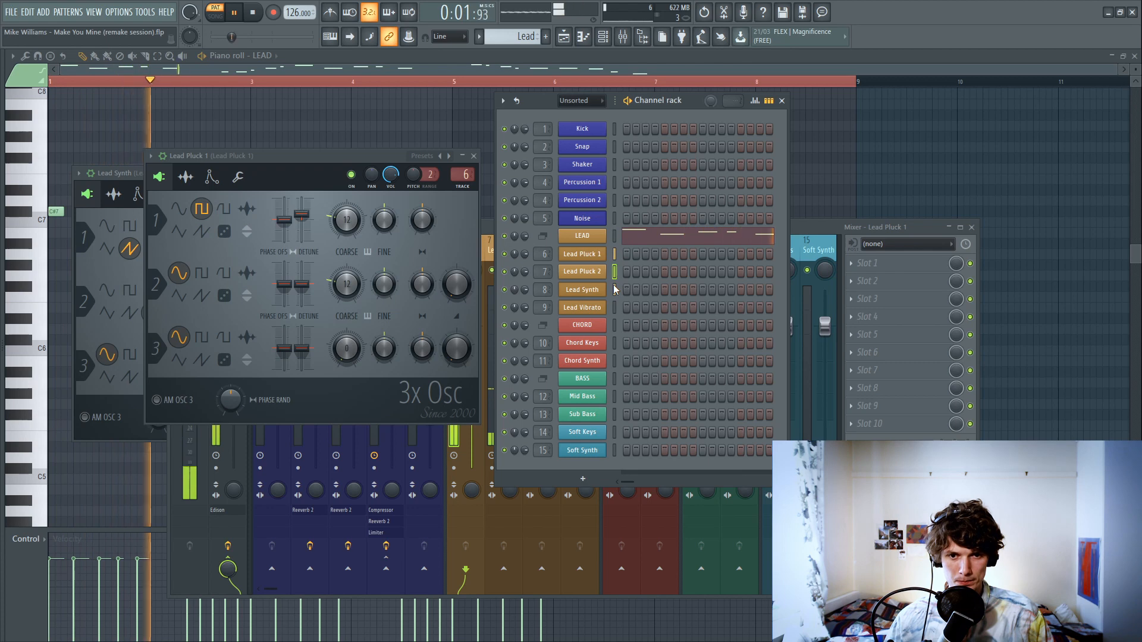
key(space)
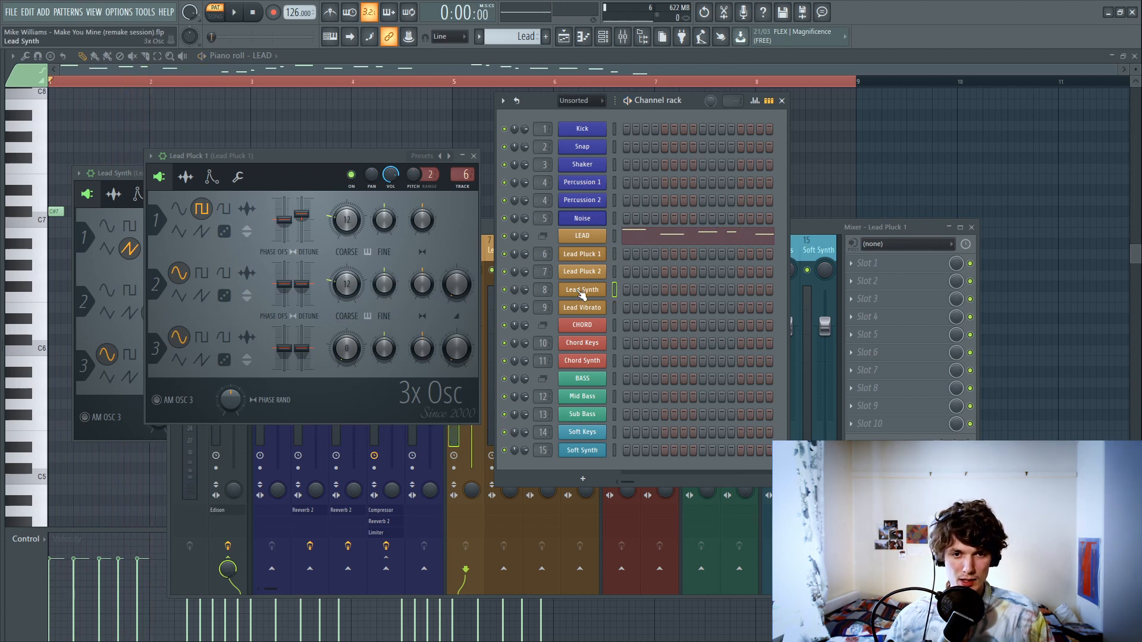
Step: Open the Lead Synth oscillators and audition them within the layered lead
click(582, 290)
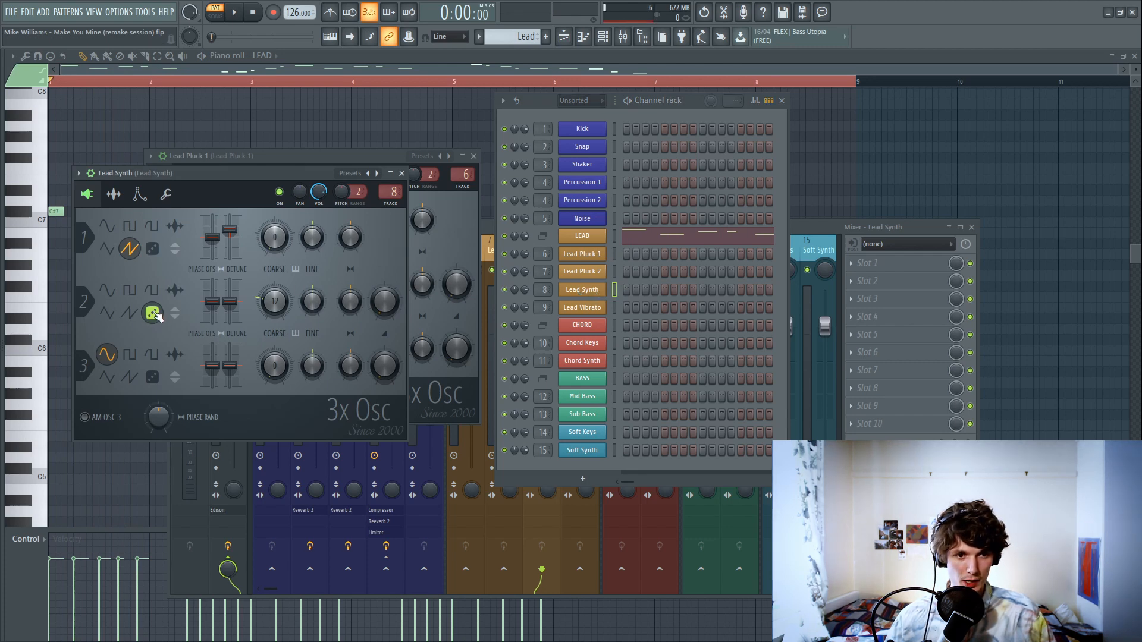
key(space)
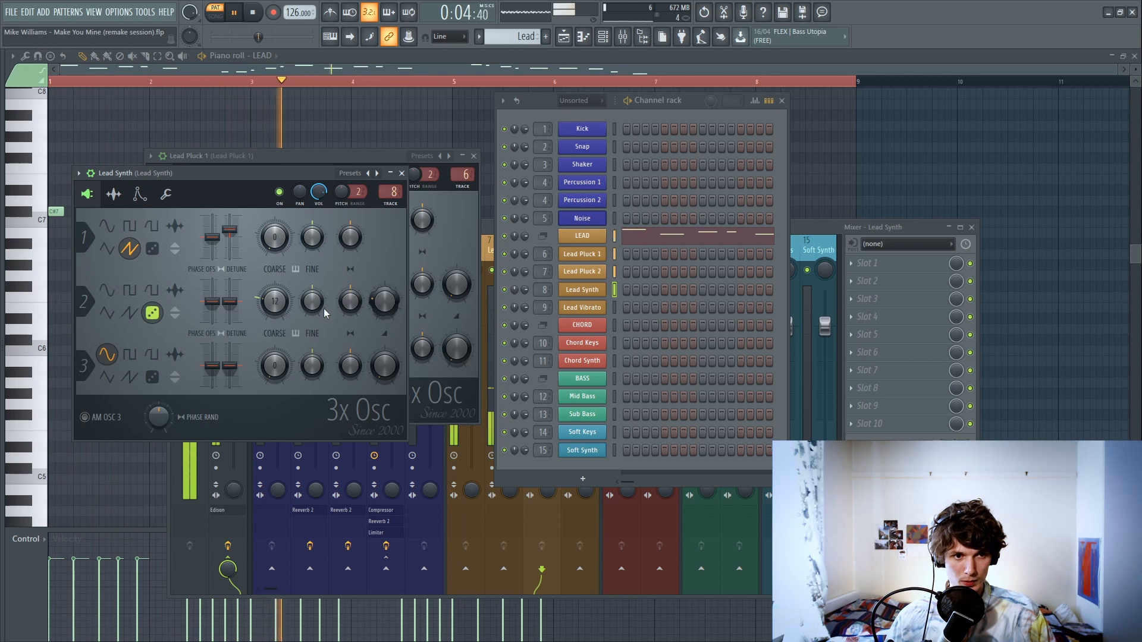
key(space)
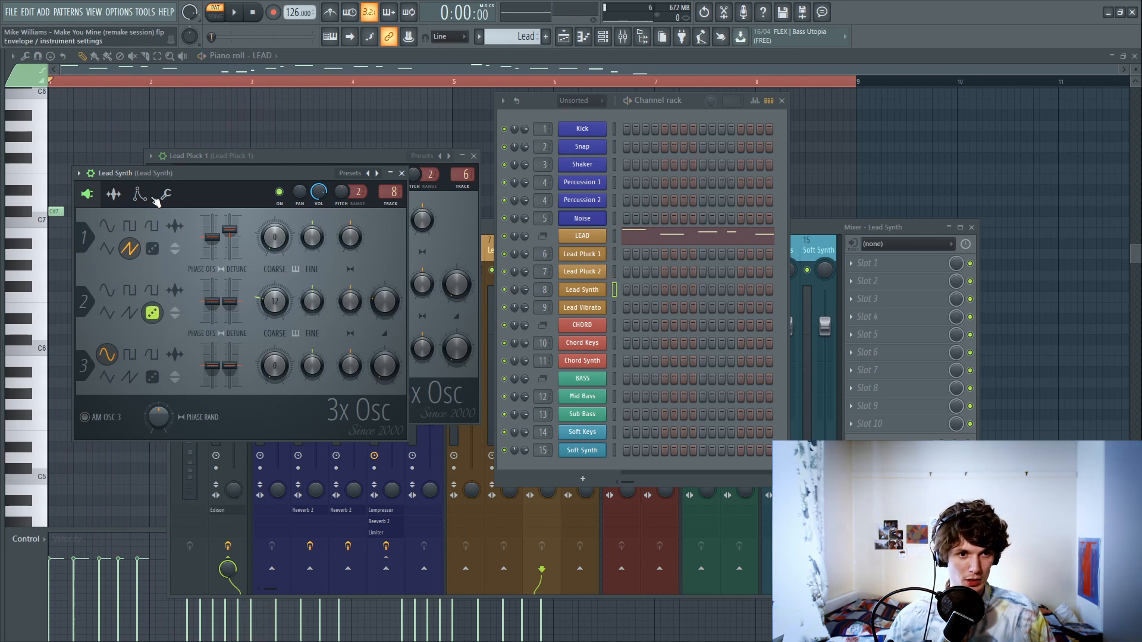
Step: Open Lead Synth's pitch modulation settings, set the LFO speed to a preset value and play the lead
click(146, 197)
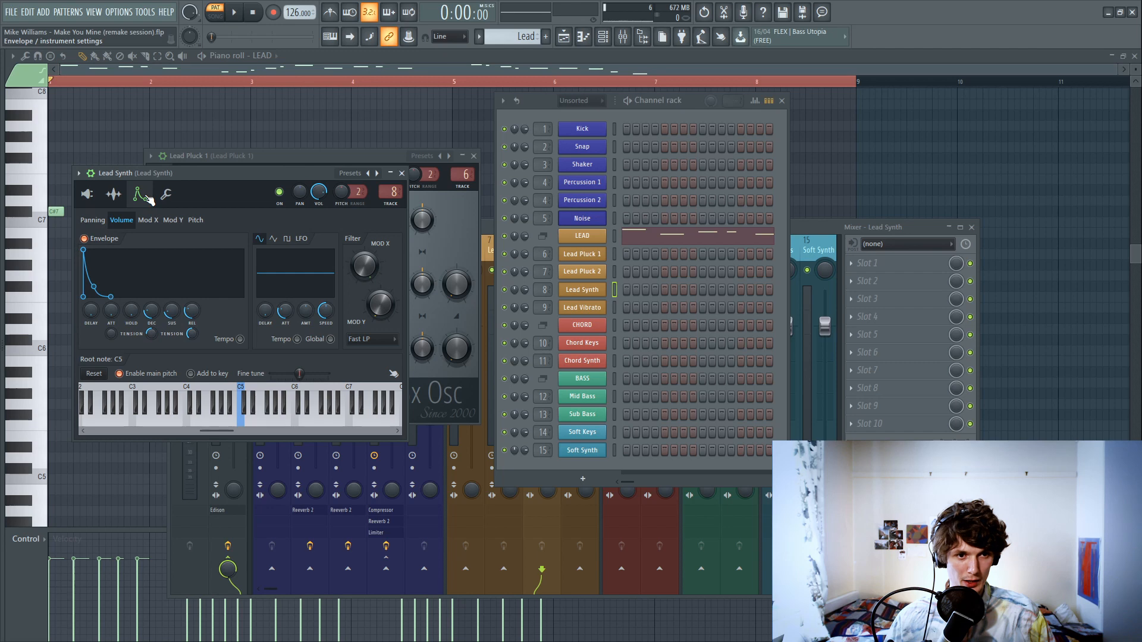
click(197, 221)
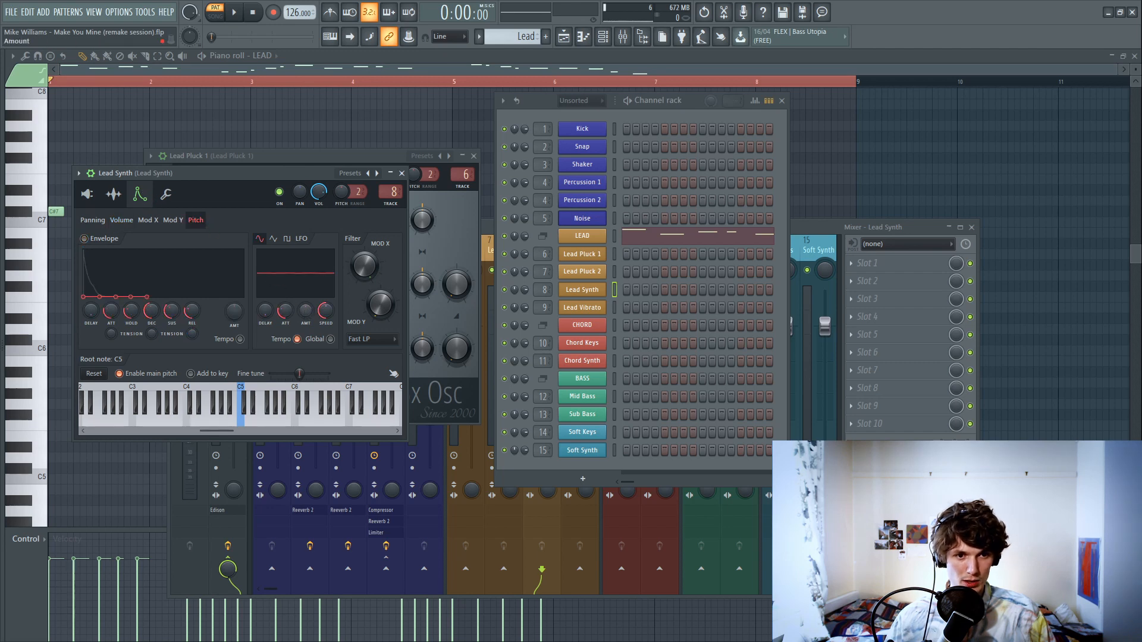
right_click(330, 316)
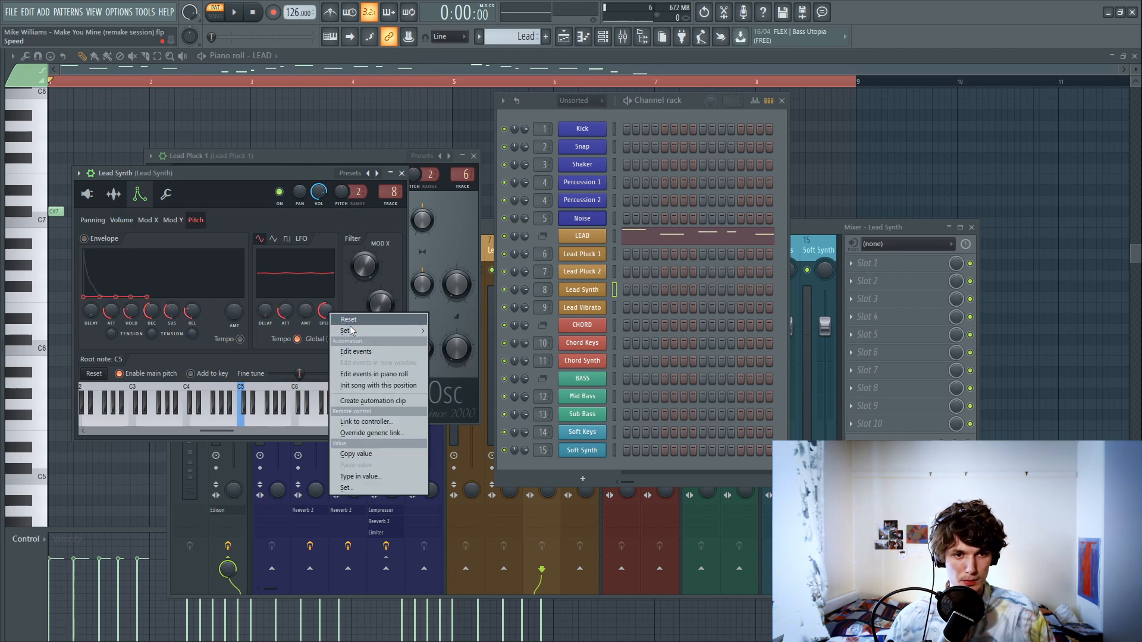
mouse_move(380, 330)
click(446, 331)
key(space)
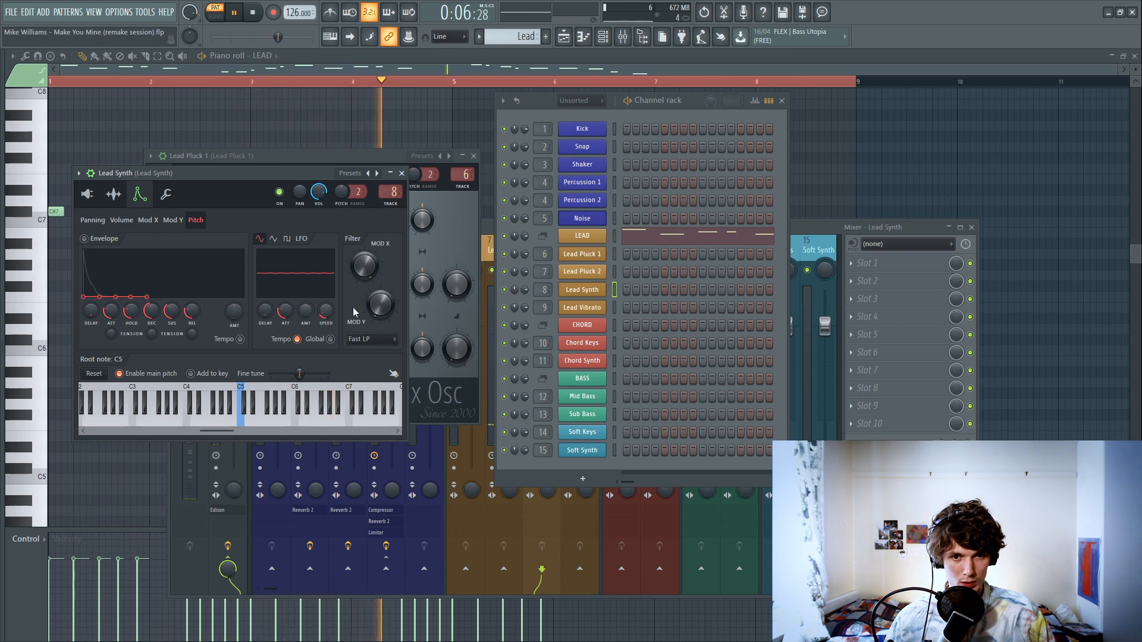
Step: Close the Lead Synth and Lead Pluck 1 windows and add Fruity Reeverb 2 to slot 2 of Lead Pluck 1's mixer track
click(402, 173)
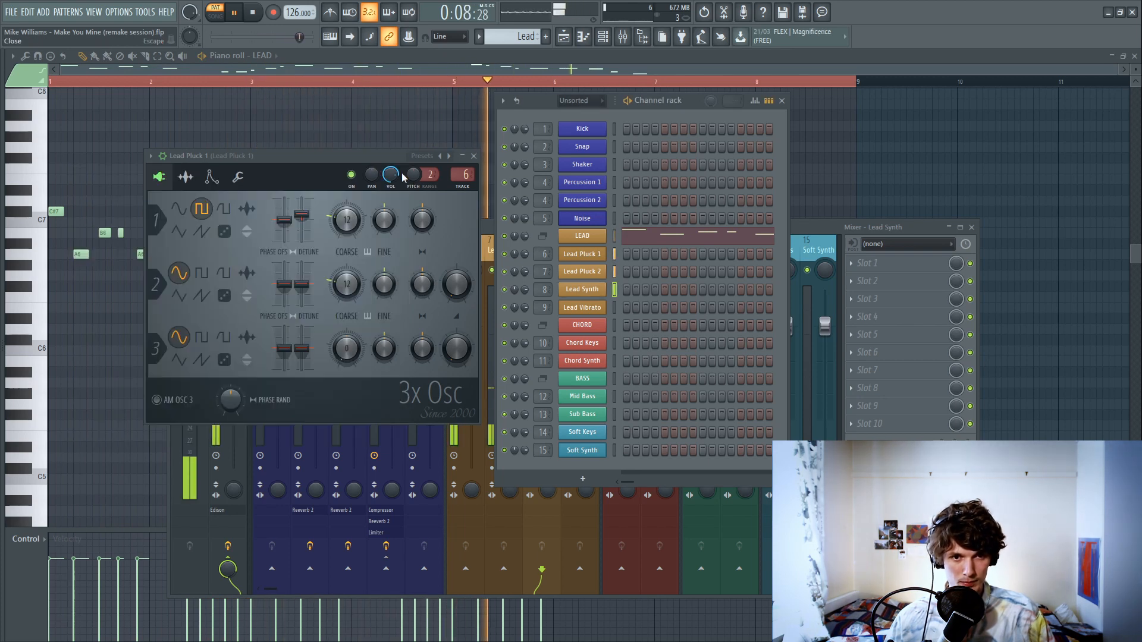
click(474, 156)
click(475, 228)
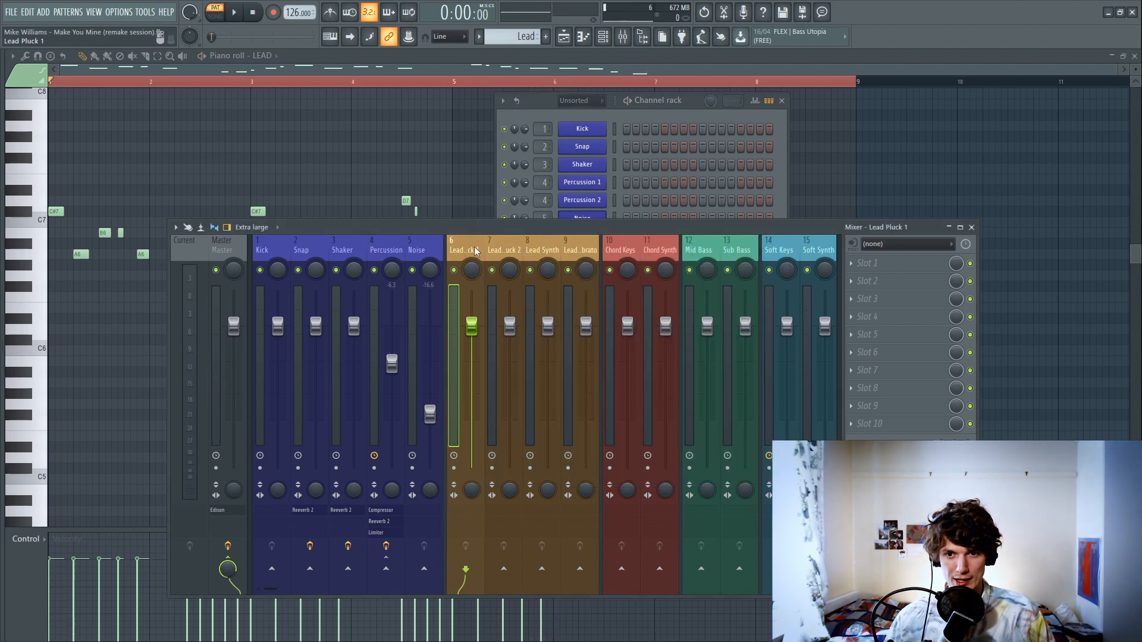
click(854, 284)
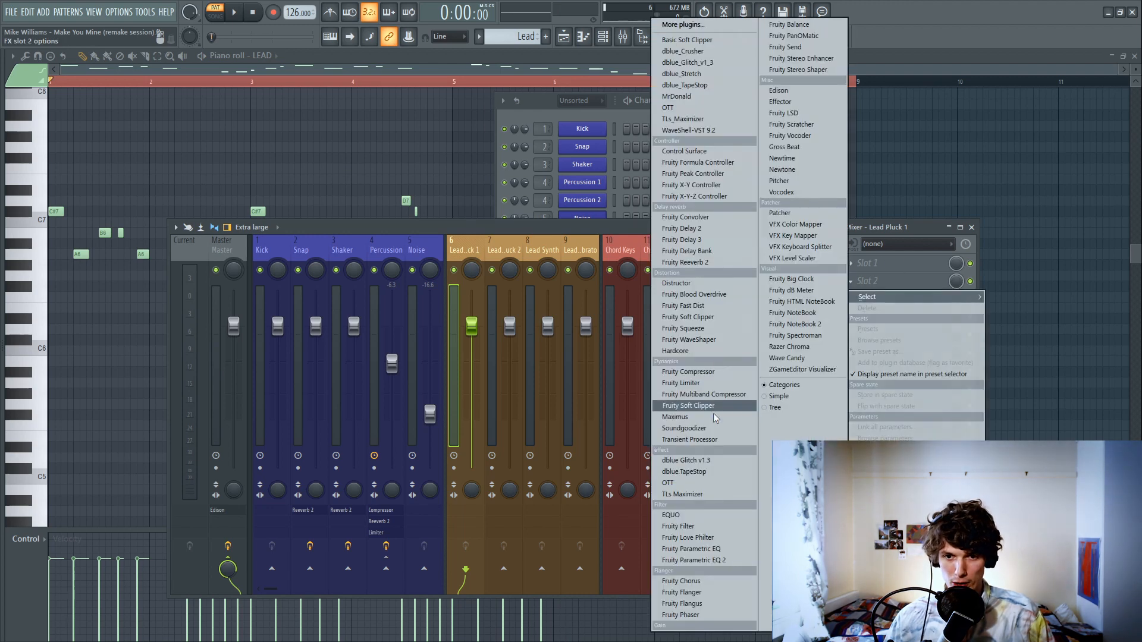
click(740, 264)
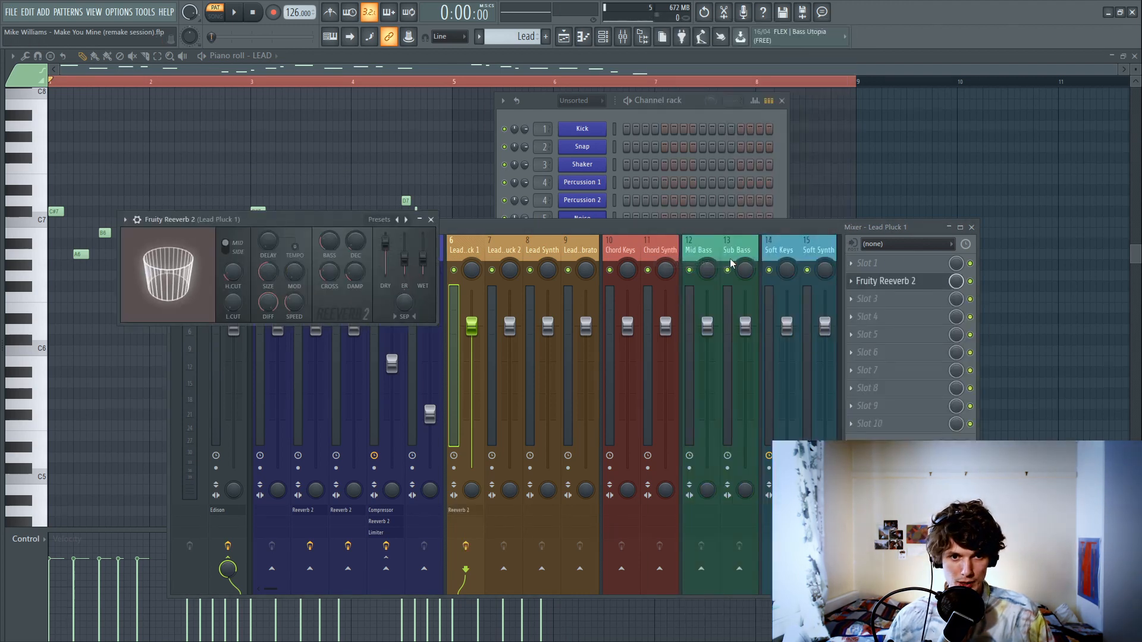
Step: Raise the wet level of Lead Pluck 1's reverb to 62% while auditioning the lead
key(space)
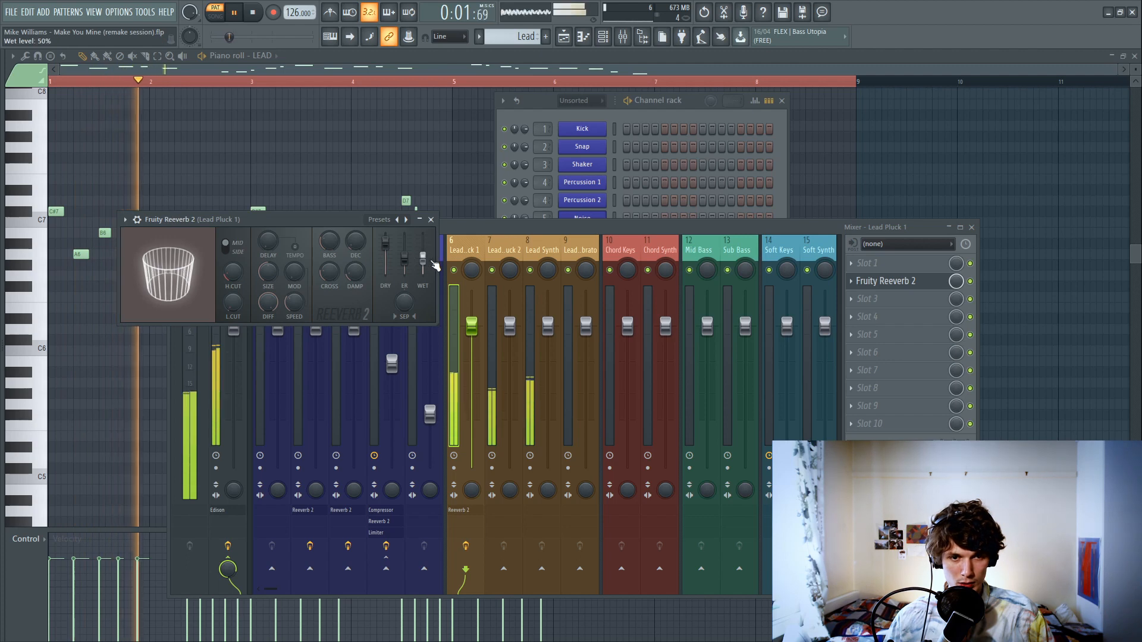
drag(424, 259, 423, 255)
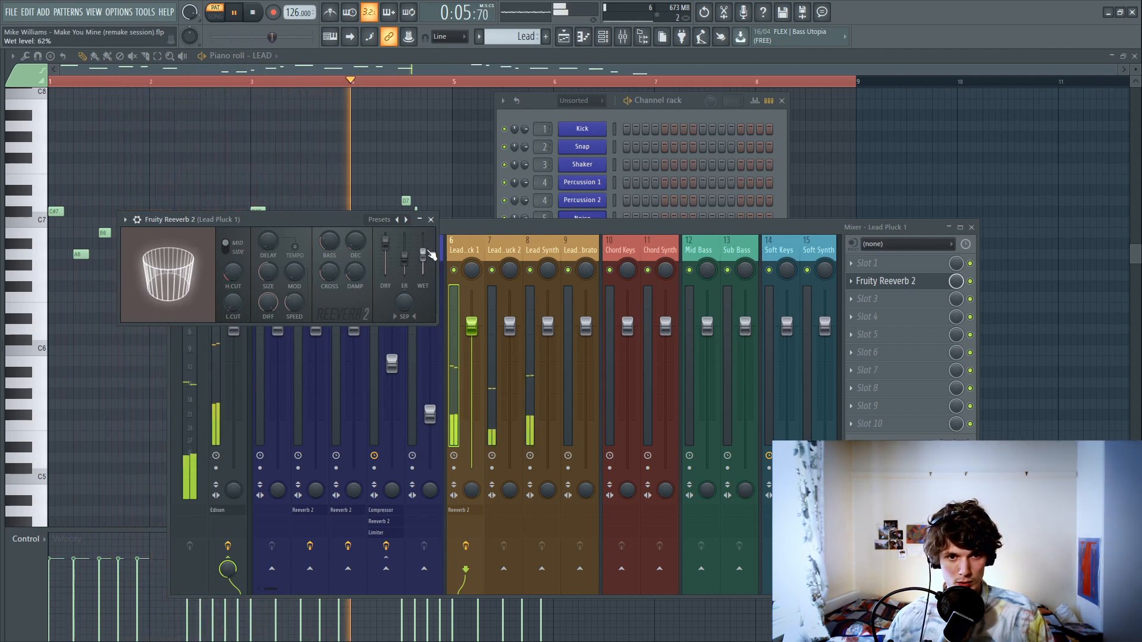
key(space)
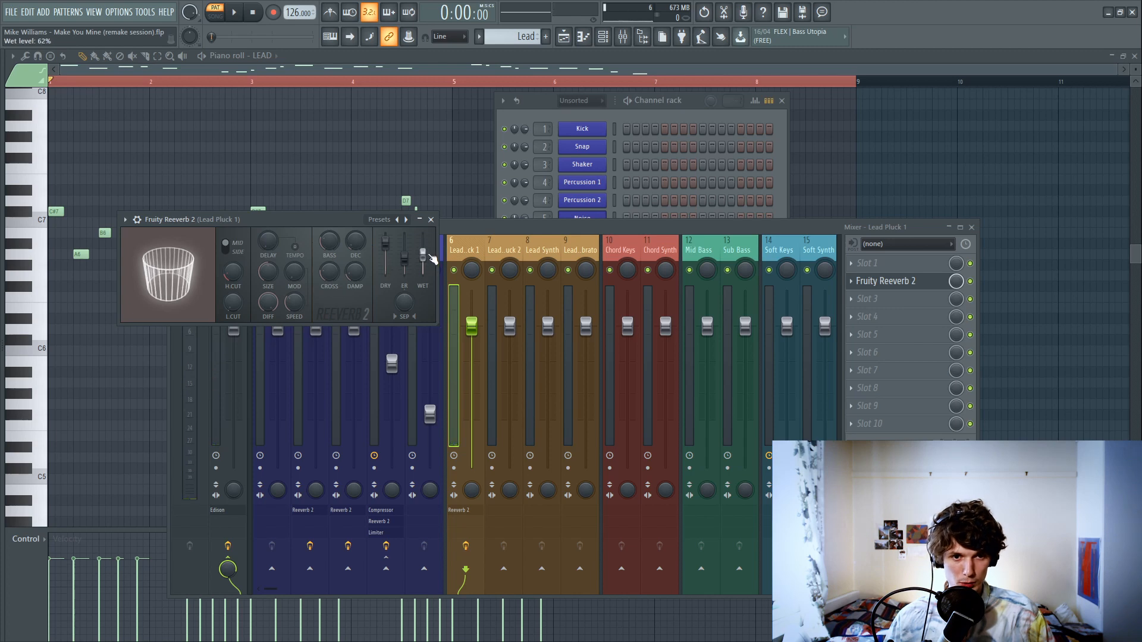
Step: Solo the Lead Pluck 2 mixer track and audition it on its own
click(516, 249)
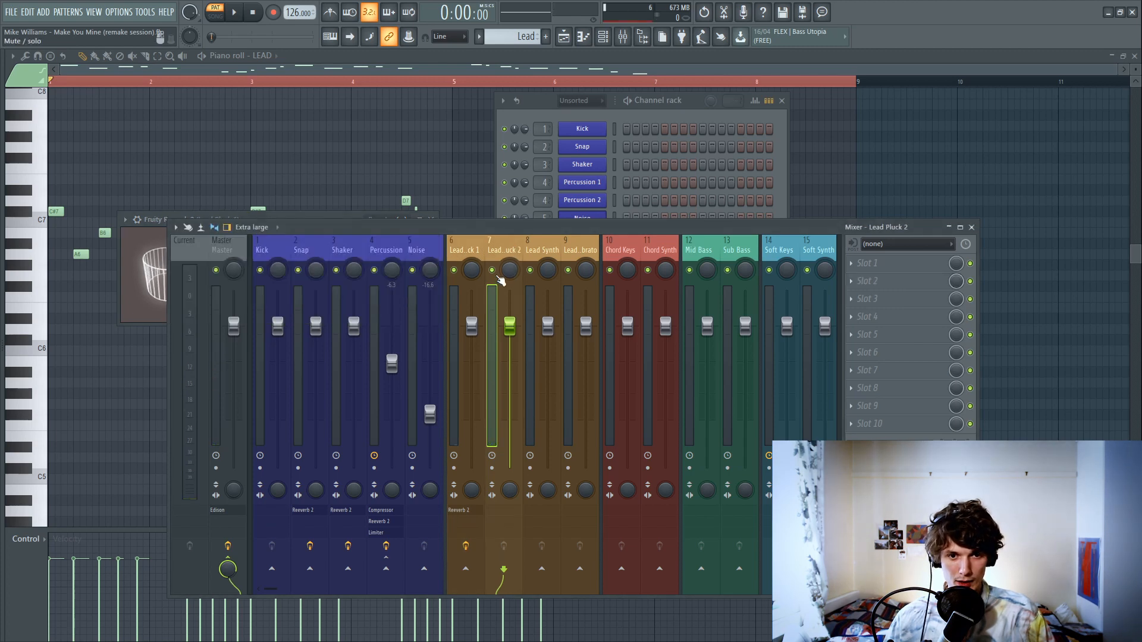
right_click(494, 271)
key(space)
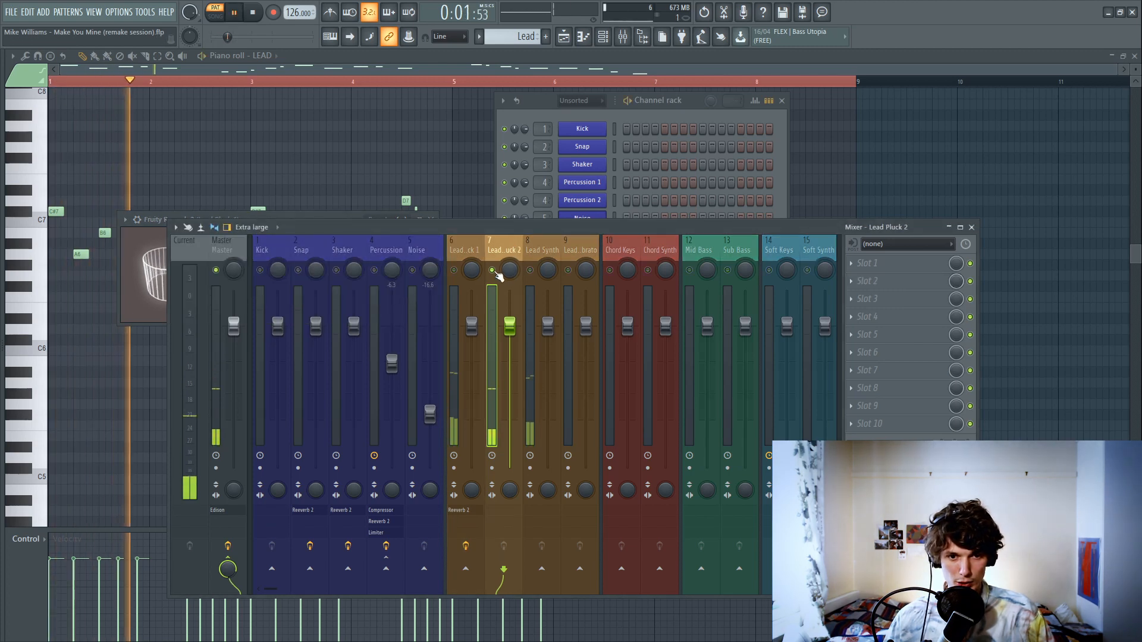
key(space)
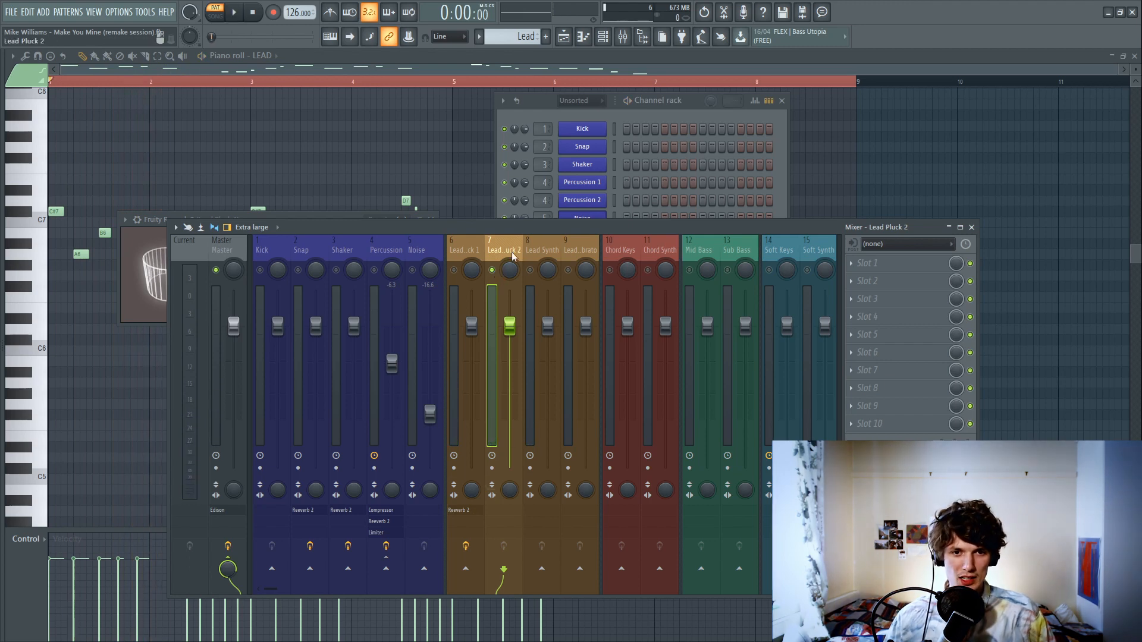
Step: Copy Lead Pluck 1's Fruity Reeverb 2 with its settings onto the Lead Pluck 2 mixer track
click(469, 514)
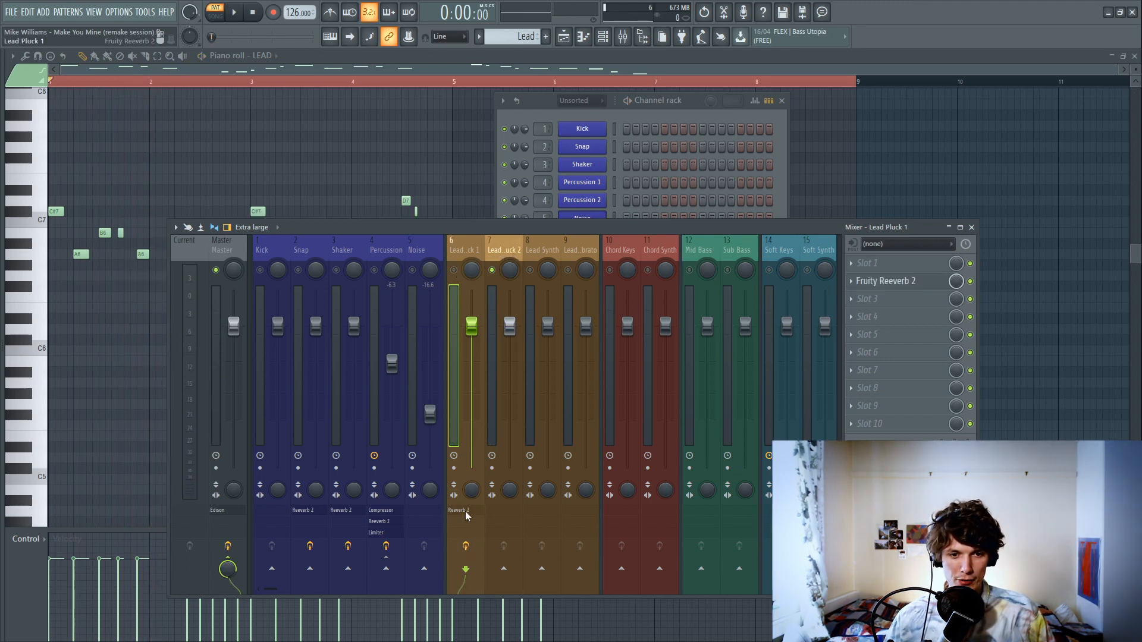
click(854, 286)
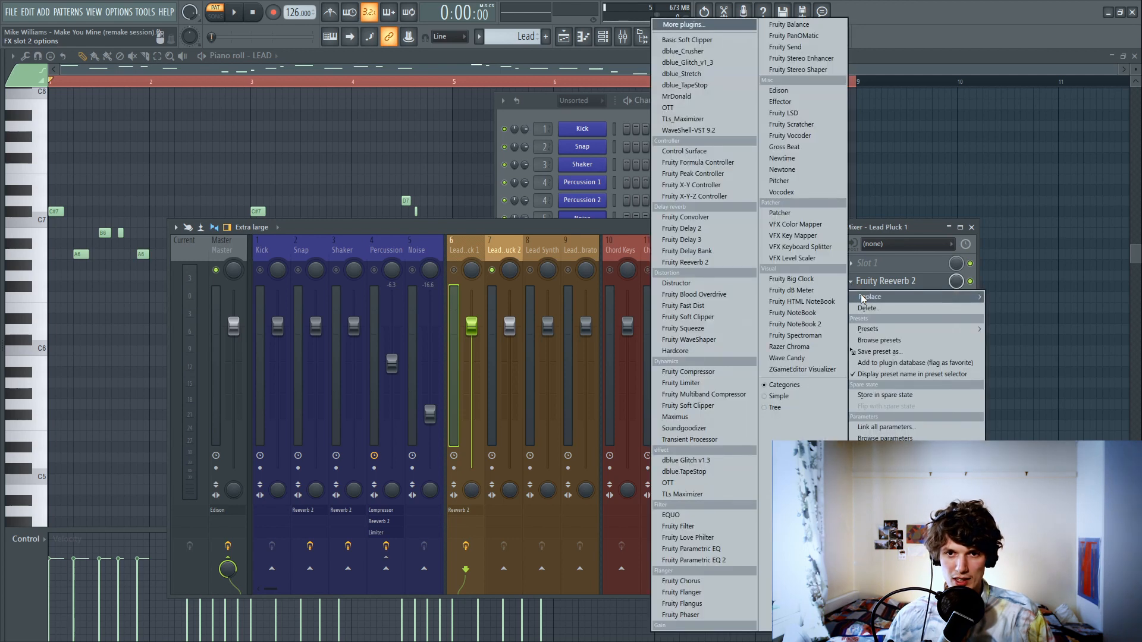
click(874, 281)
click(874, 281)
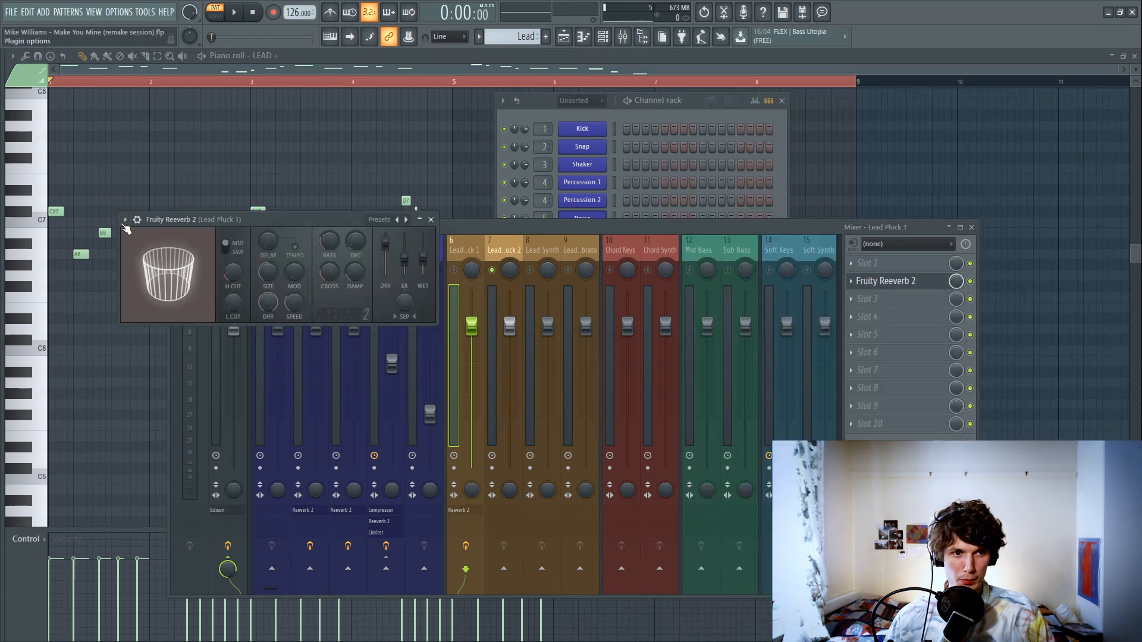
click(125, 219)
mouse_move(160, 269)
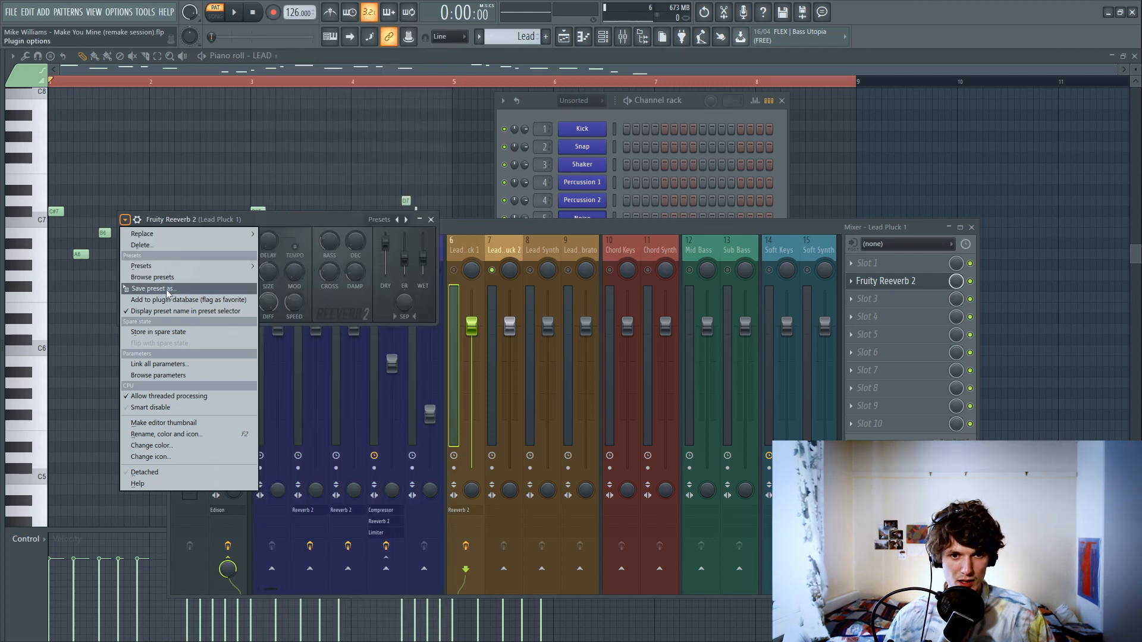
drag(167, 291, 509, 250)
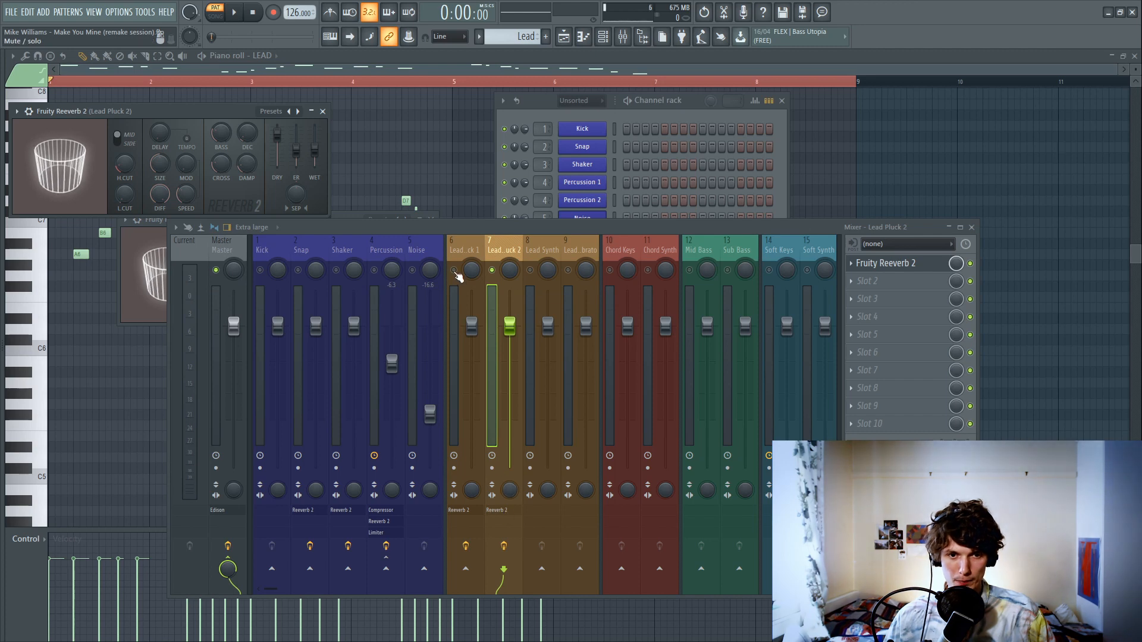
Step: Unmute the Lead Pluck 1 mixer track and audition both plucks together
click(455, 270)
key(space)
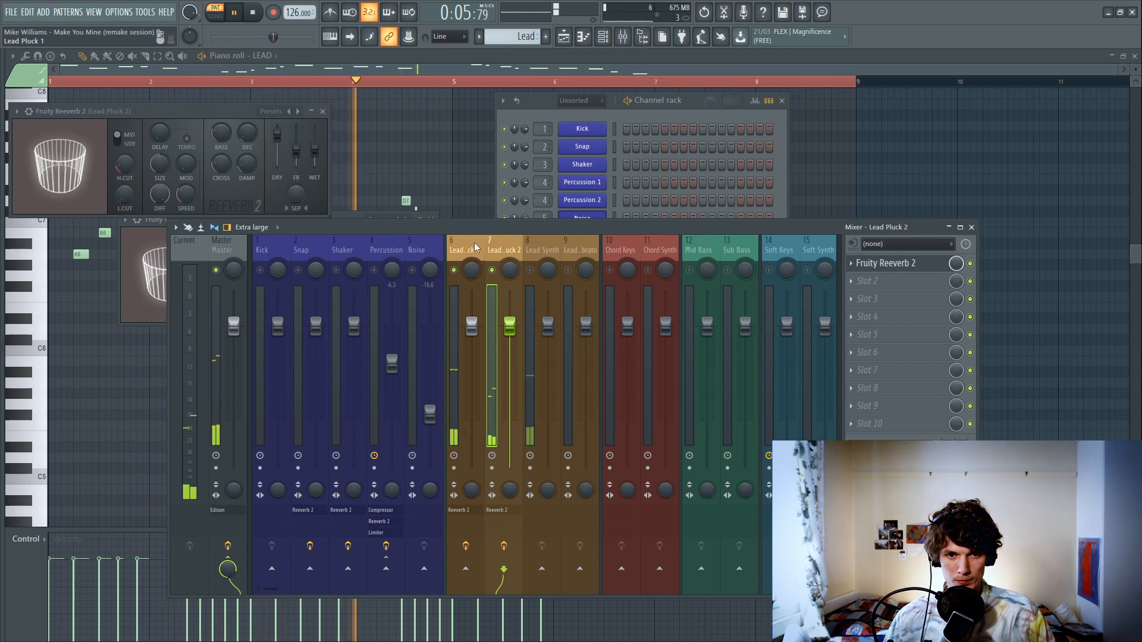
key(space)
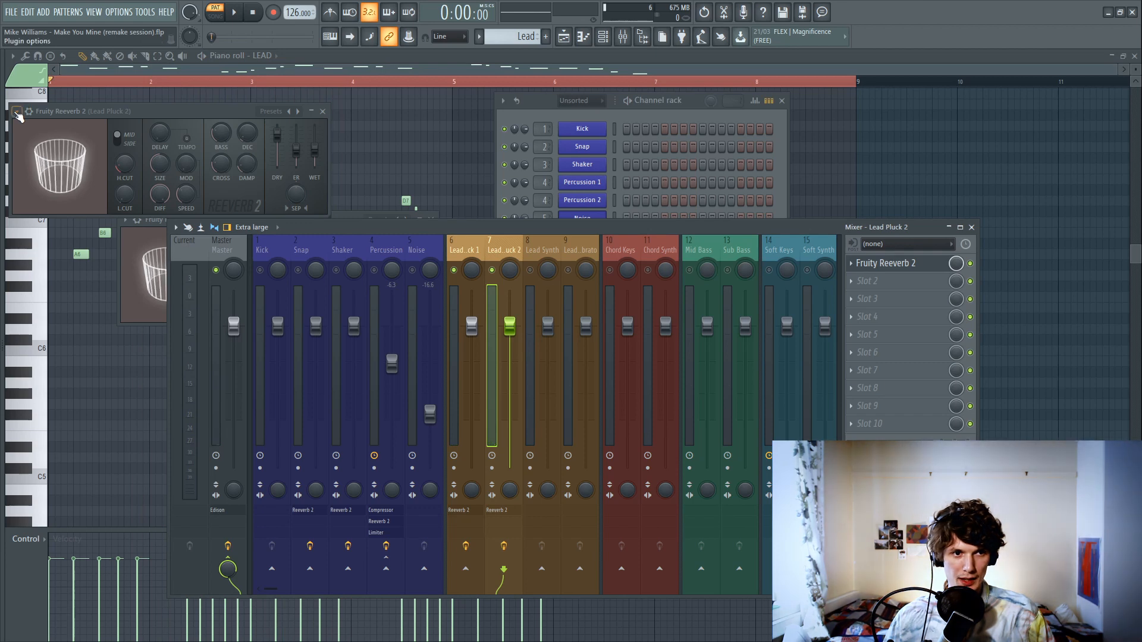
Step: Copy Lead Pluck 2's Fruity Reeverb 2 onto the Lead Synth mixer track and unmute that track
click(17, 111)
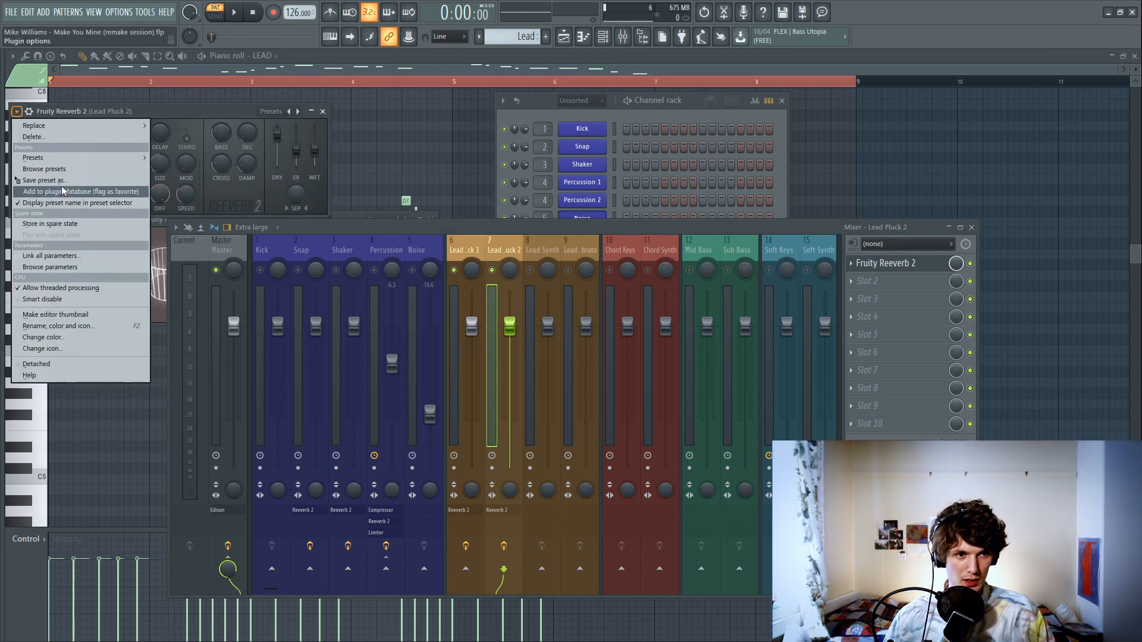
drag(58, 184, 541, 258)
click(532, 270)
Step: Balance the lead layers during playback: raise Lead Pluck 2 about 2 dB, lower Lead Pluck 1 about 1.8 dB and nudge Lead Synth up slightly
key(space)
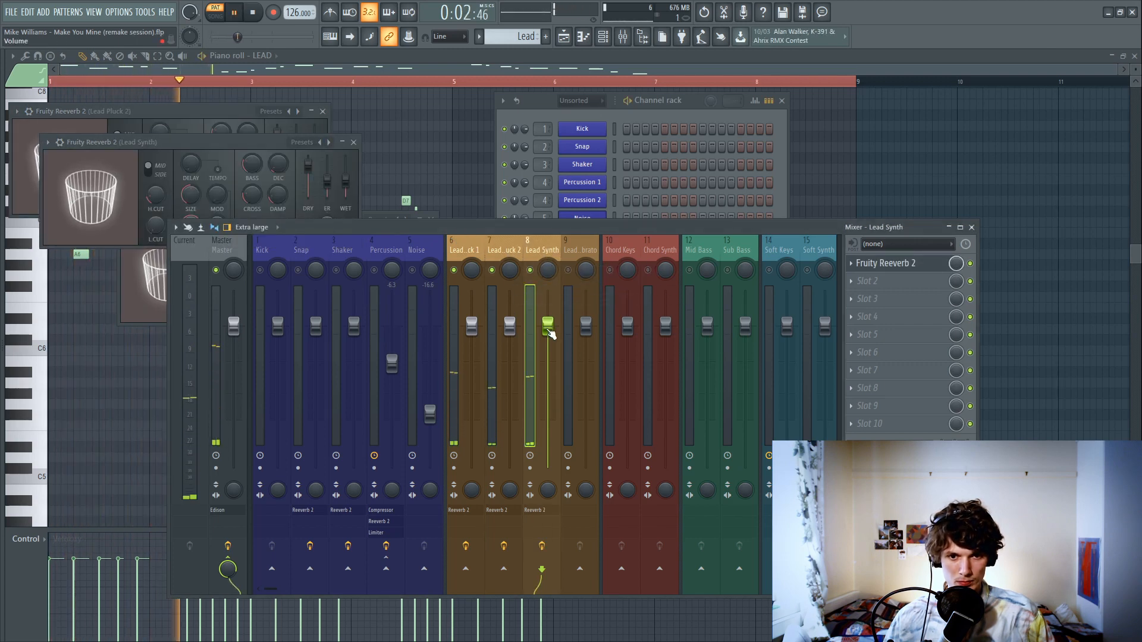
drag(509, 329, 510, 291)
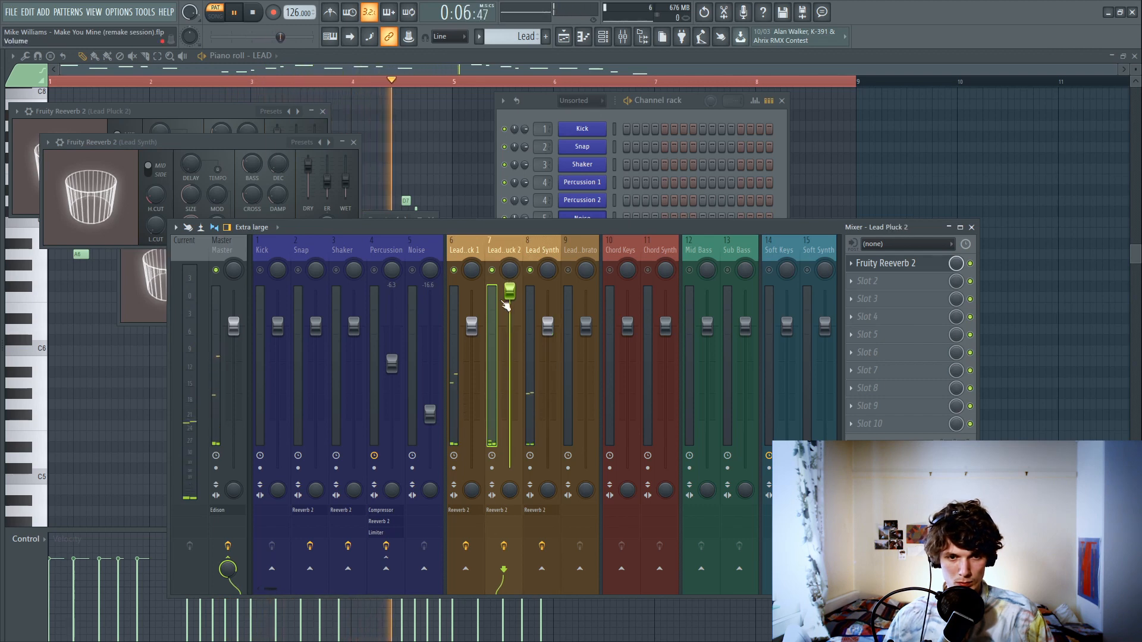
mouse_move(471, 326)
mouse_down()
mouse_move(472, 416)
mouse_move(472, 335)
mouse_up()
key(space)
key(space)
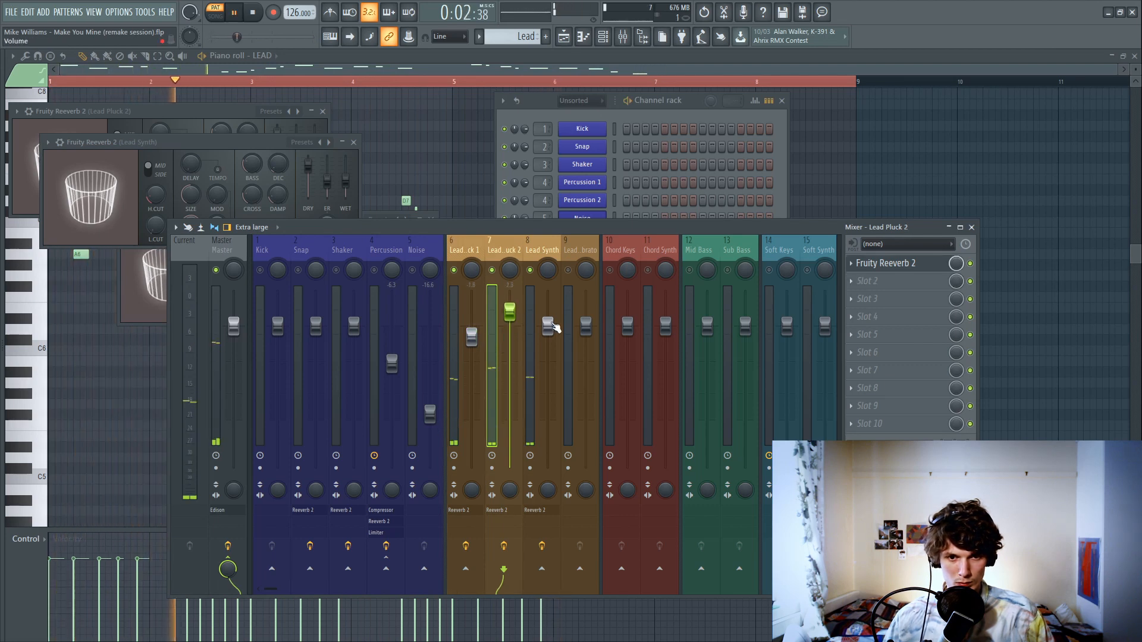
drag(549, 326, 549, 325)
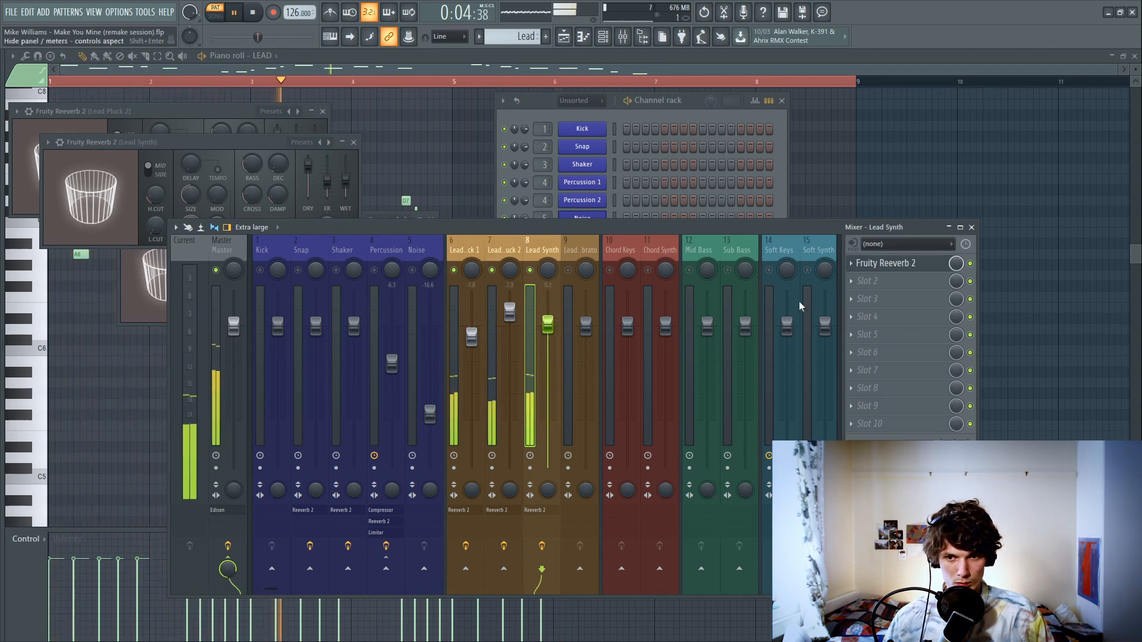
key(space)
Step: Open Lead Synth's Fruity Reeverb 2 and set its stereo separation to 100% while auditioning the lead
click(884, 263)
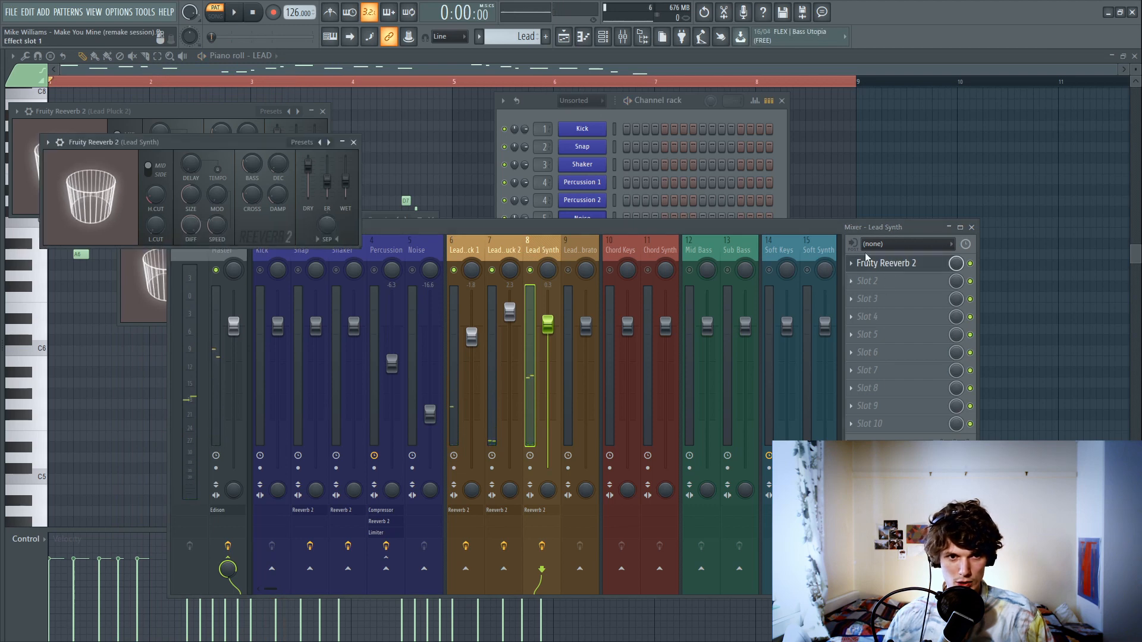
key(space)
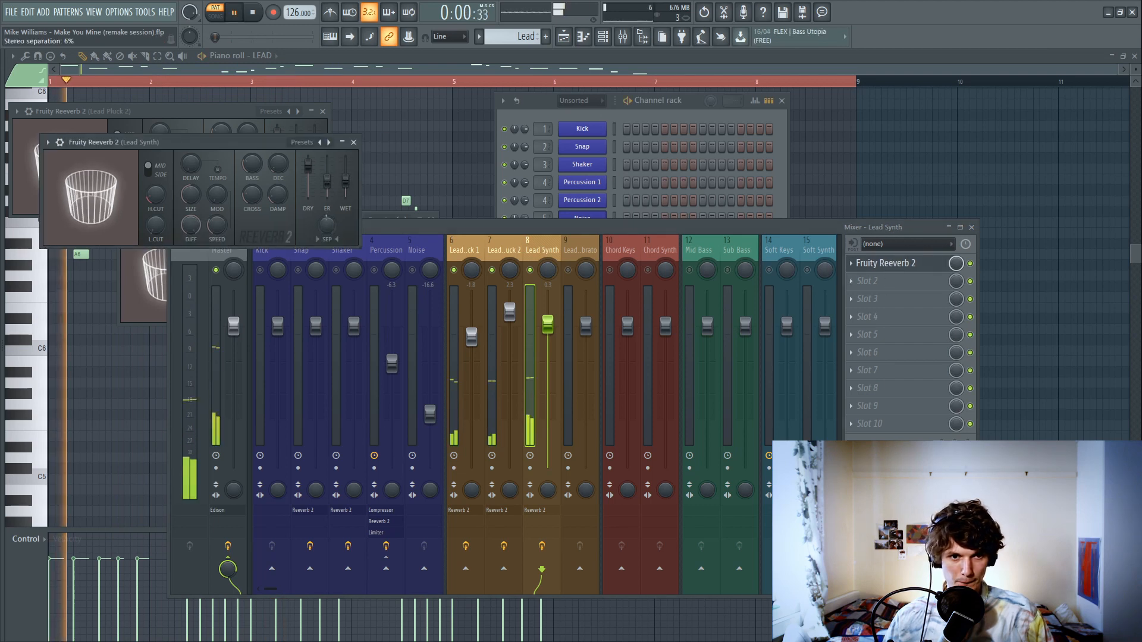
key(space)
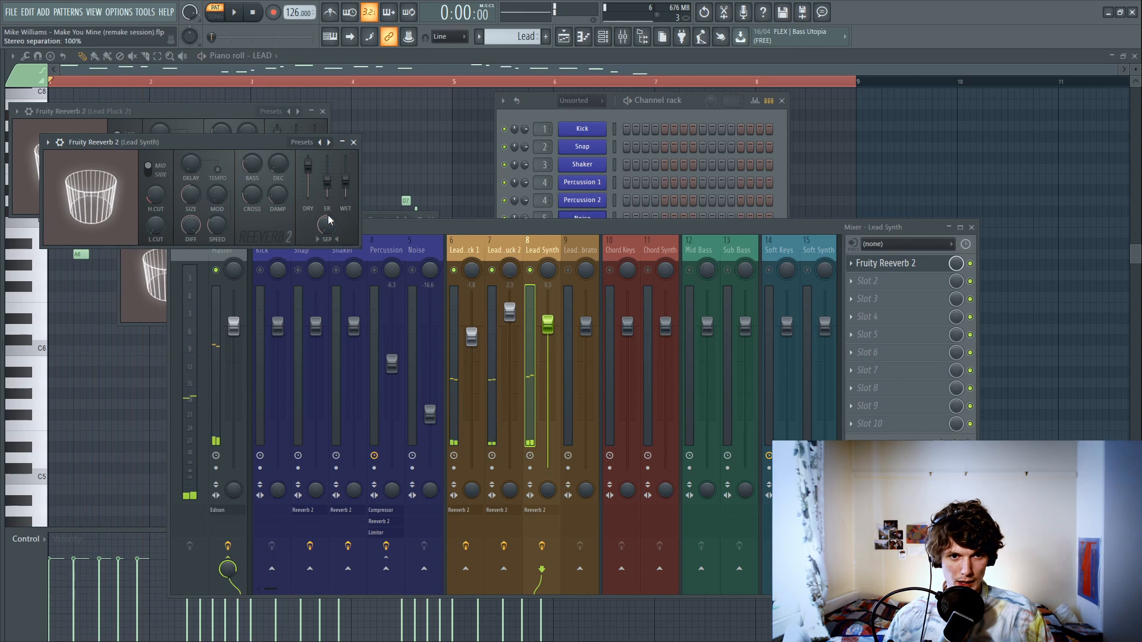
Step: Open the reverbs on Lead Pluck 2 and Lead Pluck 1 and audition the combined lead layers
click(498, 250)
click(885, 263)
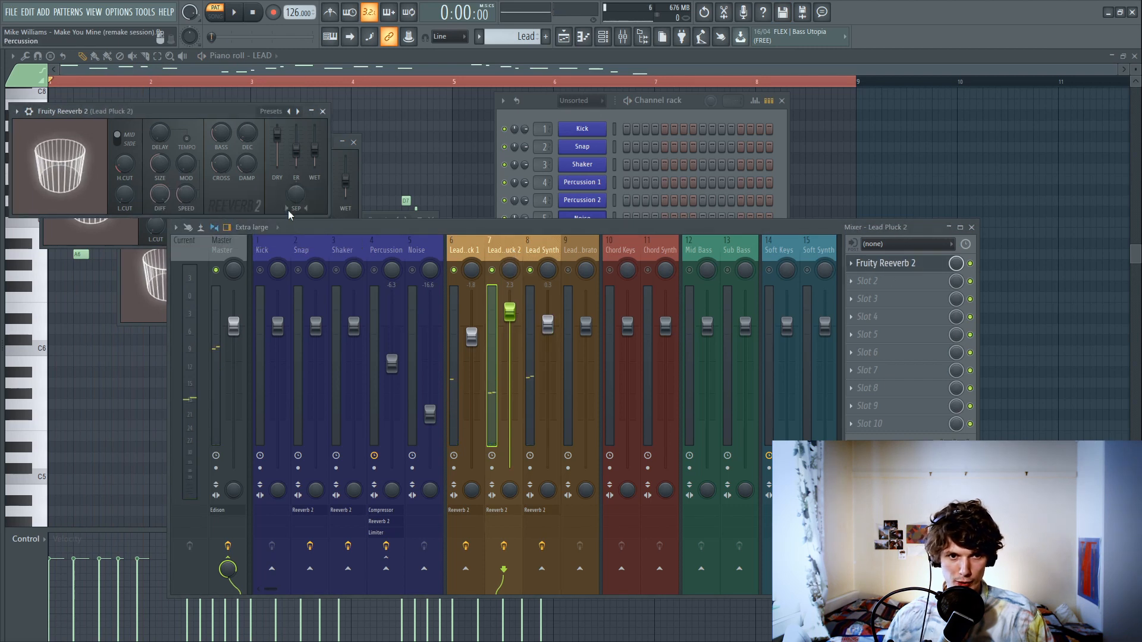
click(478, 254)
click(866, 286)
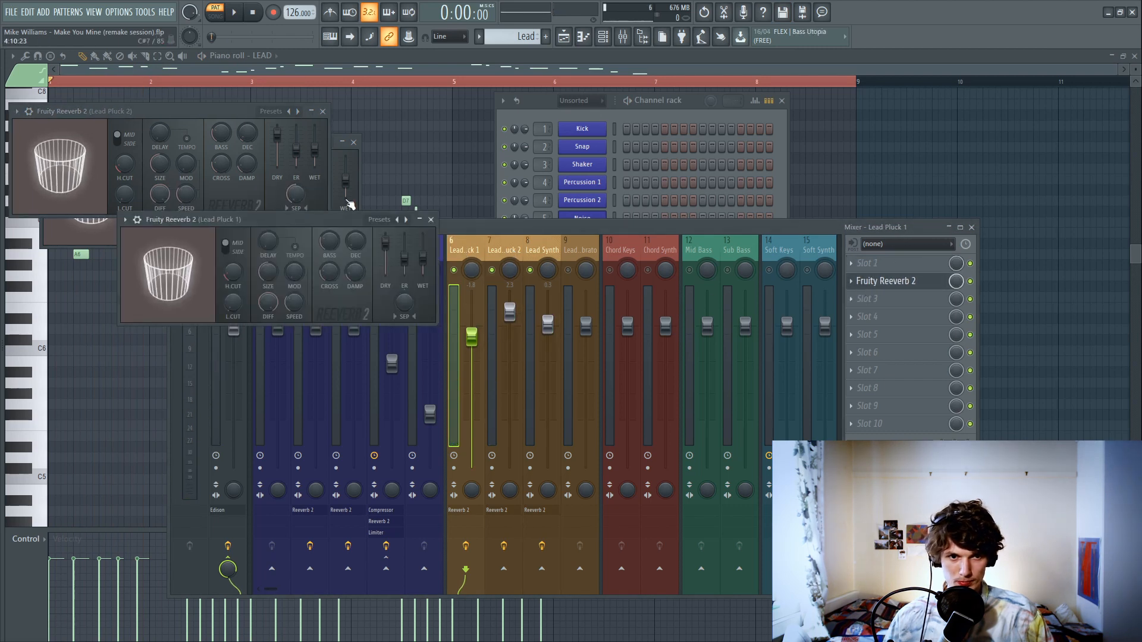
key(space)
click(499, 250)
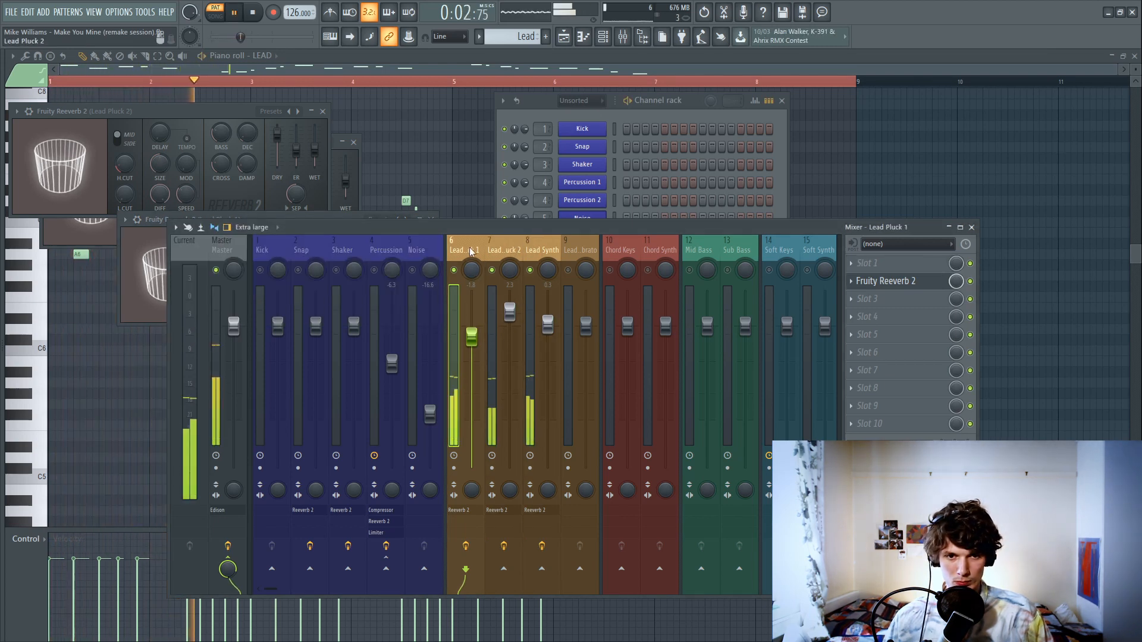
click(521, 243)
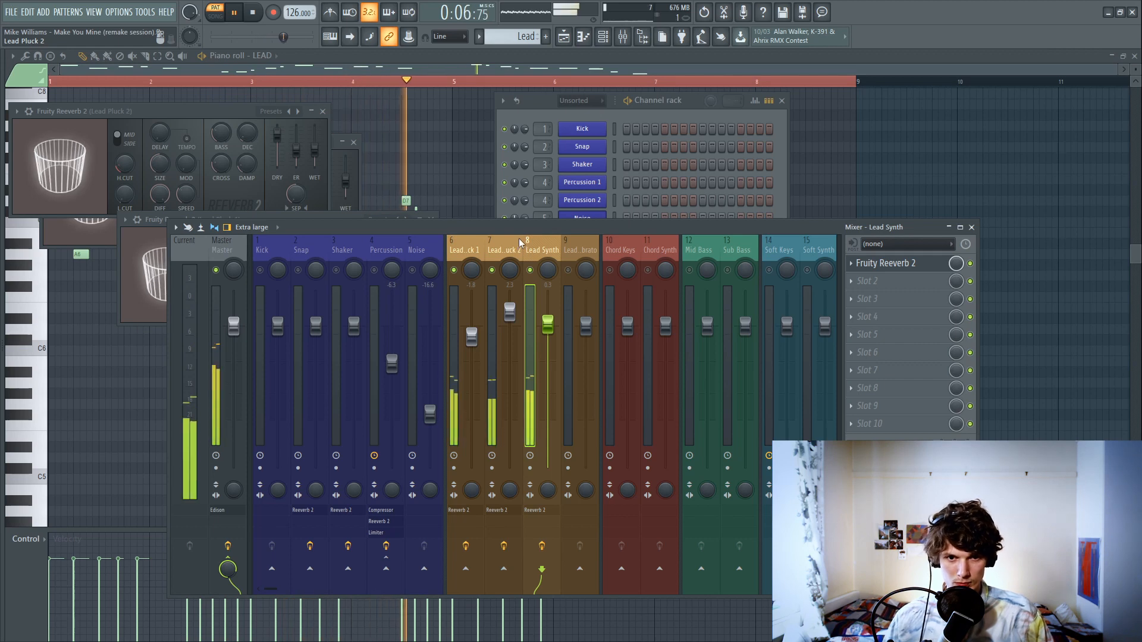
key(space)
Step: Add Fruity Parametric EQ 2 to slot 1 of Lead Pluck 1's mixer track and load the 20Hz + 18kHz cut preset
click(469, 247)
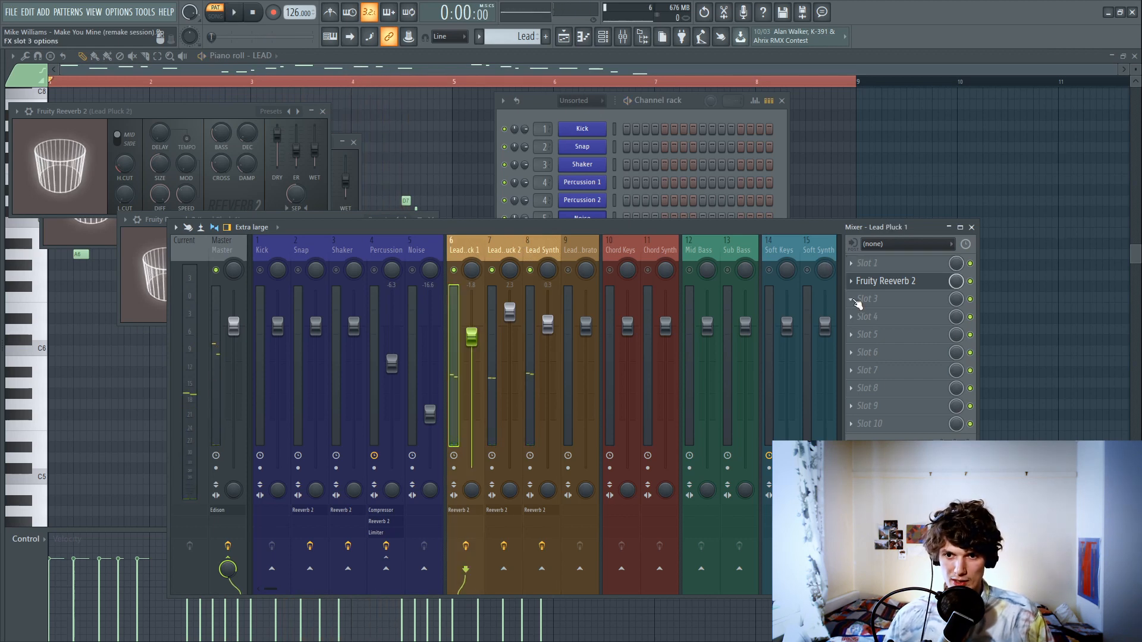
click(854, 264)
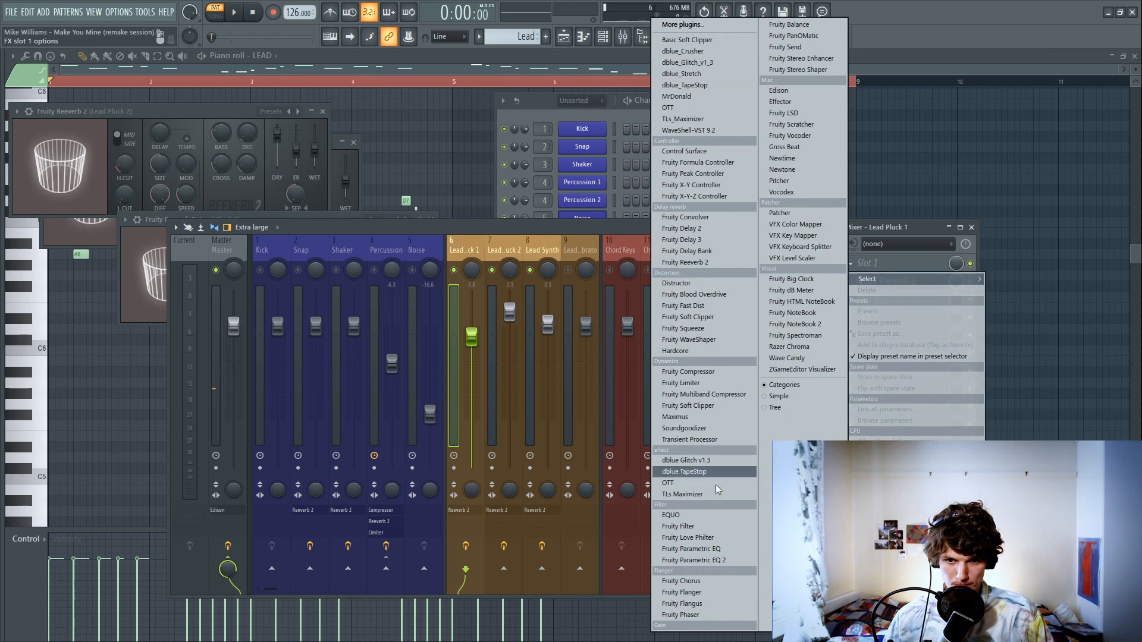
click(702, 560)
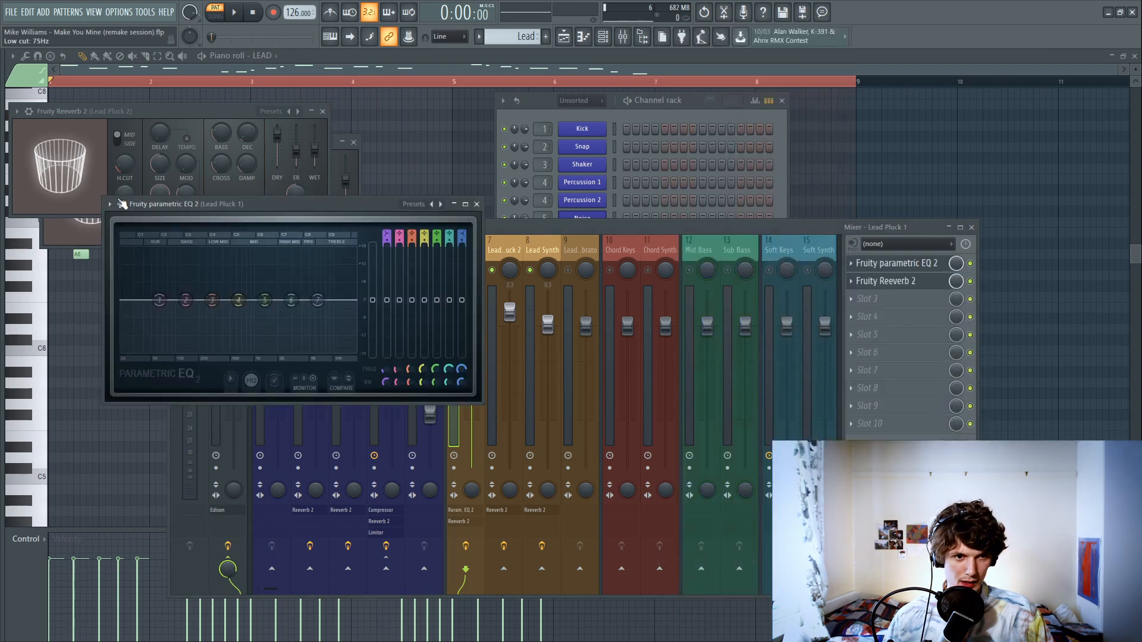
click(123, 204)
mouse_move(196, 250)
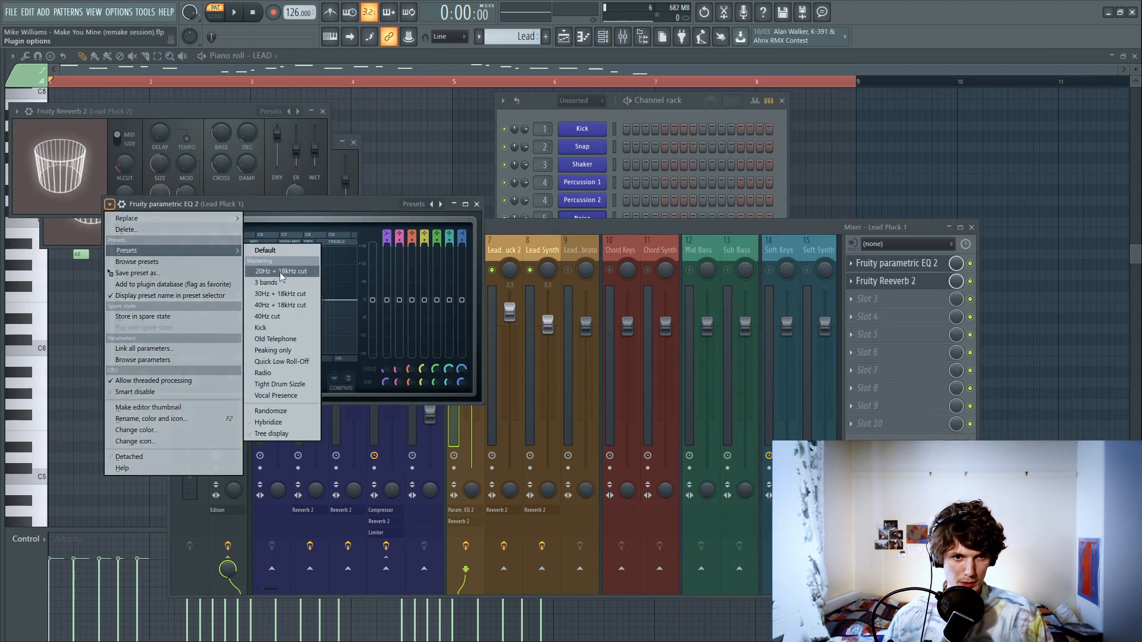
click(280, 272)
Step: Raise the low cut of Lead Pluck 1's EQ to about 387 Hz and audition the lead
drag(117, 307, 217, 300)
key(space)
key(space)
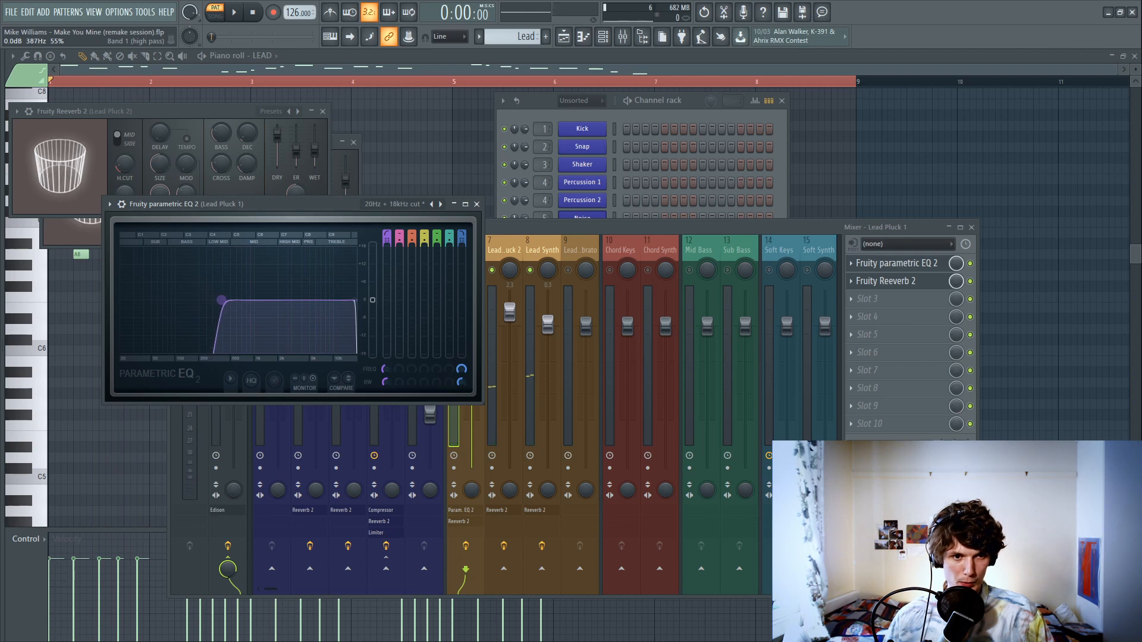
Step: Copy Lead Pluck 1's Fruity Parametric EQ 2 with its settings onto the Lead Pluck 2 and Lead Synth mixer tracks
click(109, 204)
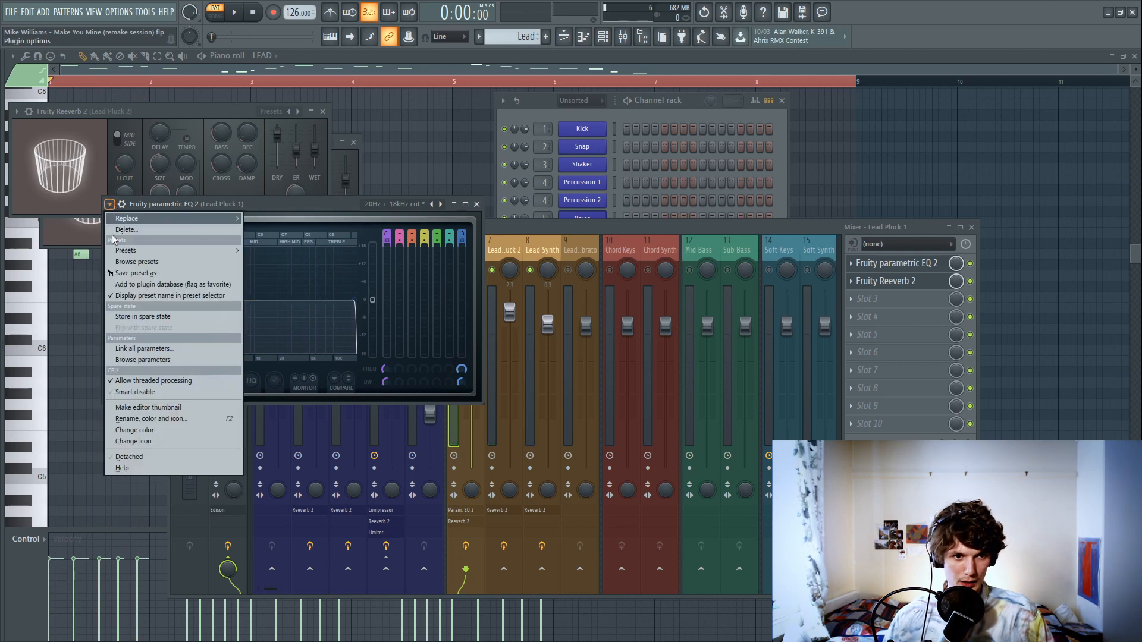
drag(141, 273, 512, 265)
click(32, 127)
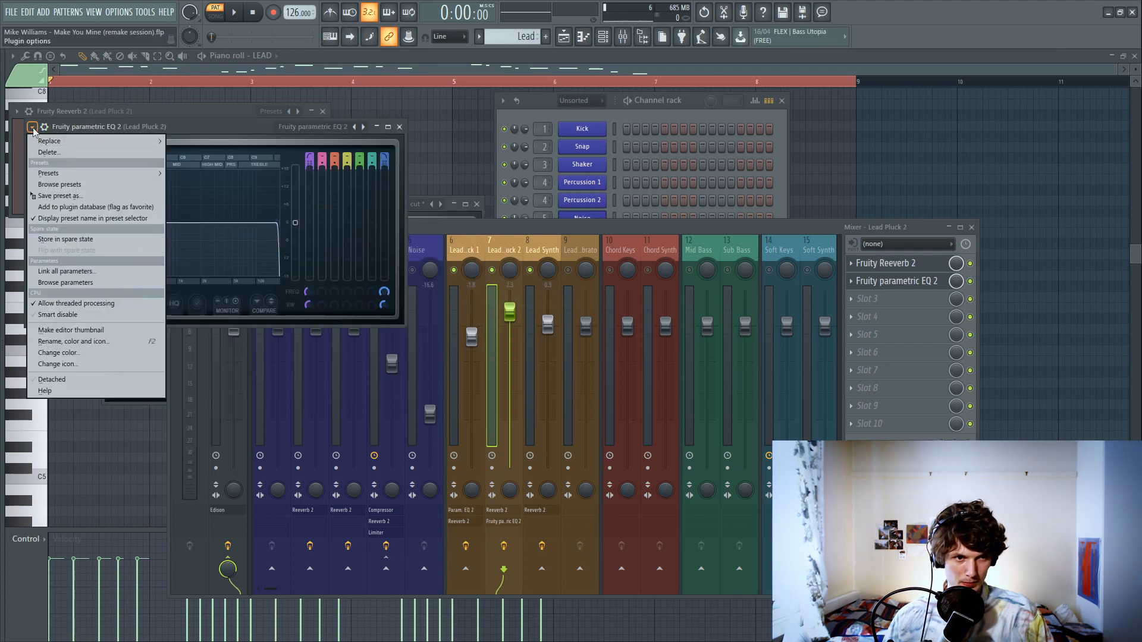
drag(79, 202, 544, 267)
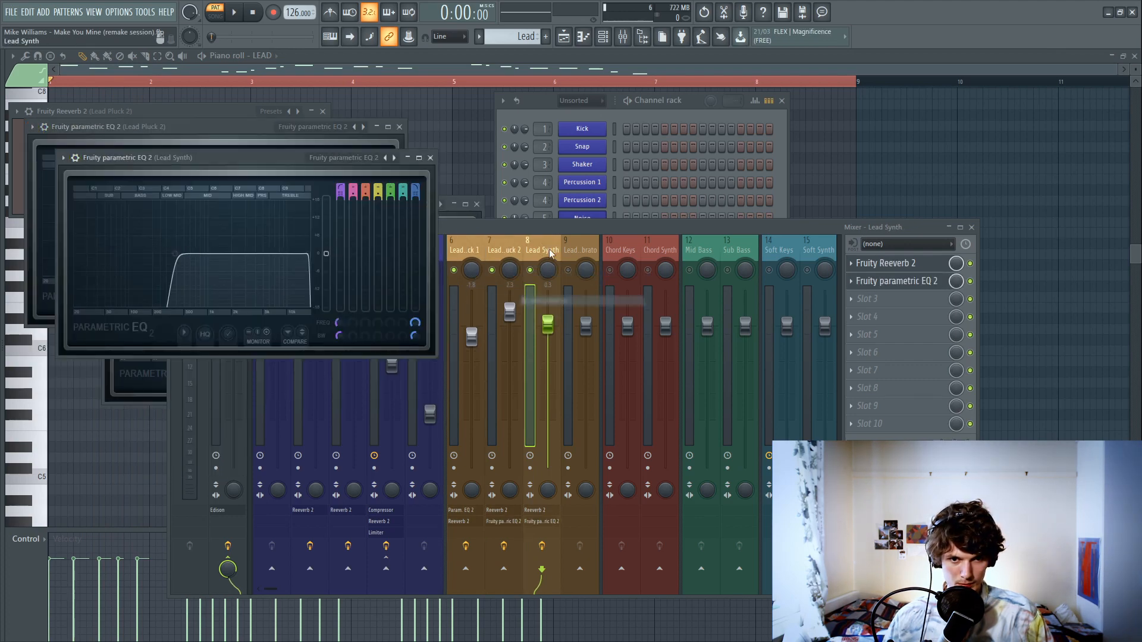
Step: Move the EQ above the reverb on the Lead Pluck 2 and Lead Synth mixer tracks, and play the lead
click(462, 246)
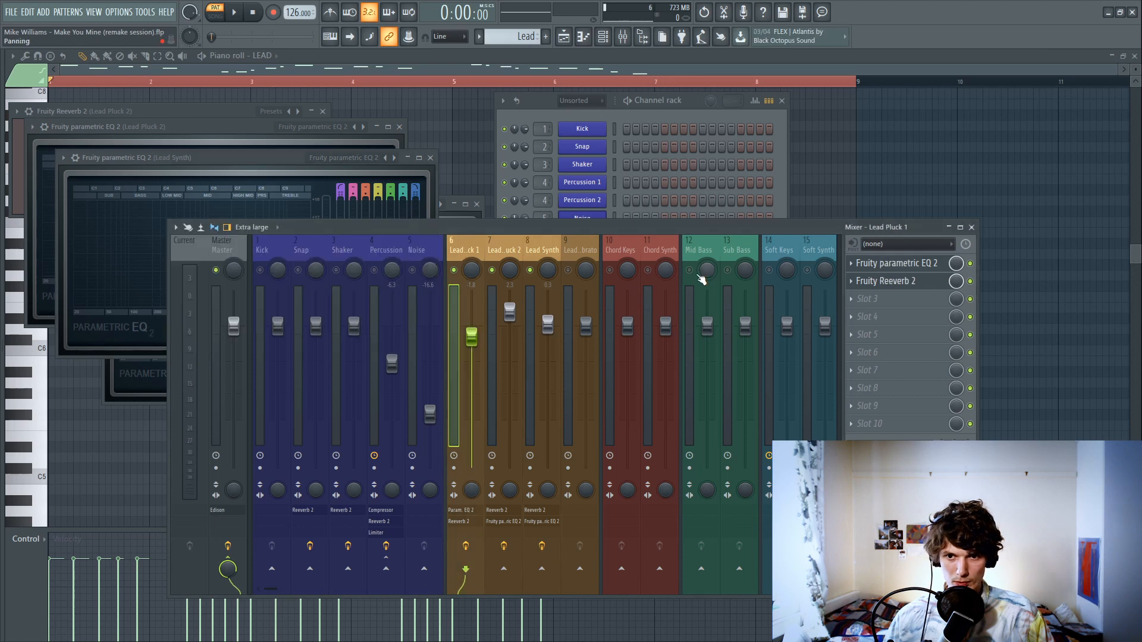
click(502, 243)
click(851, 281)
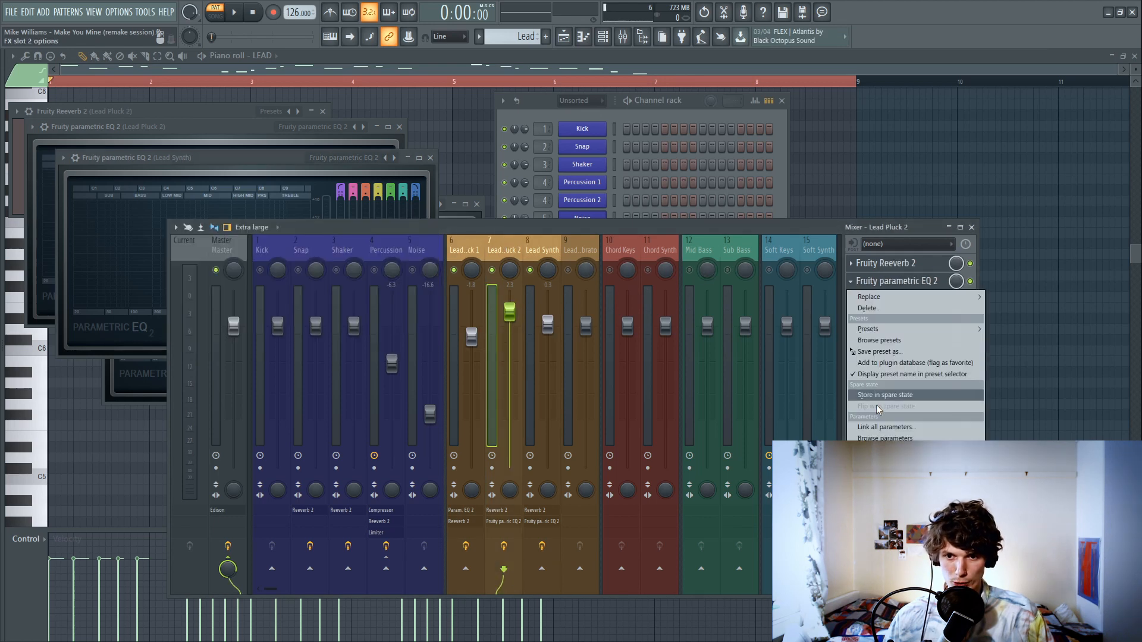
click(874, 503)
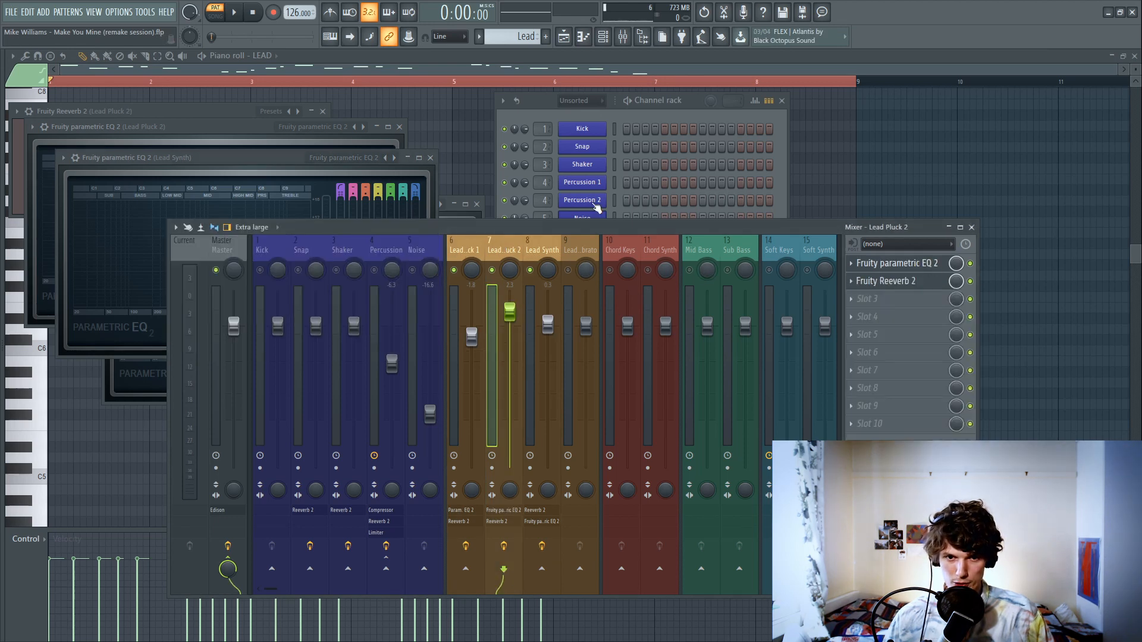
click(541, 248)
click(854, 285)
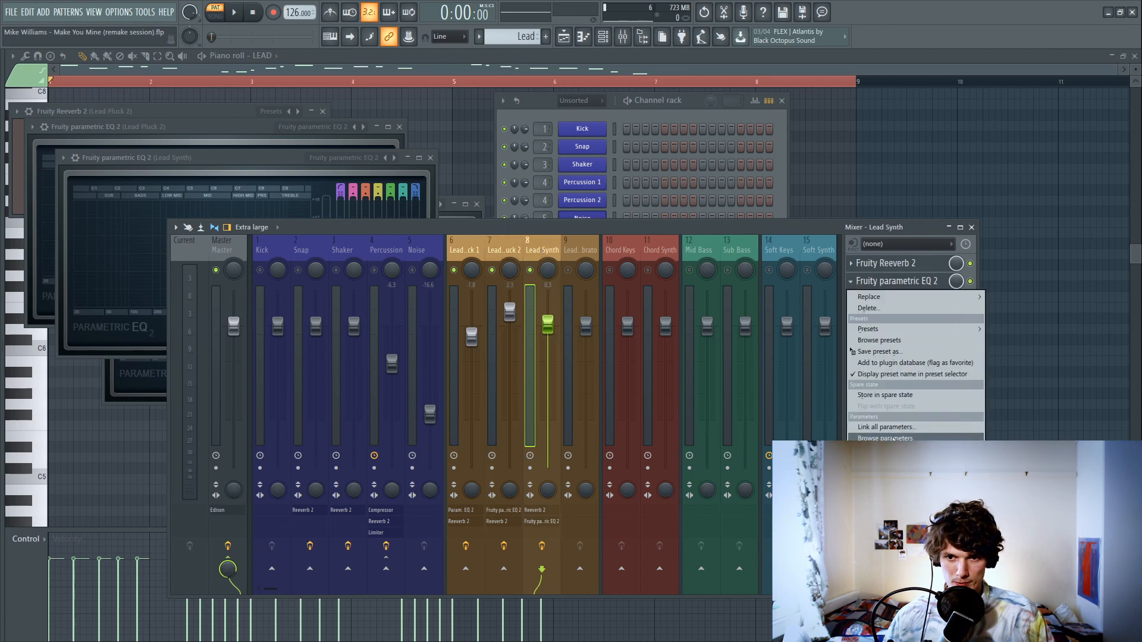
click(874, 503)
key(space)
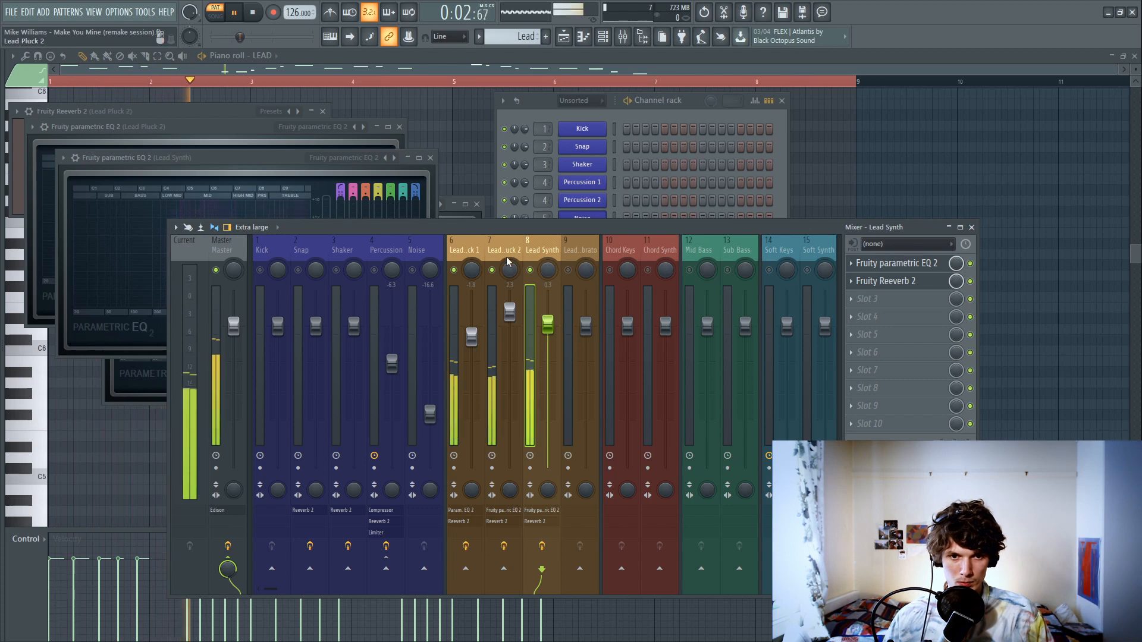
Step: Lower the low cut of Lead Synth's EQ to about 185 Hz and play the lead with the drums in the playlist
key(space)
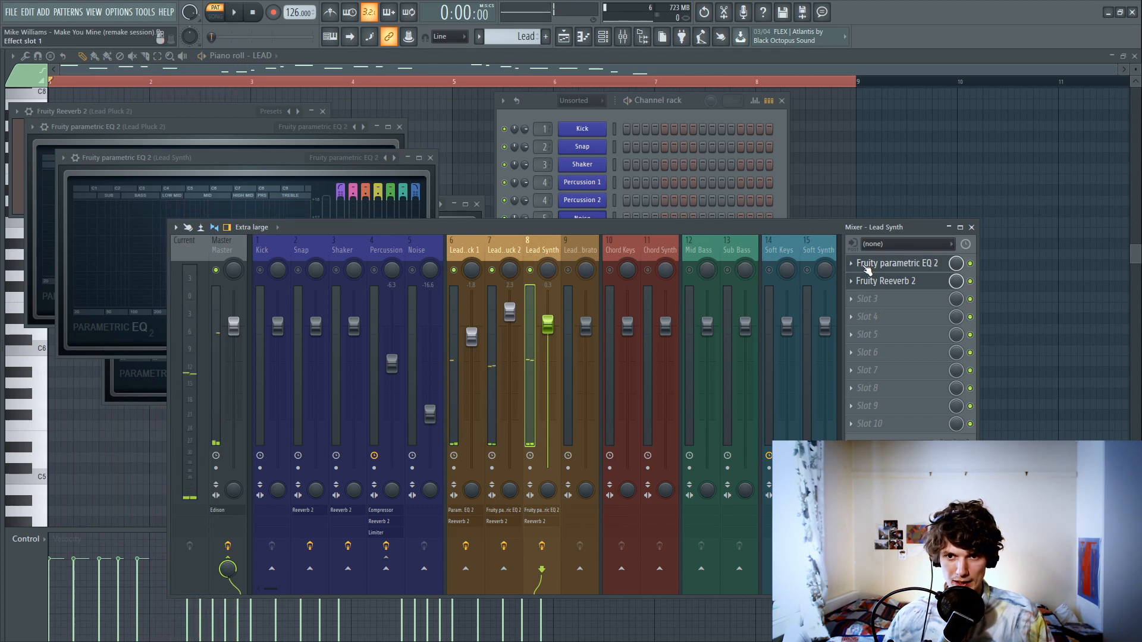
click(868, 266)
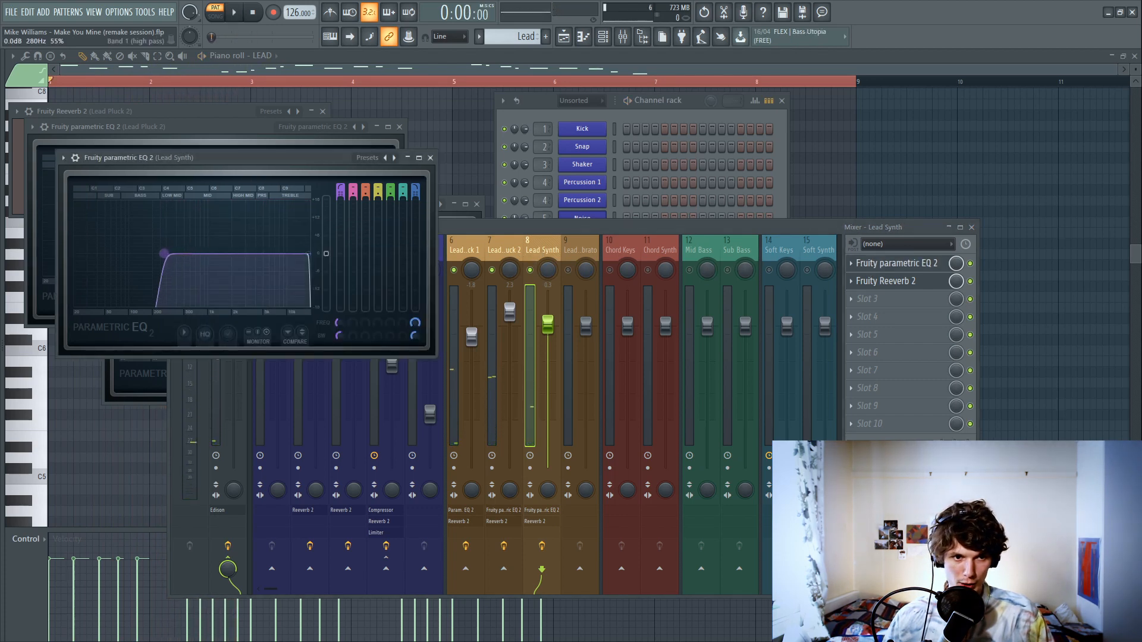
key(space)
drag(160, 254, 150, 254)
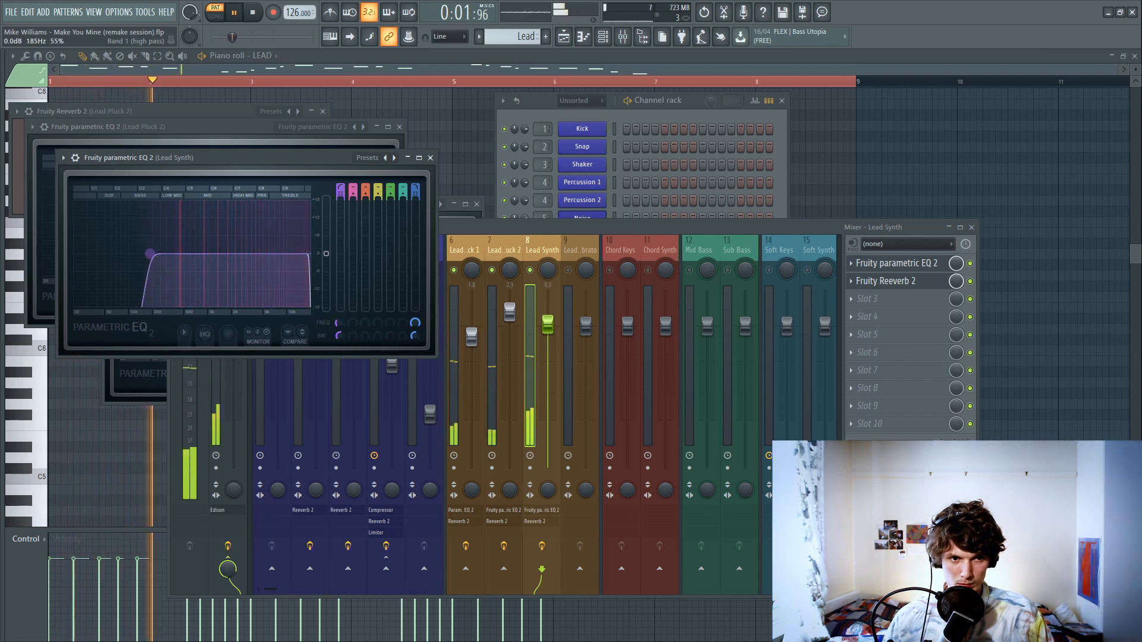
click(594, 230)
key(space)
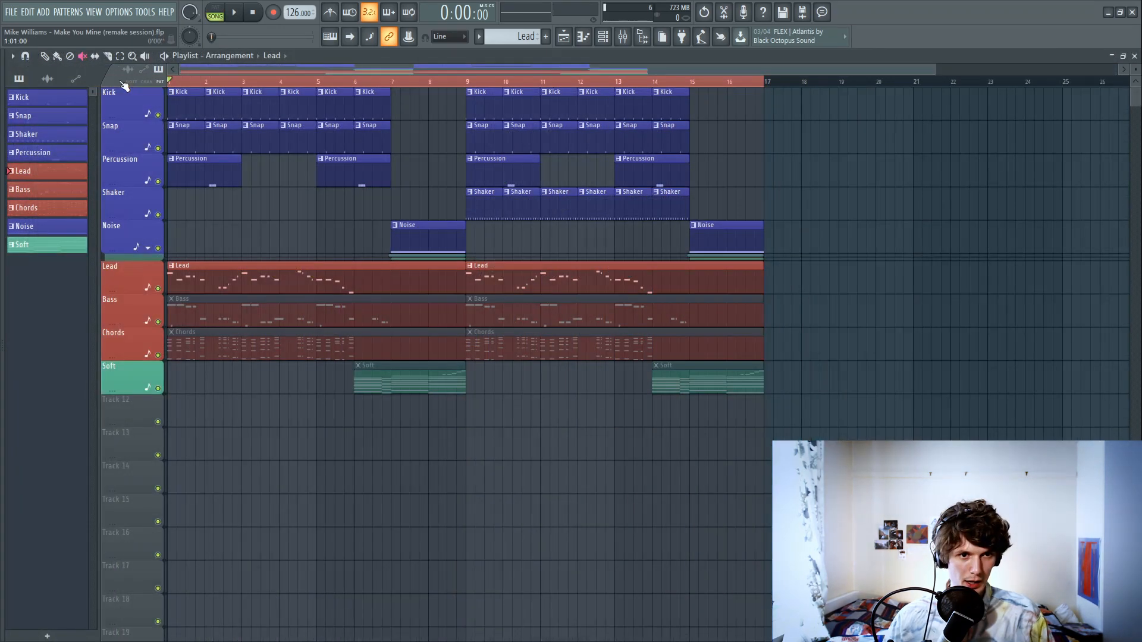
key(space)
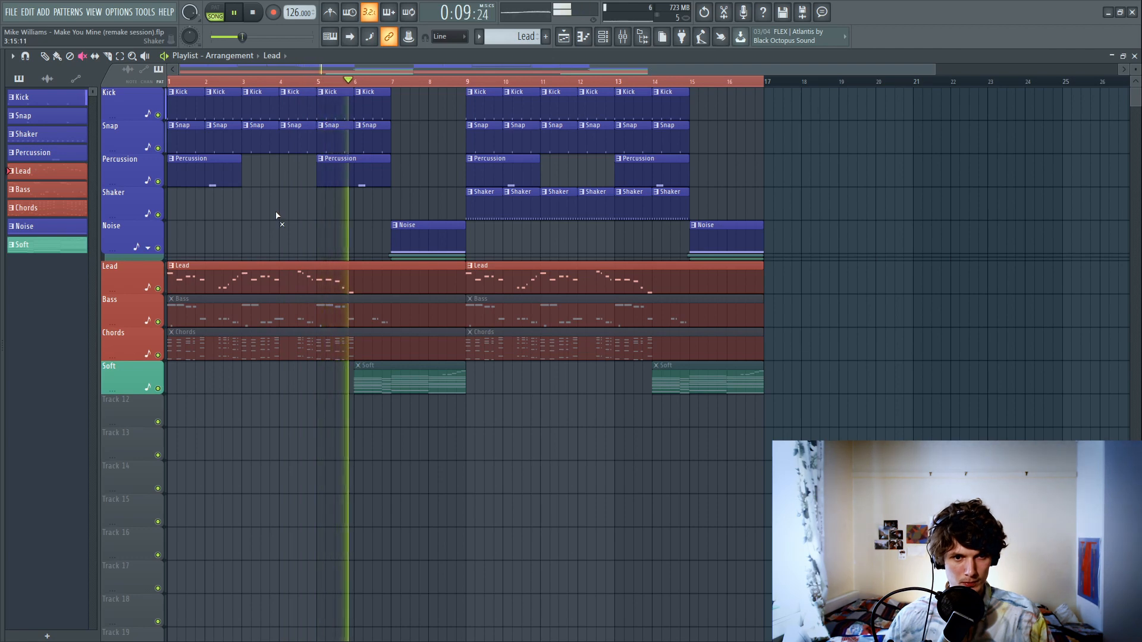
key(space)
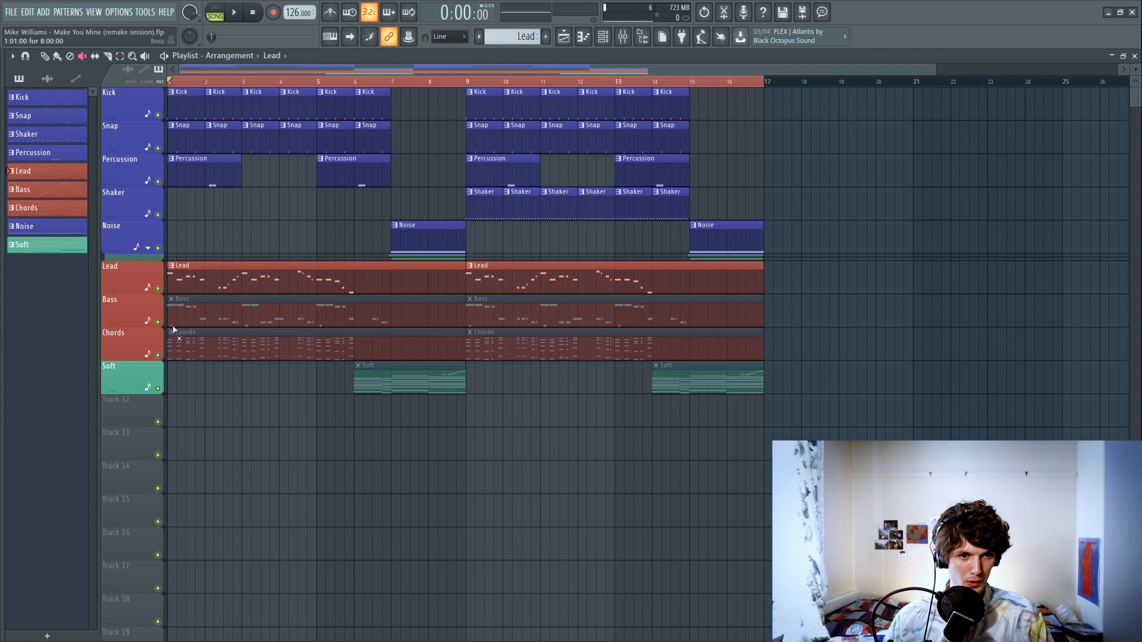
Step: Open the Bass pattern and the Mid Bass 3x Osc, and select the Mid Bass mixer track
double_click(227, 311)
click(602, 36)
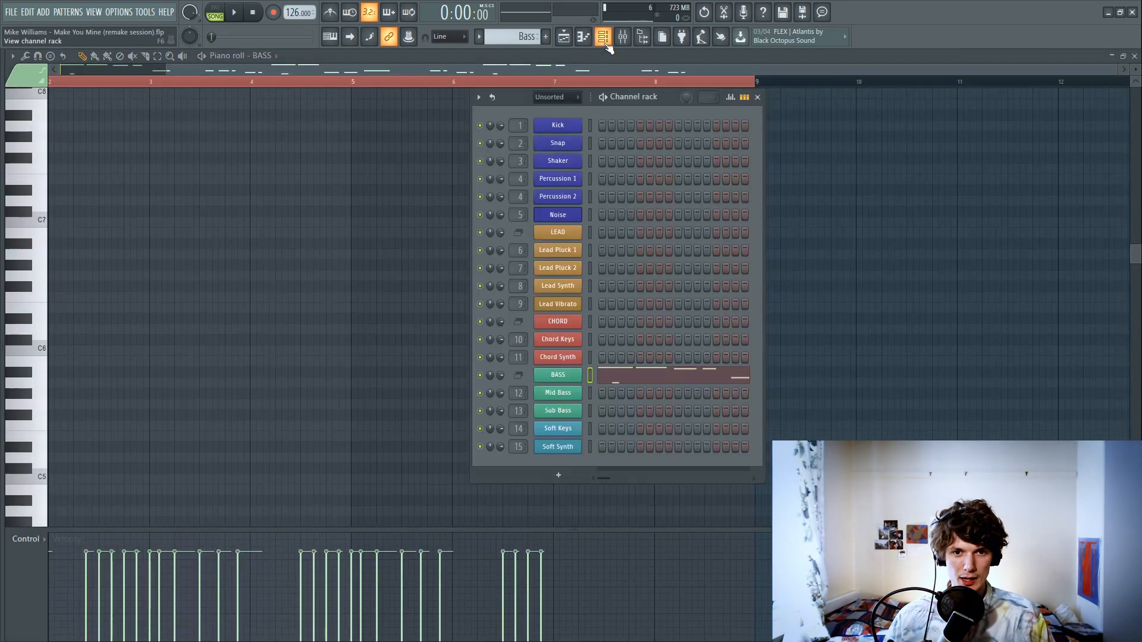
click(571, 380)
click(570, 393)
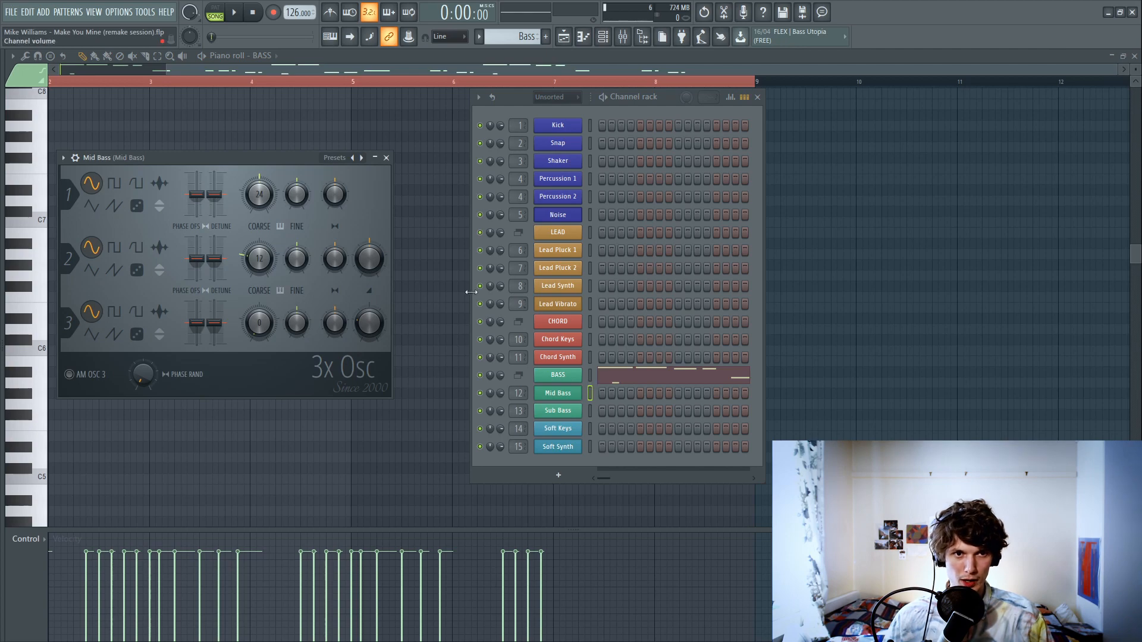
key(F9)
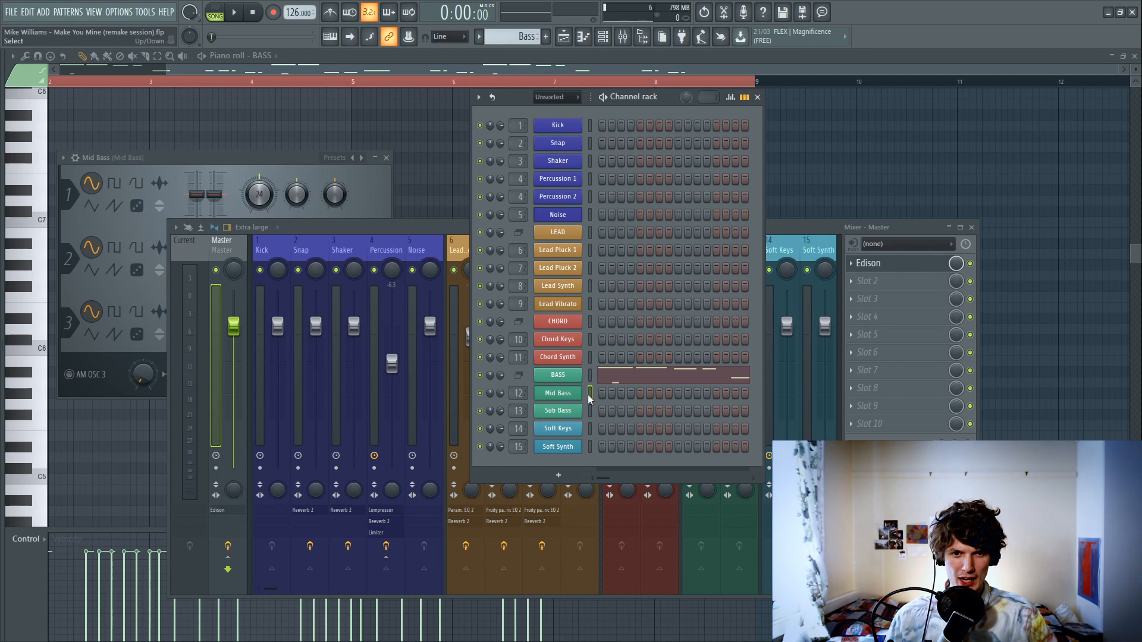
click(562, 395)
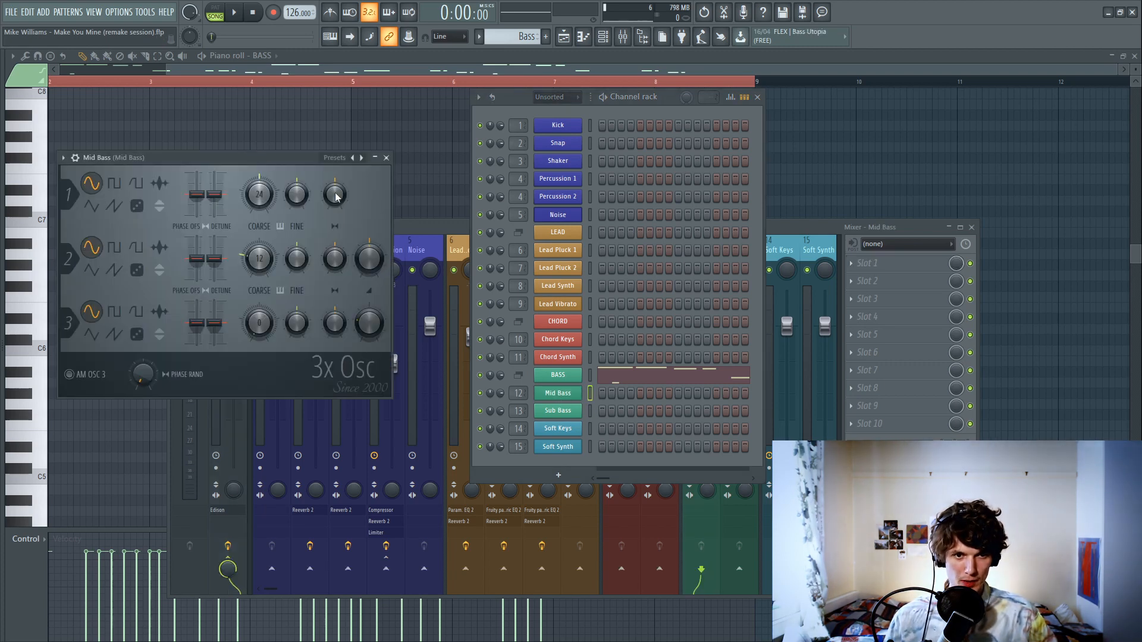
drag(289, 160, 383, 144)
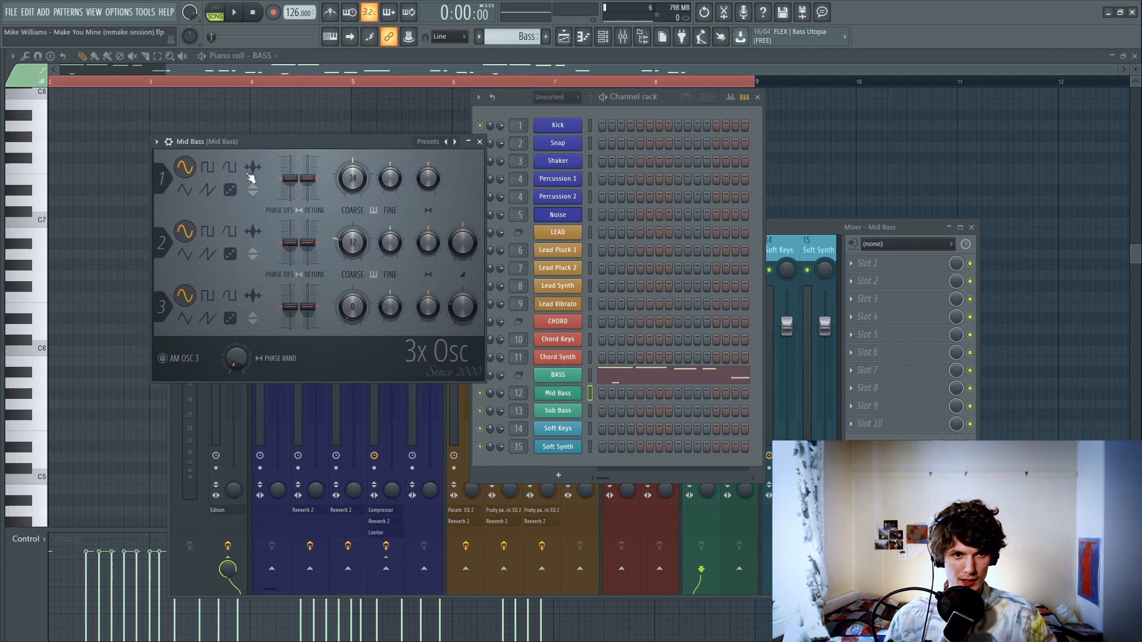
Step: Set Mid Bass oscillator 1 to a square wave at -24 semitones coarse pitch and audition the Bass pattern on its own
click(208, 168)
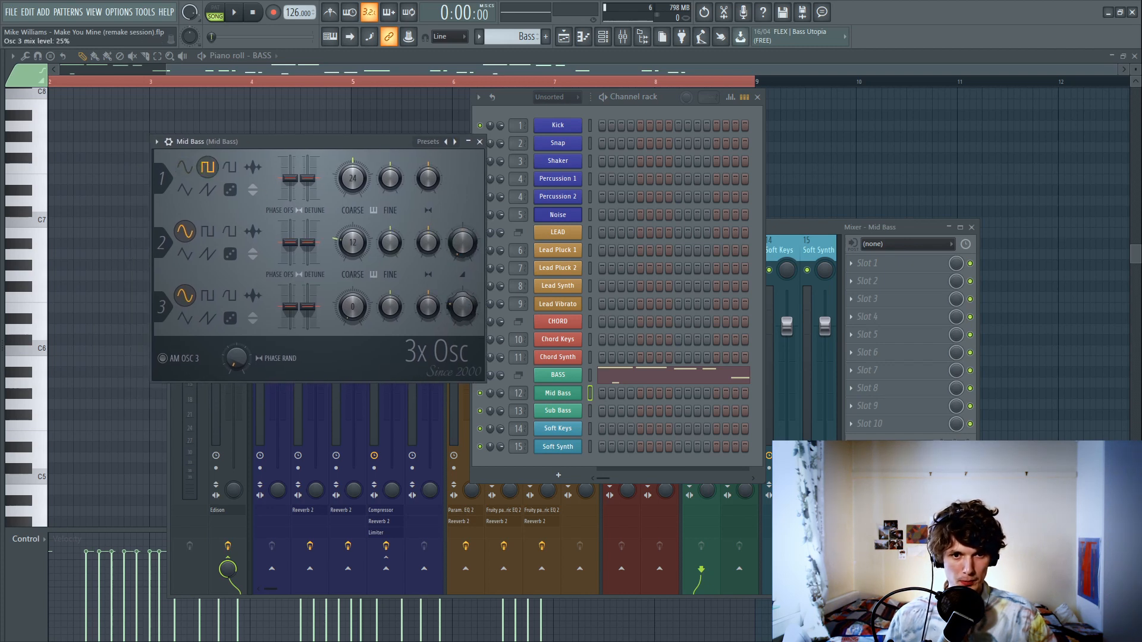
key(space)
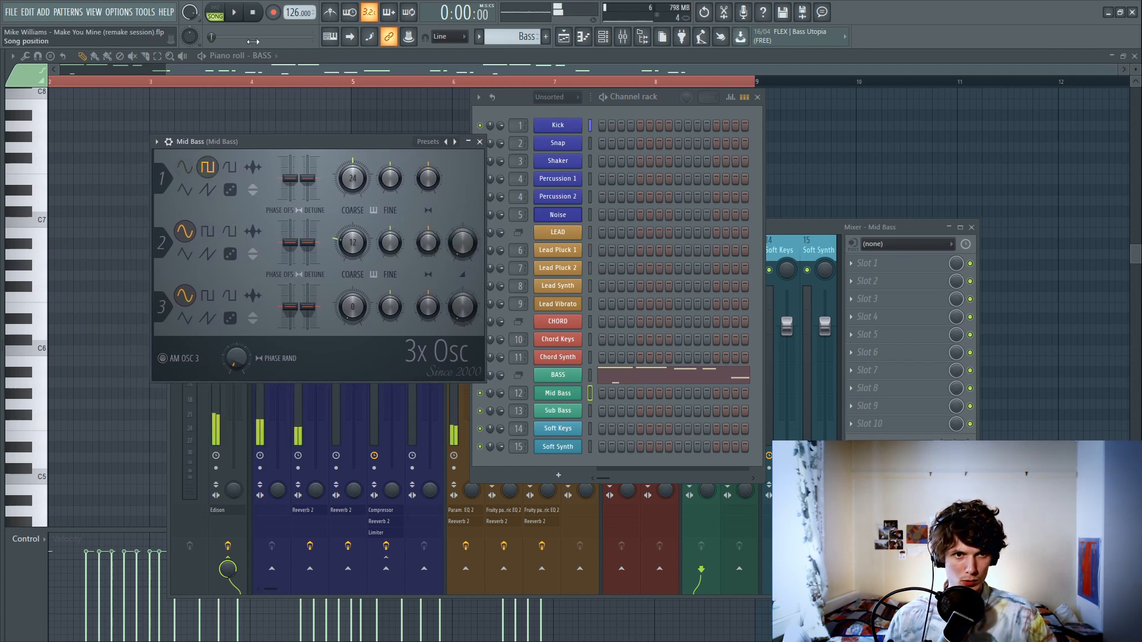
key(space)
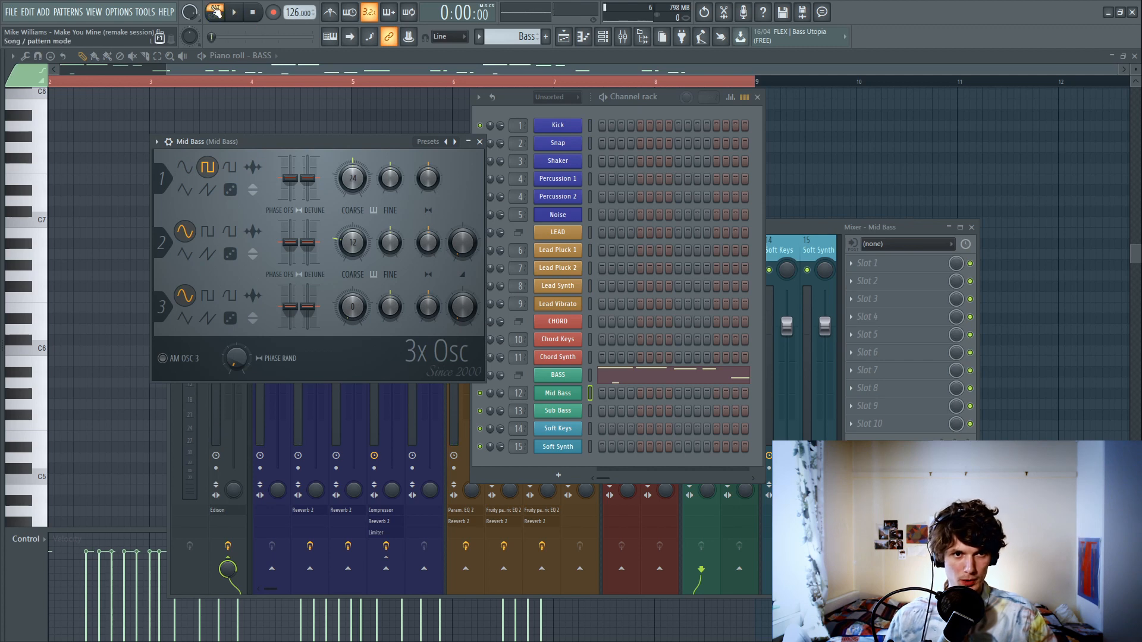
key(space)
key(space)
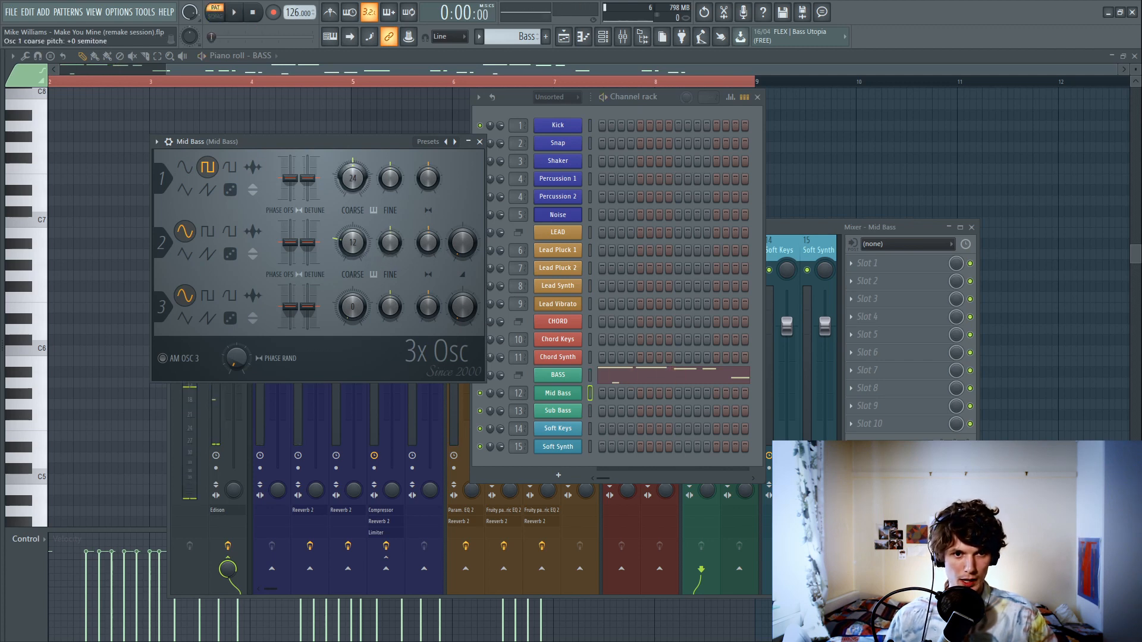
key(space)
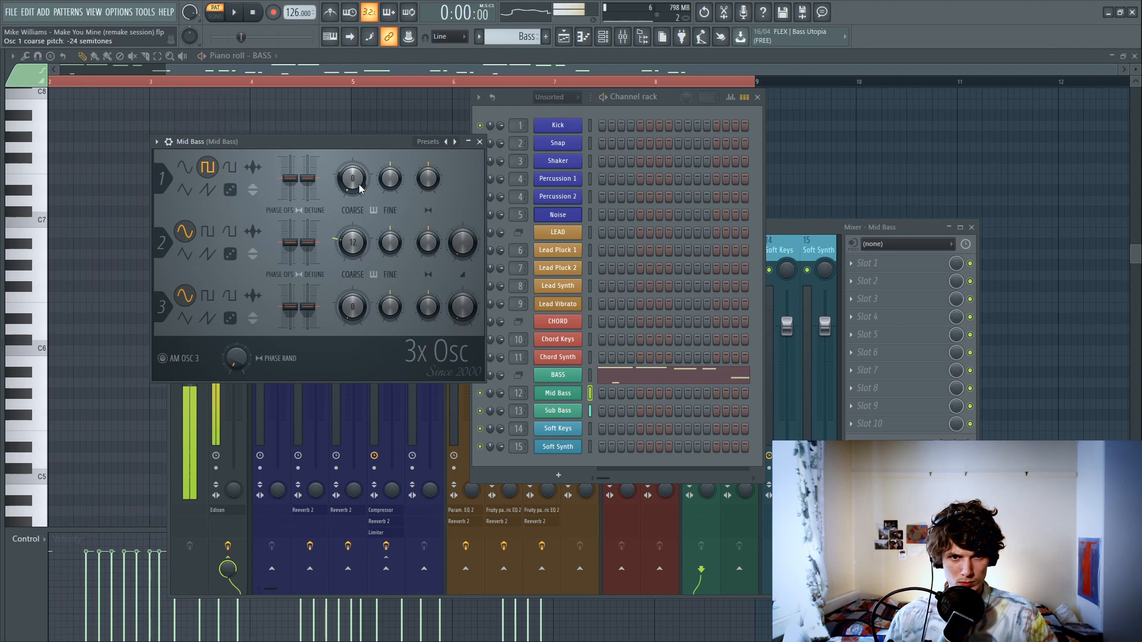
key(space)
Step: Bring up Mid Bass's Mod X envelope settings and set the filter type to LPx2
click(171, 143)
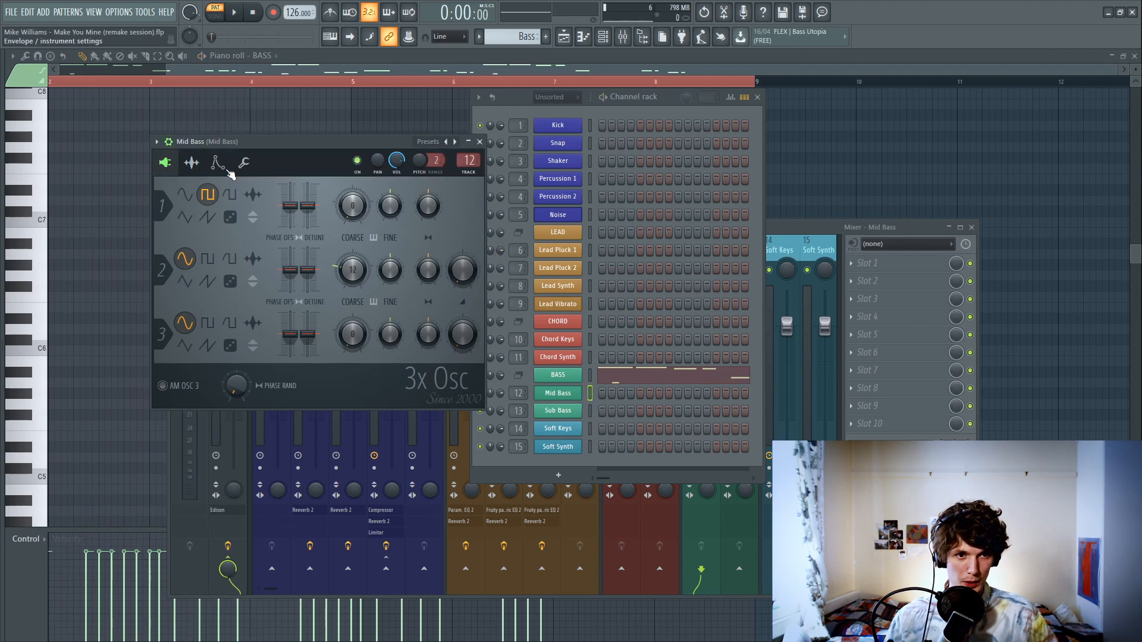
click(223, 167)
click(227, 189)
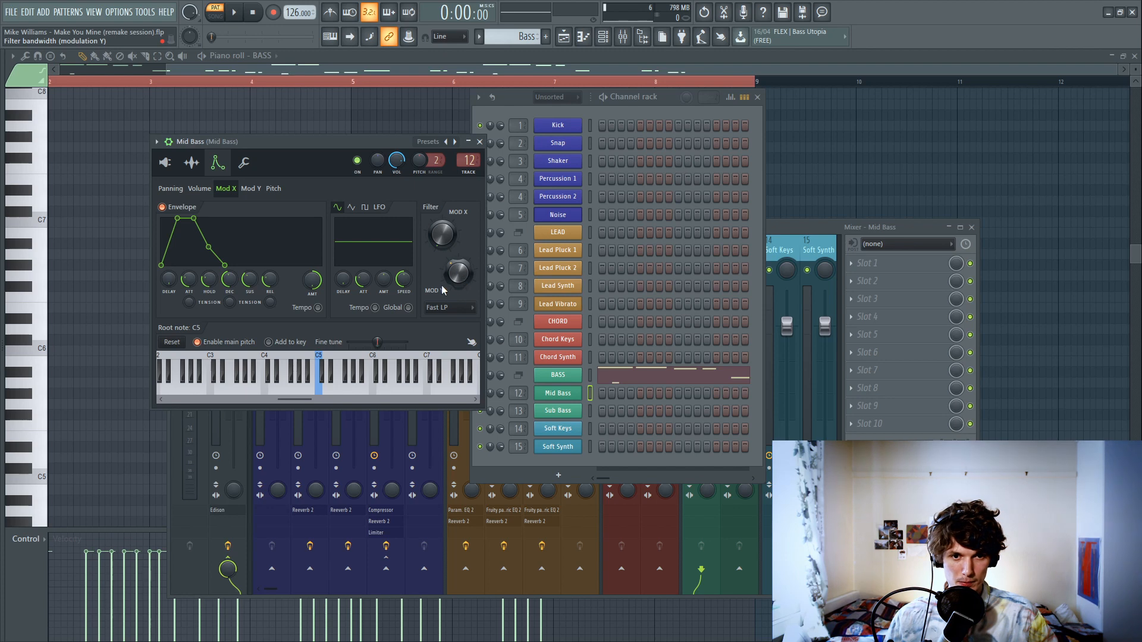
click(449, 309)
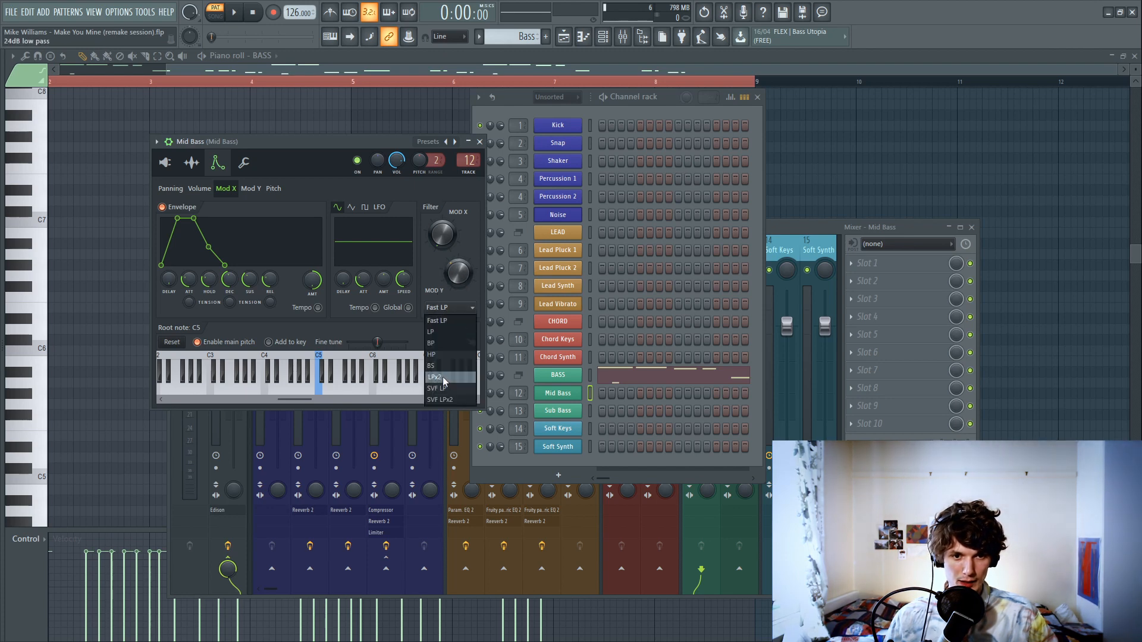
click(443, 379)
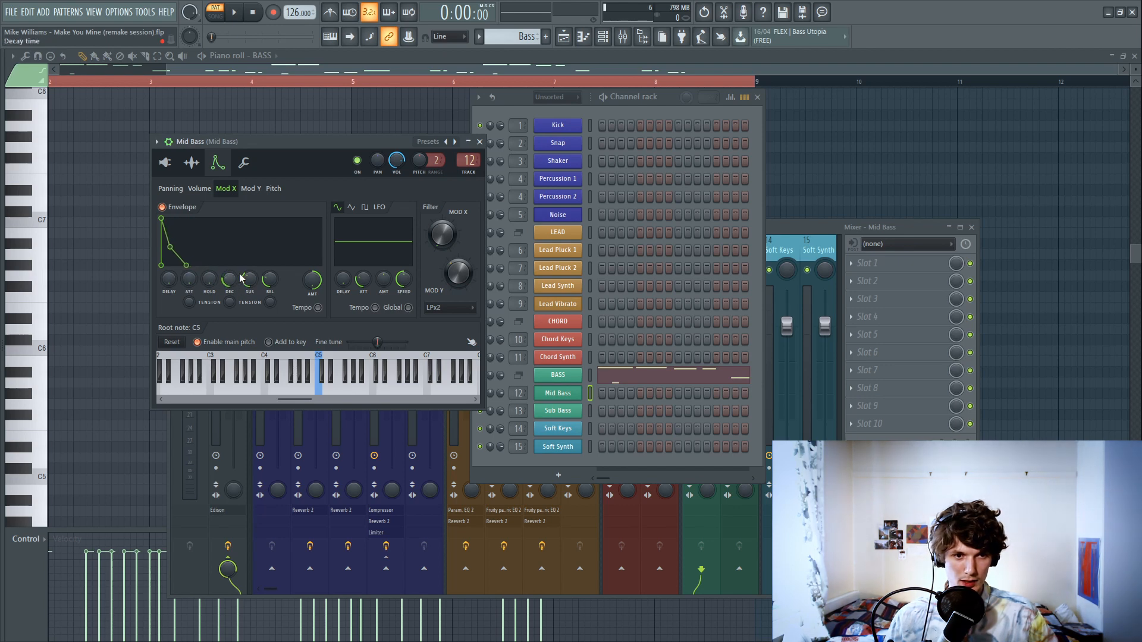
Step: Shape Mid Bass's Mod X envelope into a pluck with no attack or hold, short decay and low sustain while the bass plays
key(space)
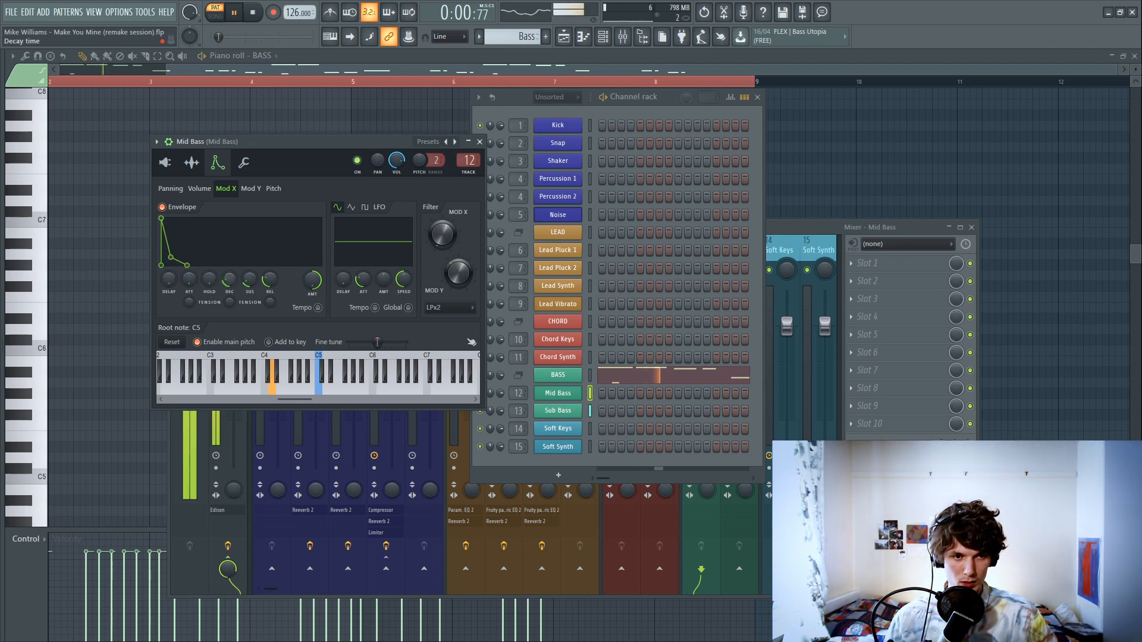
drag(229, 280, 250, 289)
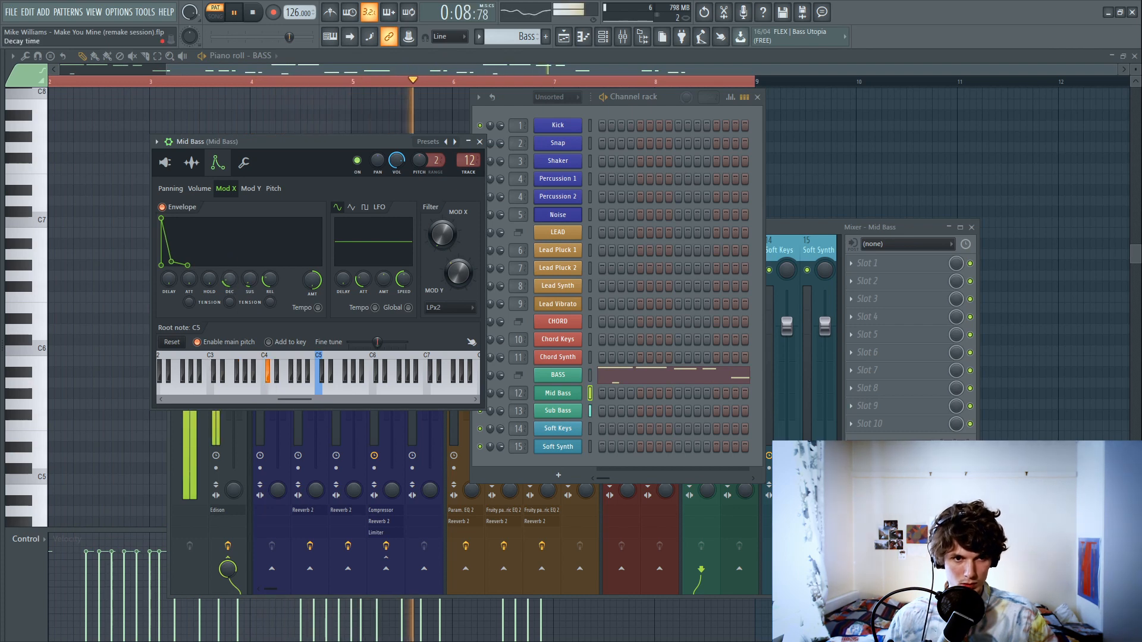
key(space)
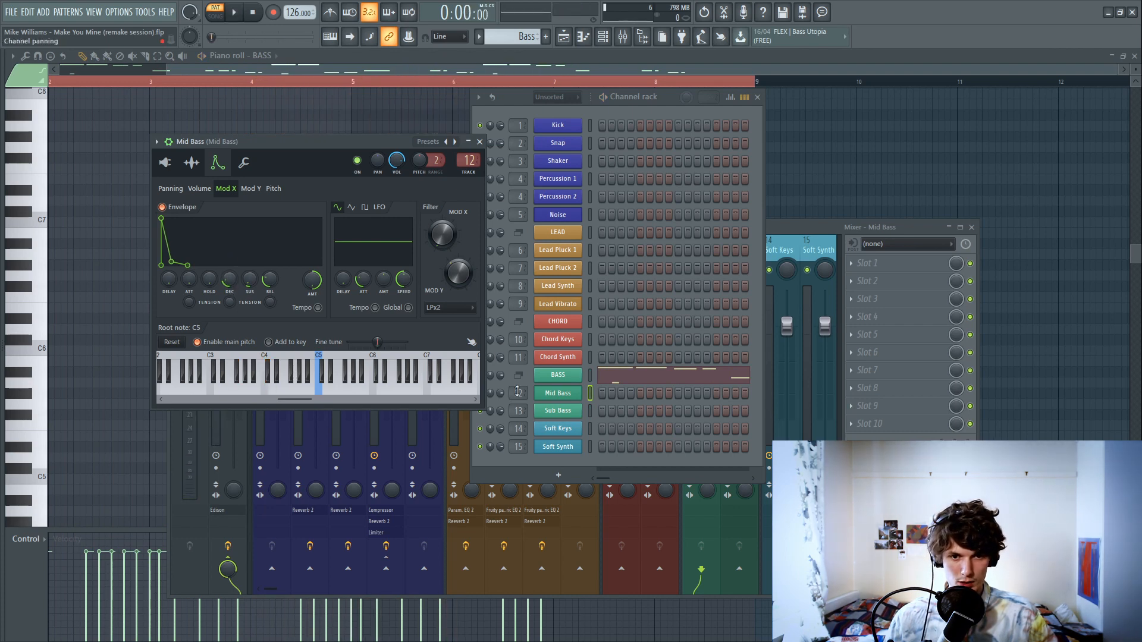
Step: Add Fruity Chorus to slot 1 of the Mid Bass mixer track, load the 50 Detune preset and audition the bass
click(821, 230)
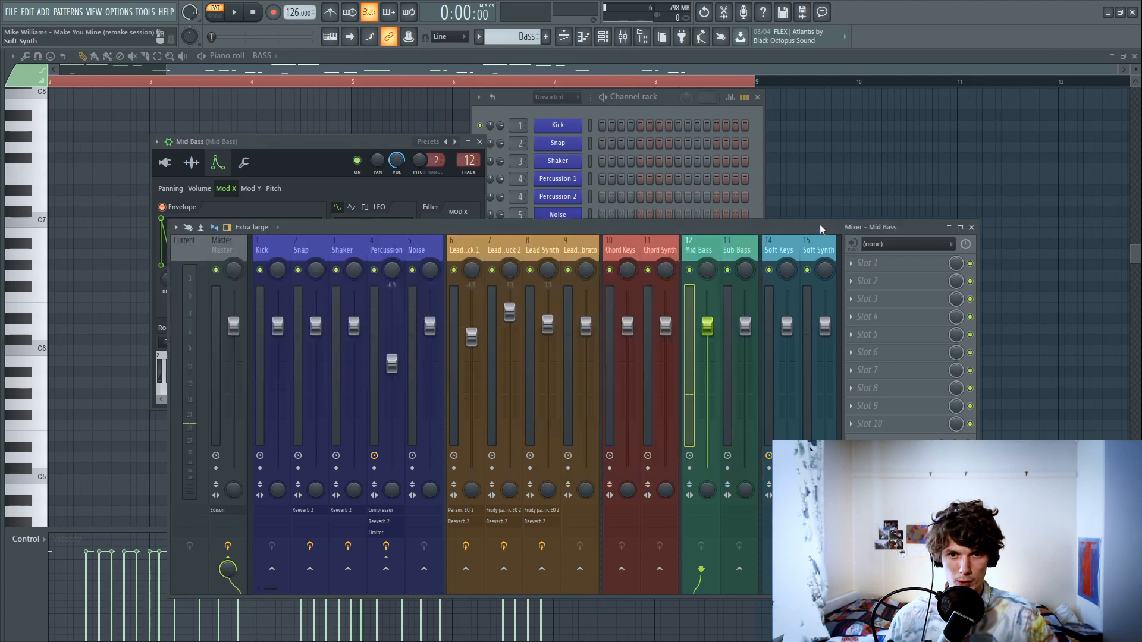
click(858, 267)
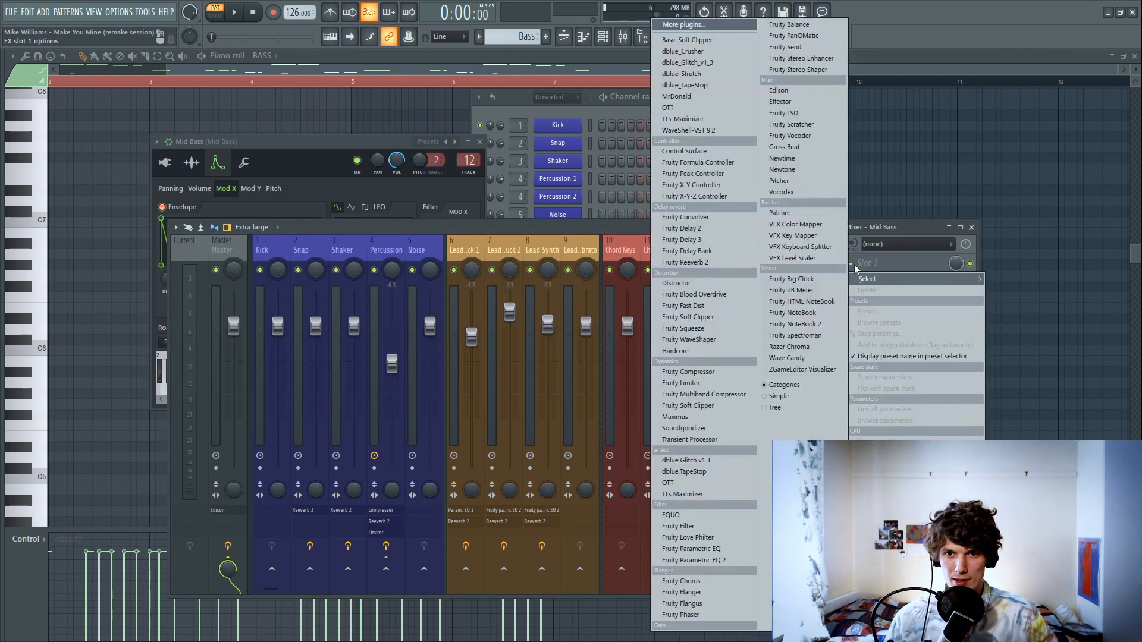
click(684, 581)
click(47, 144)
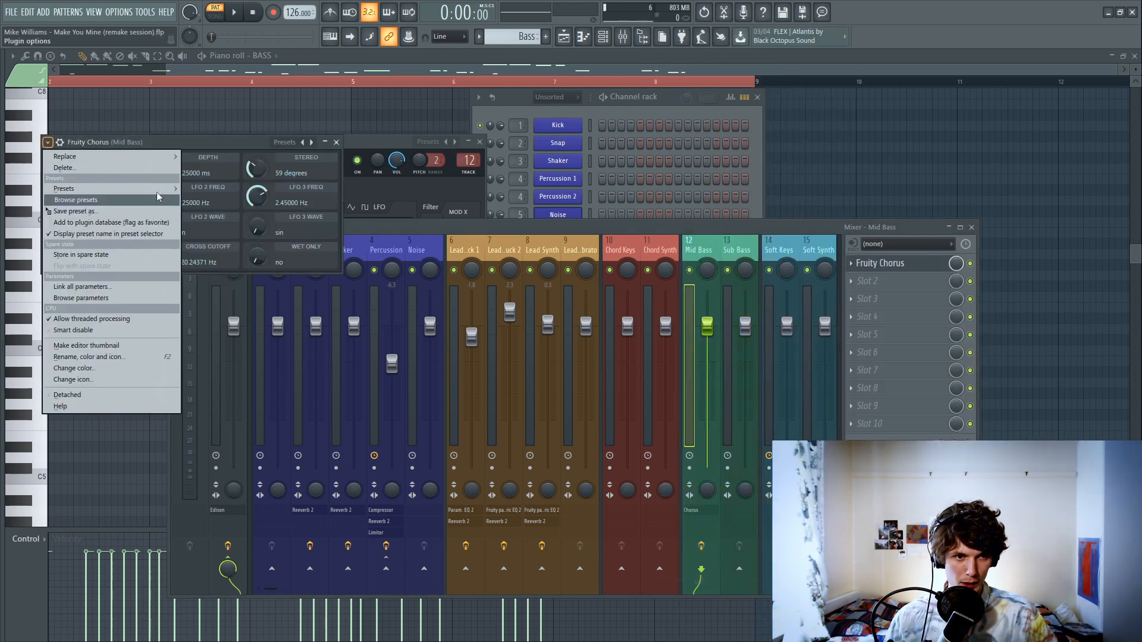
mouse_move(159, 195)
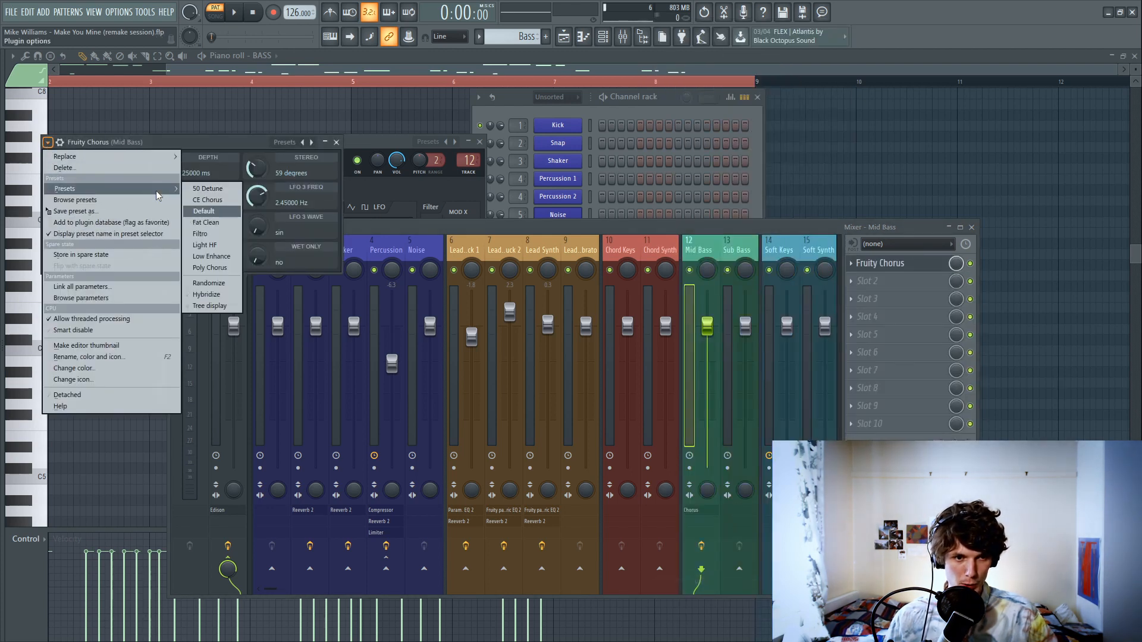
click(207, 191)
key(space)
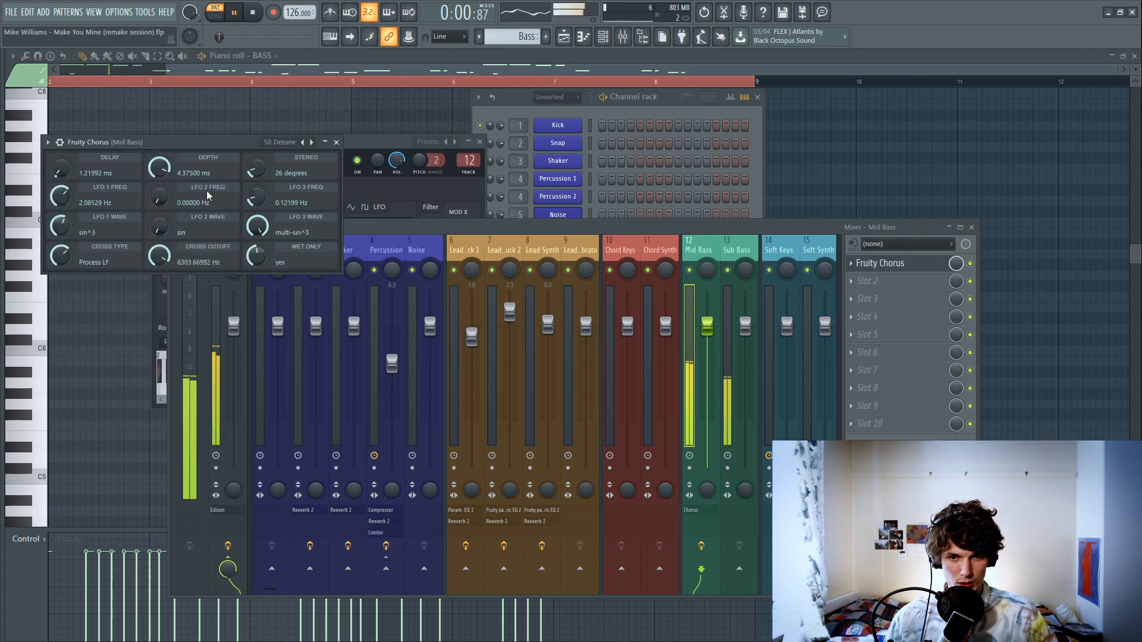
click(336, 142)
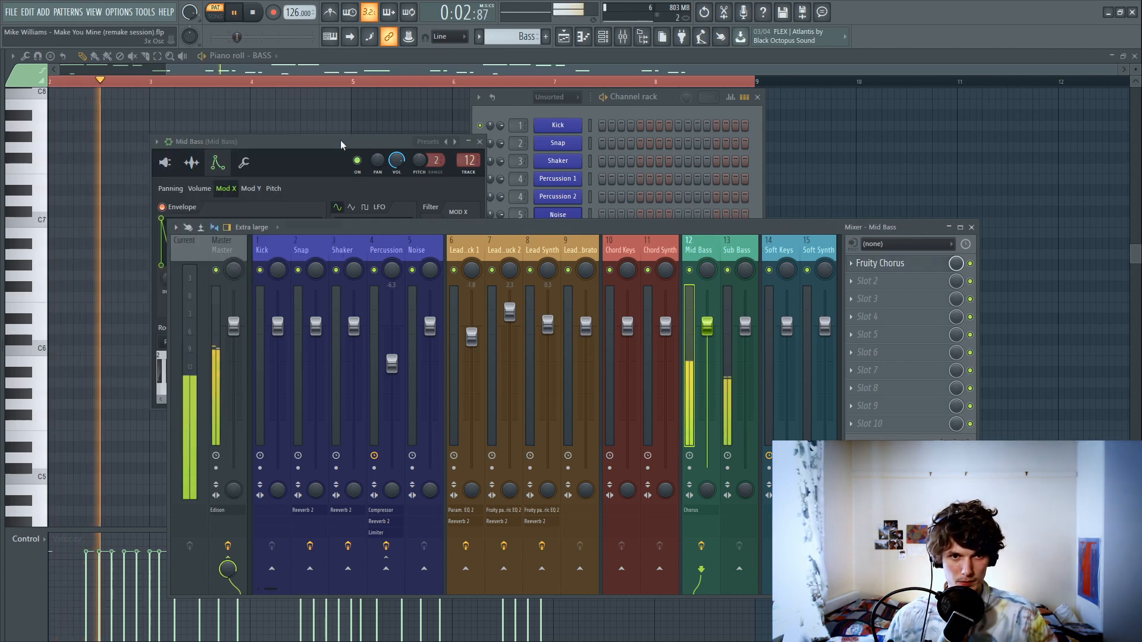
Step: Fine-tune the decay time and decay tension of Mid Bass's Mod X envelope while the bass plays
click(361, 142)
drag(229, 302, 228, 294)
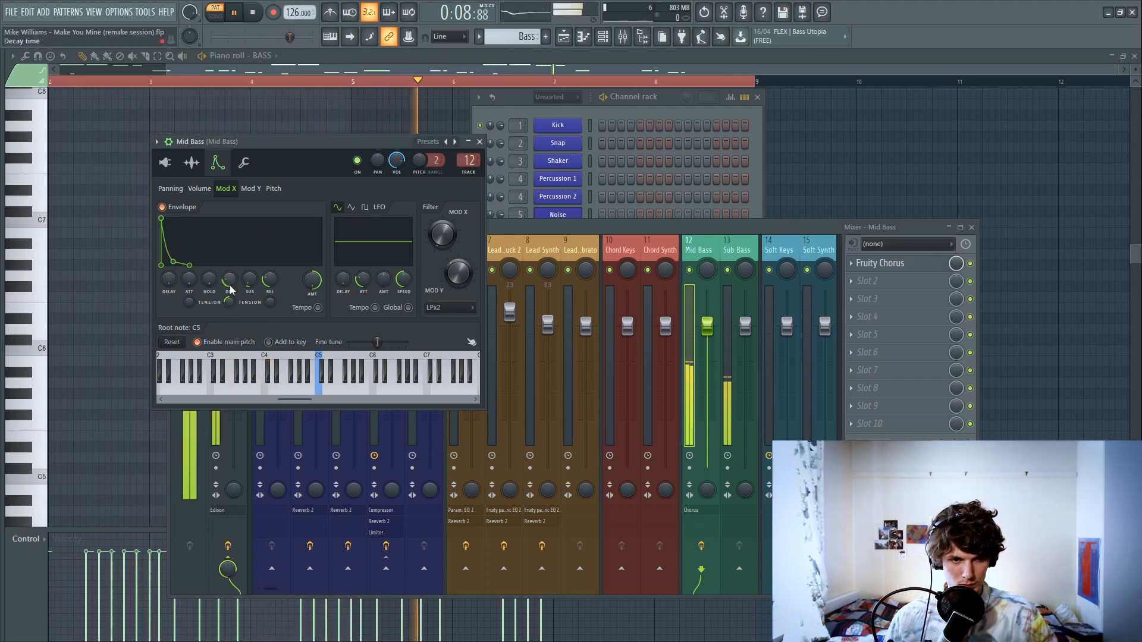
key(space)
Step: Add Fruity Reeverb 2 to slot 2 of the Mid Bass mixer track and adjust its wet level during playback
click(867, 281)
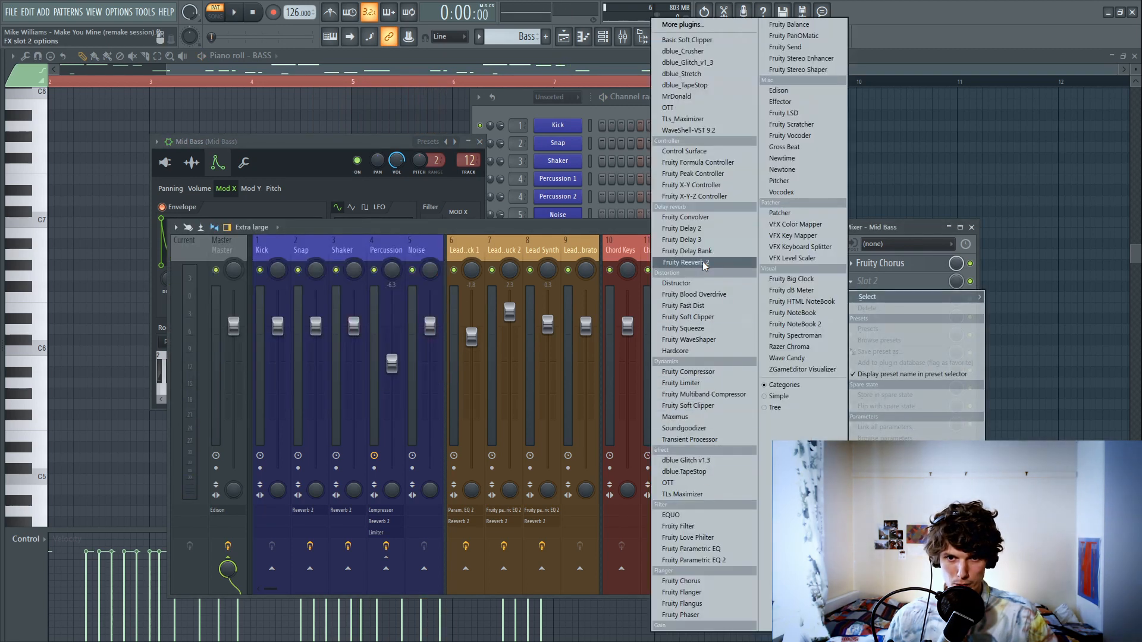
click(685, 262)
key(space)
drag(361, 197, 361, 189)
key(space)
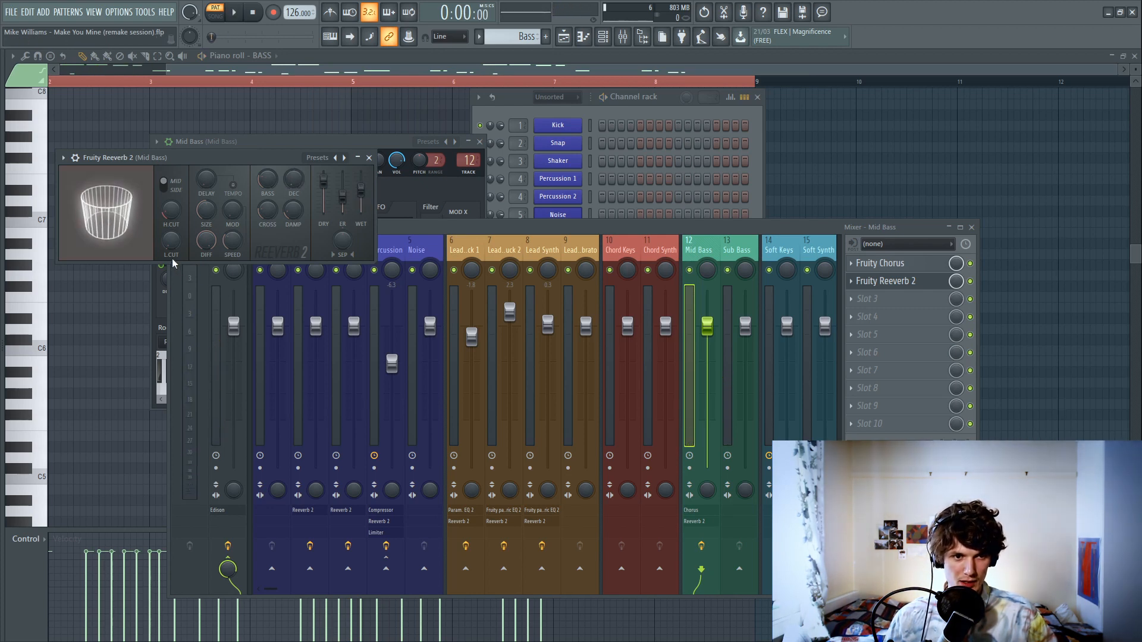
Step: Adjust the low cut of Mid Bass's reverb and set its stereo separation to about 98% while the bass plays
key(space)
drag(170, 241, 170, 246)
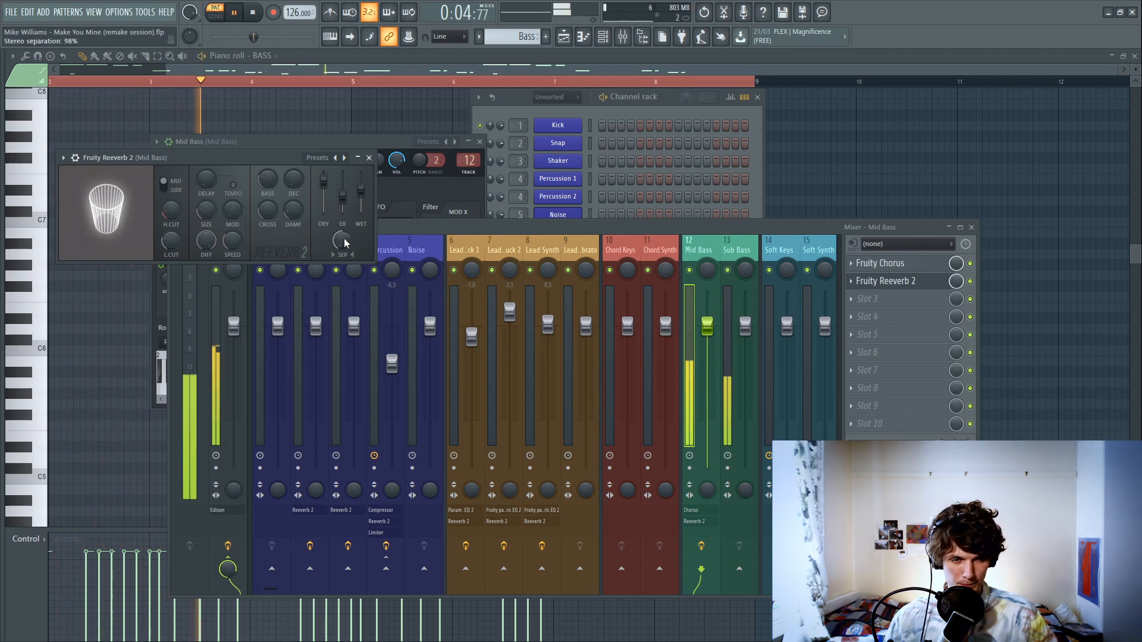
key(space)
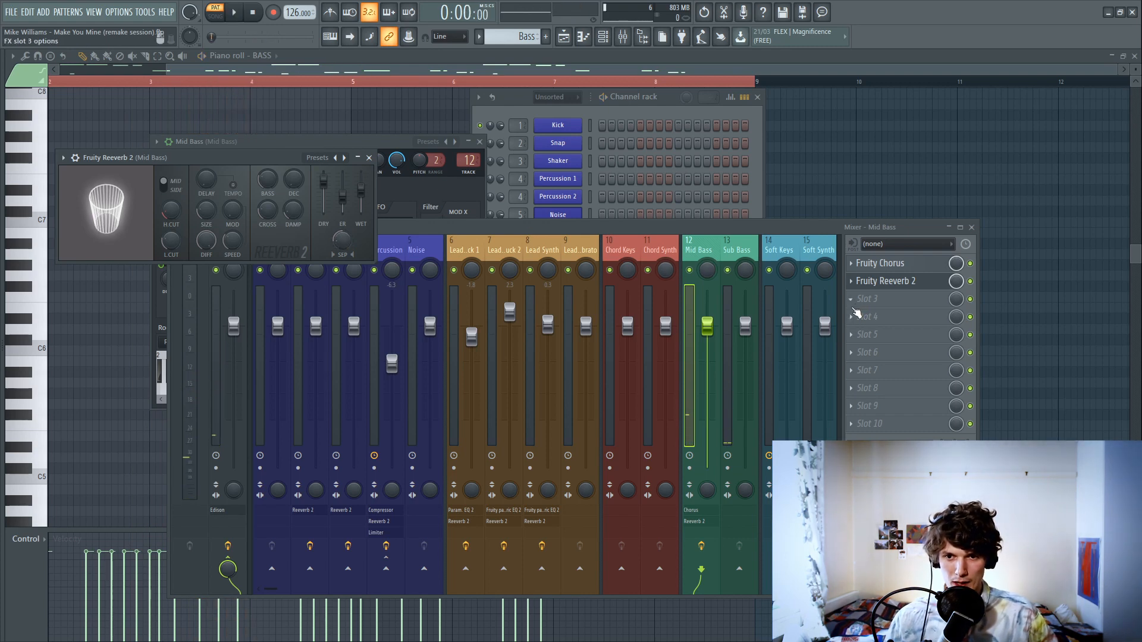
Step: Add Fruity Parametric EQ 2 to slot 3 of the Mid Bass mixer track and load the 20Hz + 18kHz cut preset
click(855, 312)
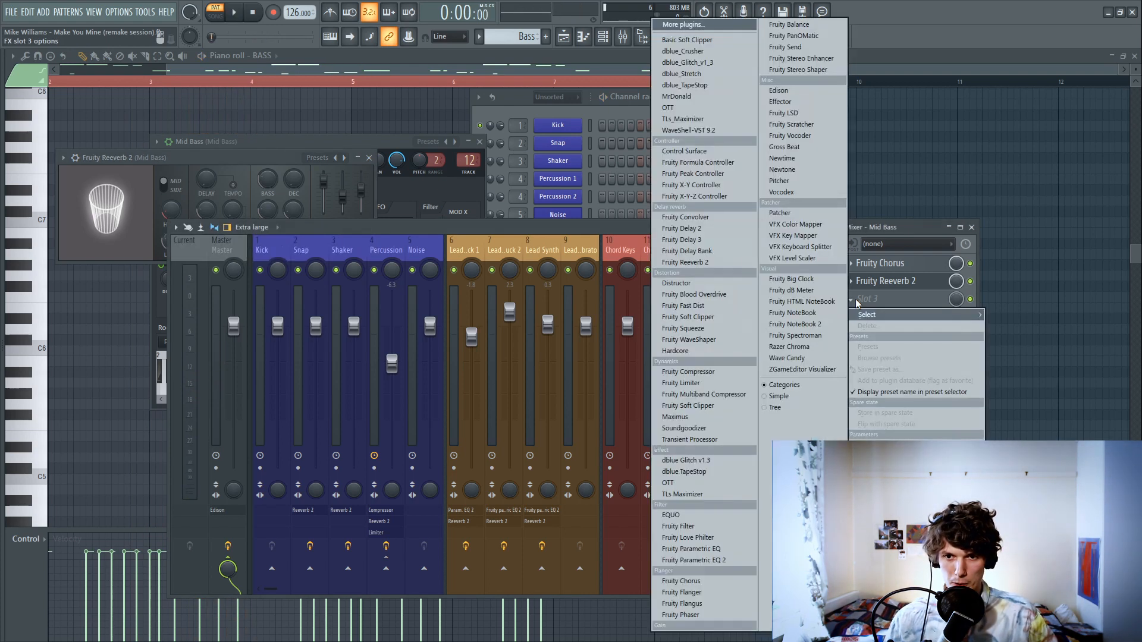
click(717, 563)
click(78, 173)
mouse_move(101, 220)
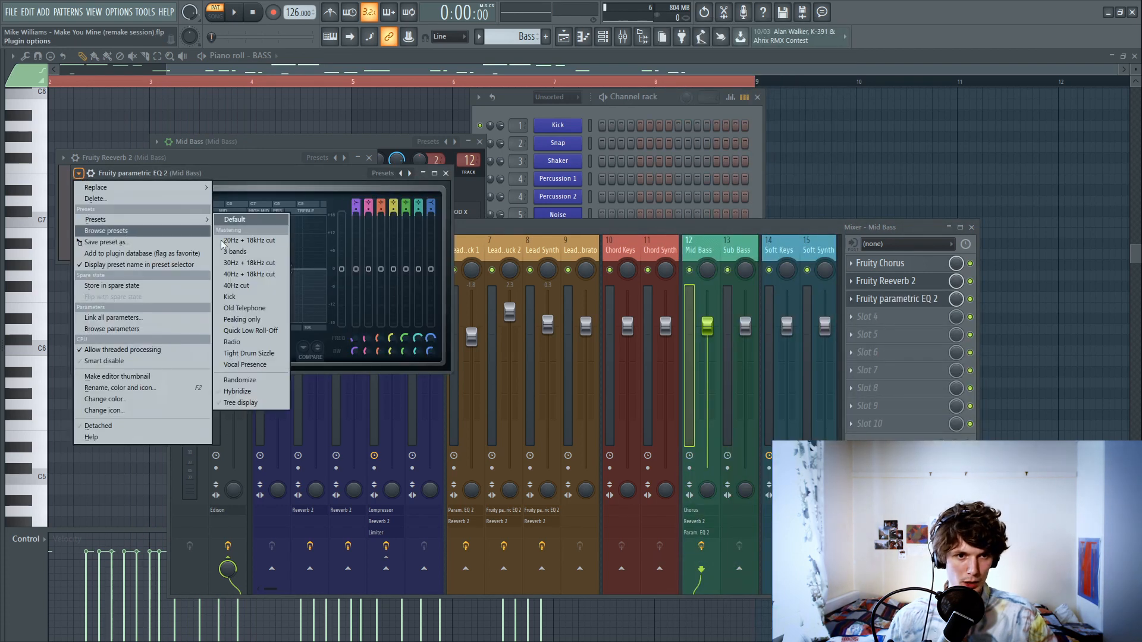
click(248, 241)
Step: Raise the high-pass of Mid Bass's EQ to about 144 Hz and lower its low-pass to the low mids while auditioning the bass
drag(94, 269, 147, 269)
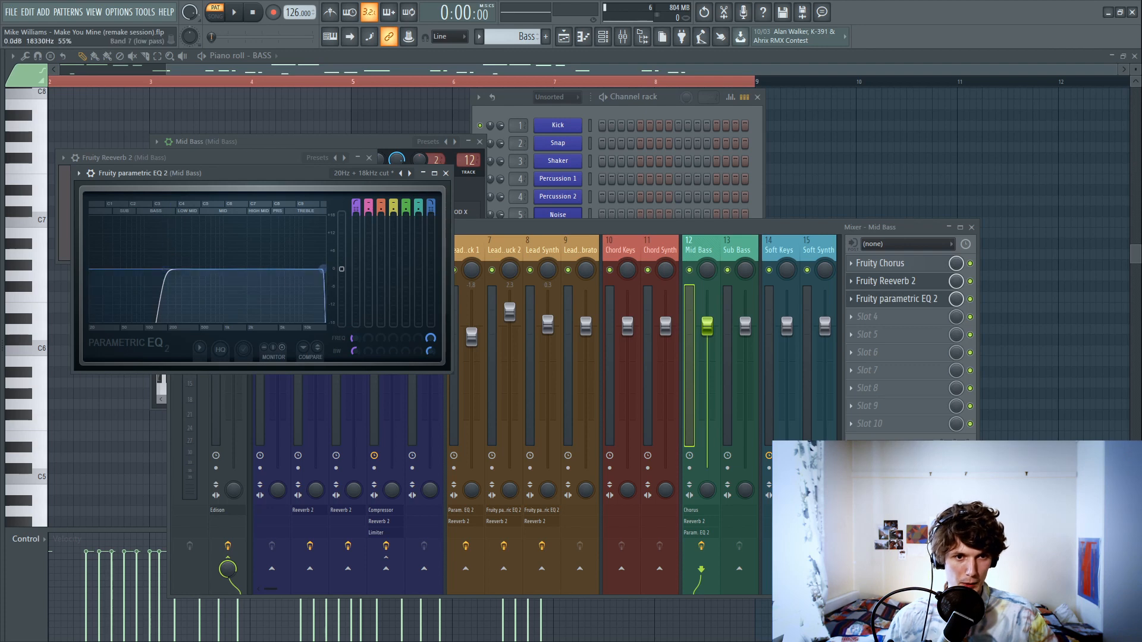
drag(325, 269, 165, 269)
key(space)
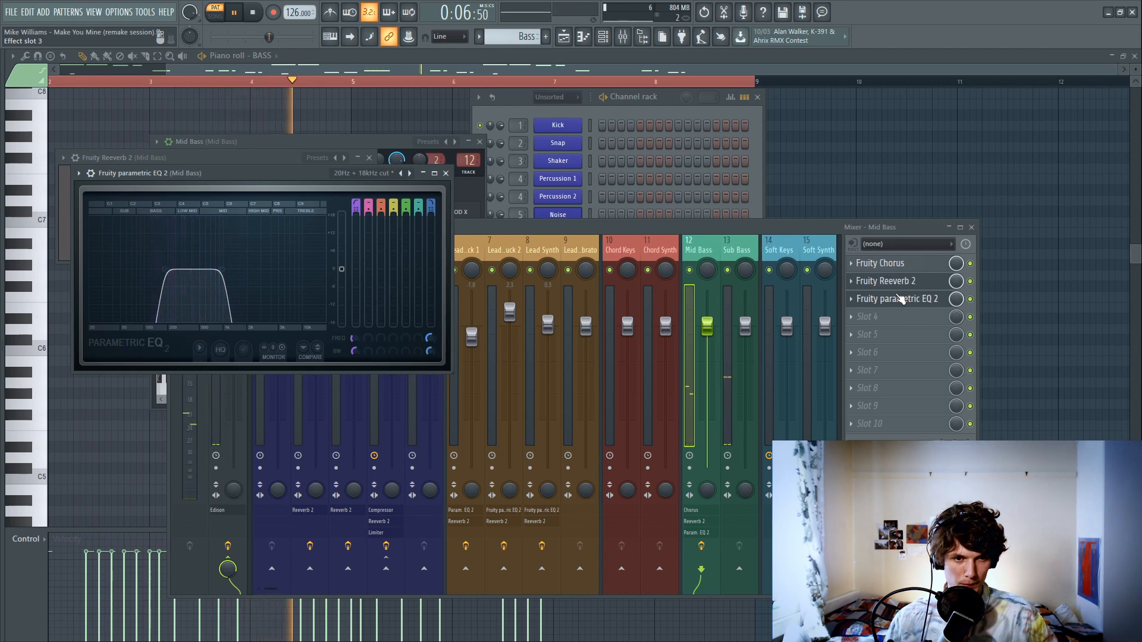
drag(222, 269, 156, 269)
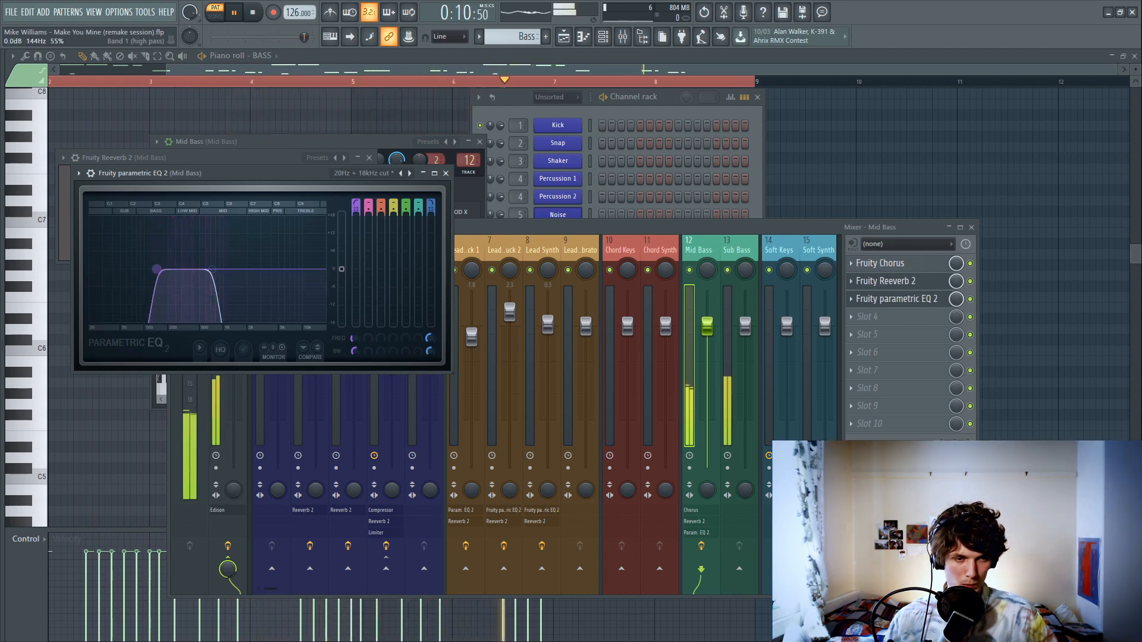
key(space)
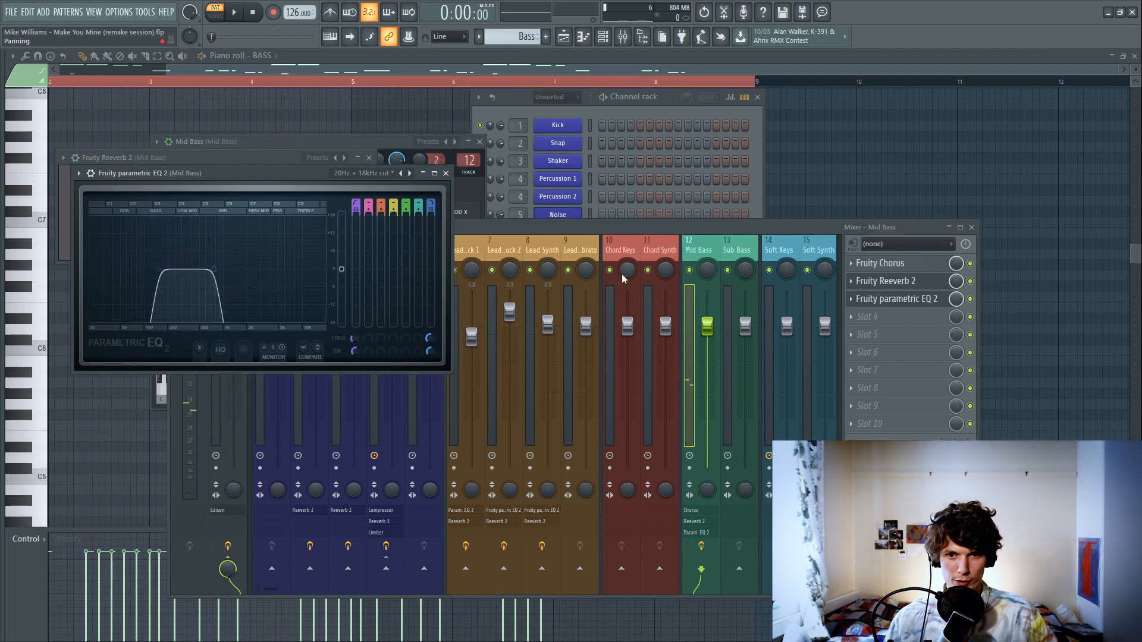
Step: Open the Mid Bass channel's 3x Osc to review its oscillator settings
click(702, 250)
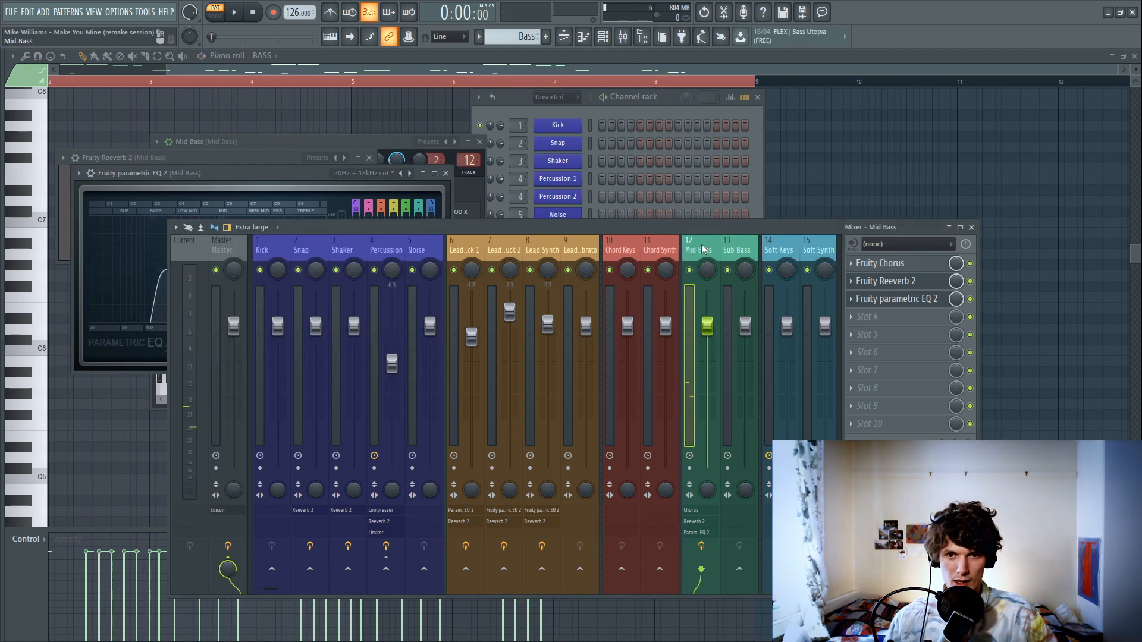
click(669, 105)
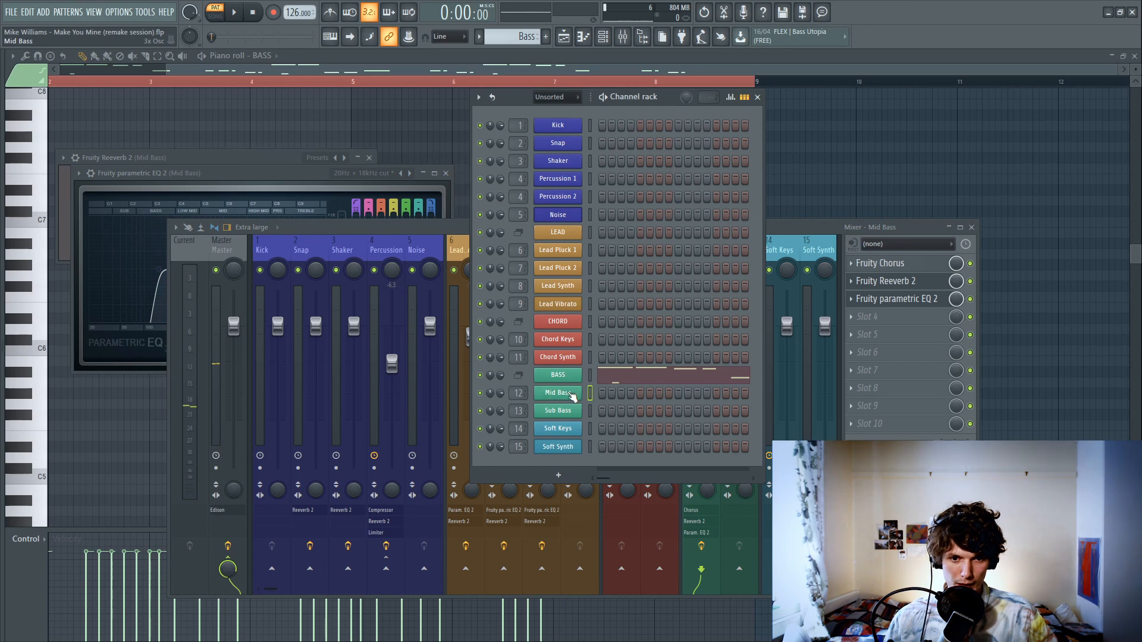
click(570, 394)
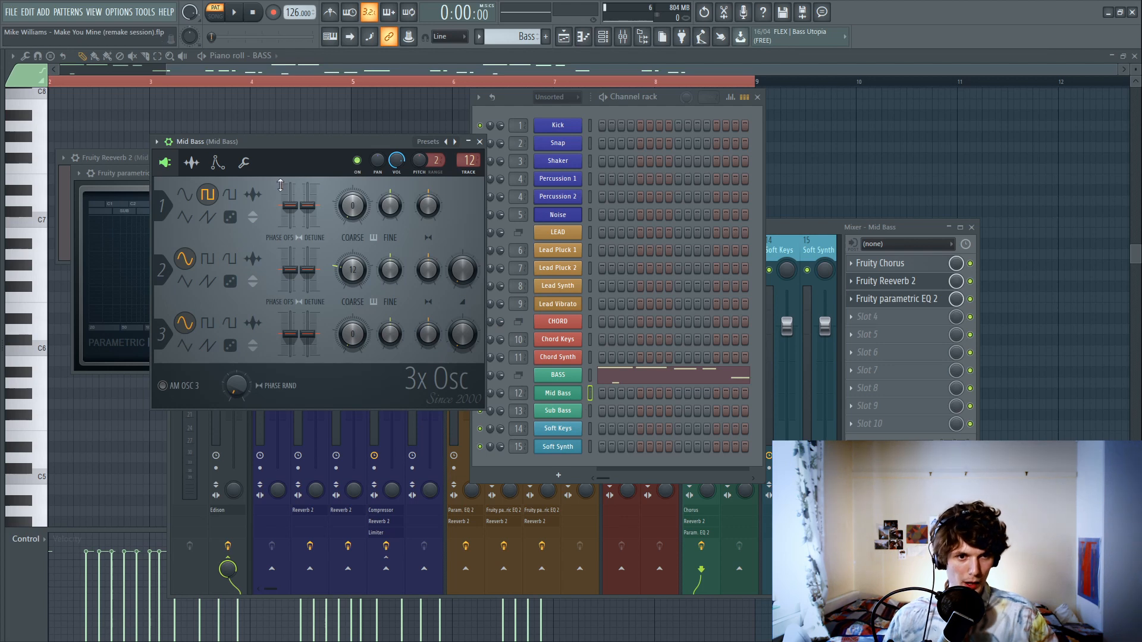
Step: Try -12 semitones on oscillator 1 coarse pitch in Sub Bass's 3x Osc during playback, then set it to 0
click(565, 414)
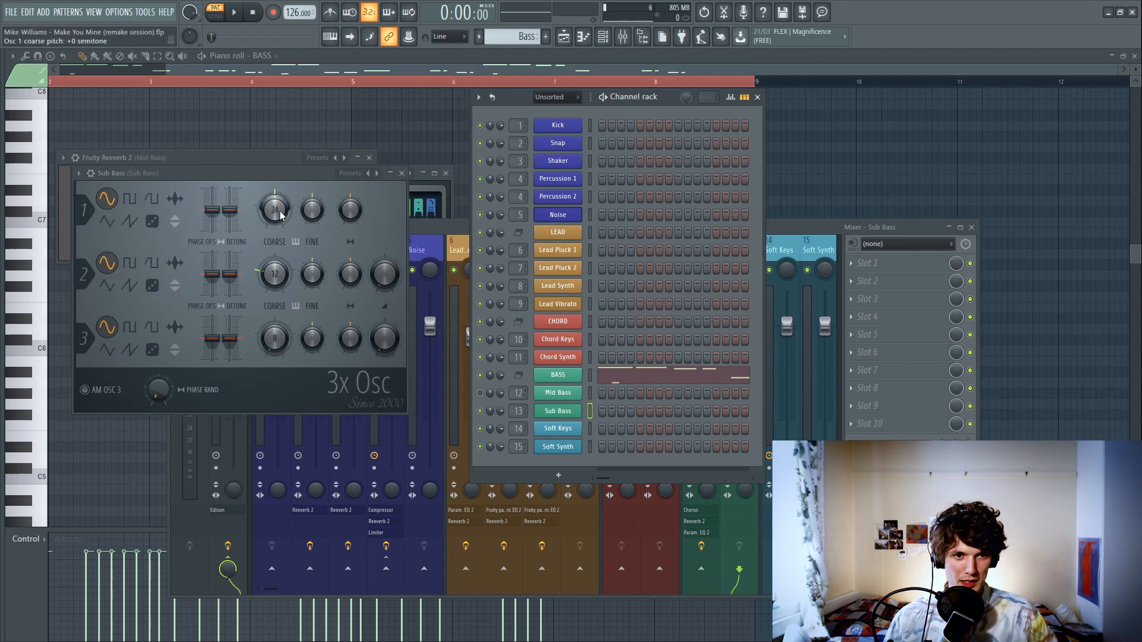
key(space)
drag(281, 215, 281, 238)
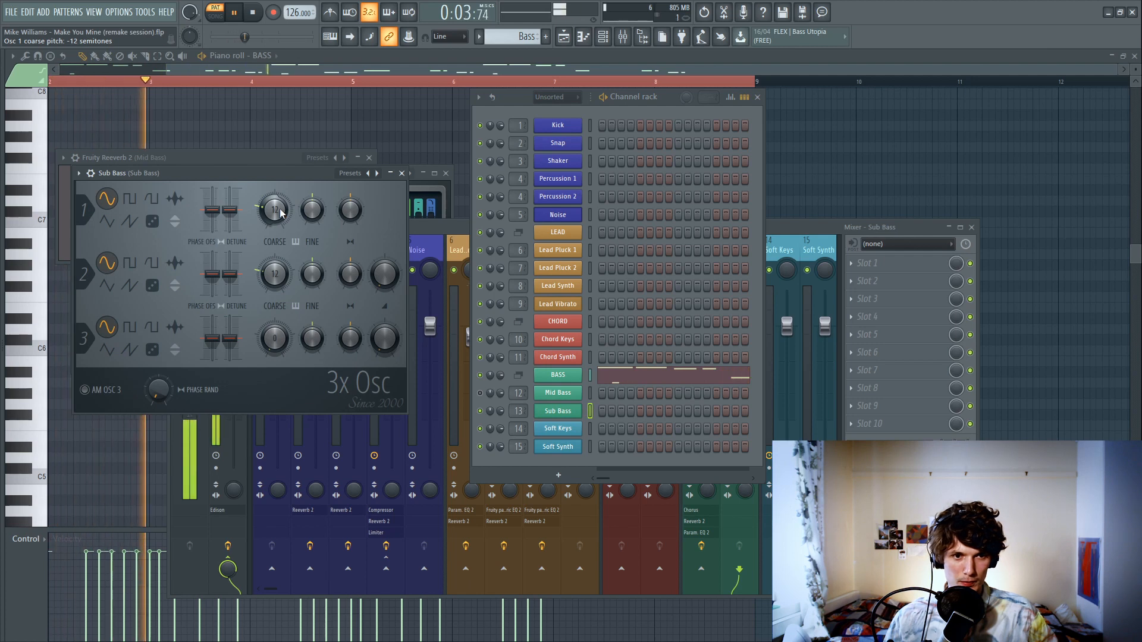
drag(282, 214, 281, 192)
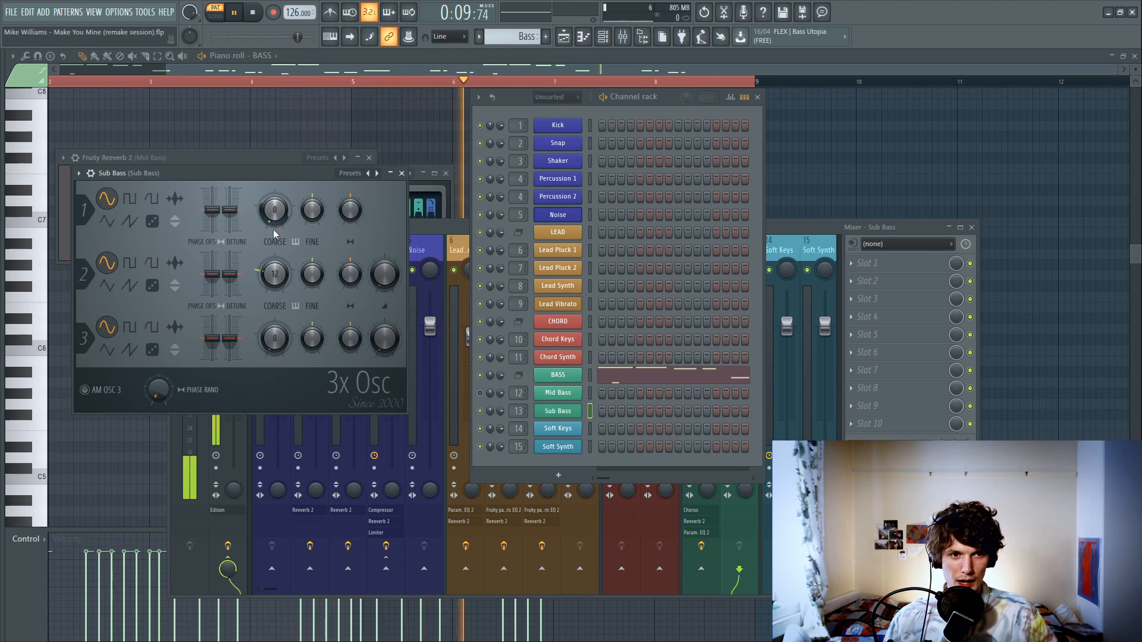
key(space)
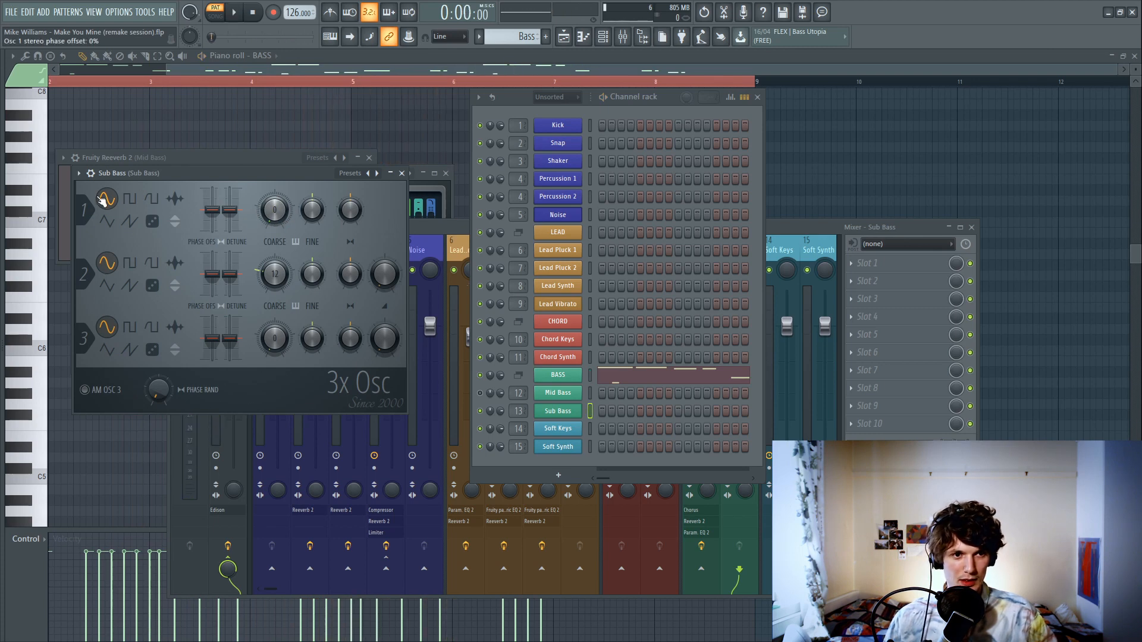
Step: Add Fruity Parametric EQ 2 to slot 1 of the Sub Bass mixer track and load the 20Hz + 18kHz cut preset
click(797, 235)
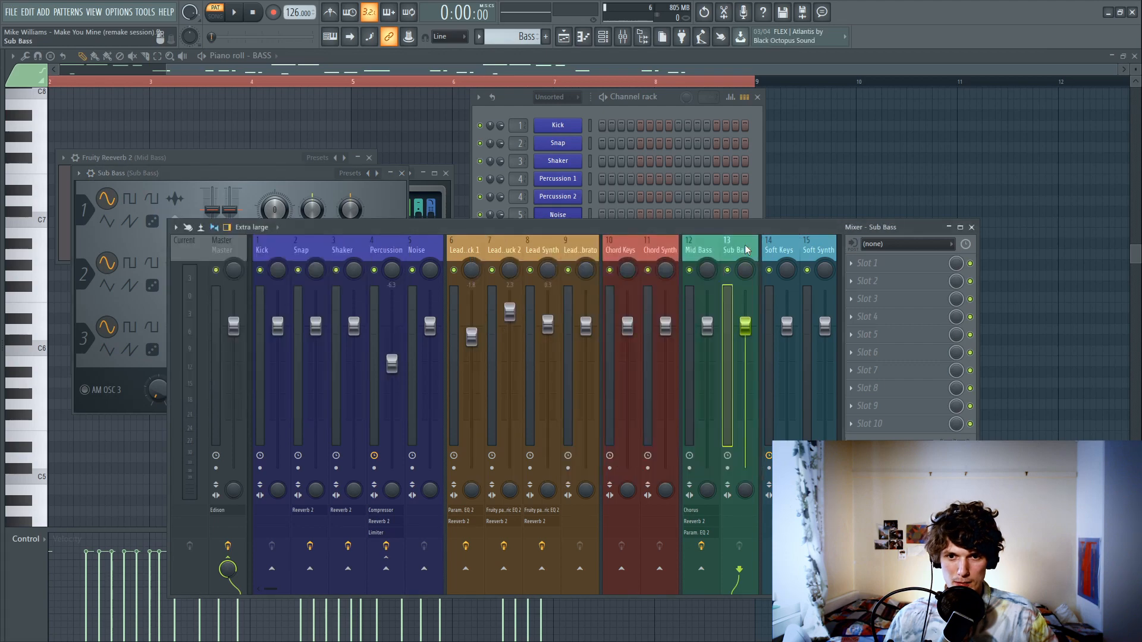
click(861, 298)
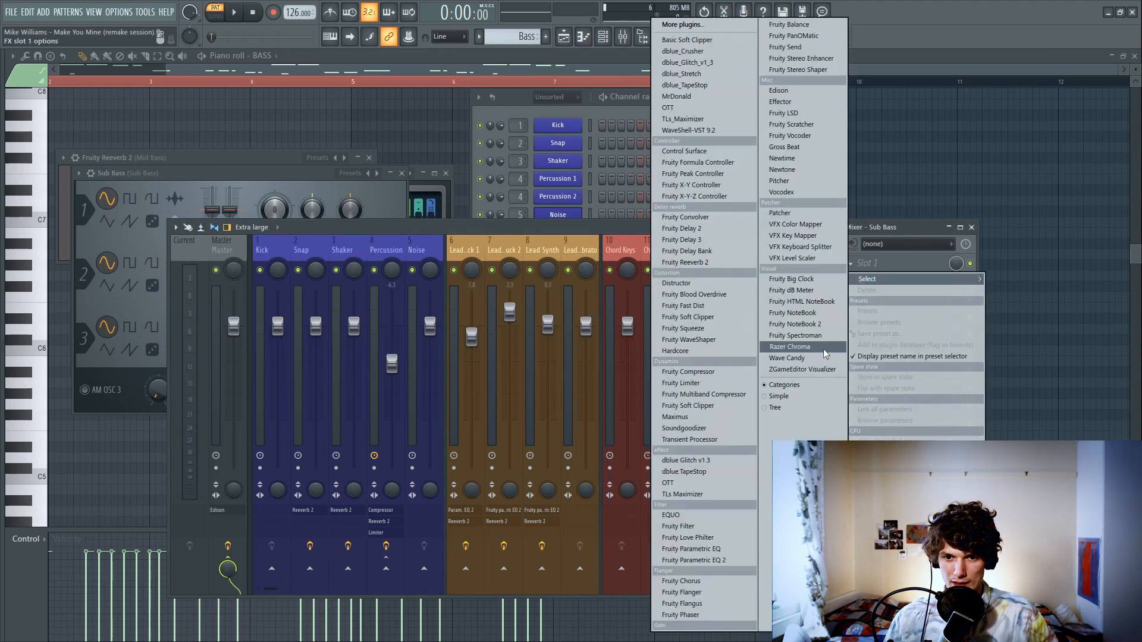
click(739, 560)
click(78, 173)
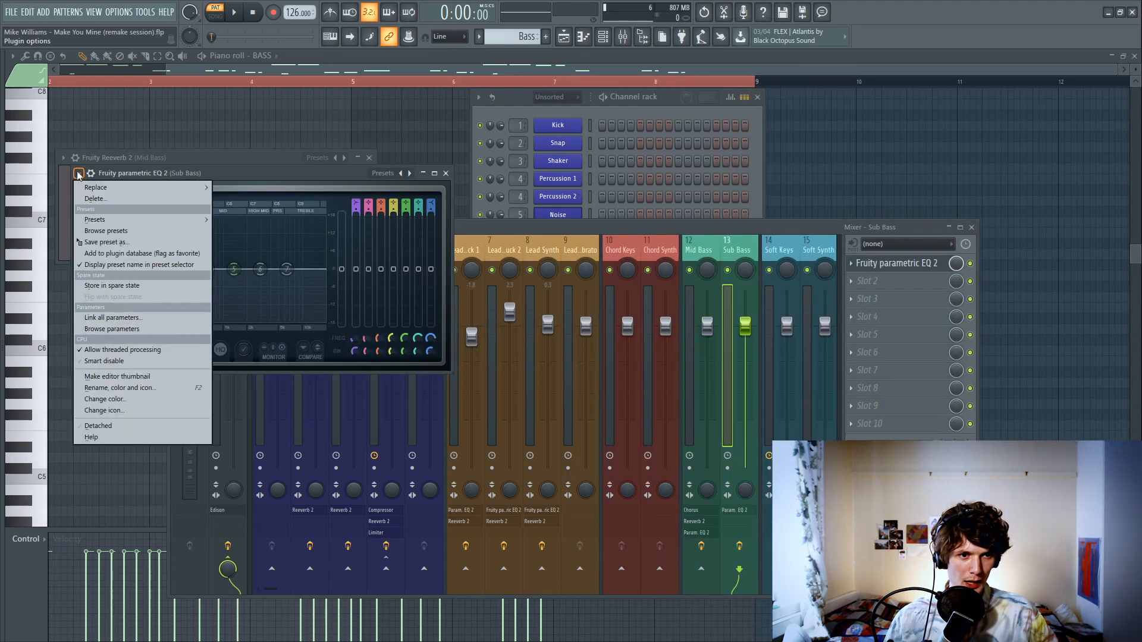
mouse_move(119, 219)
click(232, 241)
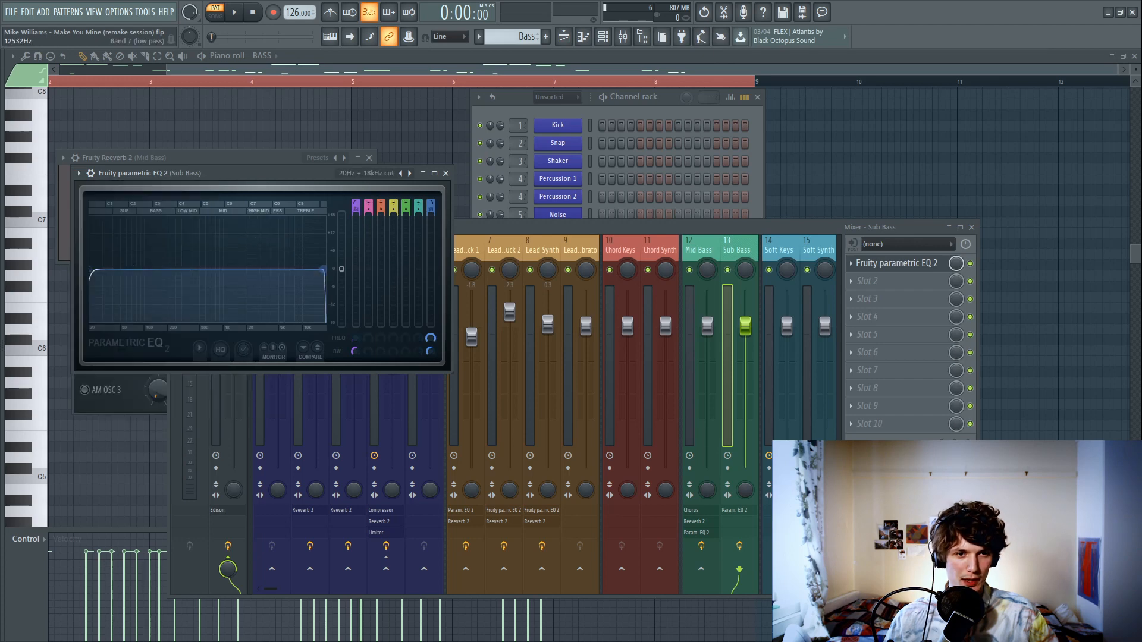
Step: Audition Sub Bass with only a low-pass at about 168 Hz, and with only a high-pass at about 274 Hz
drag(208, 268, 164, 268)
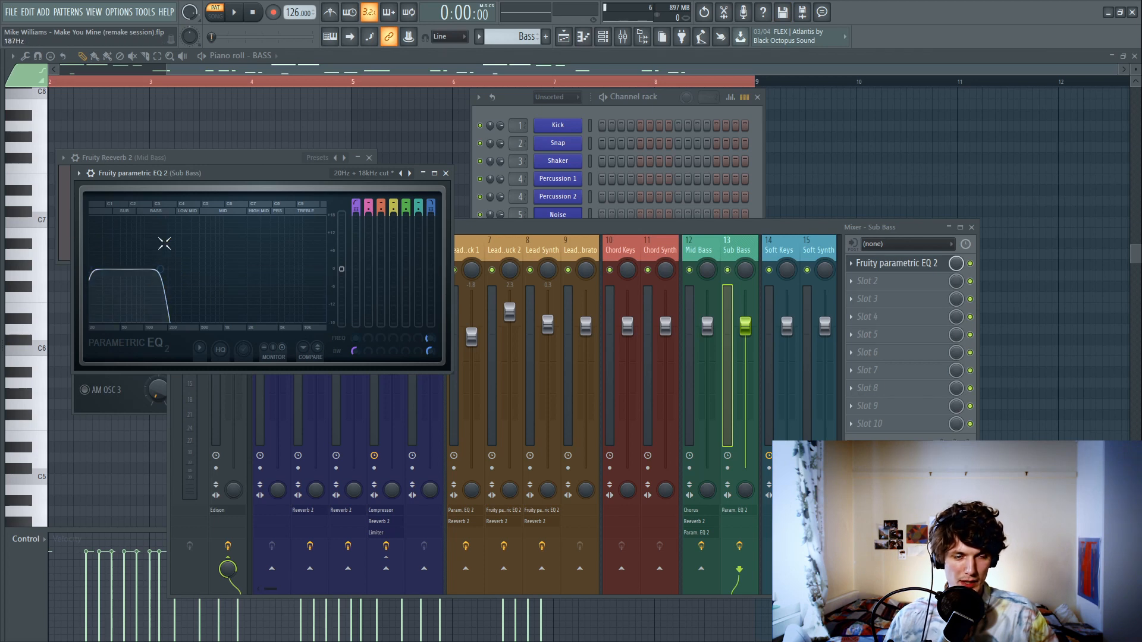
key(space)
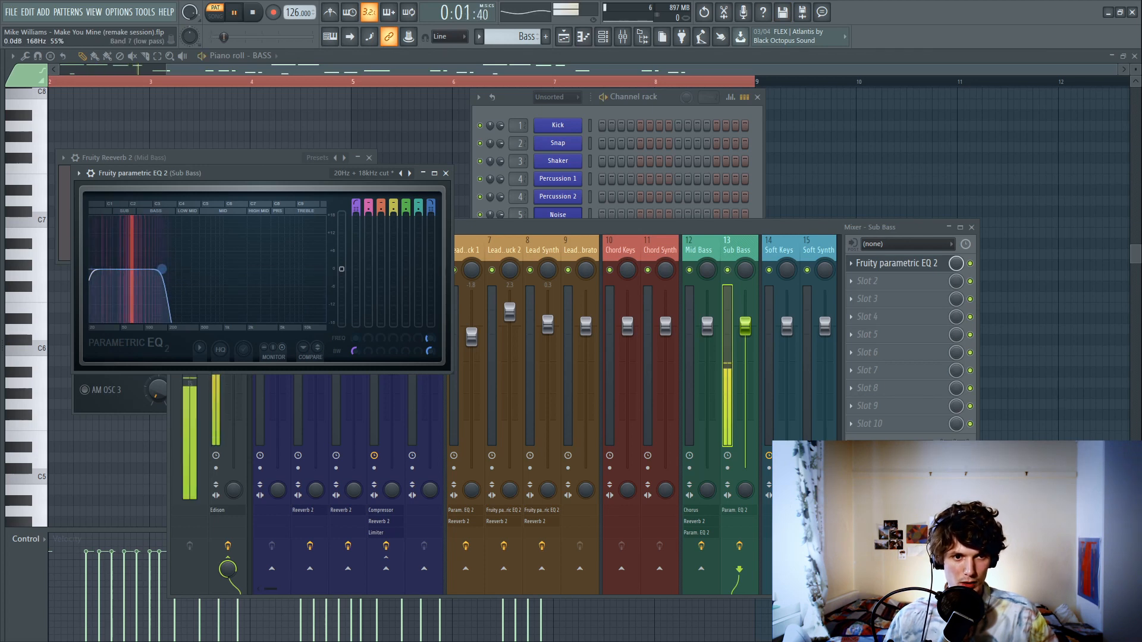
drag(162, 269, 326, 269)
key(space)
drag(89, 269, 178, 269)
key(space)
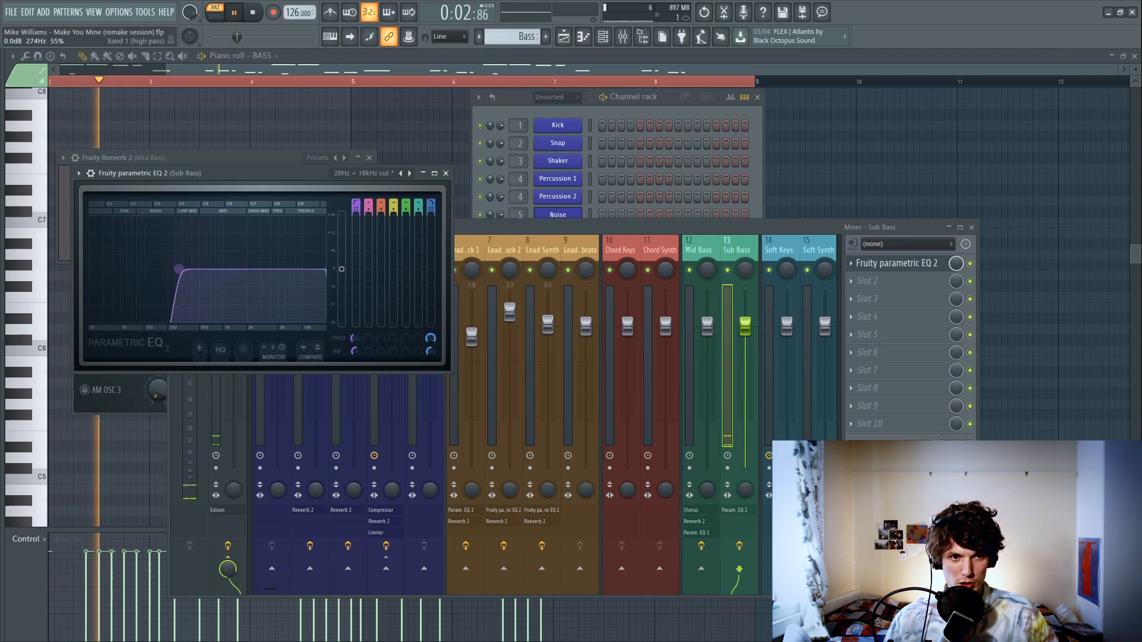
Step: Return the high-pass of Sub Bass's EQ to its lowest frequency and lower the low-pass to about 193 Hz during playback
drag(179, 269, 89, 269)
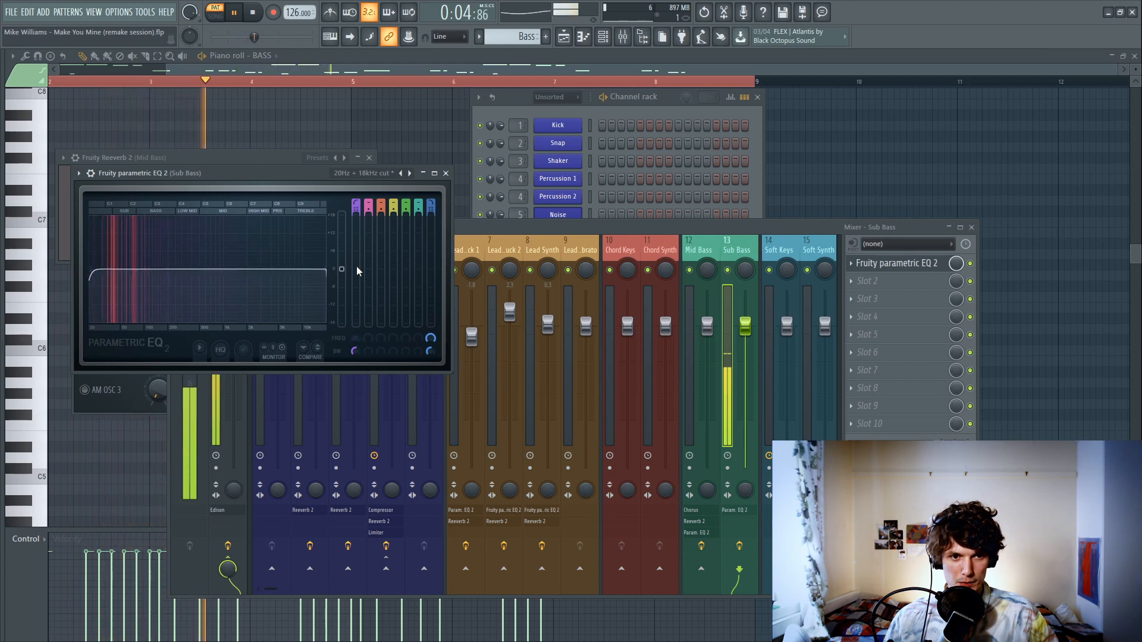
drag(325, 269, 169, 269)
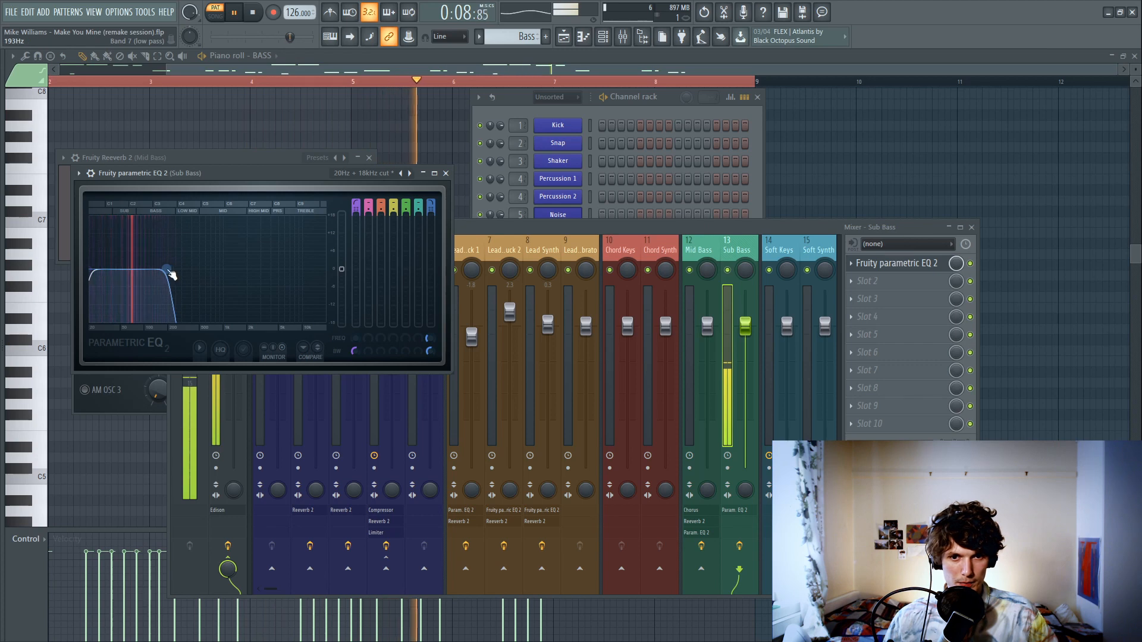
key(space)
Step: Unmute the Mid Bass channel and raise its mixer fader to about 1.8 dB while both basses play
click(681, 109)
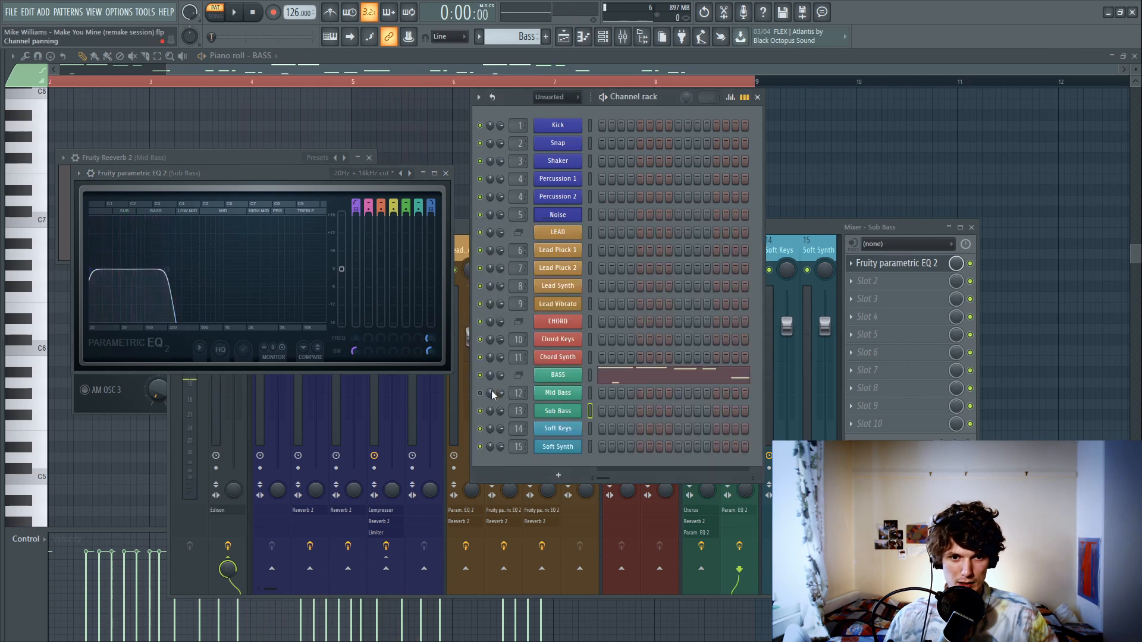
key(space)
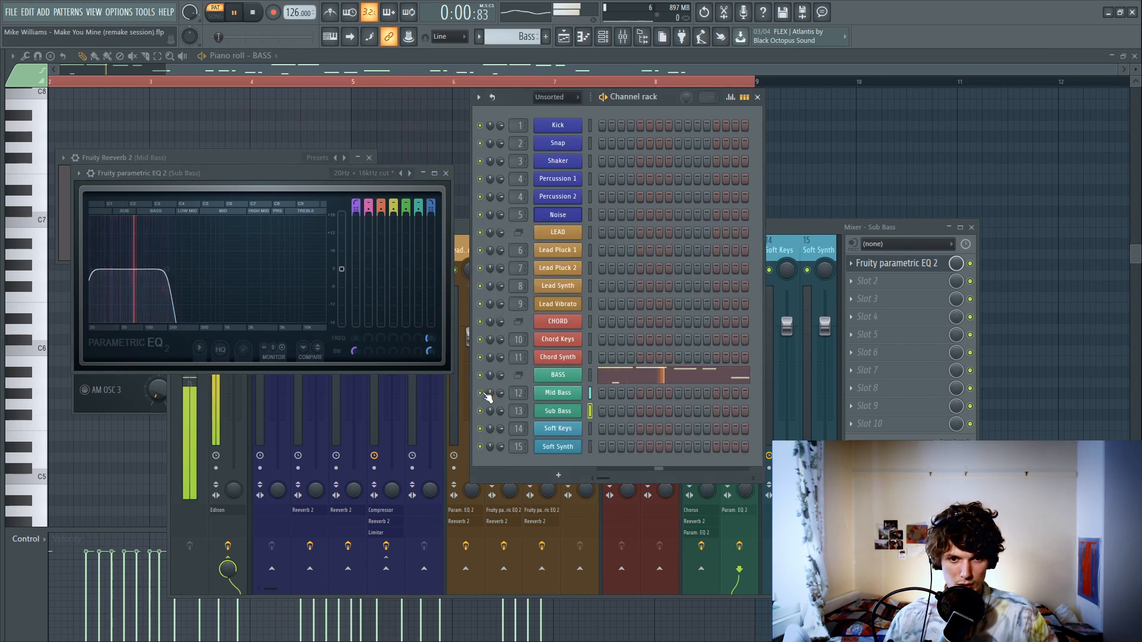
click(795, 228)
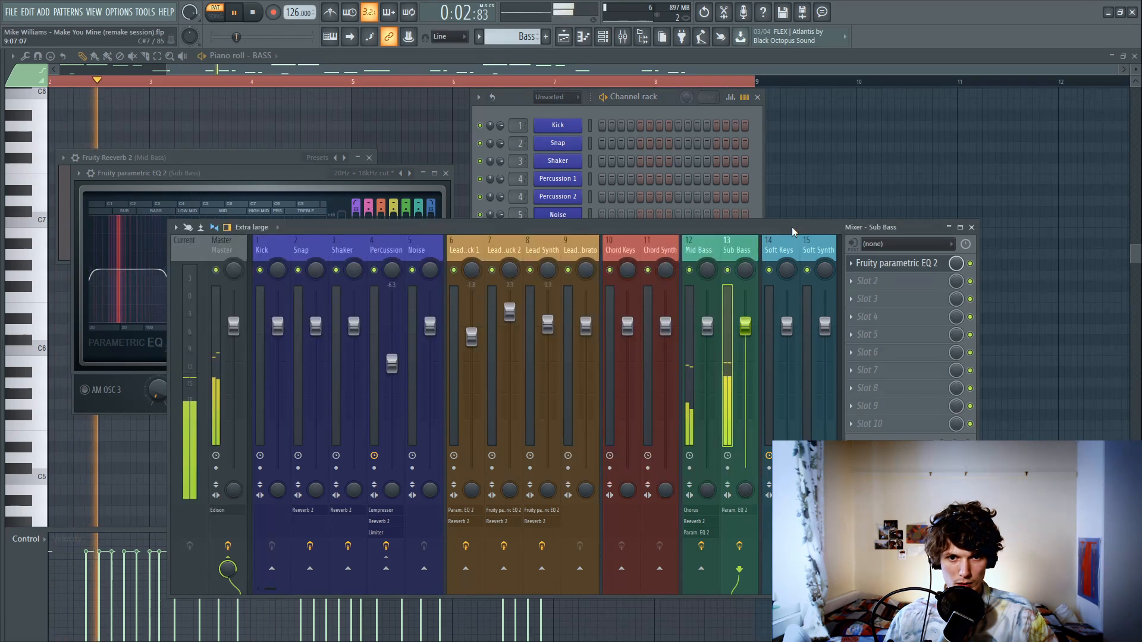
drag(706, 325, 744, 326)
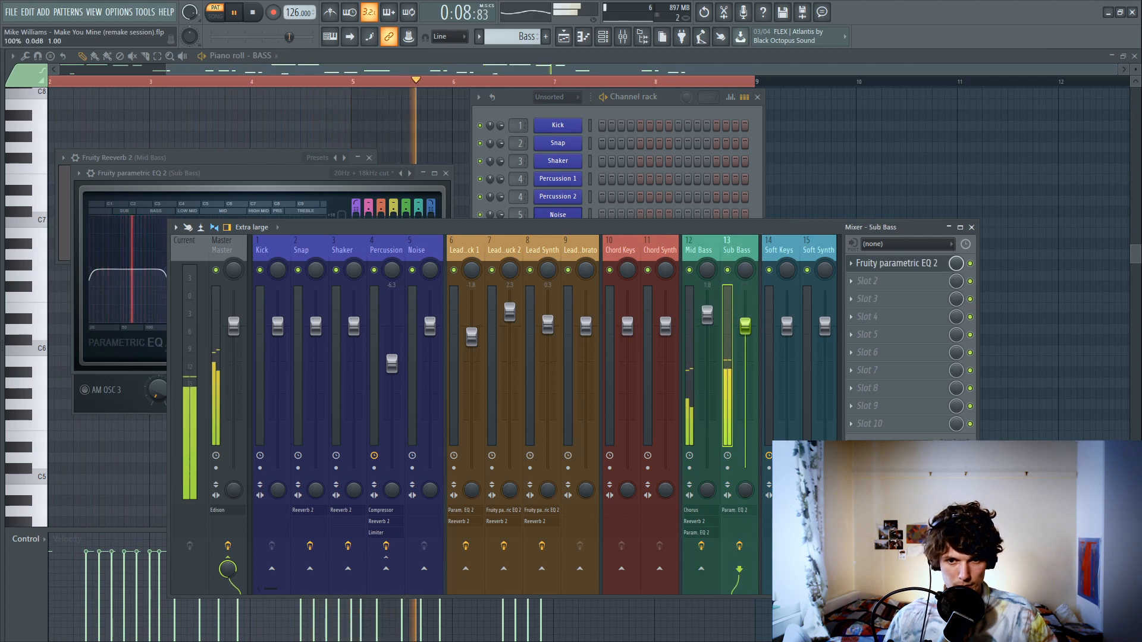
key(space)
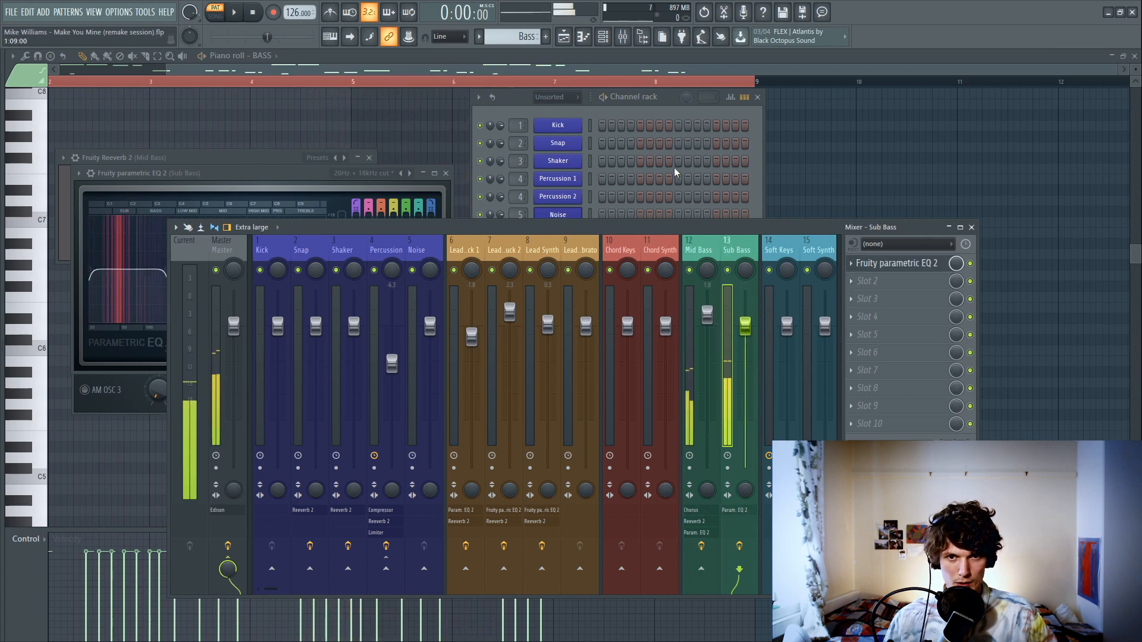
Step: Unmute both Bass clips in the playlist and play the arrangement in song mode
click(667, 98)
click(556, 38)
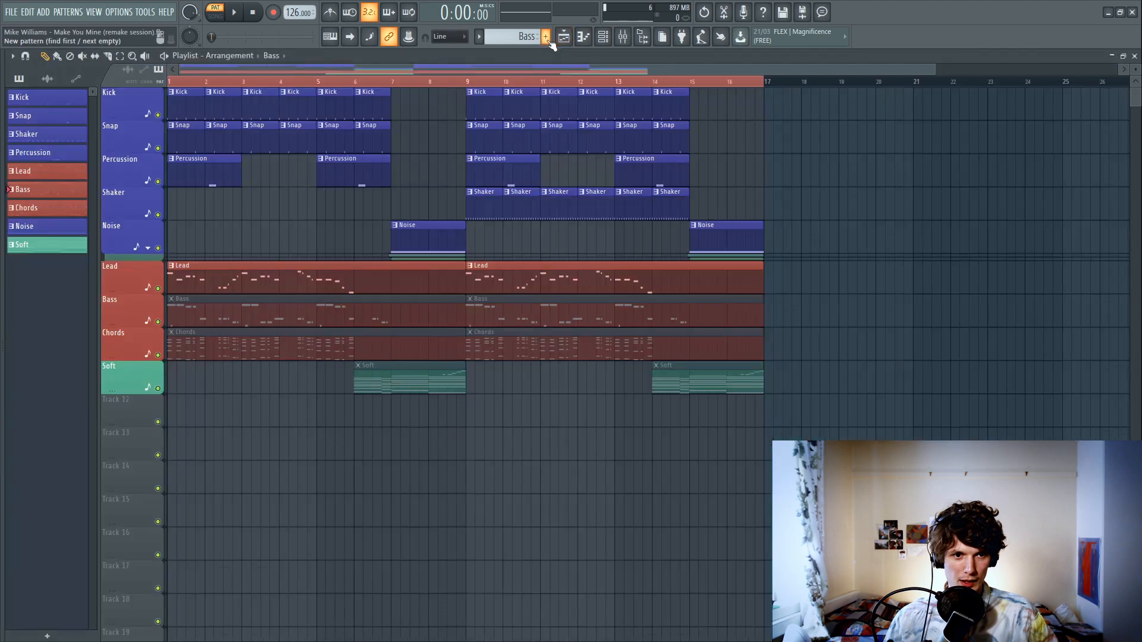
key(l)
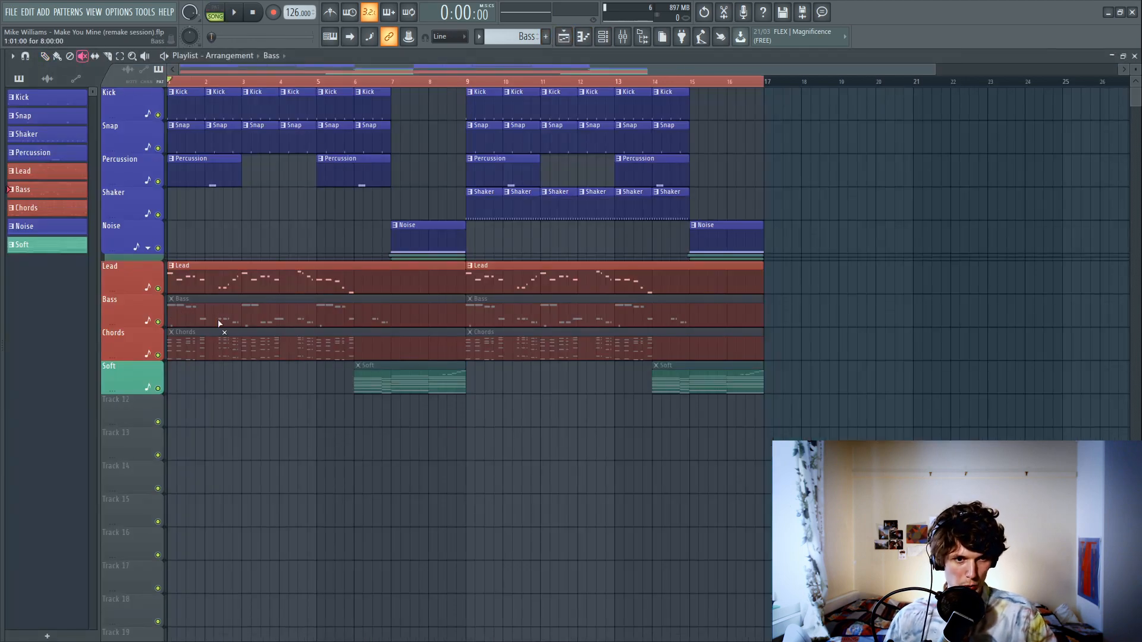
click(196, 317)
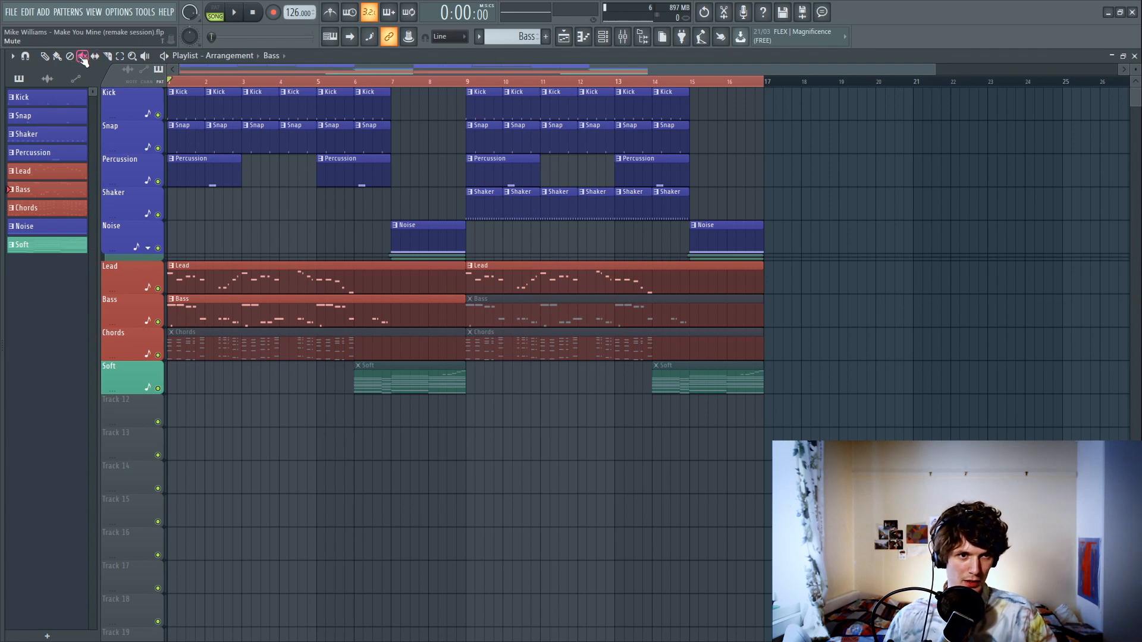
click(553, 303)
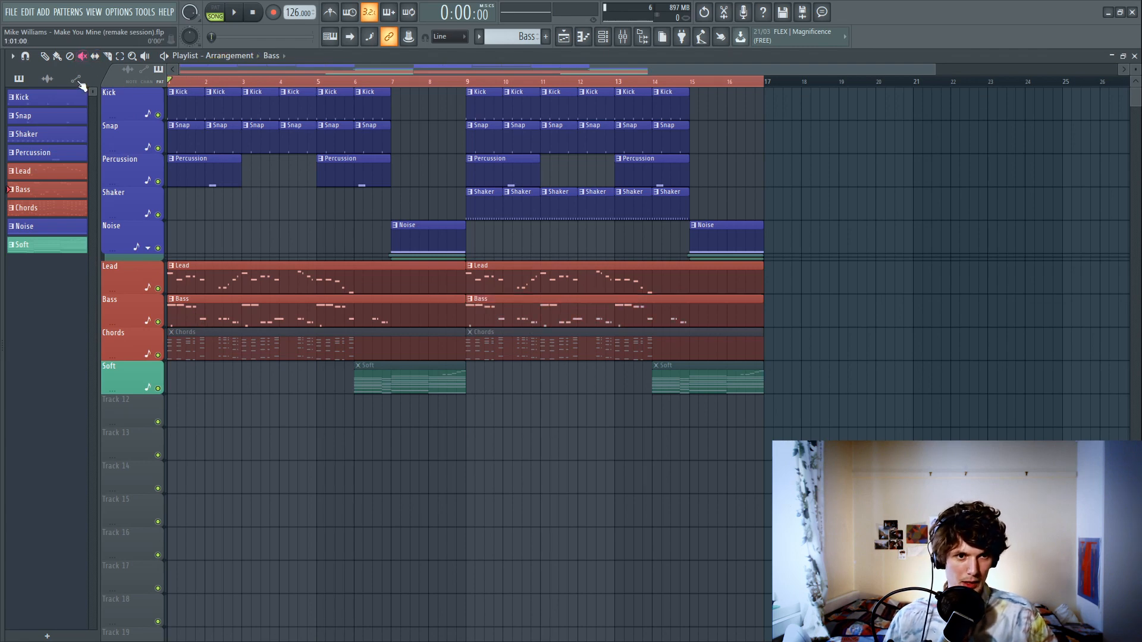
key(space)
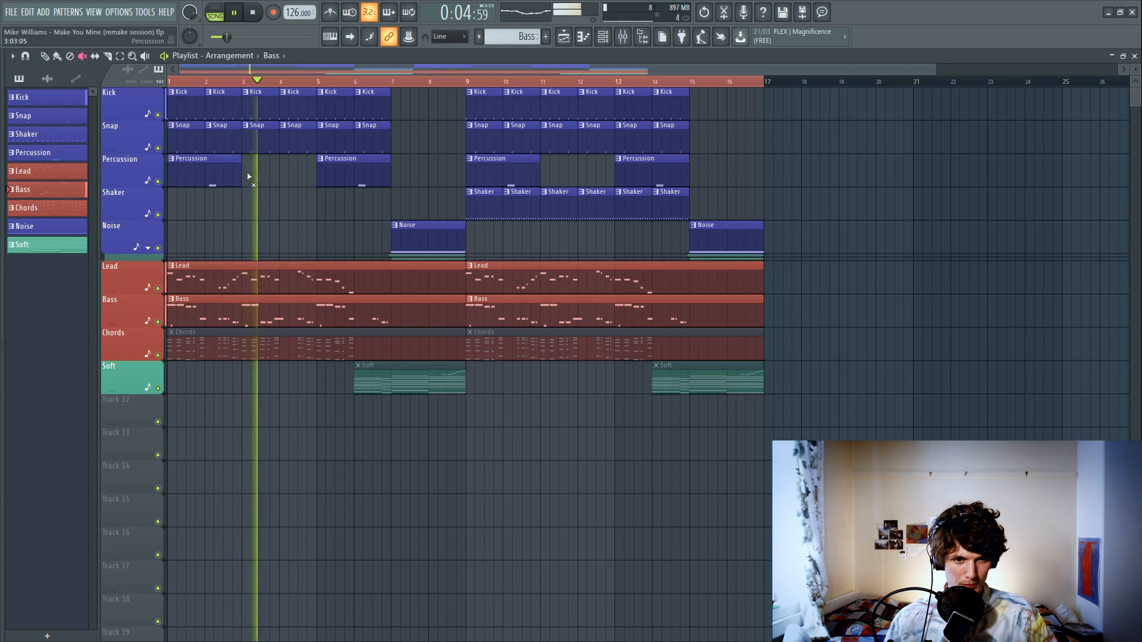
key(space)
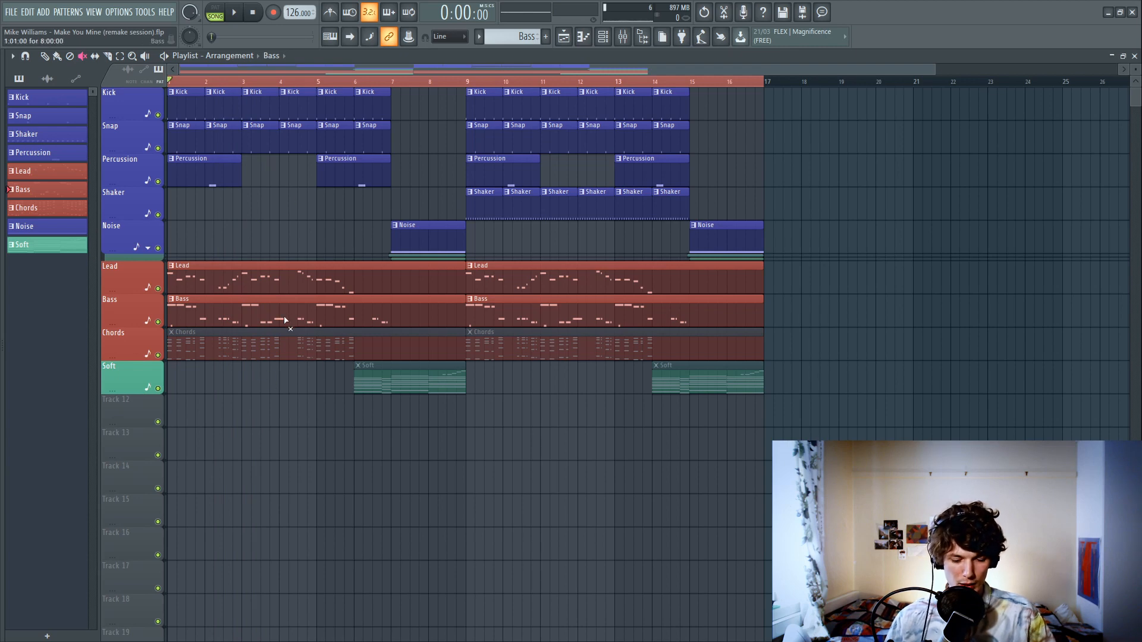
Step: Open the first Chords clip in the piano roll
key(p)
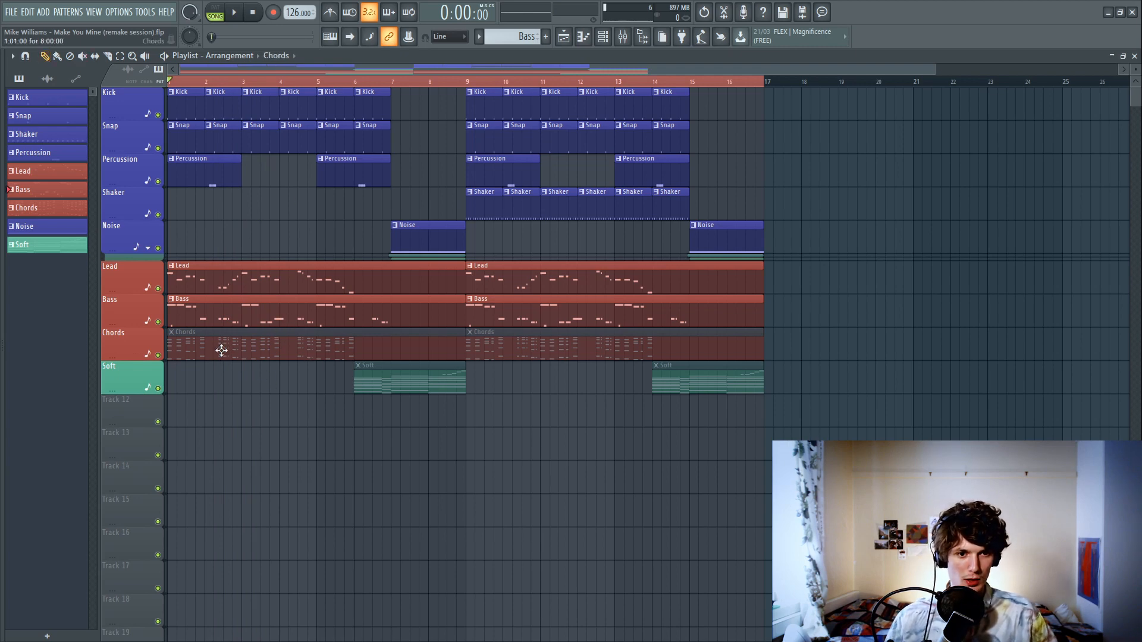
double_click(221, 351)
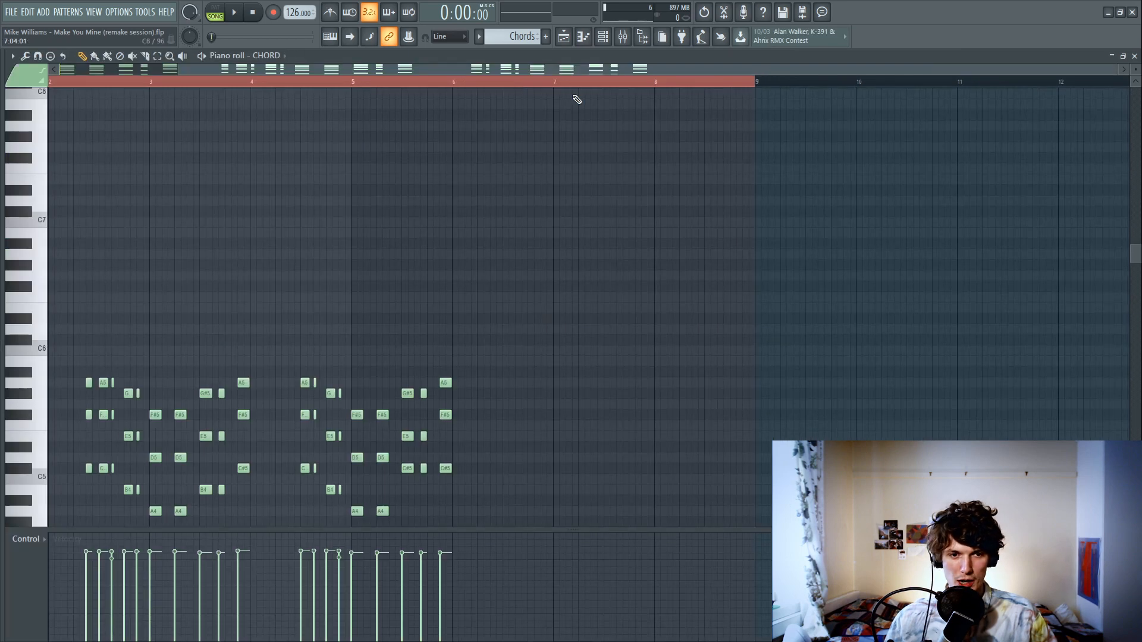
Step: Show the channel rack and play the start of the Chords pattern
key(F6)
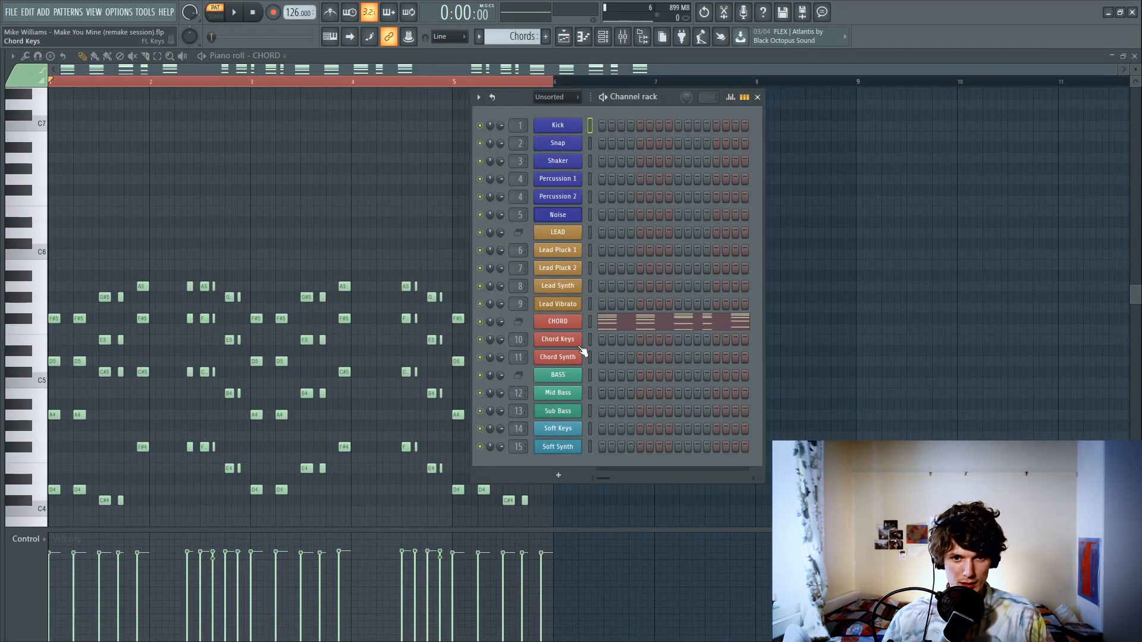
key(space)
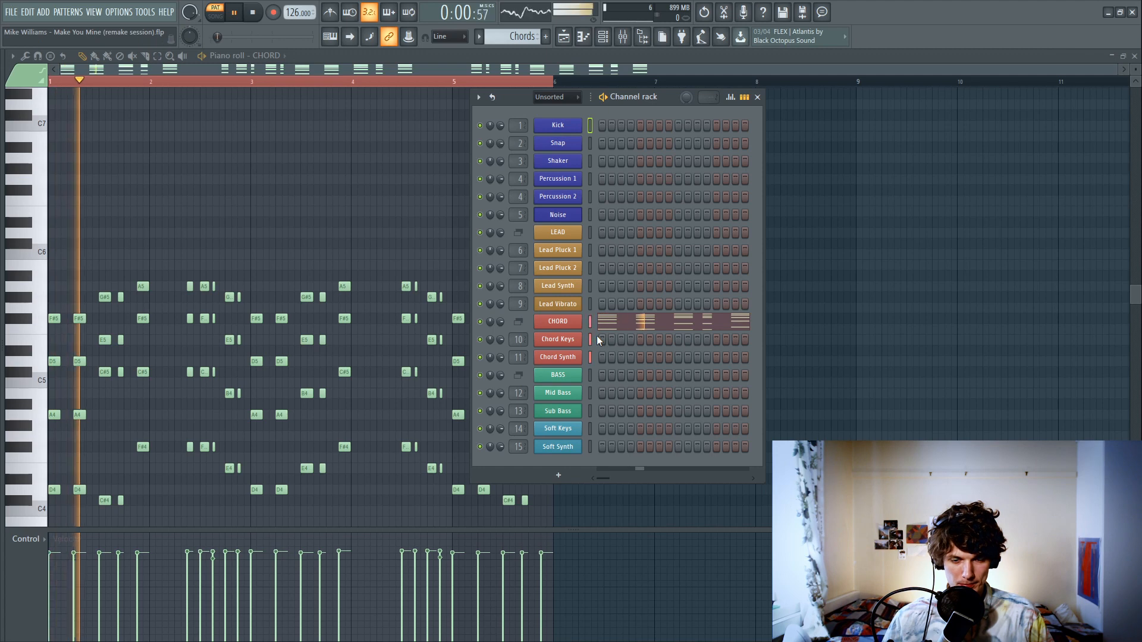
key(space)
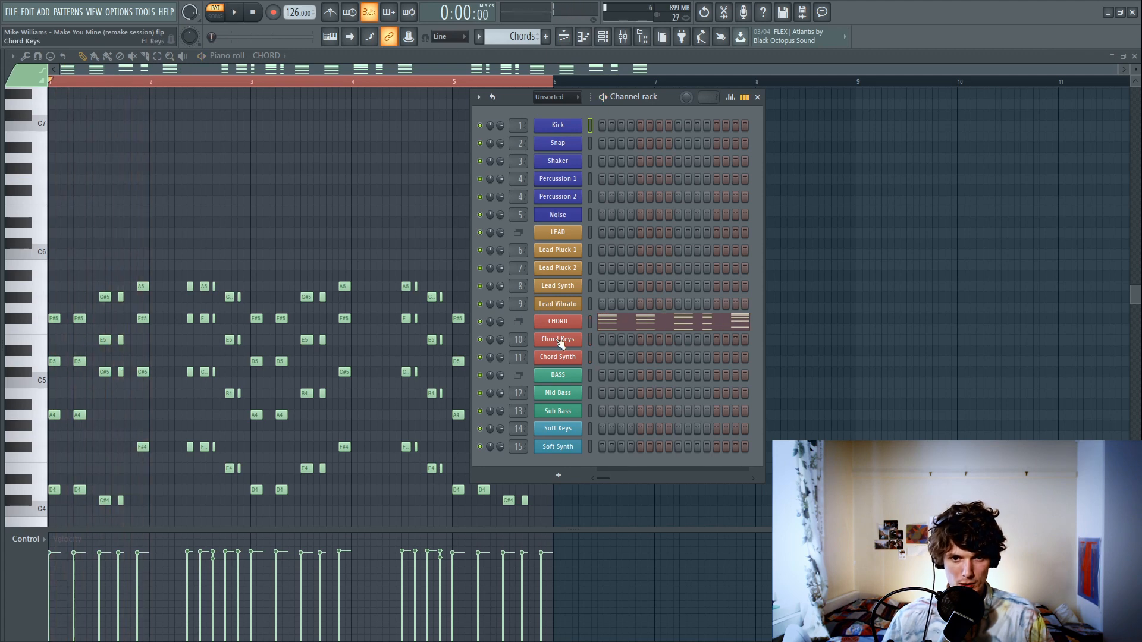
Step: Open the Chord Keys instrument, mute Chord Synth and play the pattern to hear the keys alone
click(569, 340)
click(566, 361)
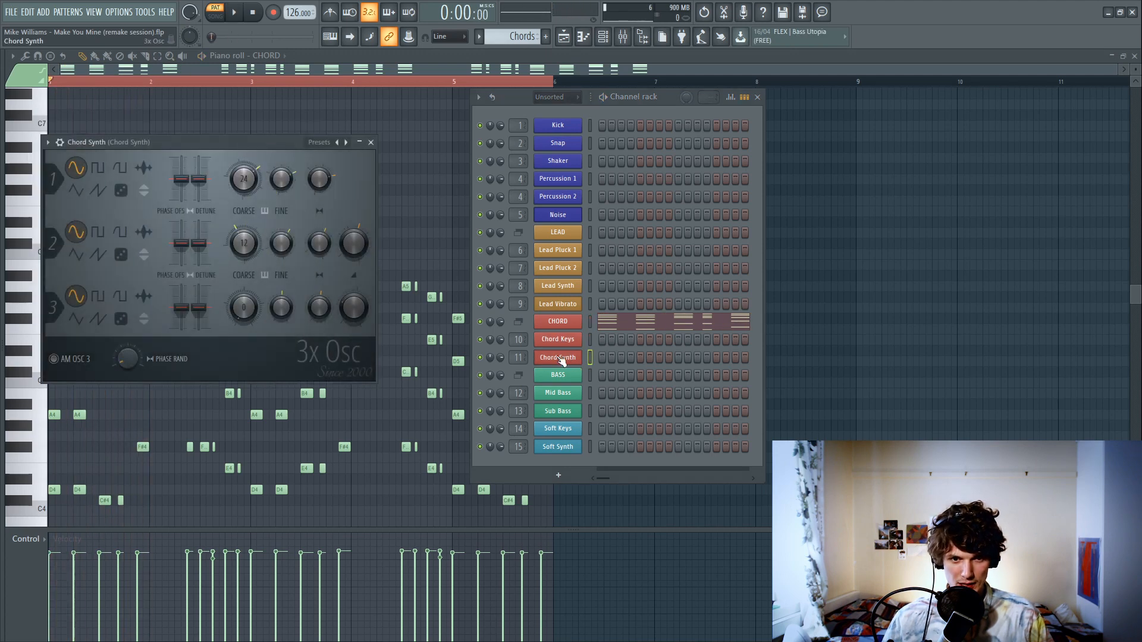
click(565, 340)
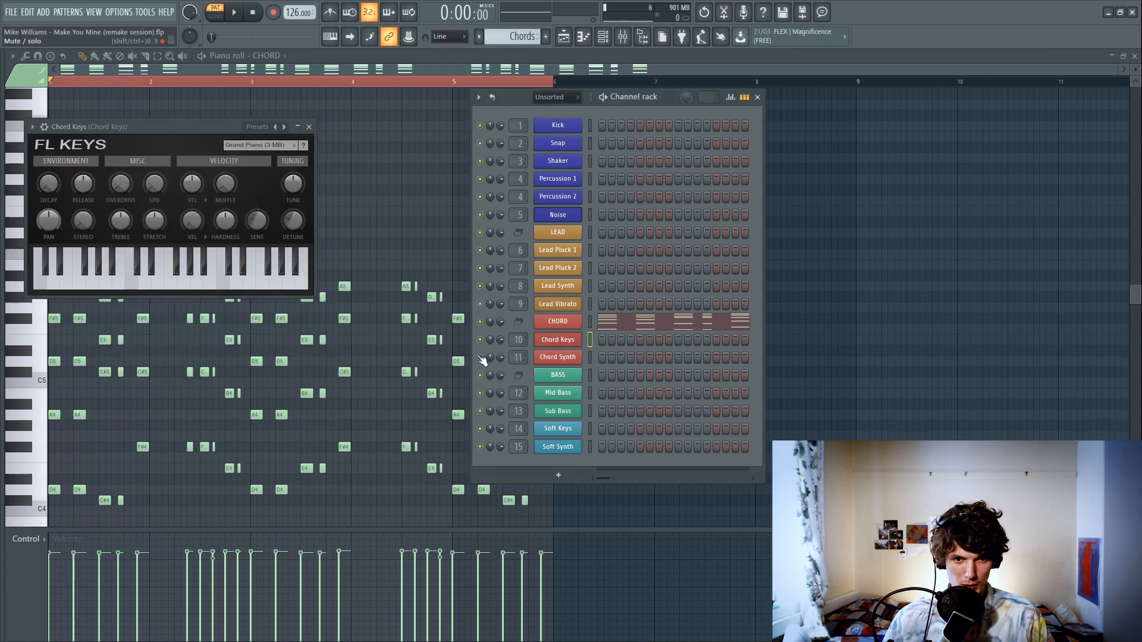
key(space)
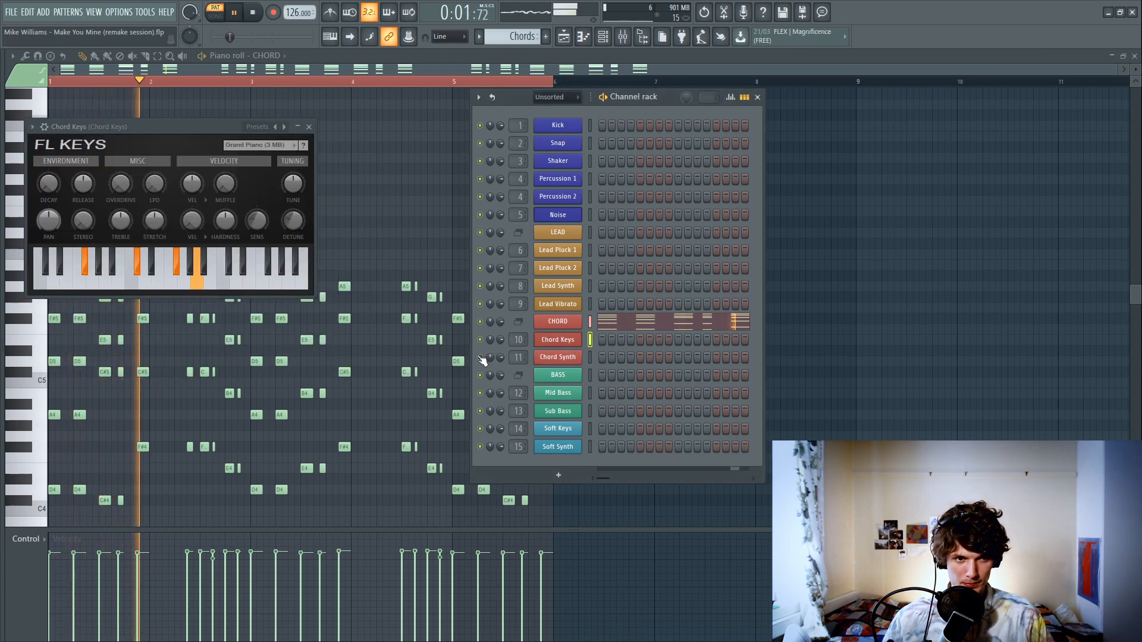
key(space)
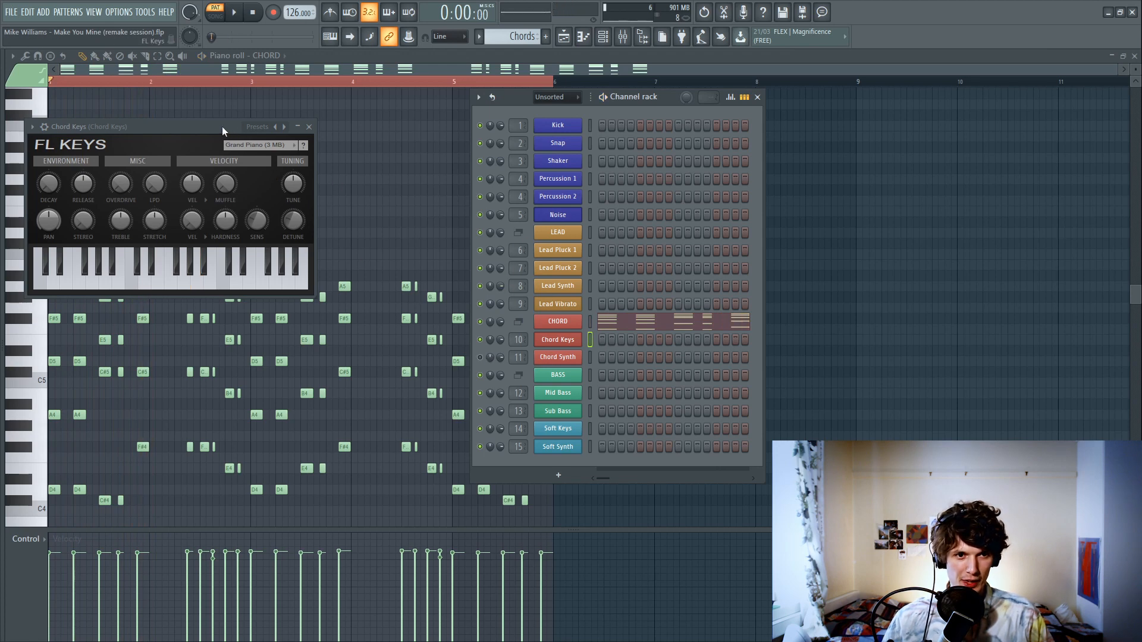
Step: Raise Chord Keys' treble to 100% in FL Keys and adjust its hardness and overdrive during playback
drag(223, 126, 352, 126)
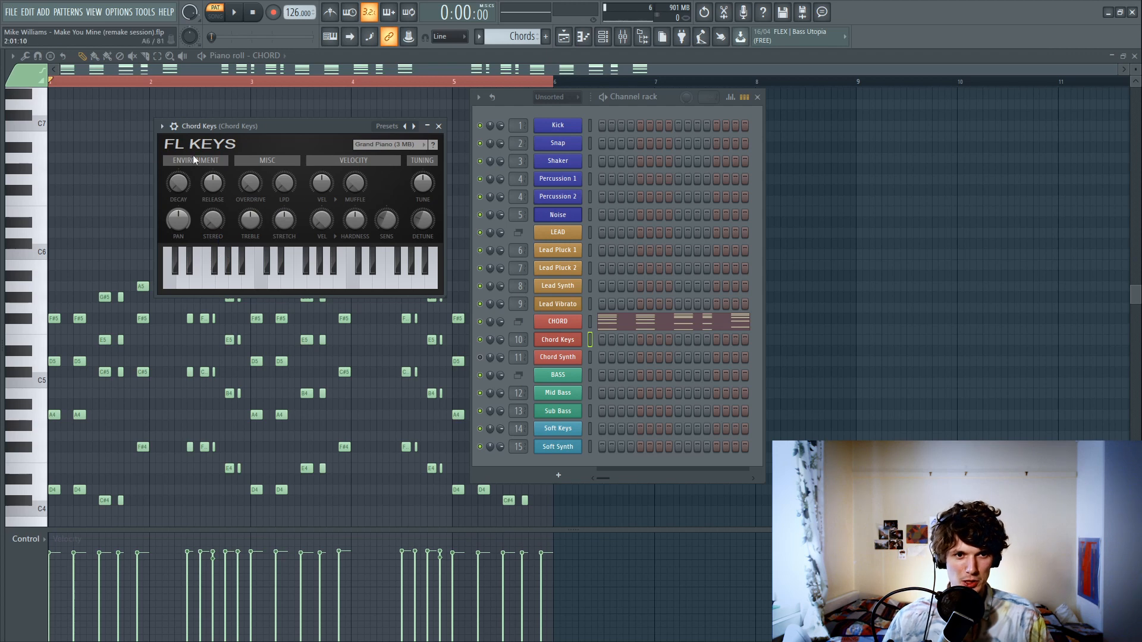
drag(244, 129, 280, 150)
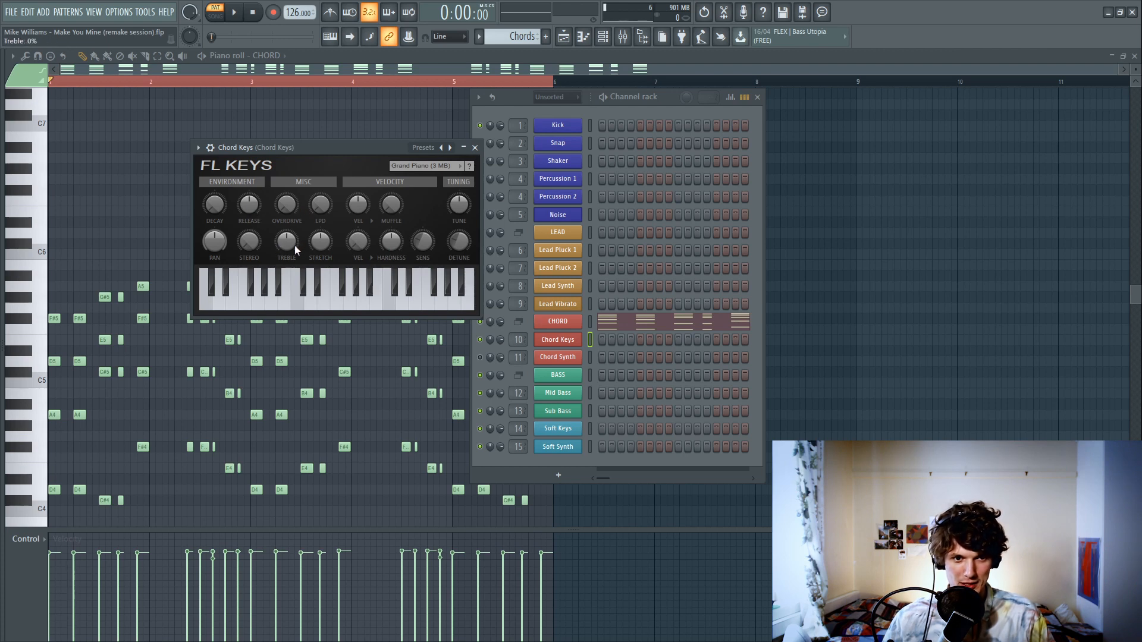
key(space)
drag(295, 246, 295, 178)
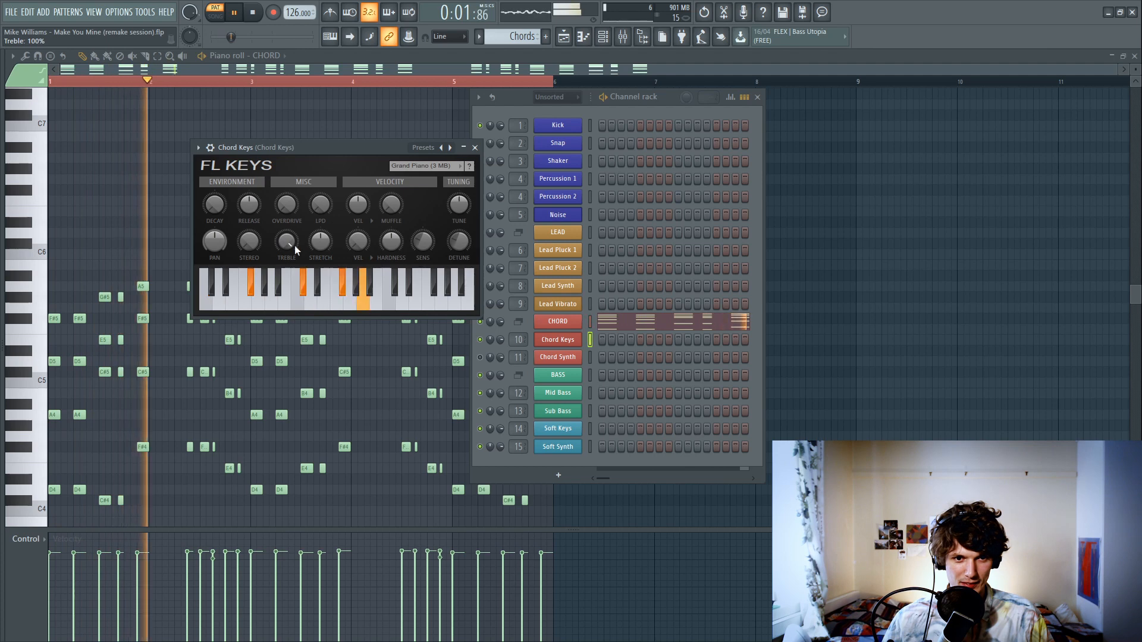
mouse_move(392, 242)
mouse_down()
mouse_move(392, 208)
mouse_move(392, 243)
mouse_up()
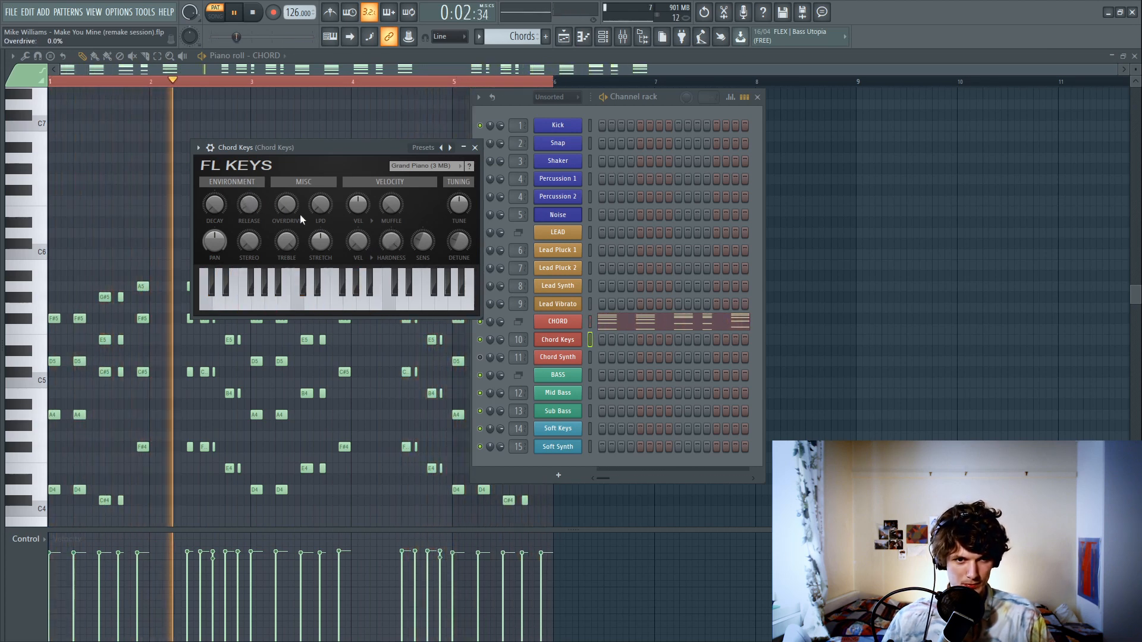
mouse_move(300, 219)
mouse_down()
mouse_move(300, 168)
mouse_move(315, 205)
mouse_up()
key(space)
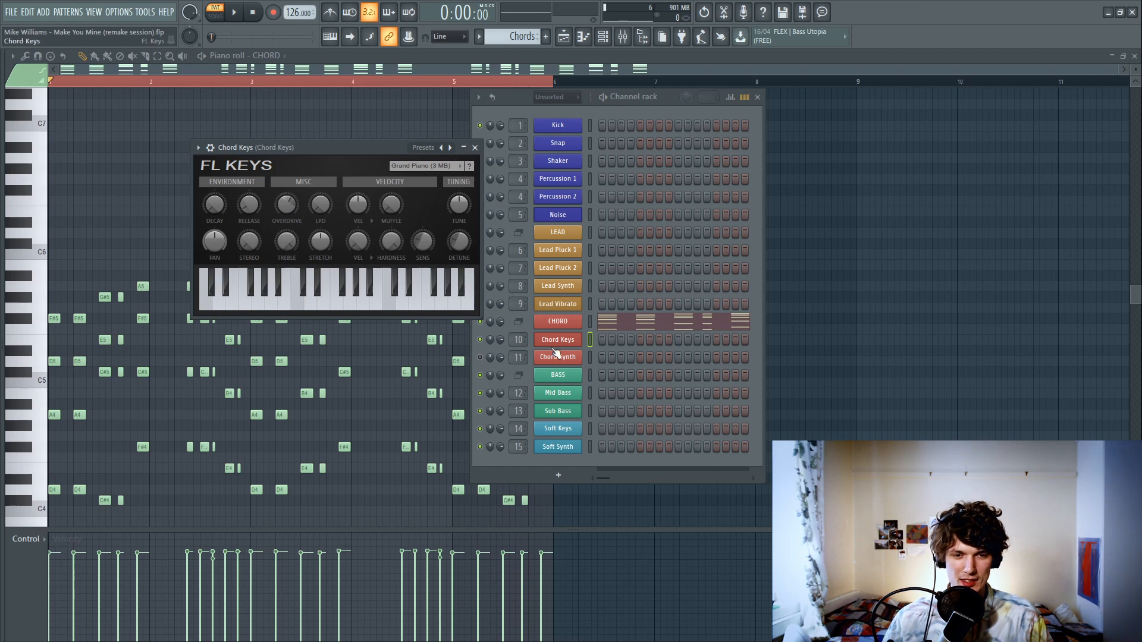
Step: Mute Chord Keys, unmute Chord Synth and audition its 3x Osc sound alone
click(480, 340)
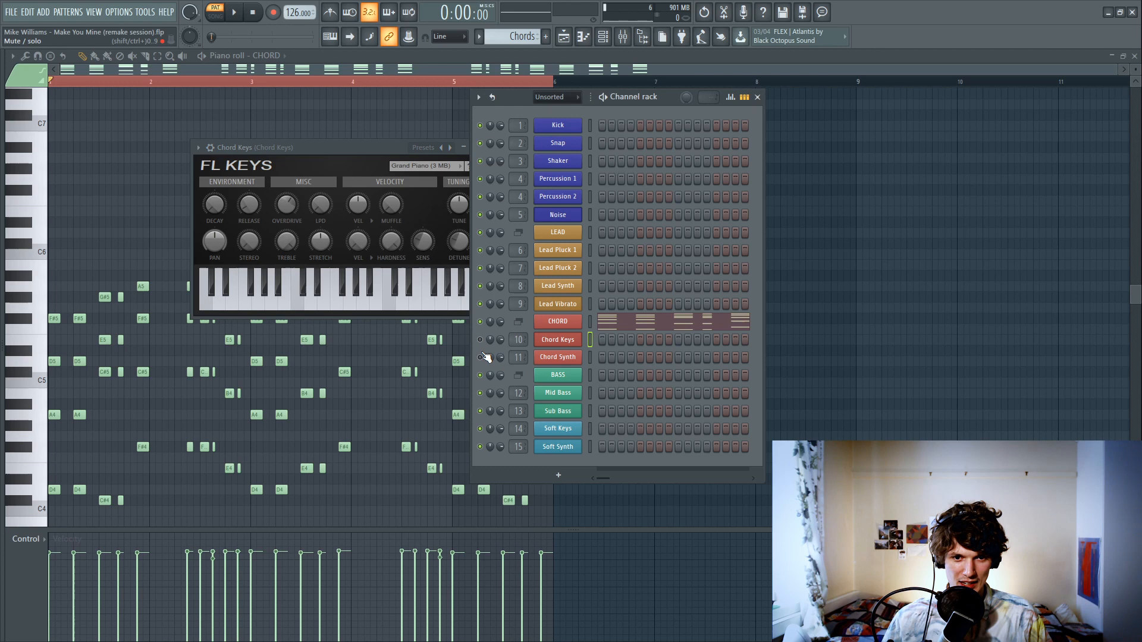
click(569, 358)
key(space)
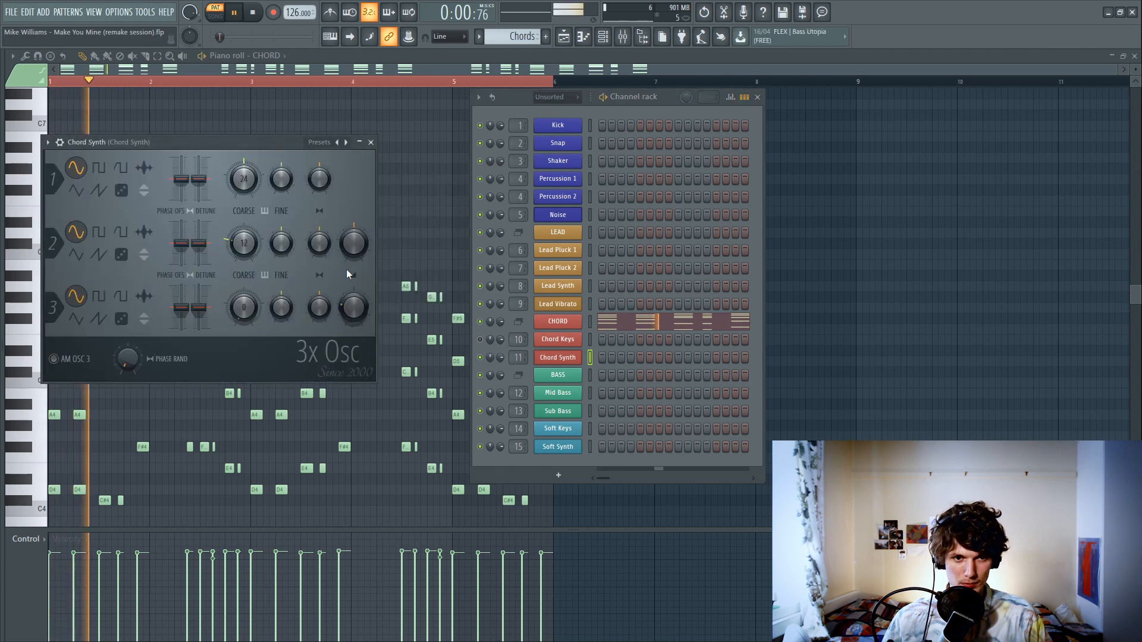
key(space)
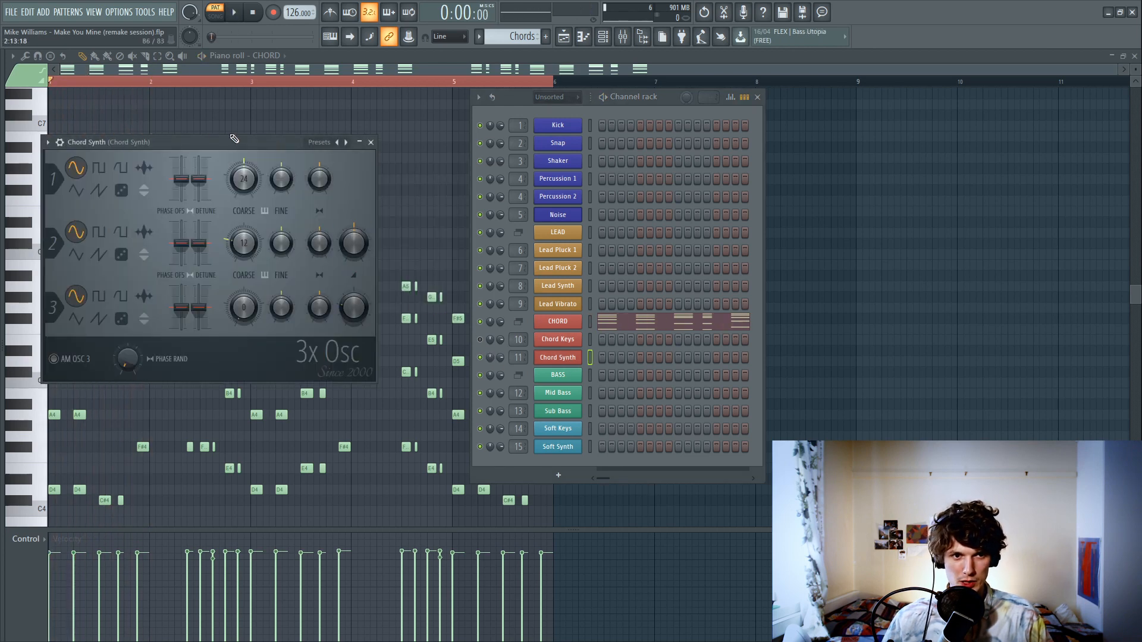
drag(234, 137, 308, 133)
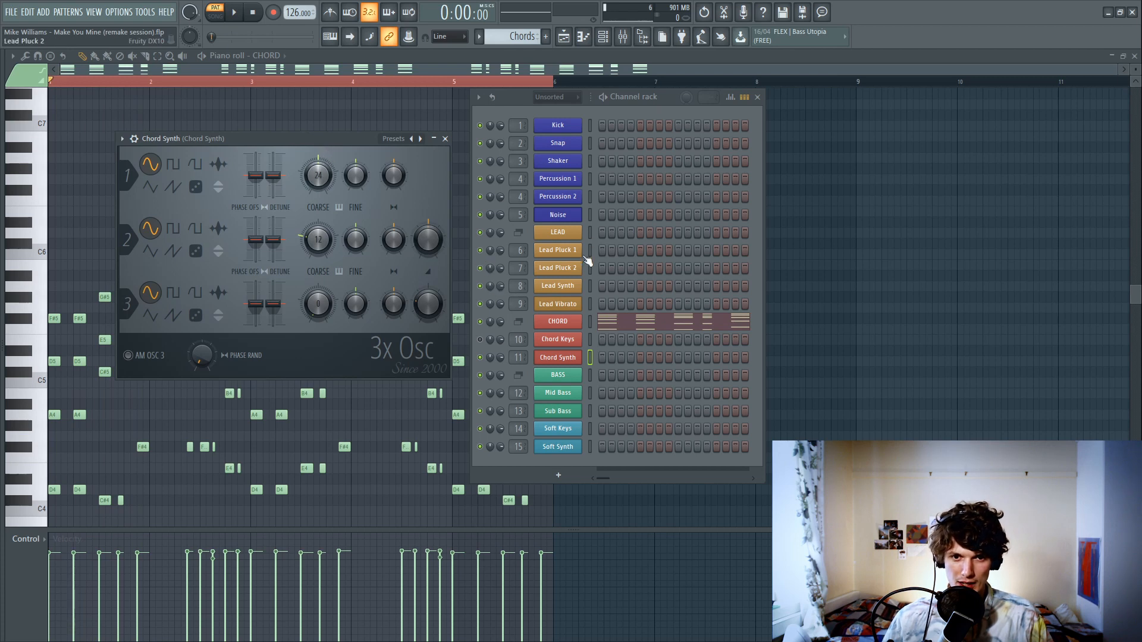
Step: Clone the Lead Synth channel
click(575, 291)
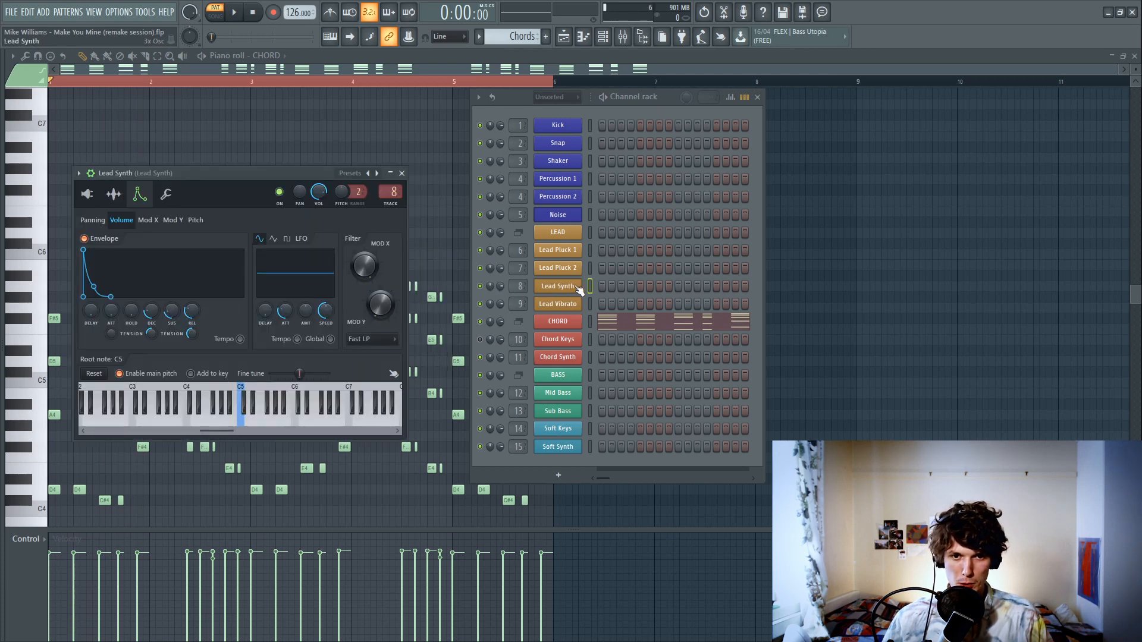
right_click(577, 289)
click(604, 400)
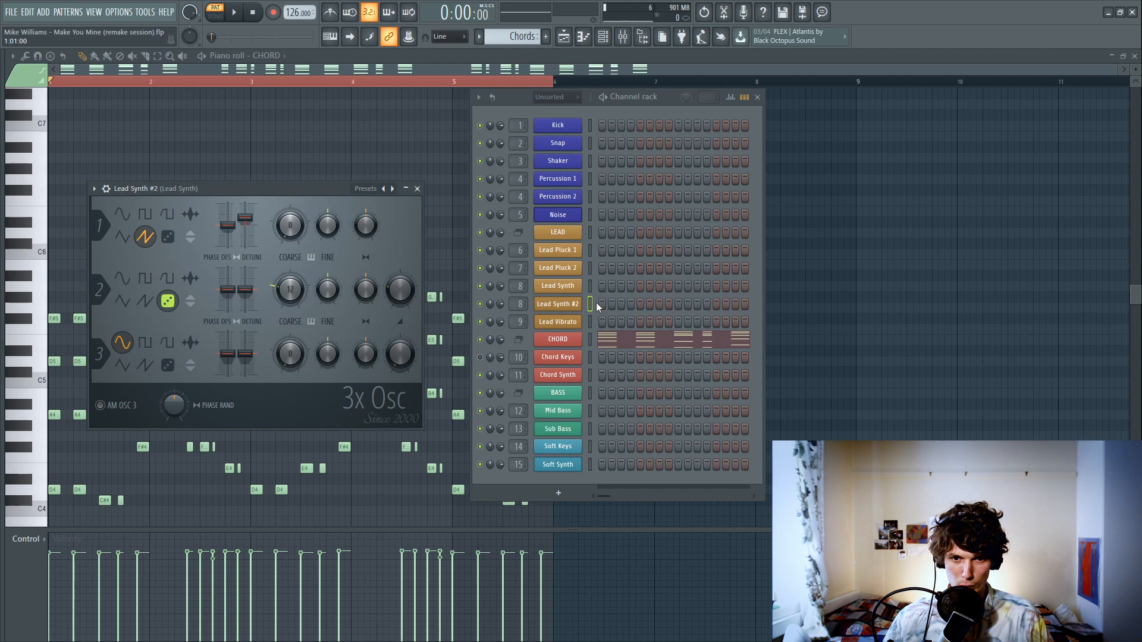
Step: Move the cloned Lead Synth channel directly below Chord Keys and delete the old Chord Synth channel
click(591, 303)
click(591, 304)
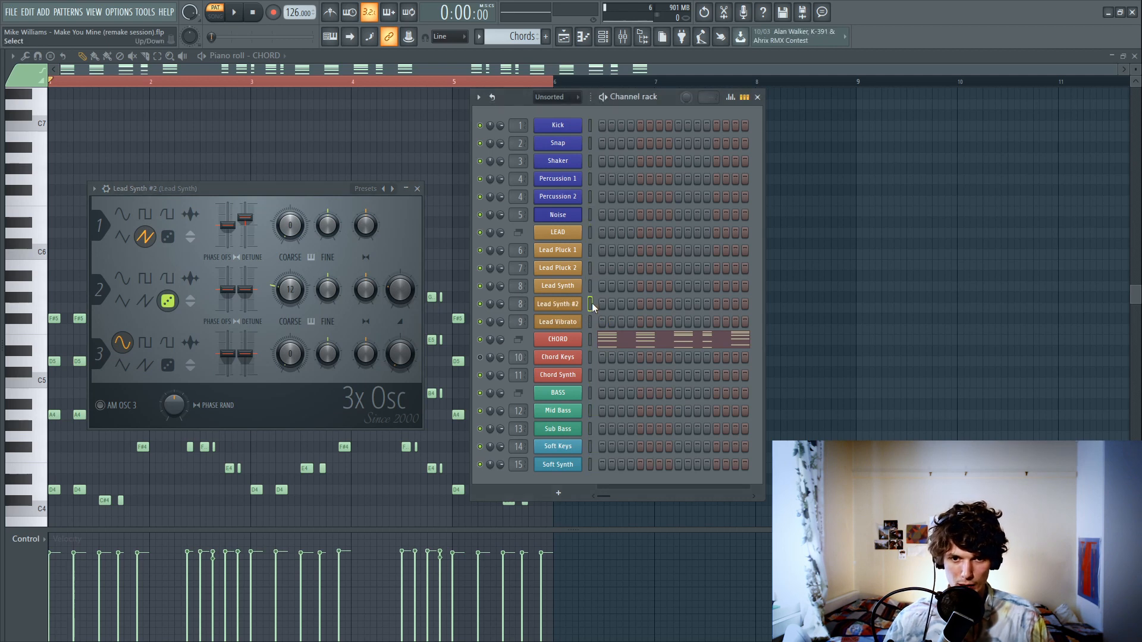
key(alt+Down)
key(alt+Down)
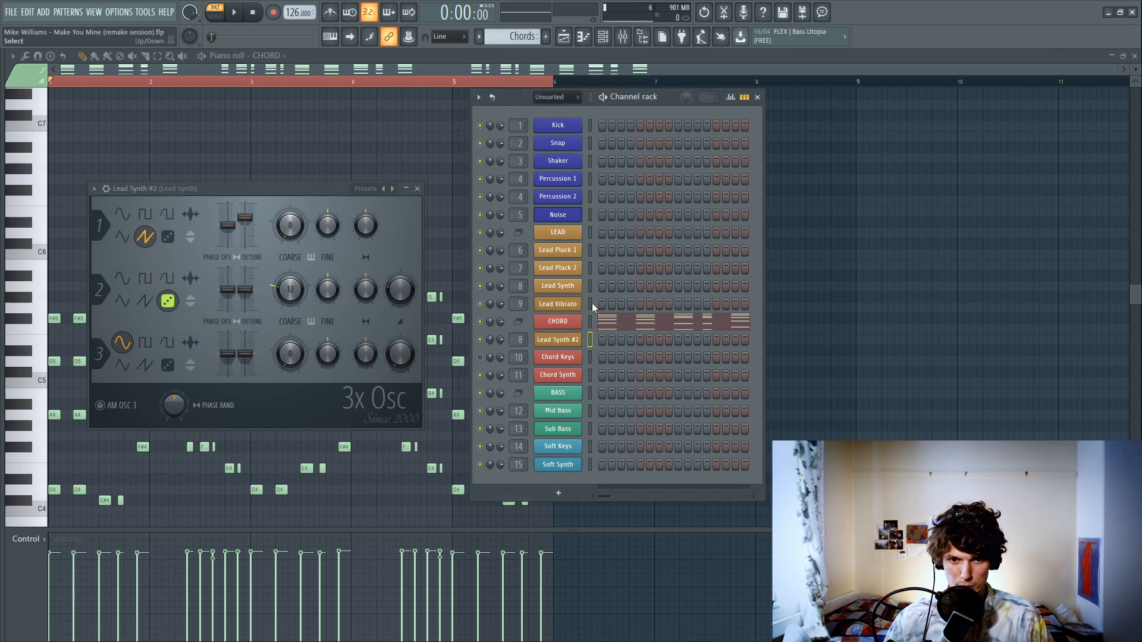
key(alt+Down)
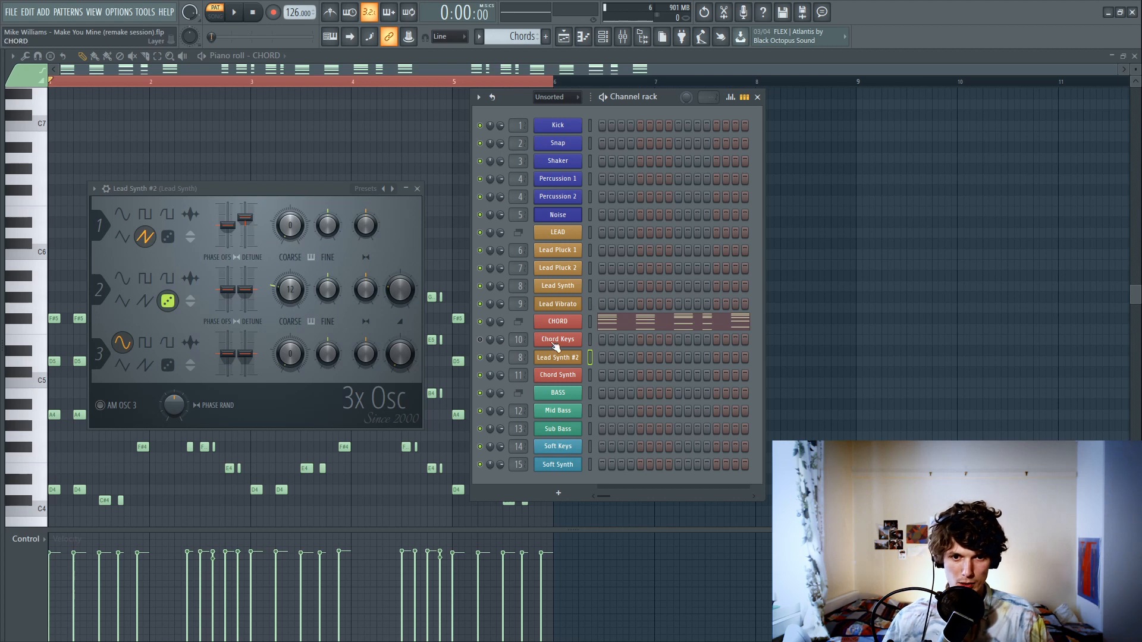
right_click(572, 379)
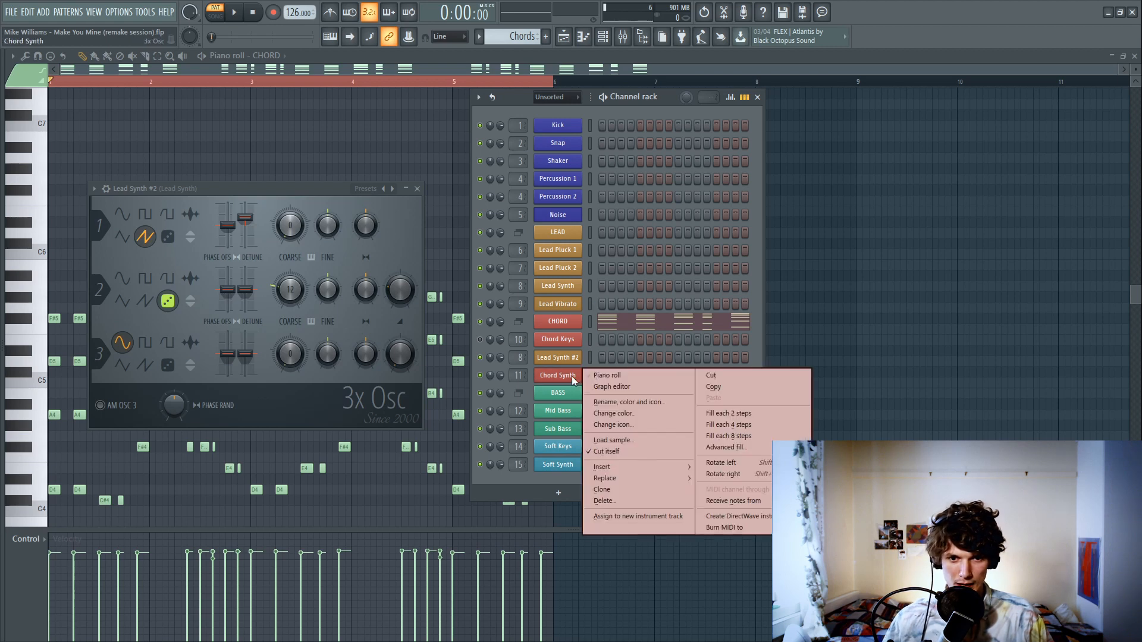
click(629, 499)
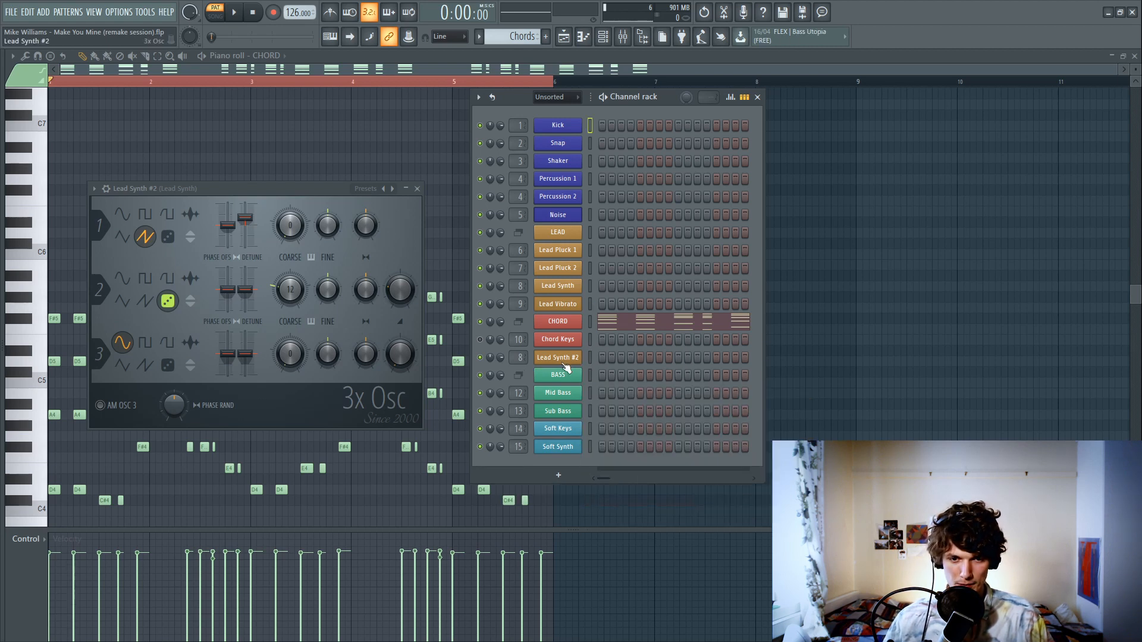
Step: Rename the cloned Lead Synth channel to Chord Synth and colour it red
right_click(576, 357)
click(628, 385)
text(Chor)
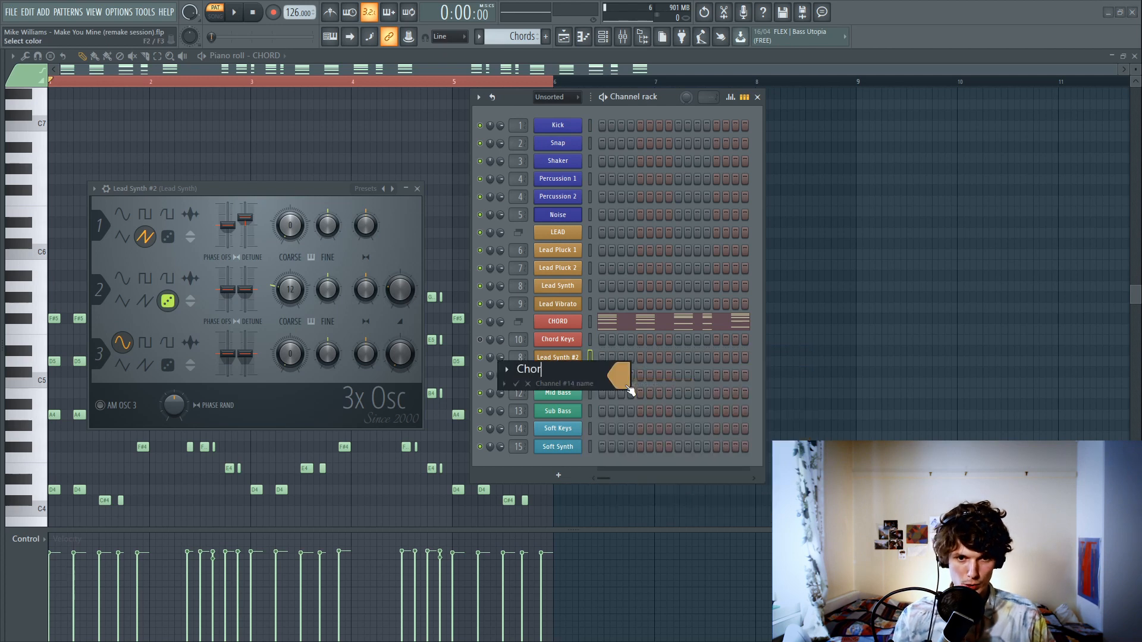
text(d Synth)
click(627, 385)
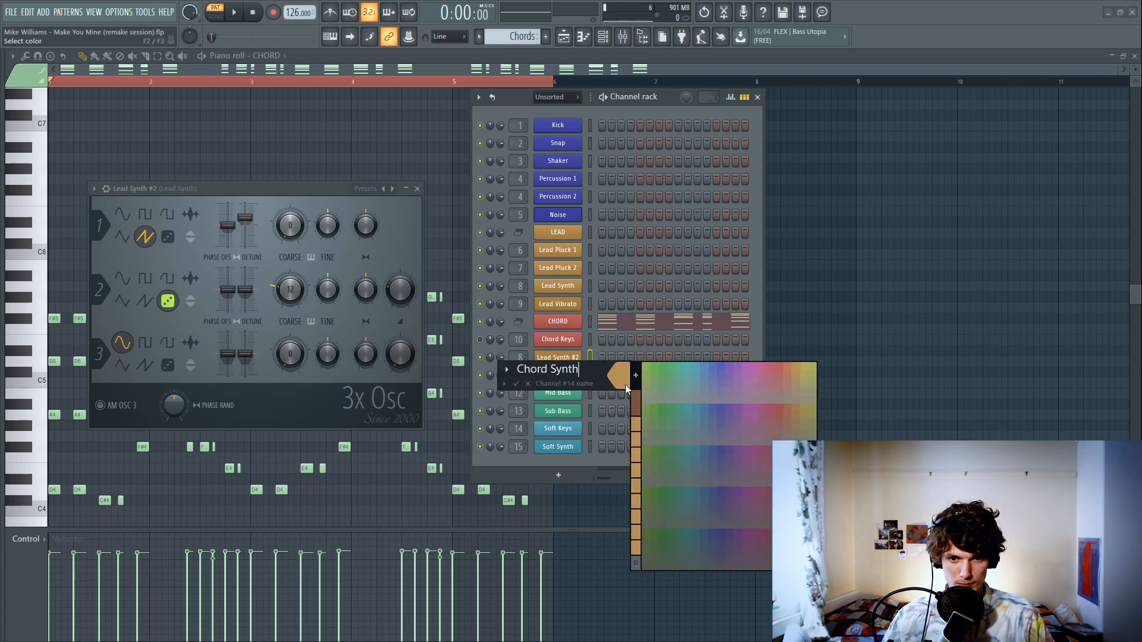
click(782, 365)
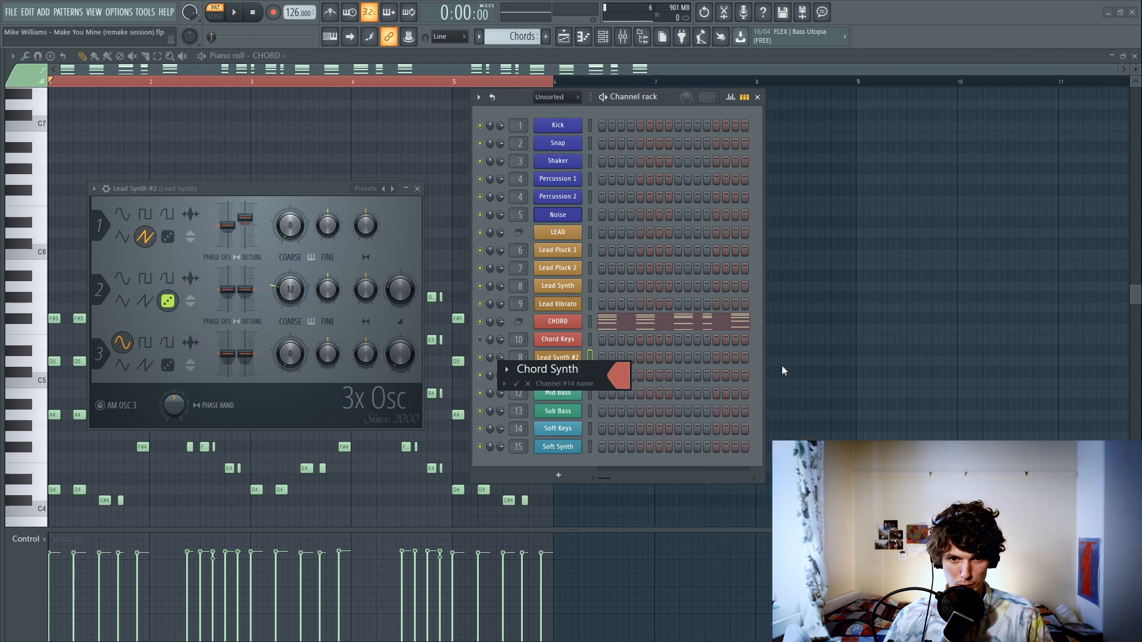
key(Return)
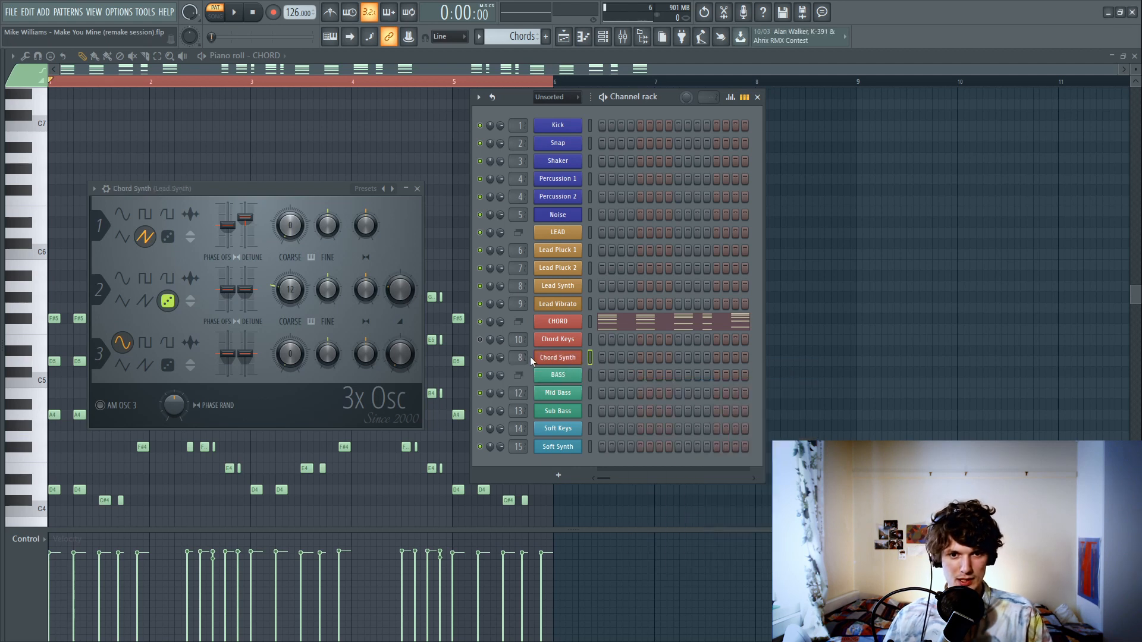
Step: Route the new Chord Synth channel to mixer track 11
drag(519, 358, 519, 348)
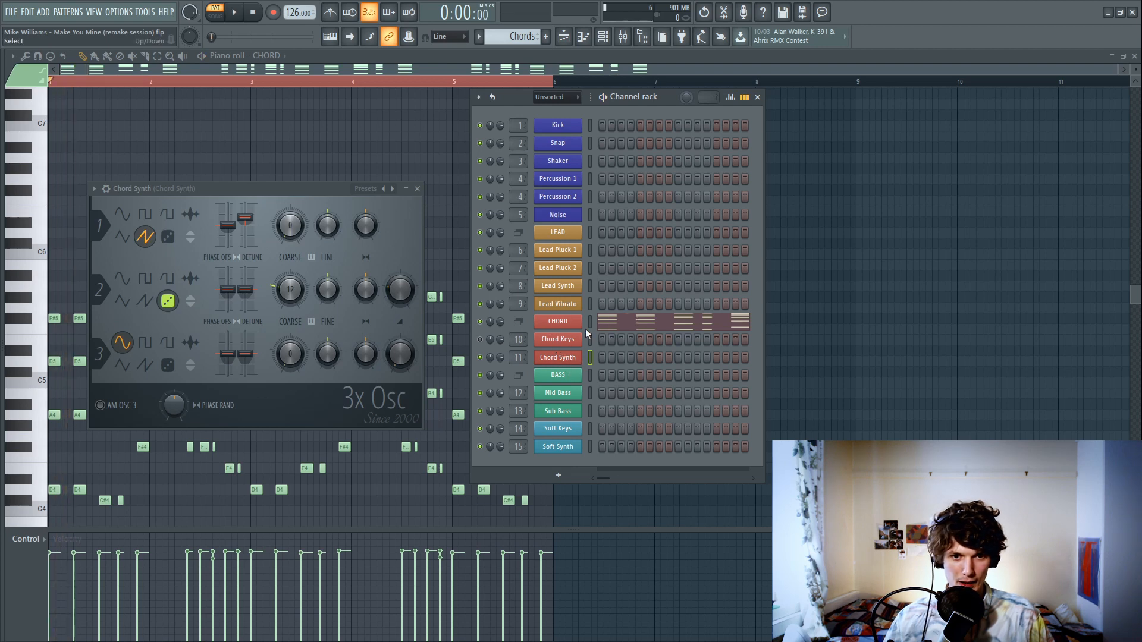
click(581, 357)
click(579, 358)
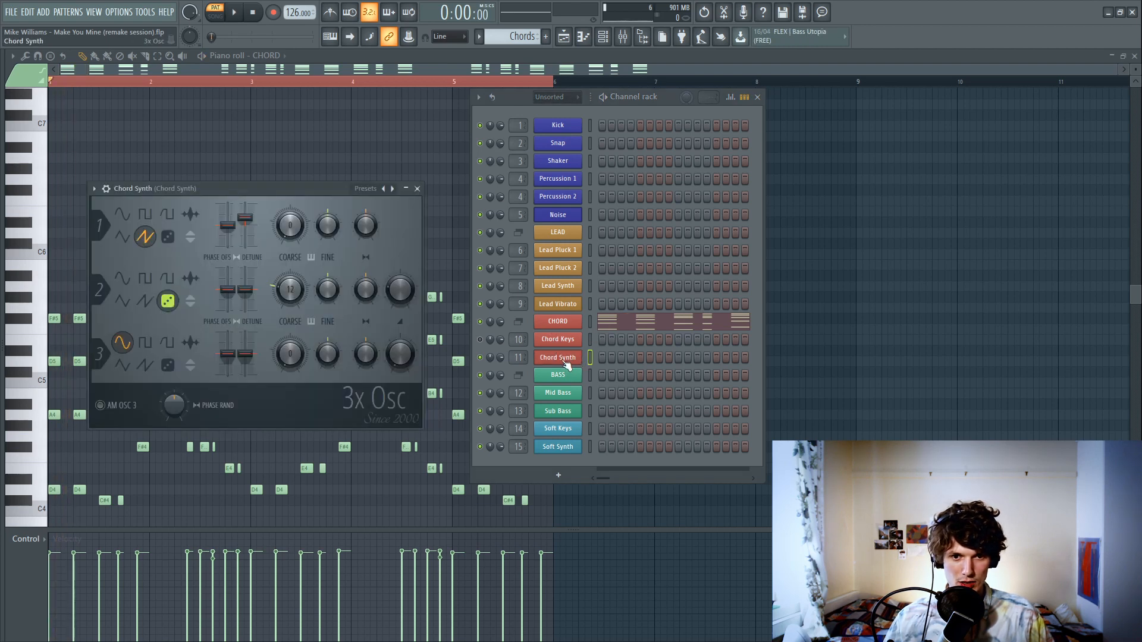
Step: Set Chord Keys and Chord Synth as children of the CHORD layer and play the pattern to check
click(559, 323)
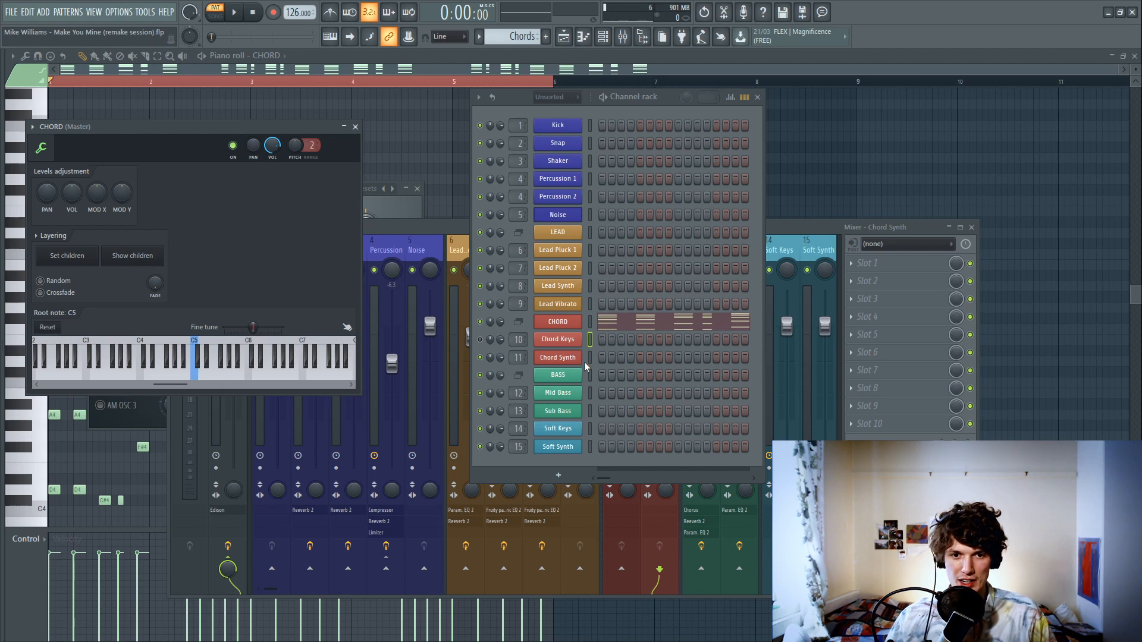
click(589, 342)
click(589, 343)
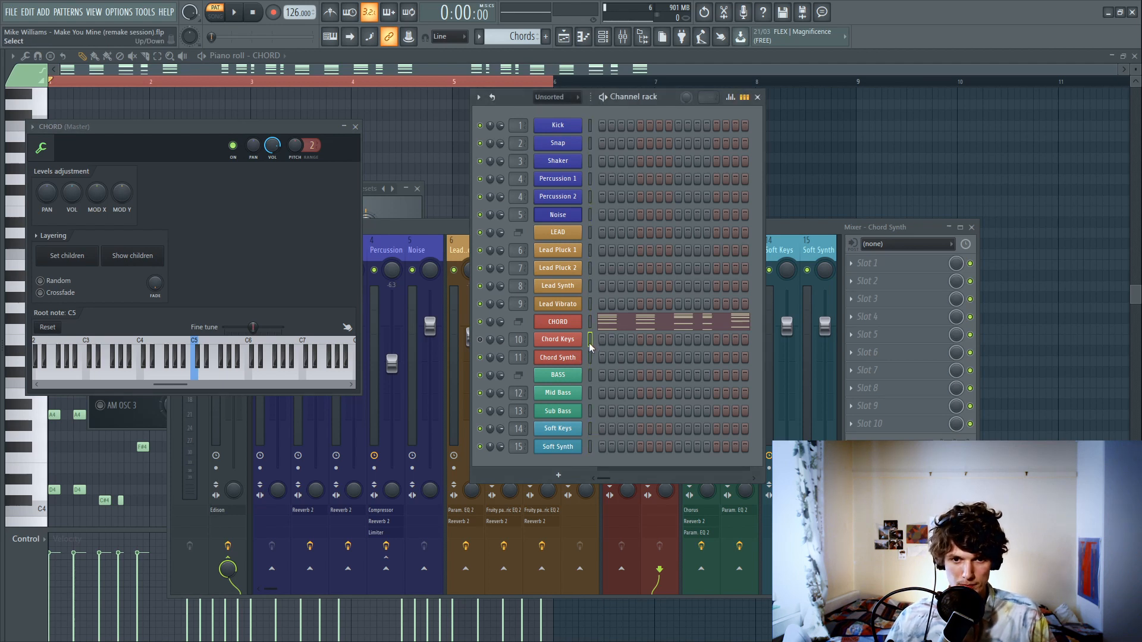
click(589, 355)
click(589, 355)
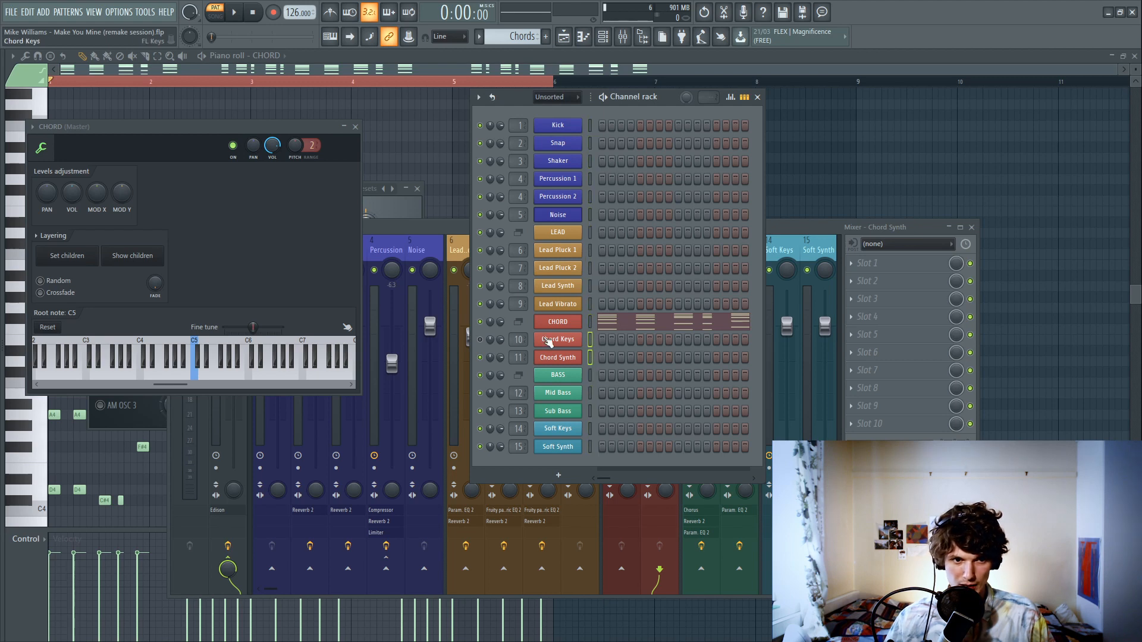
click(67, 261)
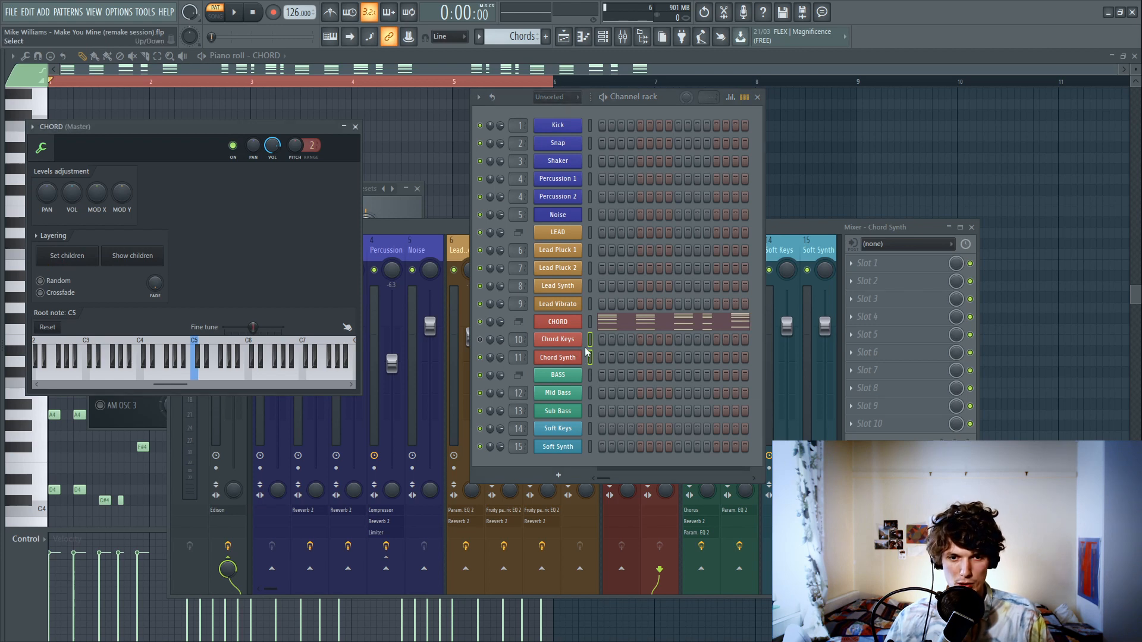
key(space)
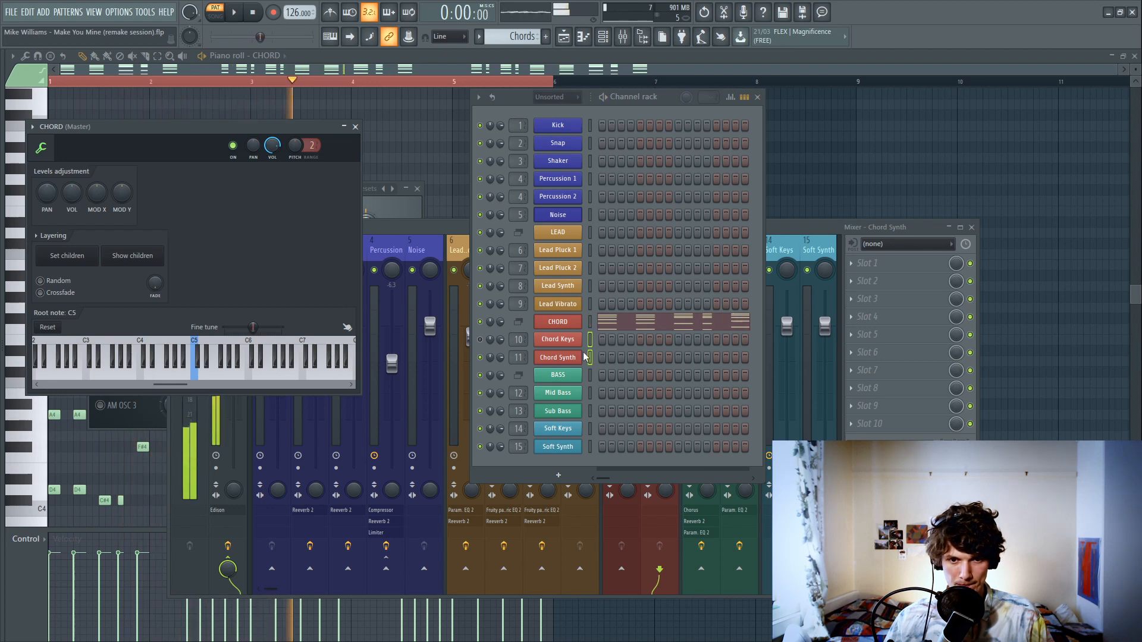
key(space)
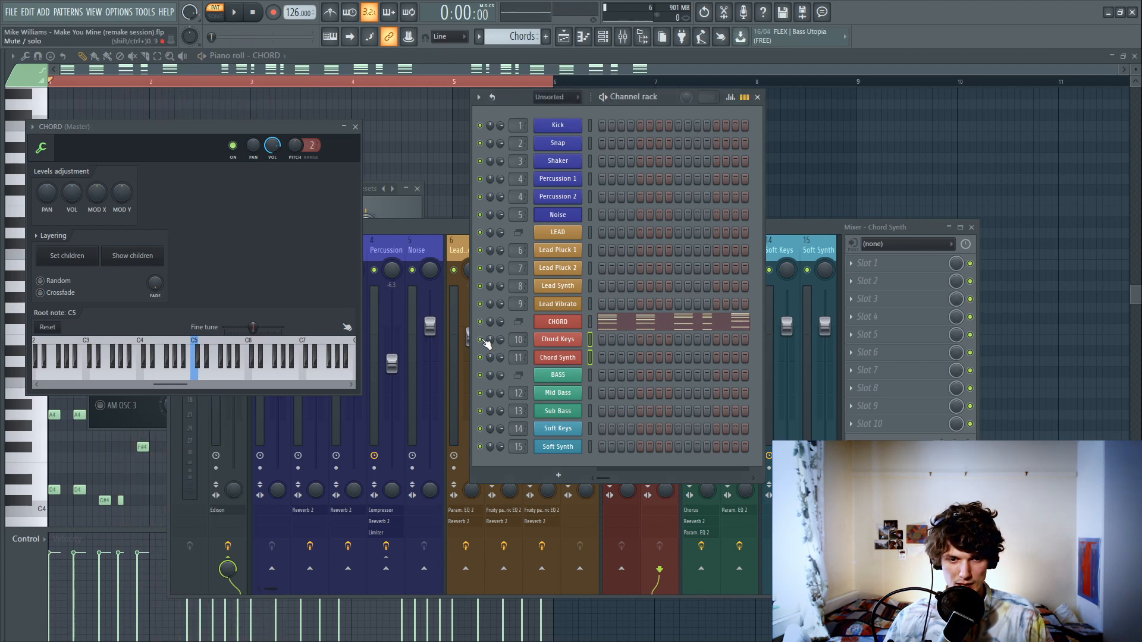
Step: Play the Chords pattern to hear the layered chord sound, and check the Chord Synth oscillators and its mixer track
key(space)
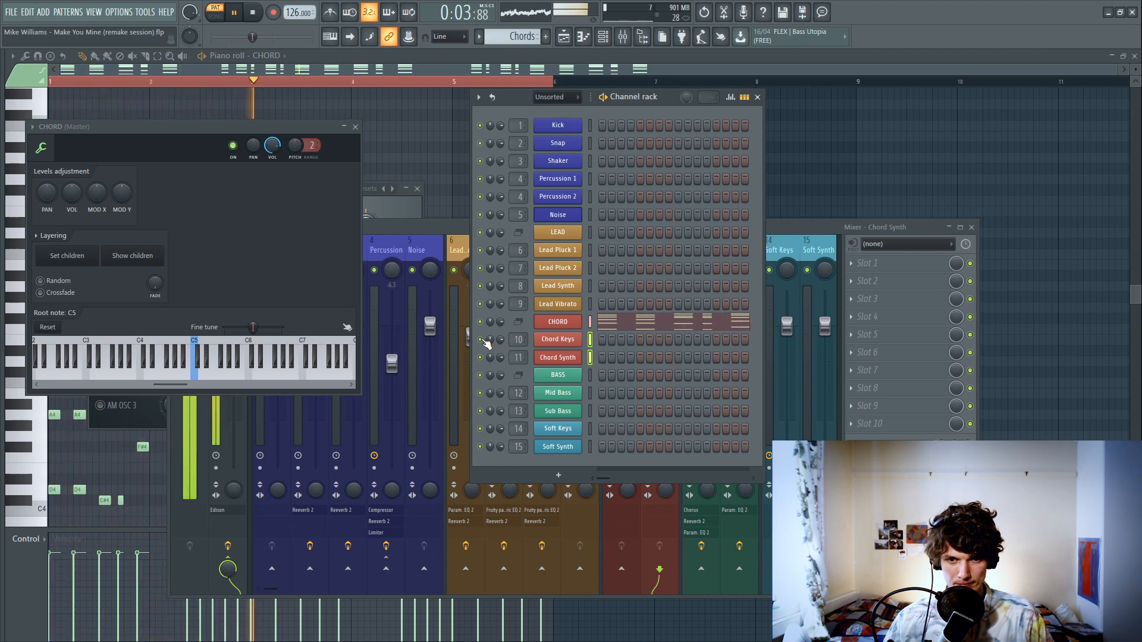
key(space)
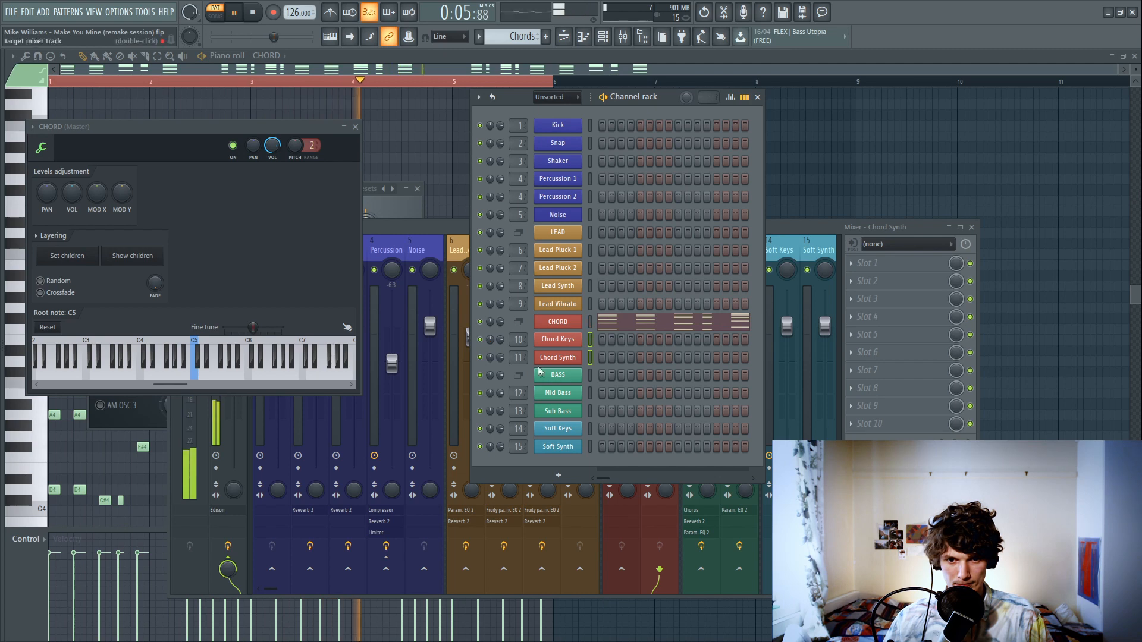
click(565, 359)
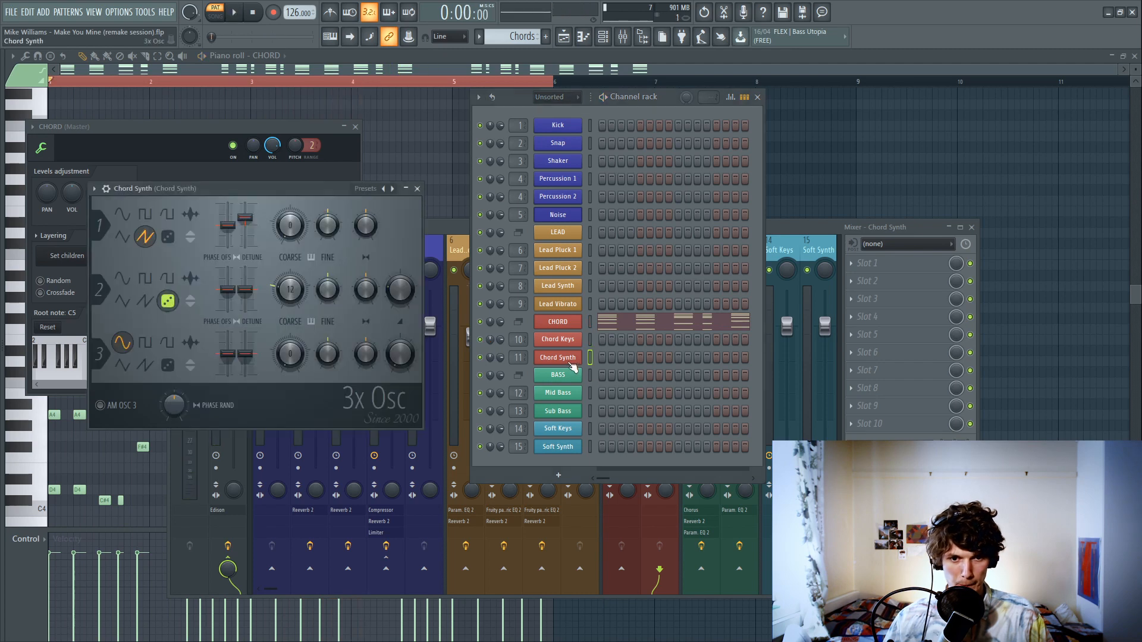
click(808, 231)
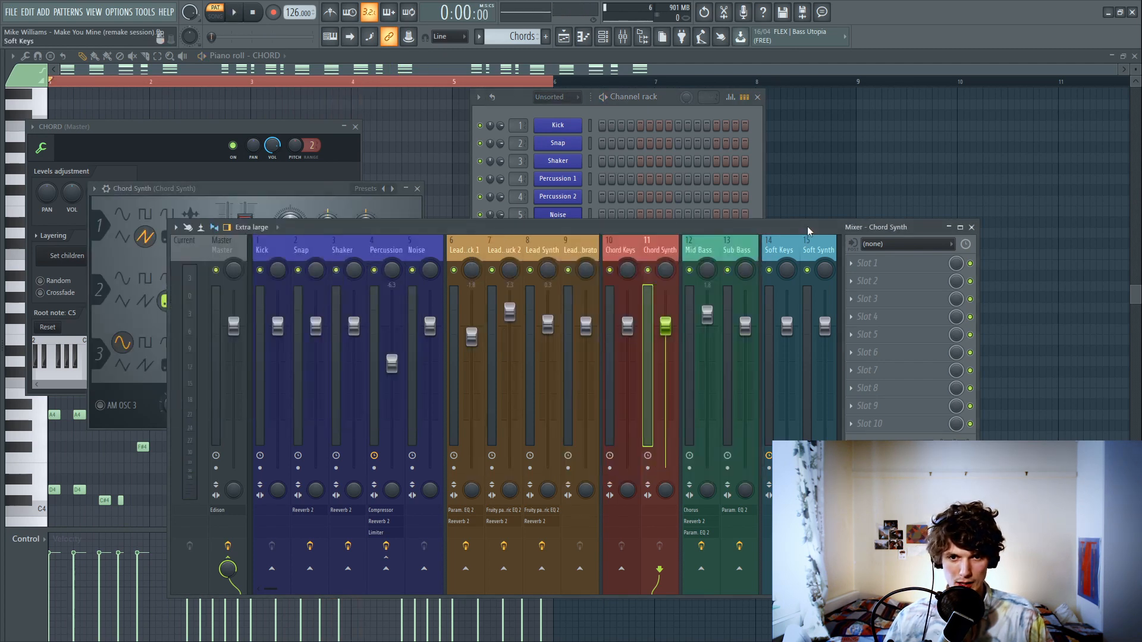
click(660, 100)
Step: Set oscillator 1's coarse pitch in Chord Synth to -12 semitones, play the pattern to check it, and bring up the mixer
click(559, 358)
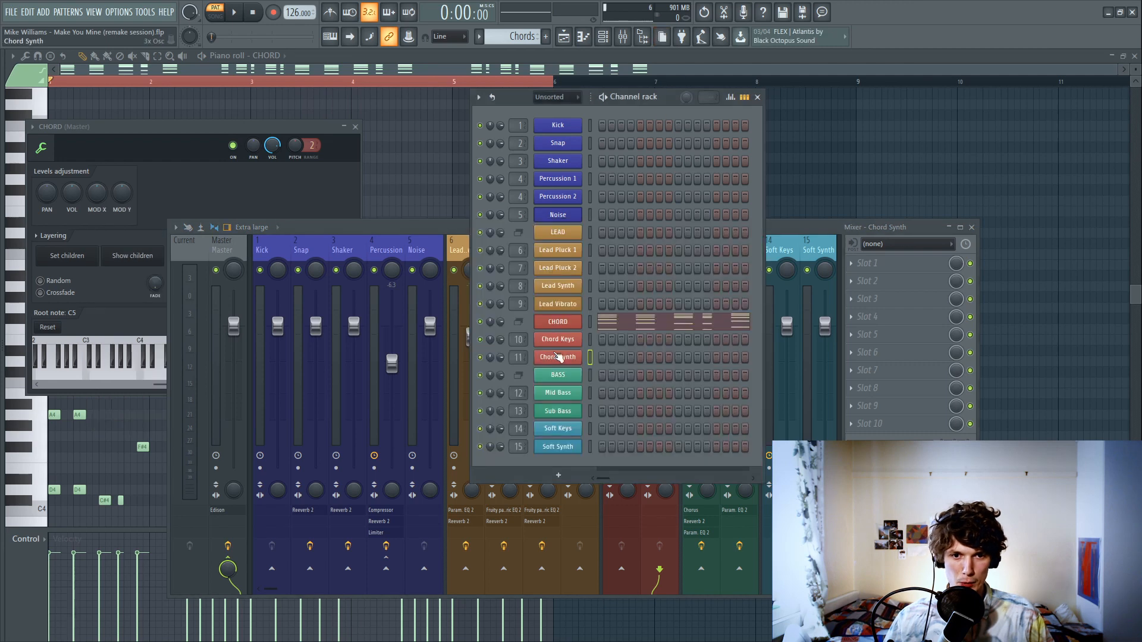
click(559, 357)
drag(226, 189, 297, 199)
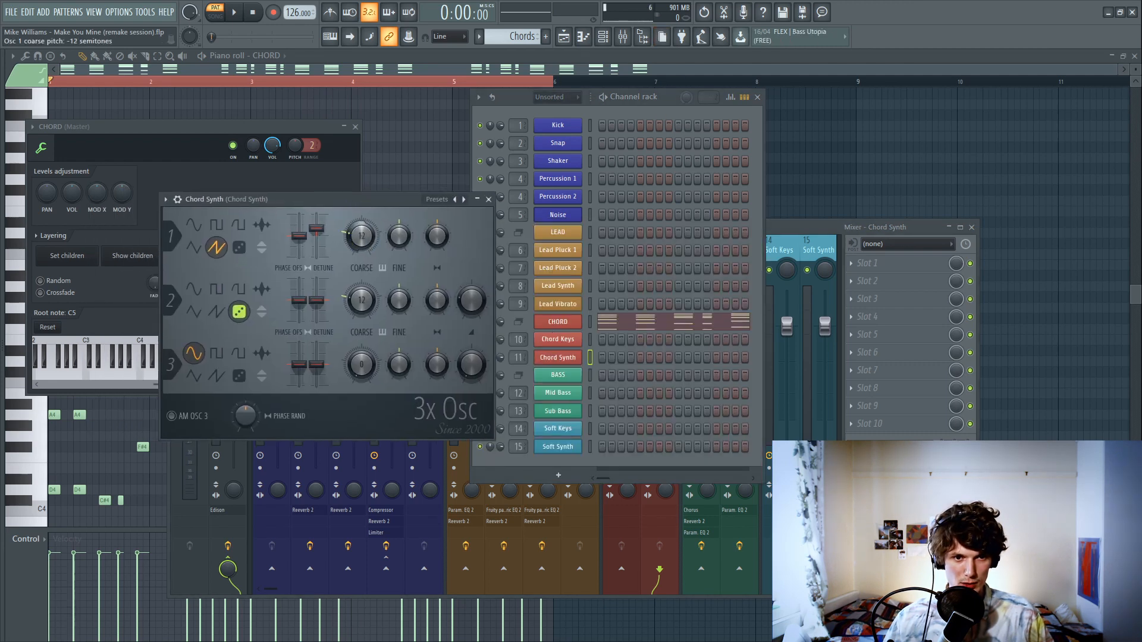
key(space)
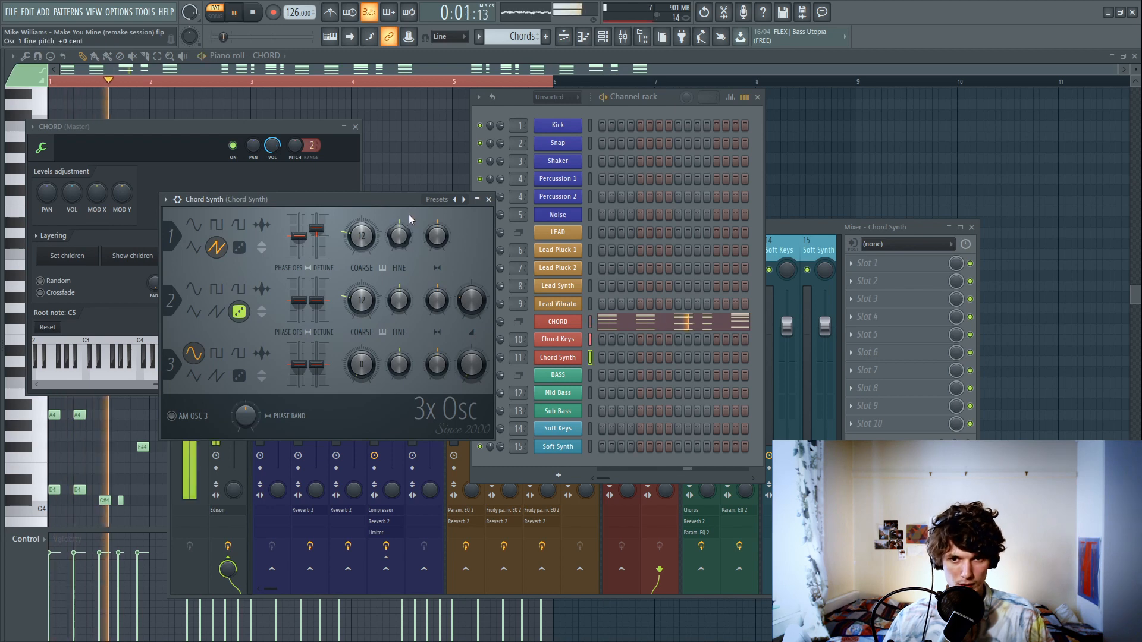
key(space)
click(791, 234)
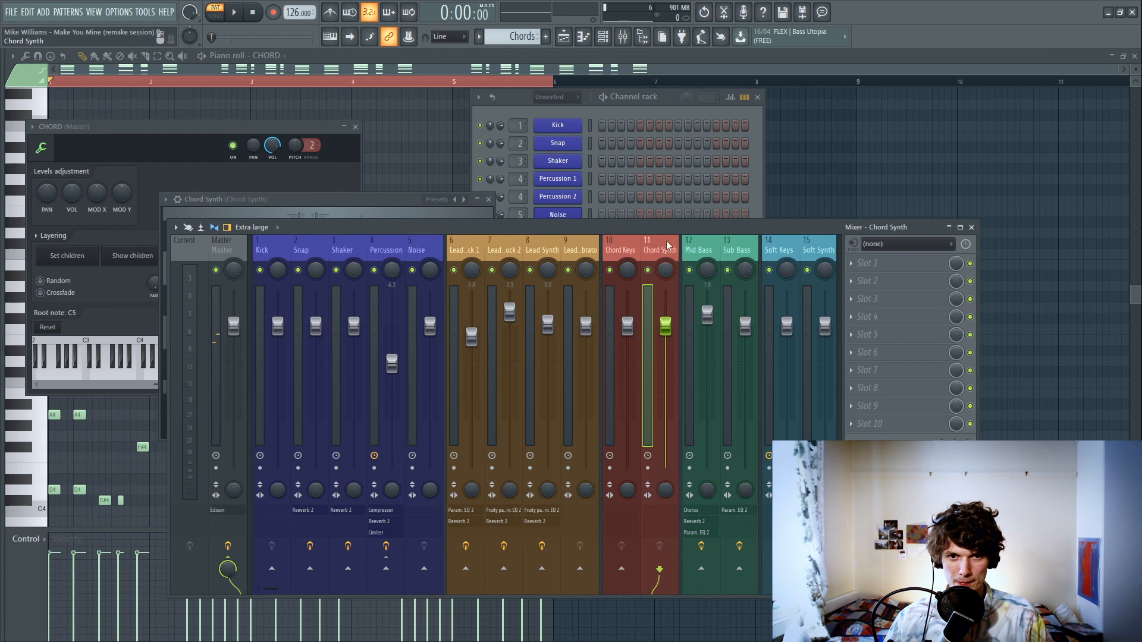
Step: Copy Lead Pluck 1's Fruity Reeverb 2, with its settings, onto the Chord Keys mixer track
drag(676, 232, 648, 278)
click(666, 117)
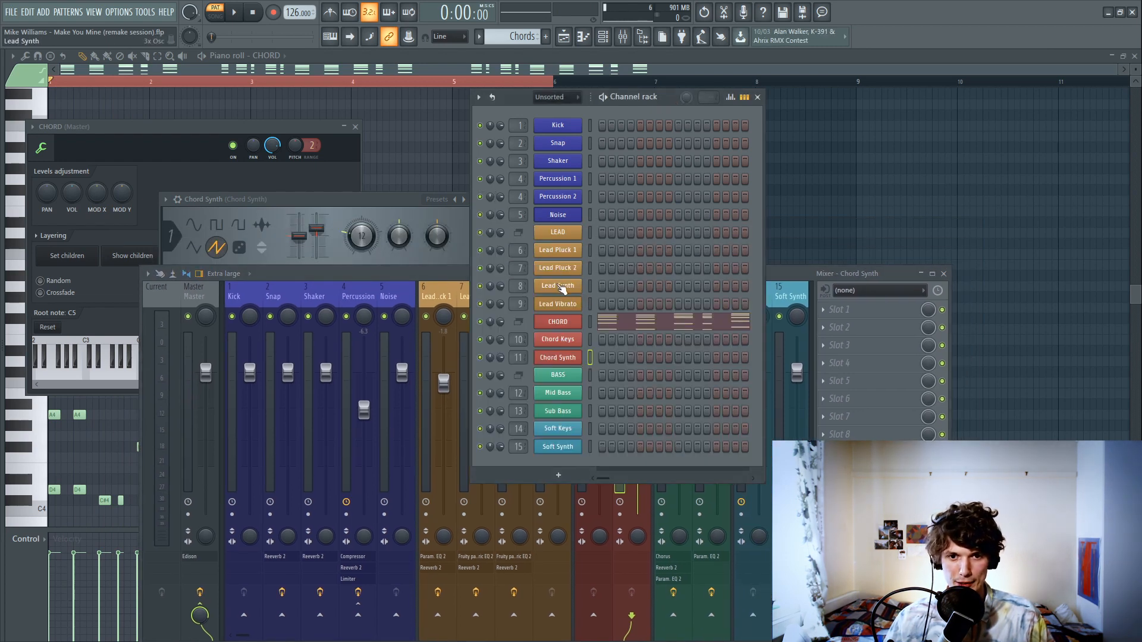
click(769, 280)
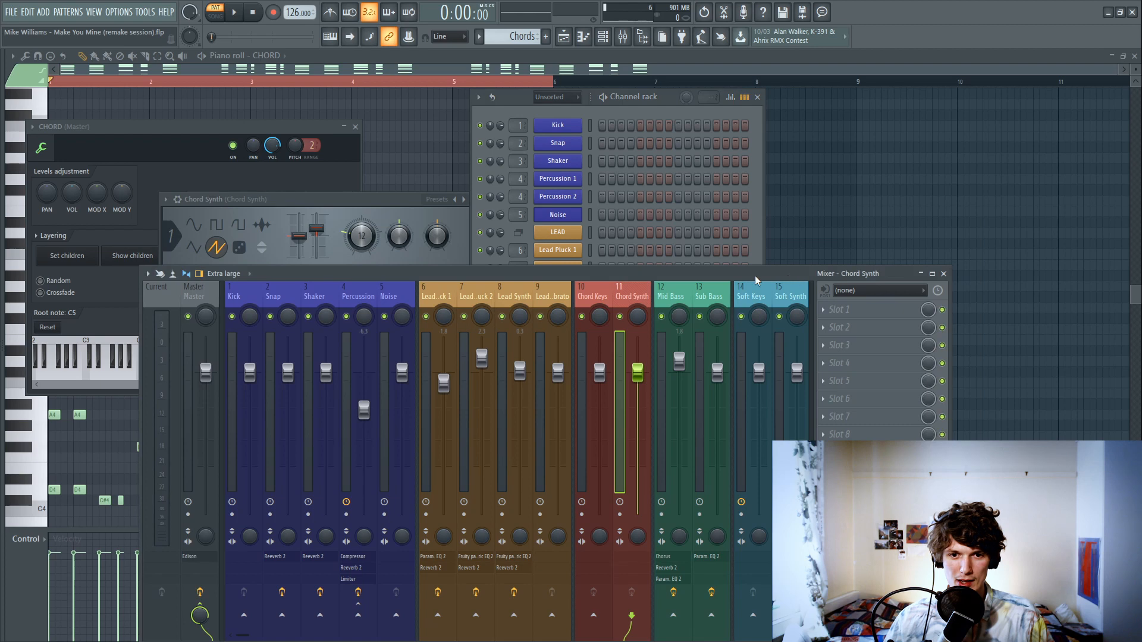
click(590, 296)
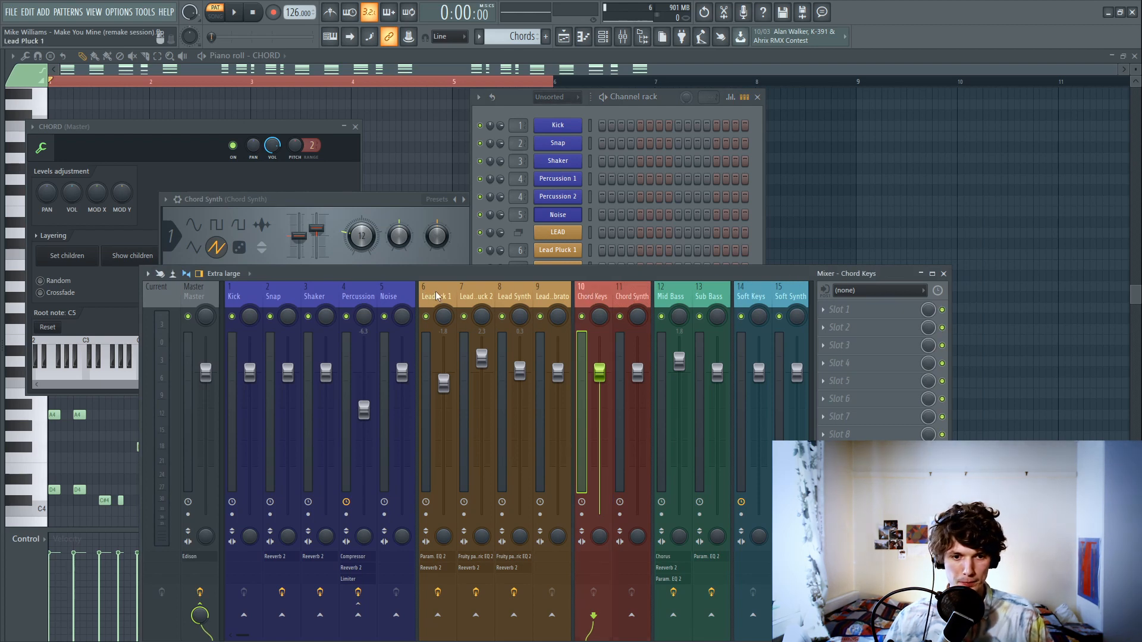
click(441, 570)
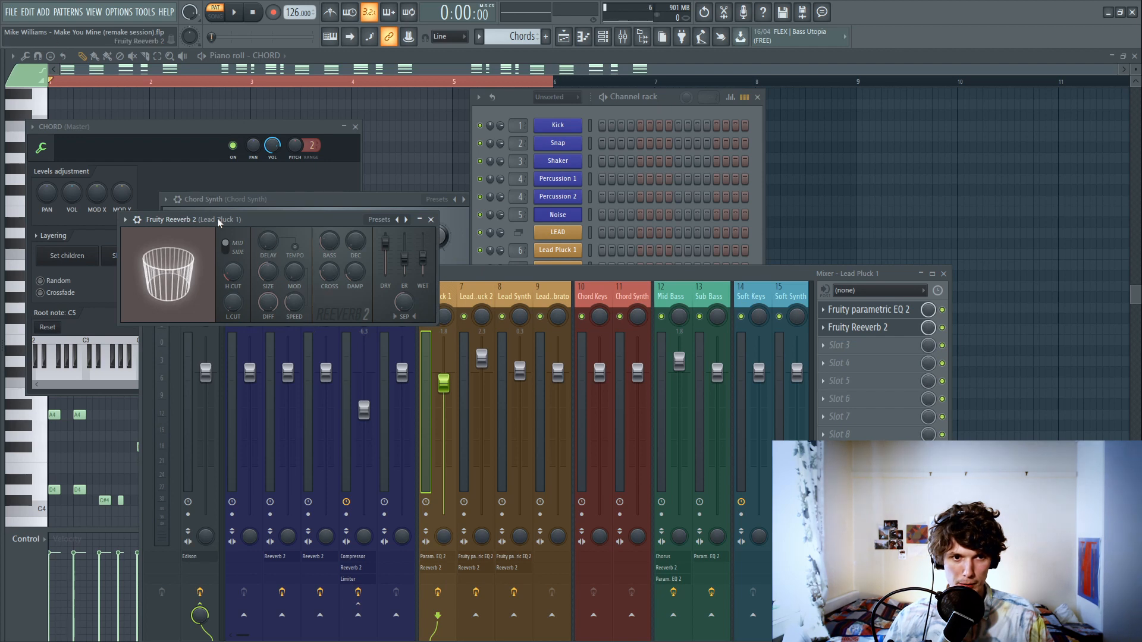
click(125, 219)
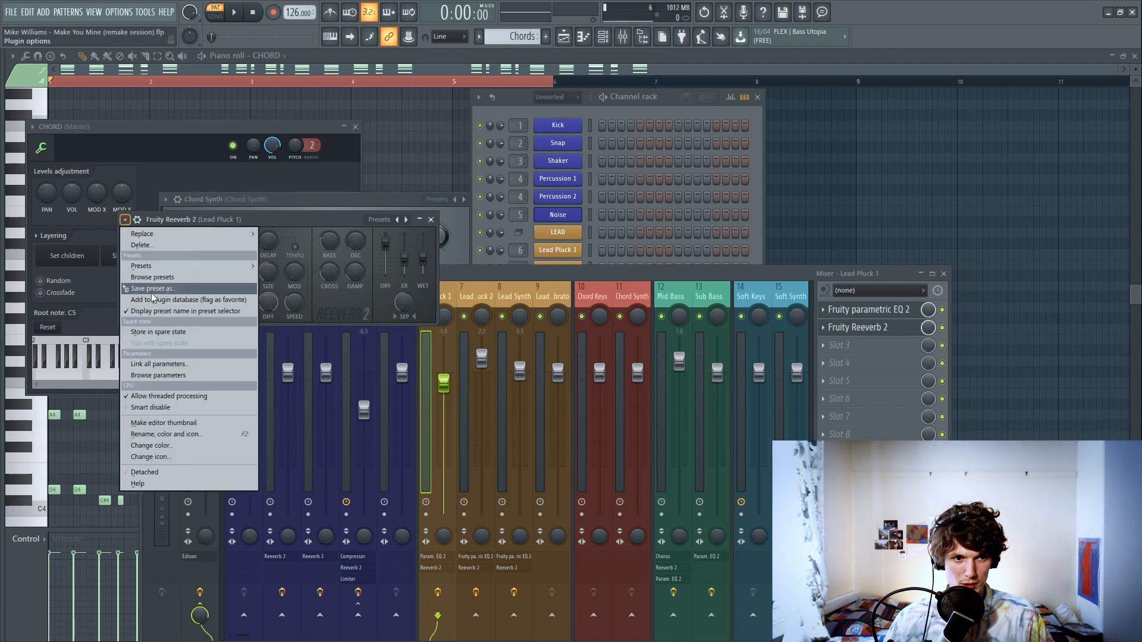
drag(155, 294, 597, 314)
Step: Copy the Chord Keys reverb with its settings onto the Chord Synth mixer track and play the chords briefly
click(109, 204)
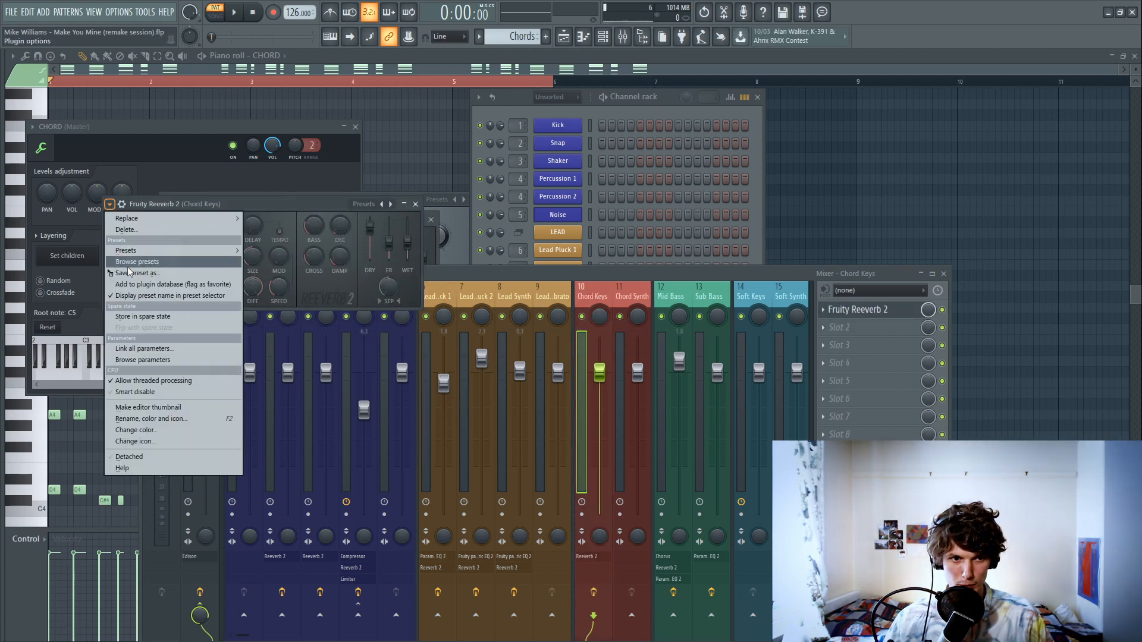
drag(130, 272, 637, 298)
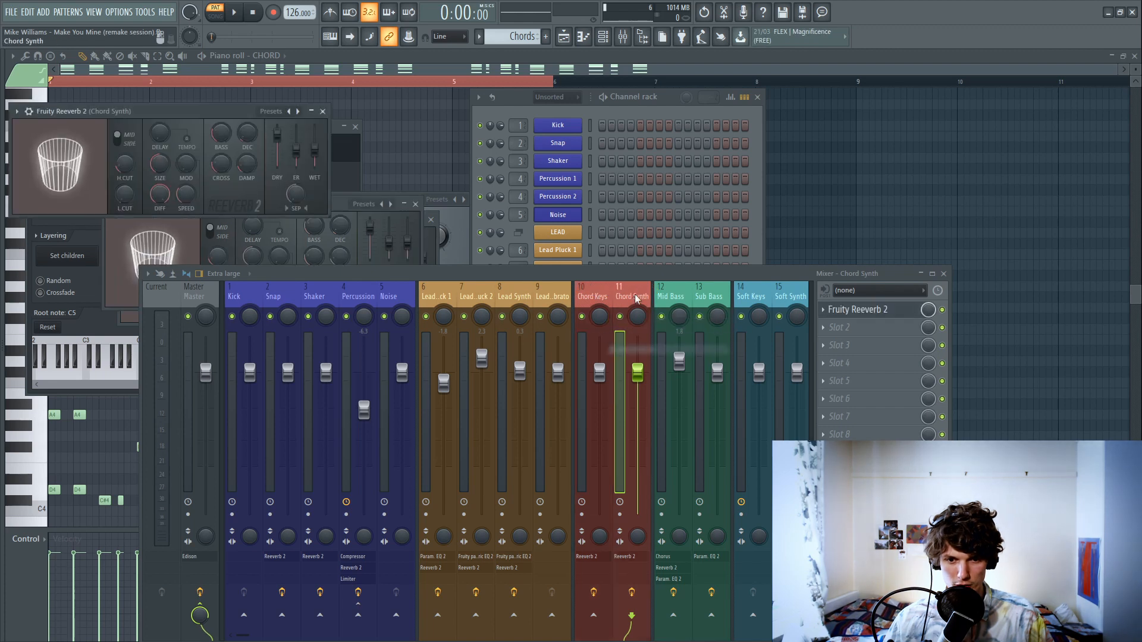
key(space)
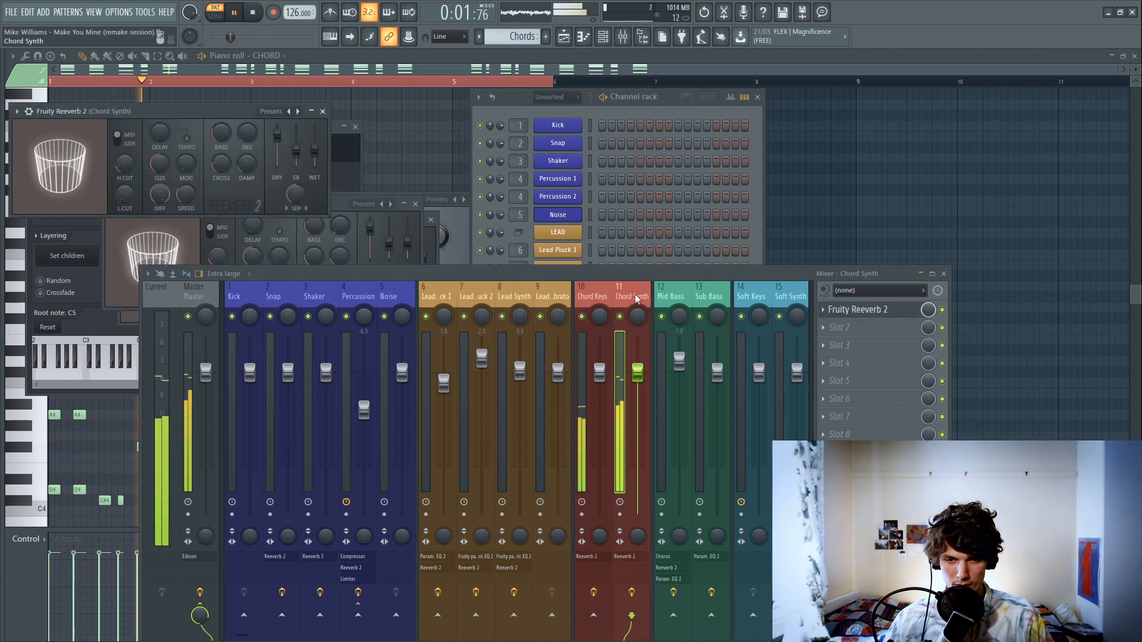
key(space)
Step: Examine the effect slots on the lead and chord mixer tracks, focusing on Chord Synth's Fruity Reeverb 2
click(592, 297)
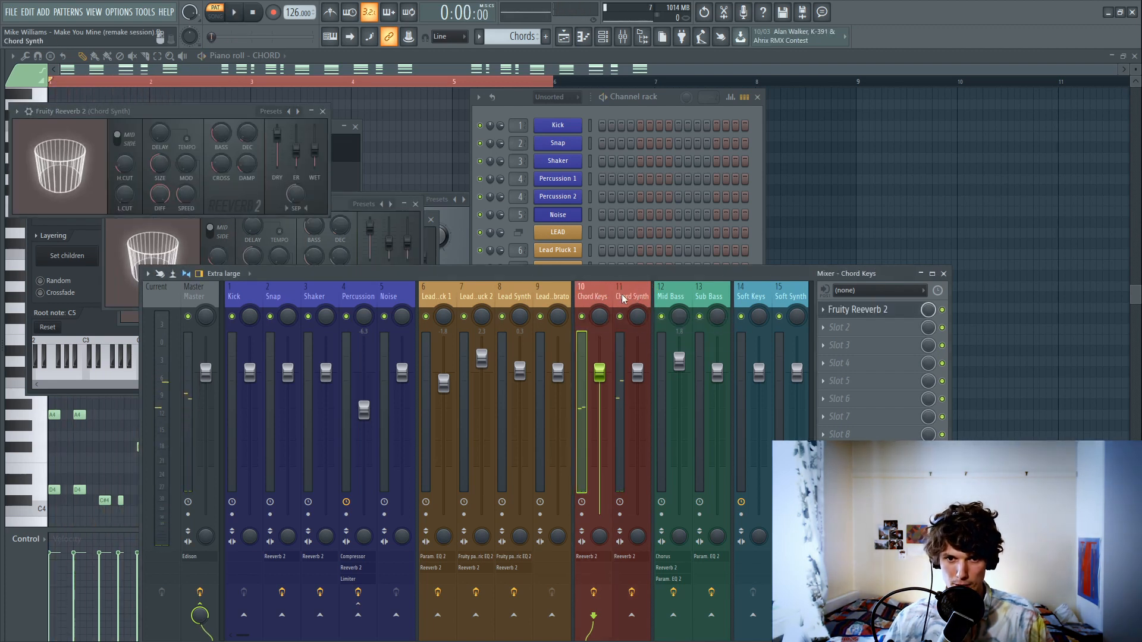
click(622, 298)
click(856, 309)
click(856, 309)
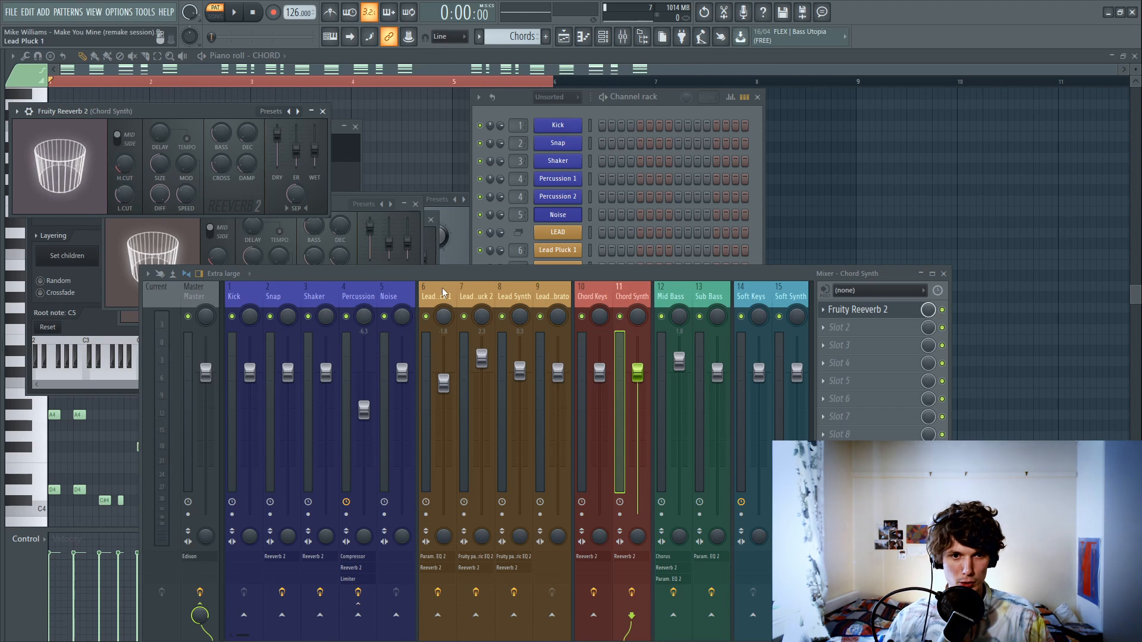
click(475, 295)
click(514, 296)
click(599, 297)
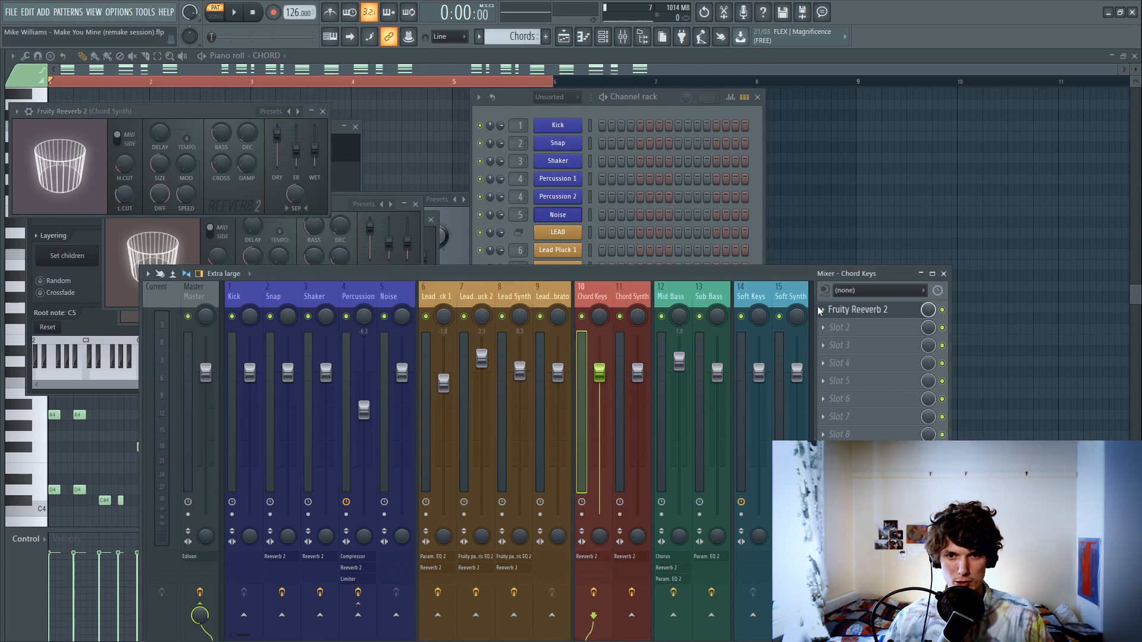
click(636, 300)
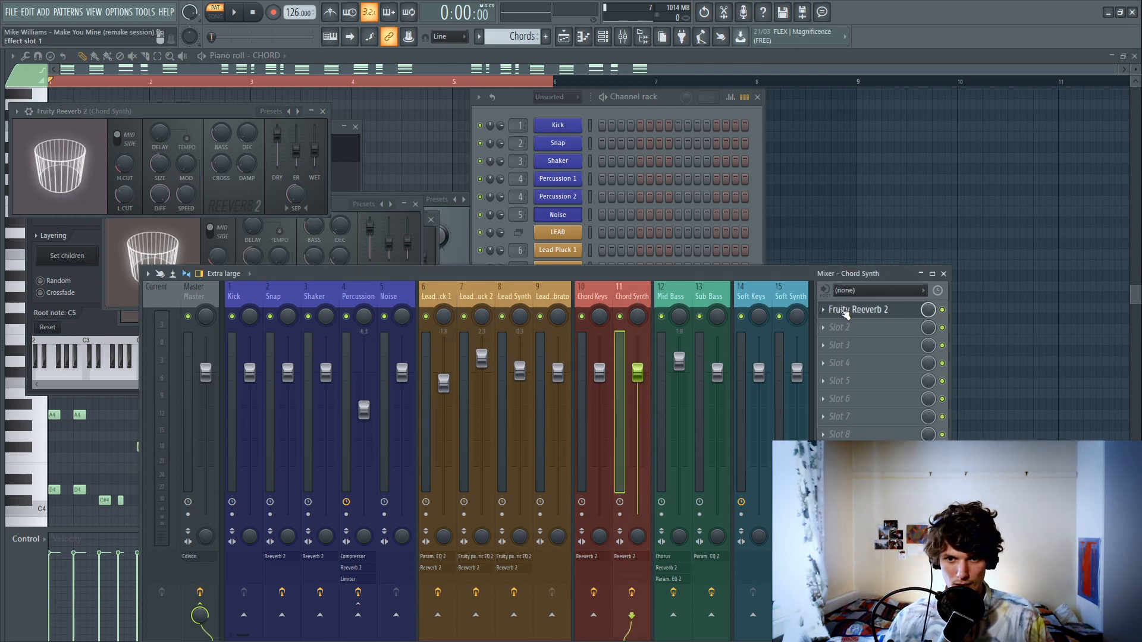
click(845, 313)
click(845, 313)
Step: Check the Fruity Reeverb 2 settings on the Chord Keys track and listen to the chord pattern
click(594, 296)
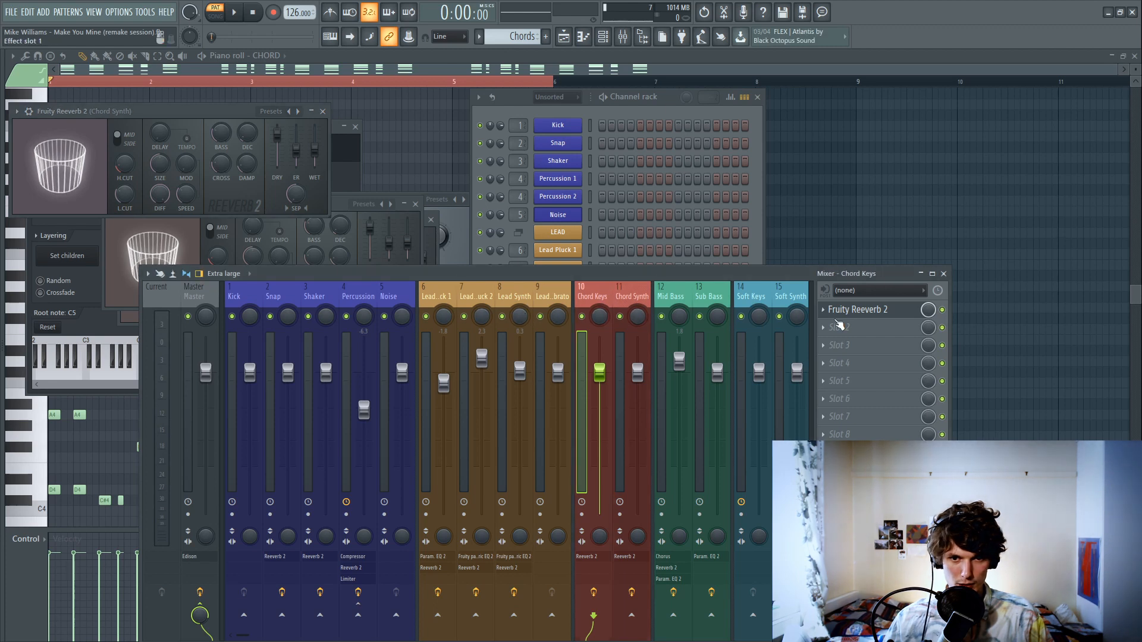
click(857, 310)
click(856, 310)
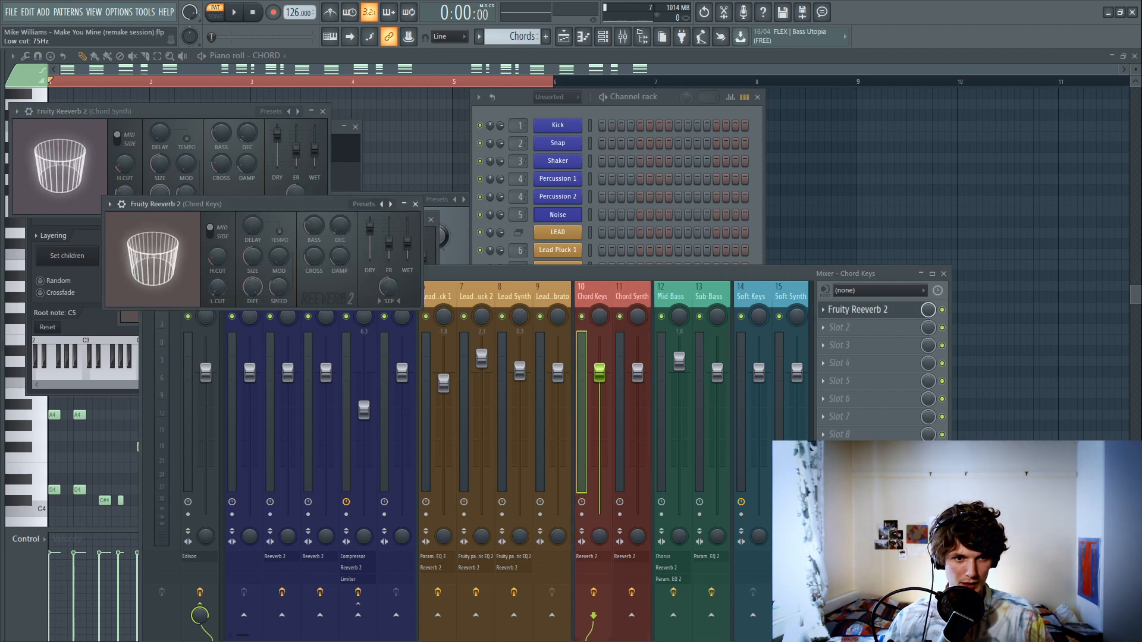
key(space)
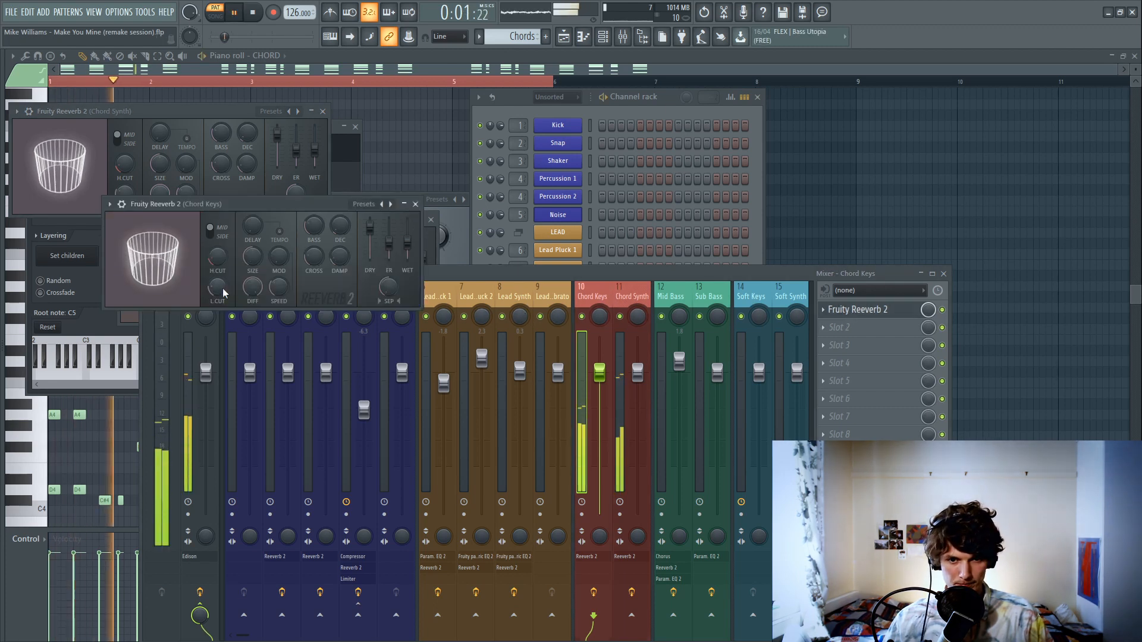
key(space)
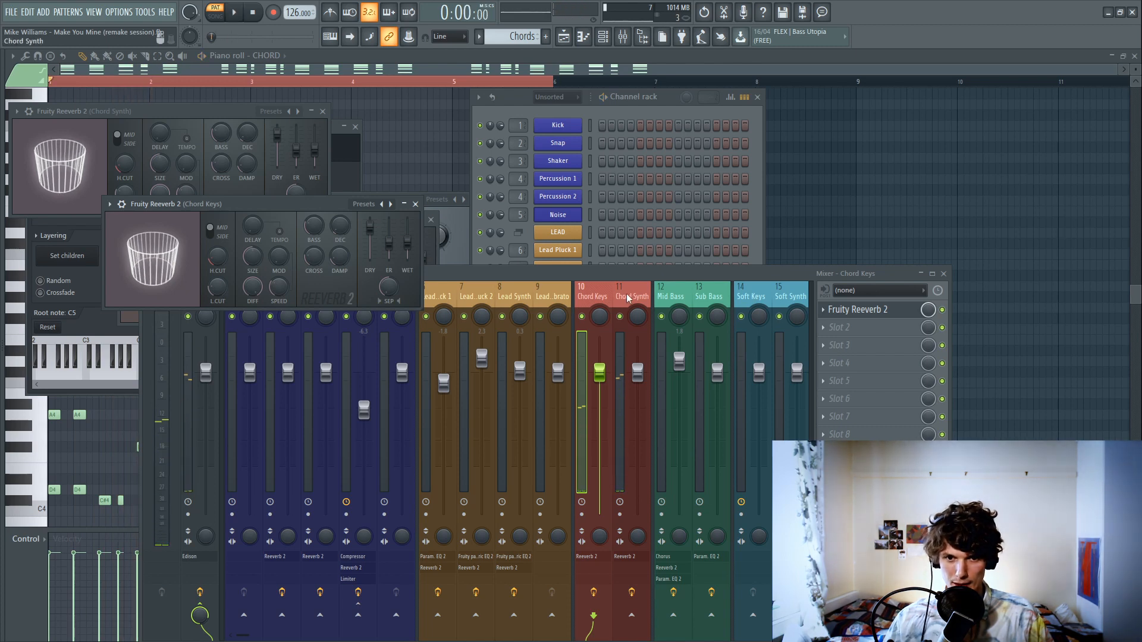
Step: Move Chord Synth's Fruity Reeverb 2 down to slot 2 and load Fruity Chorus into slot 1
click(631, 319)
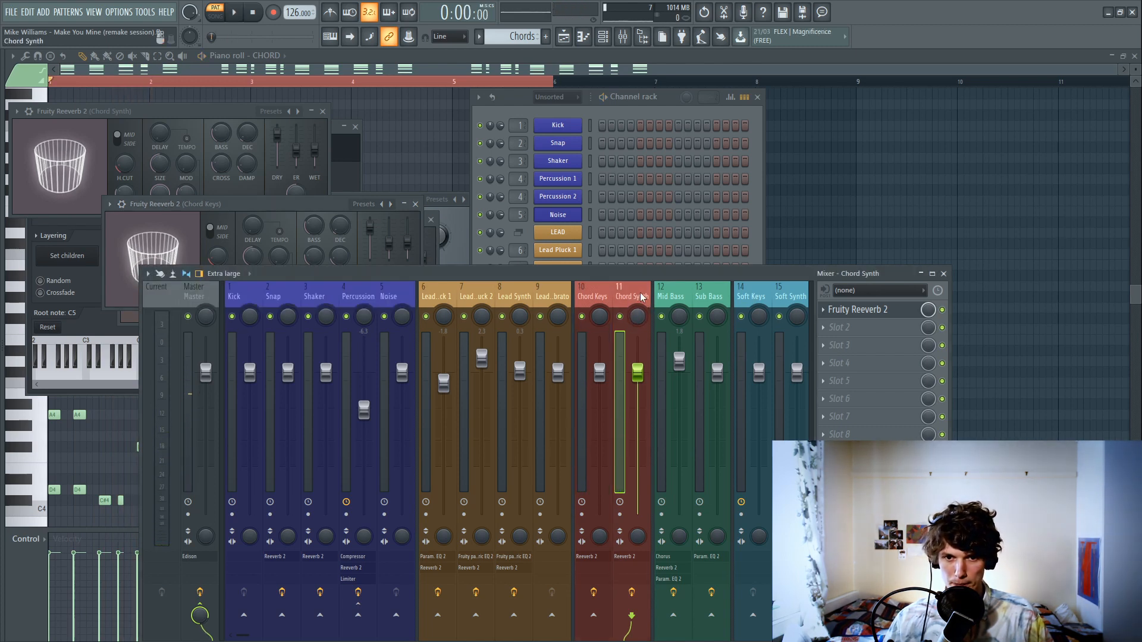
click(824, 311)
click(840, 348)
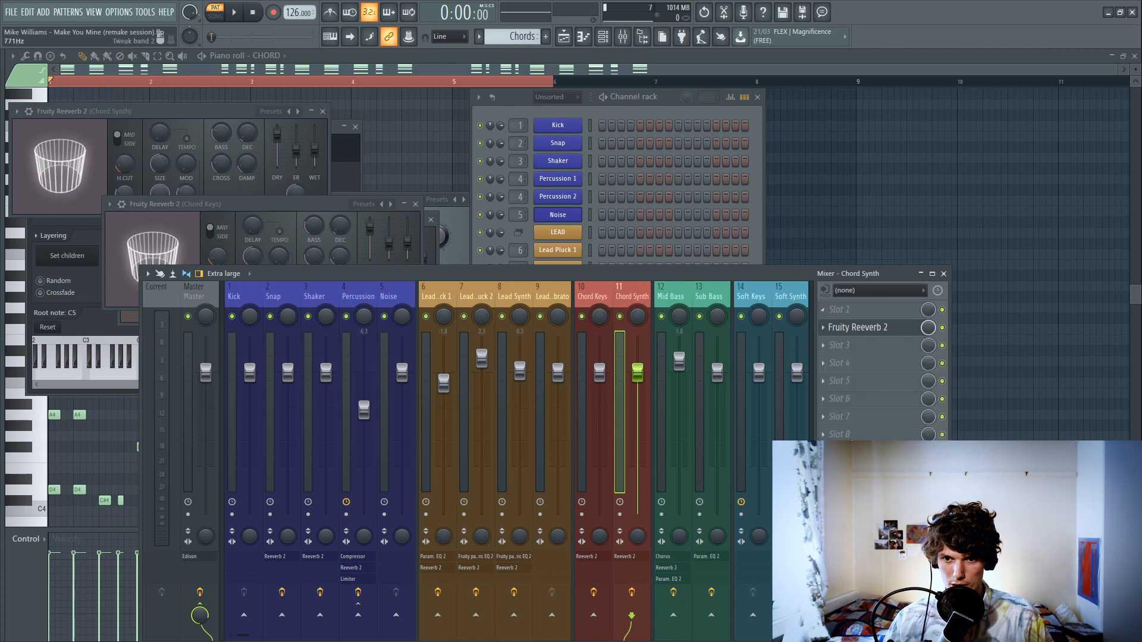
click(824, 311)
mouse_move(839, 325)
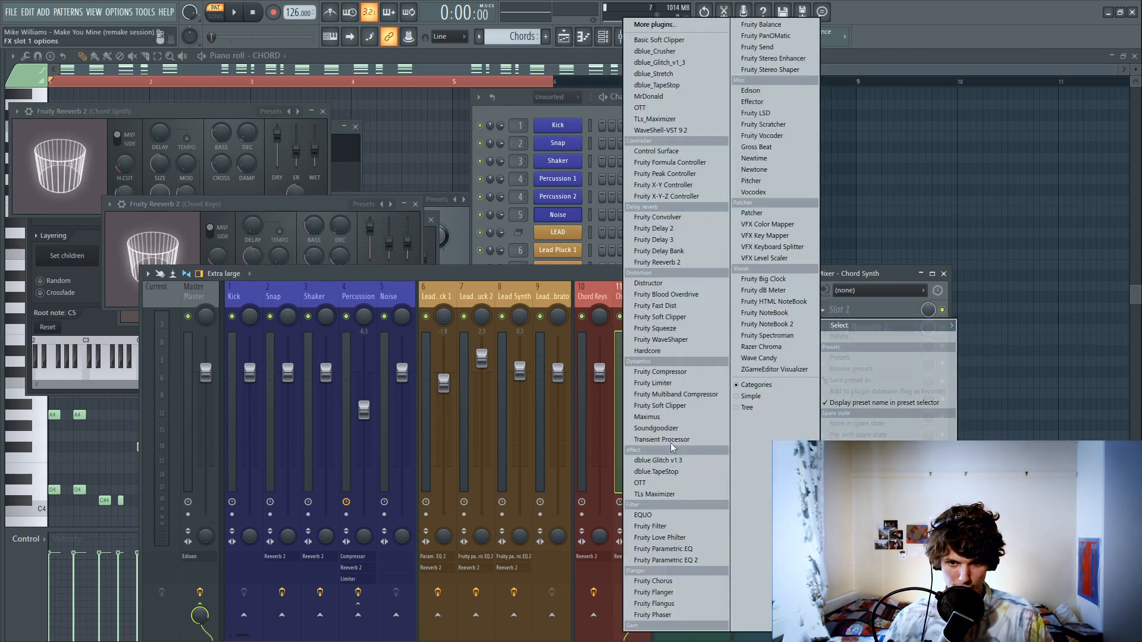
click(659, 581)
Step: Play the chords and solo the Chord Synth track to hear its chorus effect
key(space)
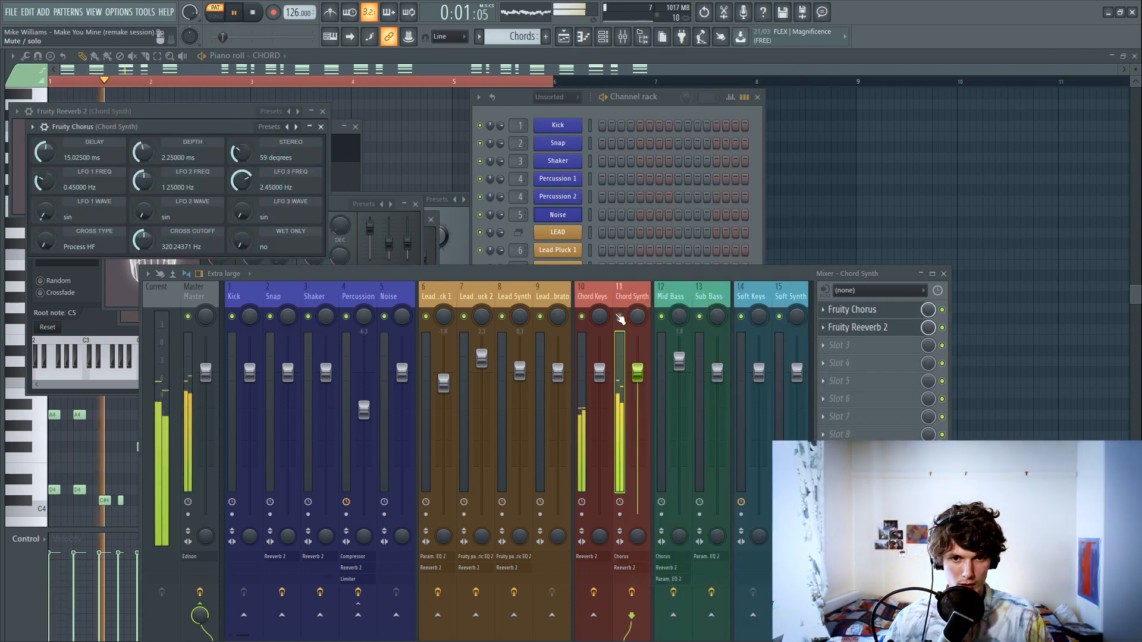
right_click(620, 316)
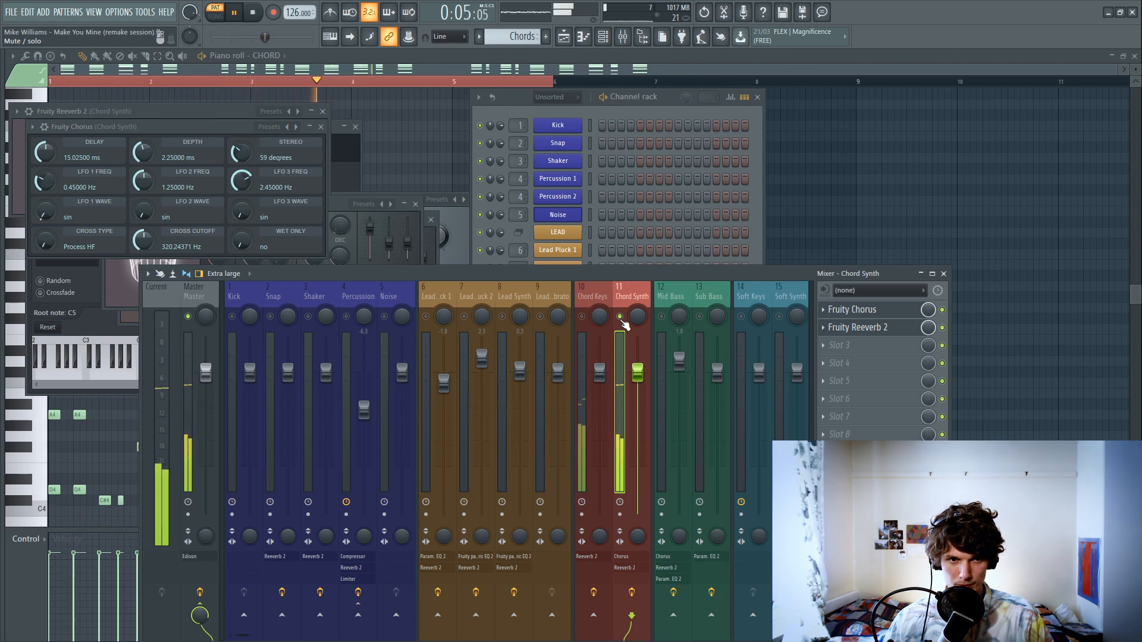
key(space)
Step: Try the 50 Detune and Fat Clean presets on Chord Synth's Fruity Chorus, listening to the latter
click(32, 127)
mouse_move(119, 173)
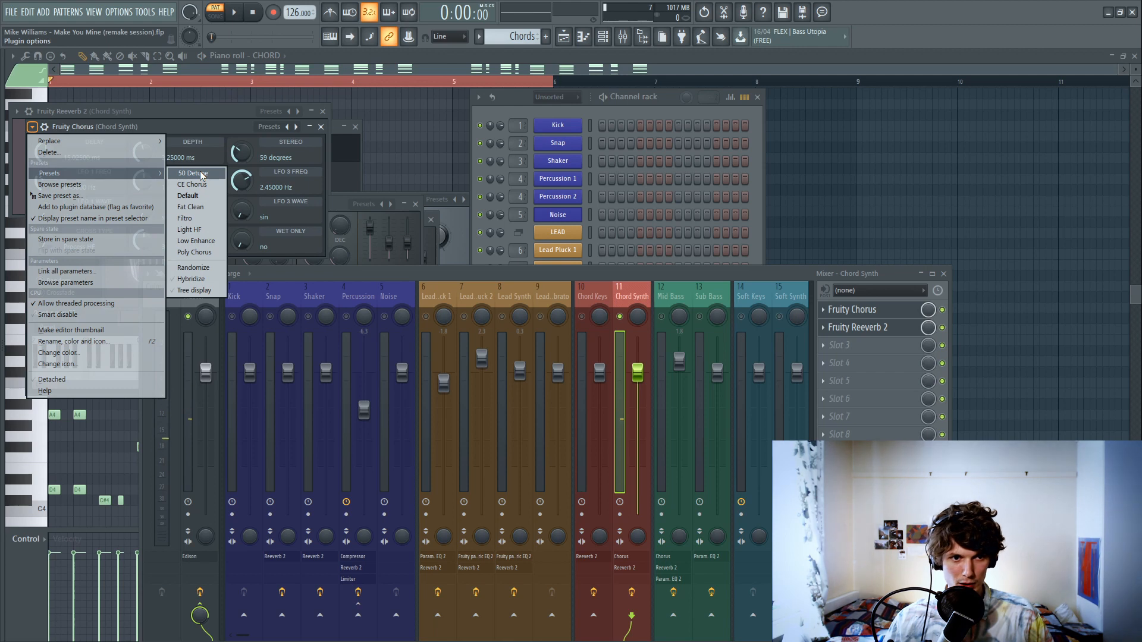
click(201, 174)
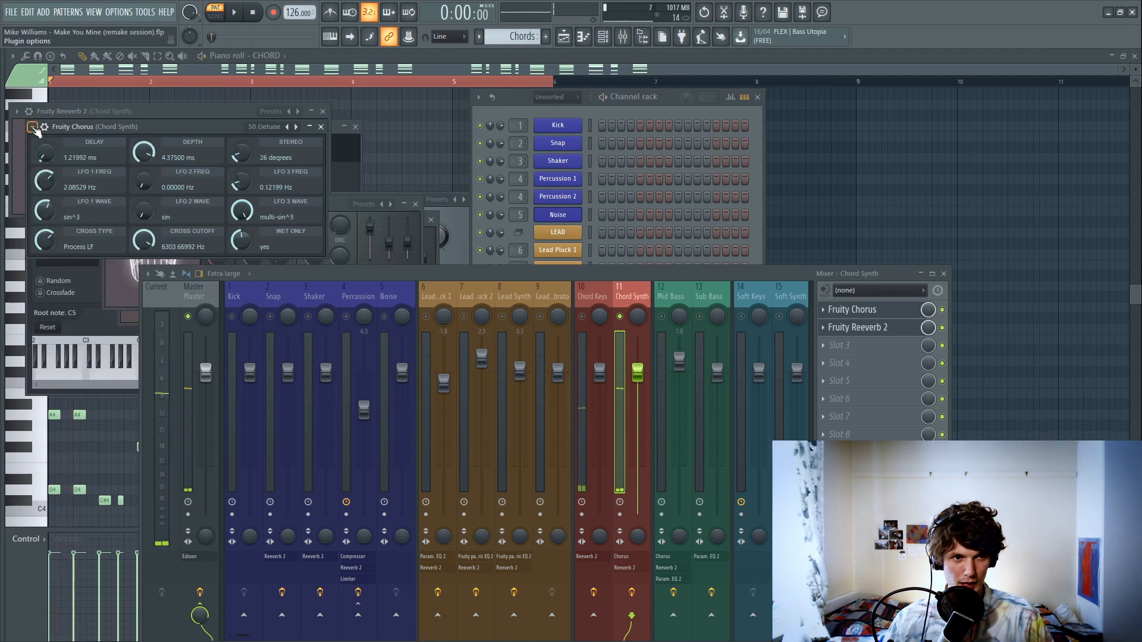
click(33, 127)
mouse_move(119, 173)
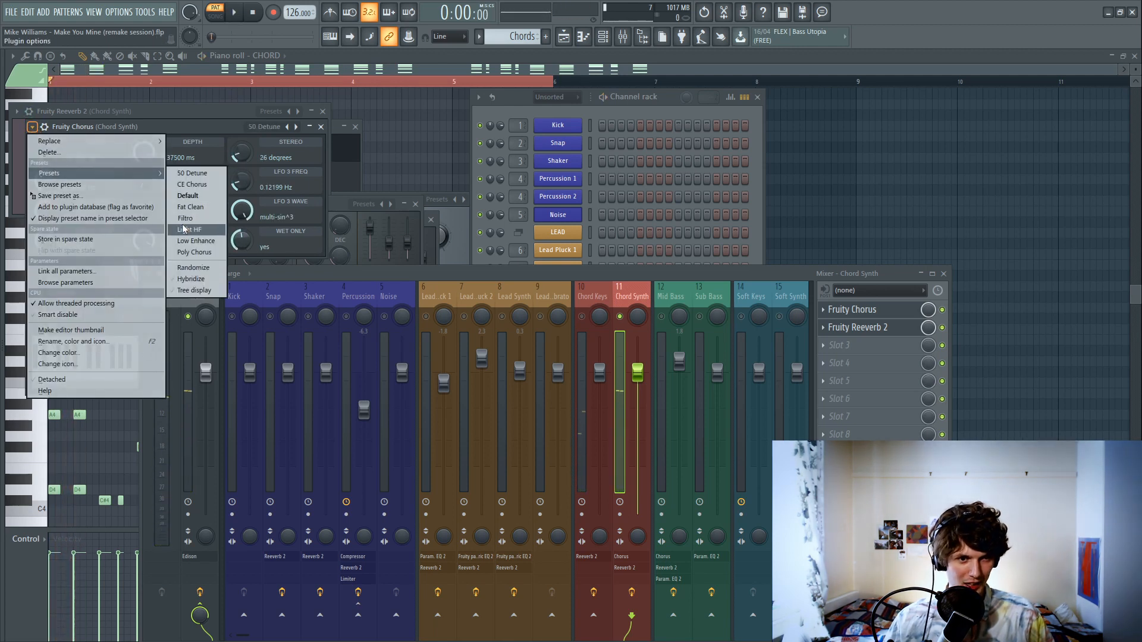
click(196, 207)
key(space)
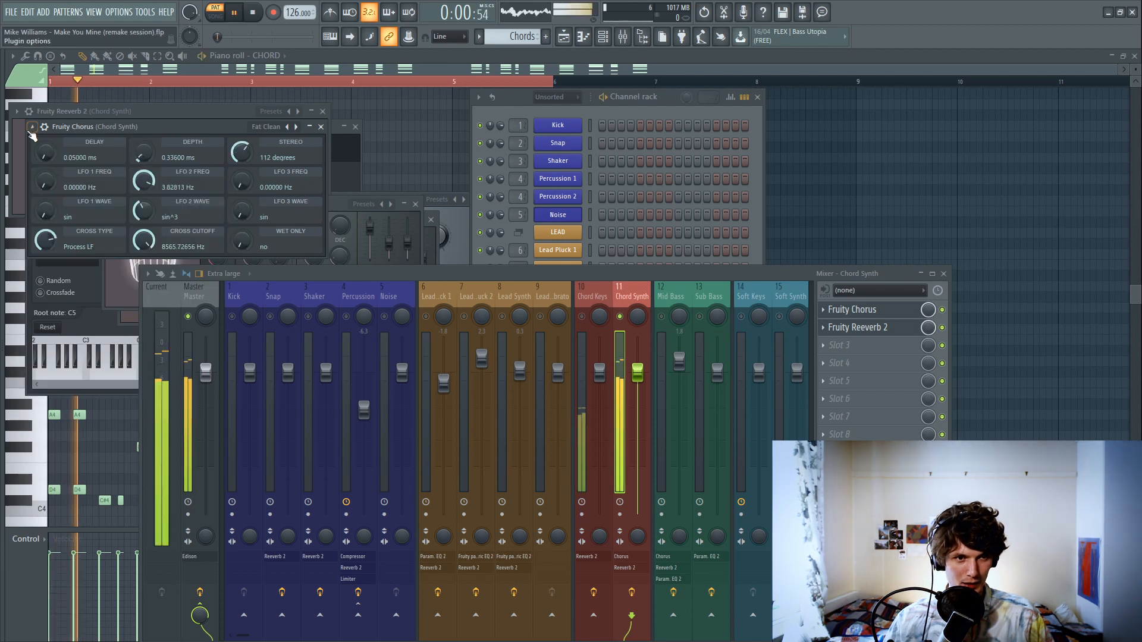
key(space)
Step: Load the Default preset in Chord Synth's Fruity Chorus and listen to the chords
click(32, 127)
mouse_move(58, 173)
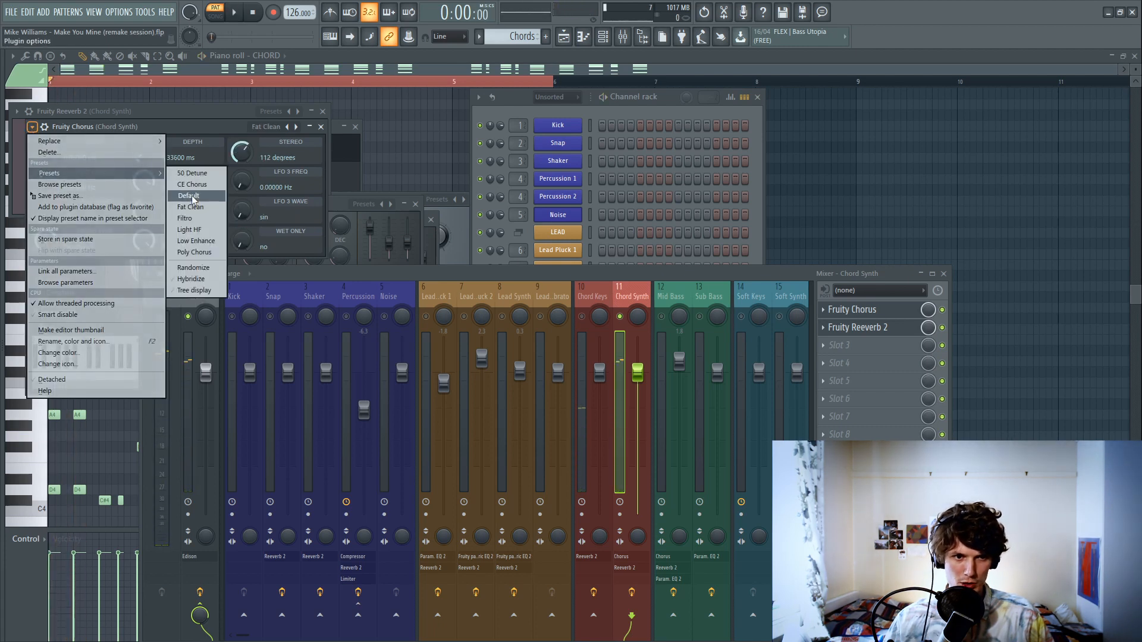
click(191, 195)
key(space)
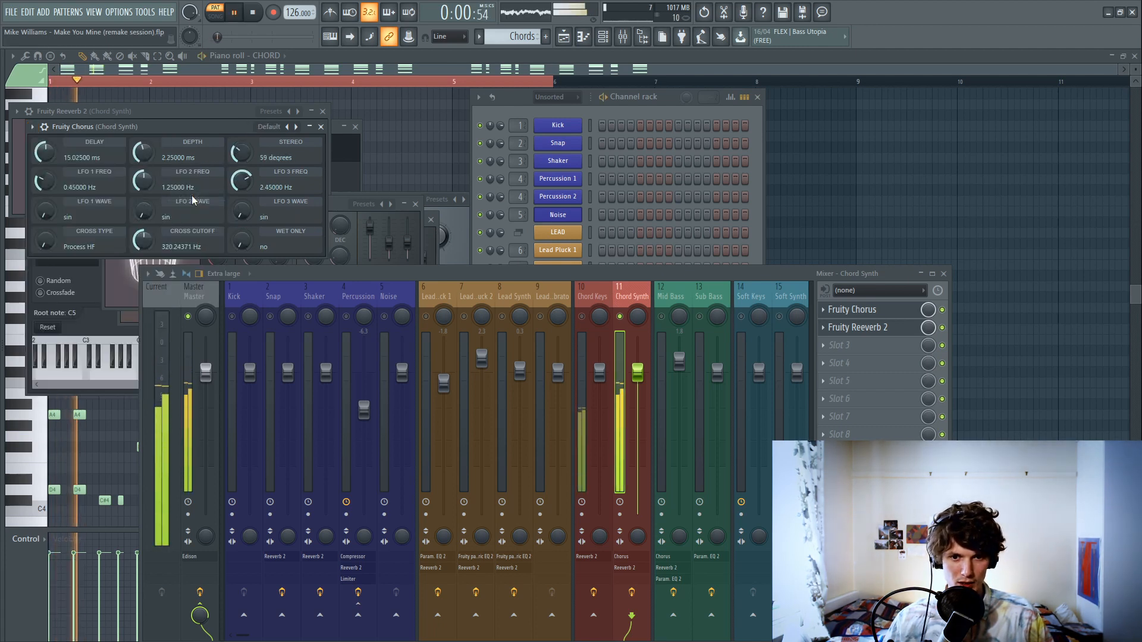
key(space)
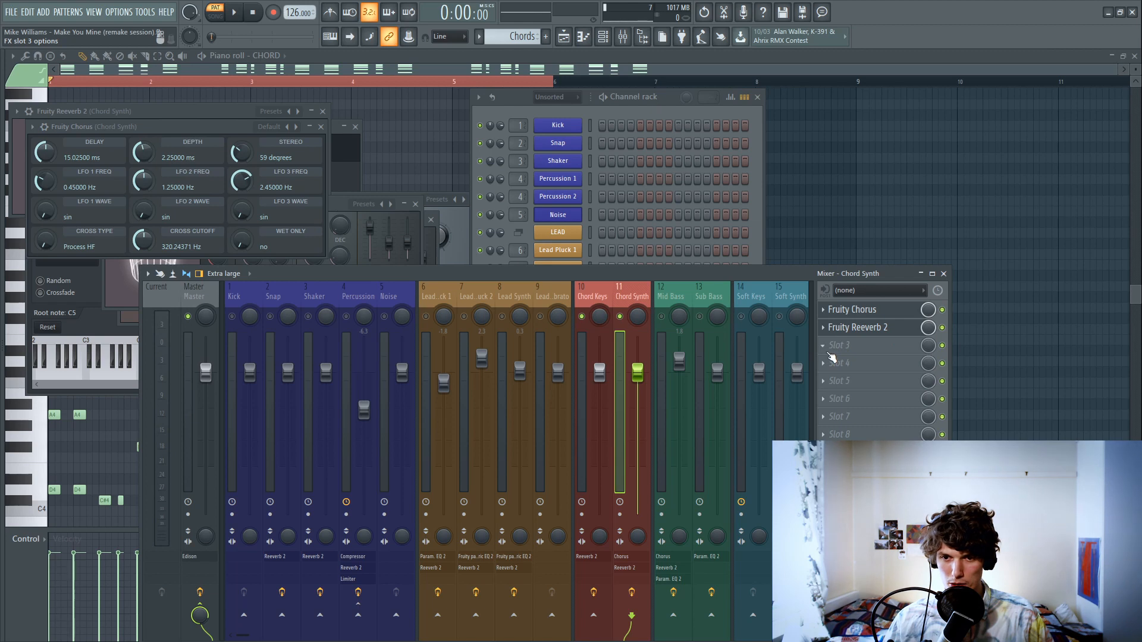
Step: Add Fruity parametric EQ 2 to slot 3 of Chord Synth and load the 20Hz + 18kHz cut preset
click(830, 352)
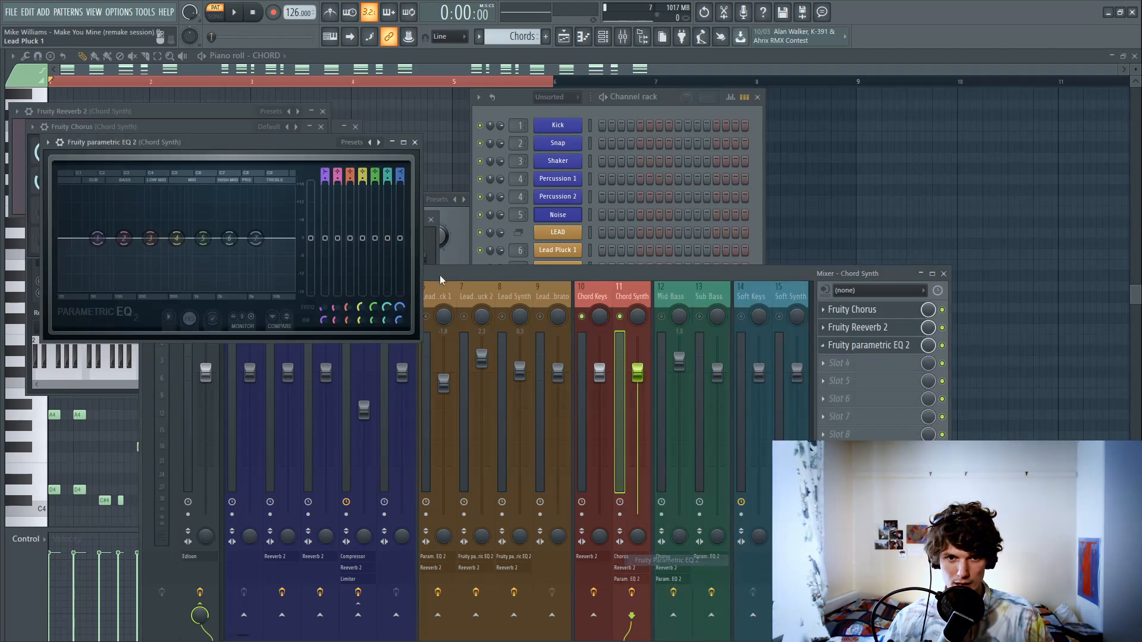
click(662, 560)
click(48, 142)
mouse_move(77, 187)
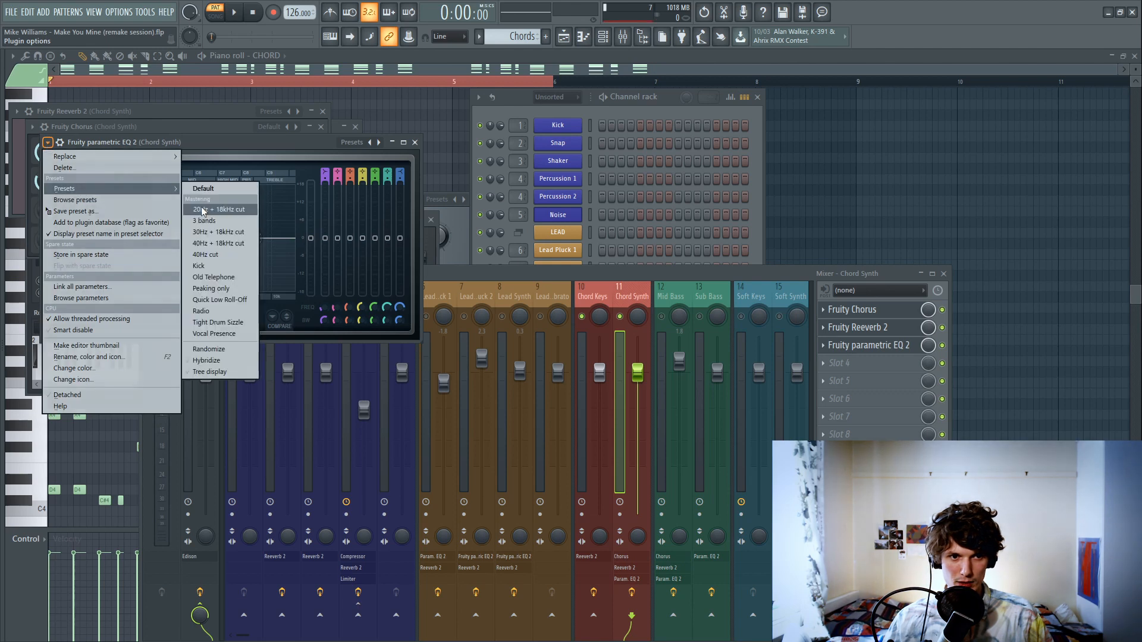
click(215, 209)
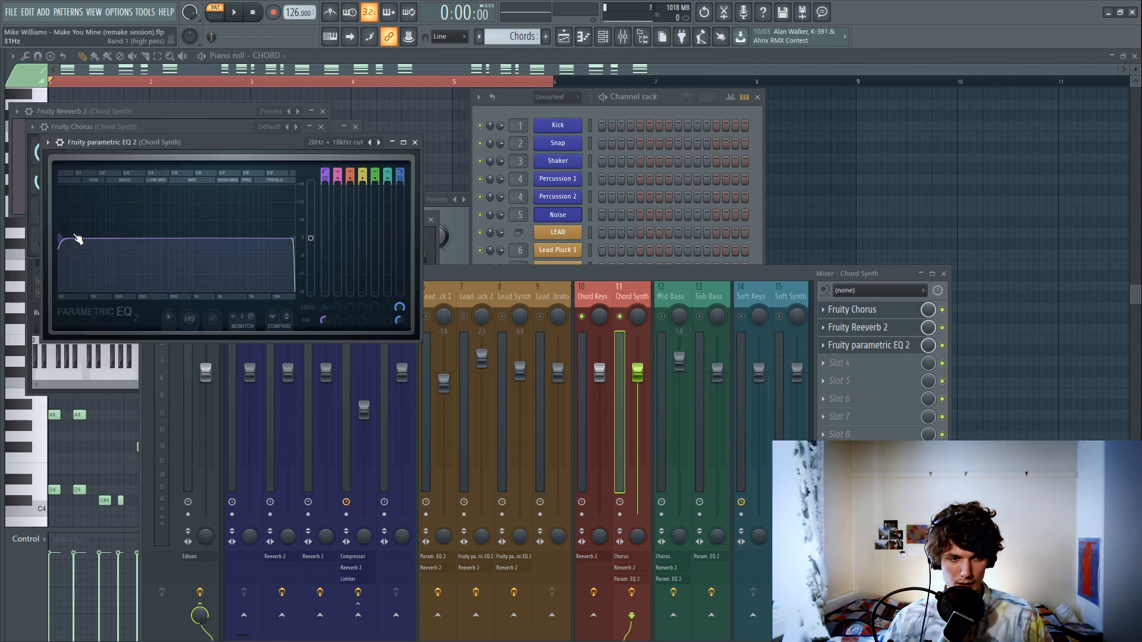
Step: Raise the low-cut band of Chord Synth's EQ to around the bass and low-mid boundary, fine-tuning it during playback
drag(61, 237, 143, 238)
key(space)
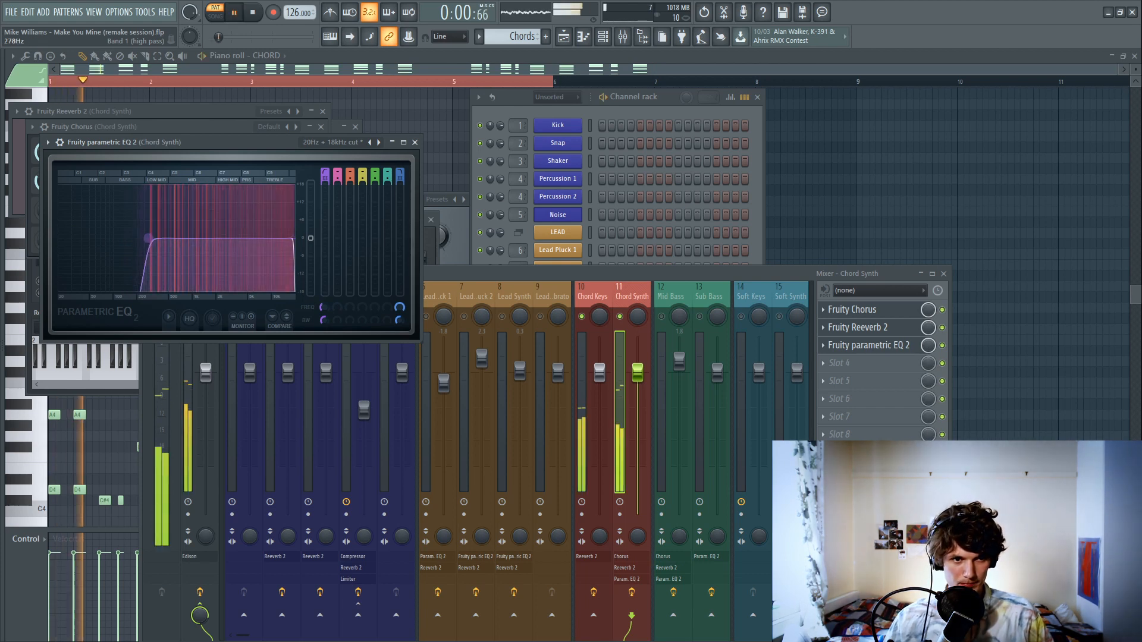
drag(147, 242, 132, 238)
key(space)
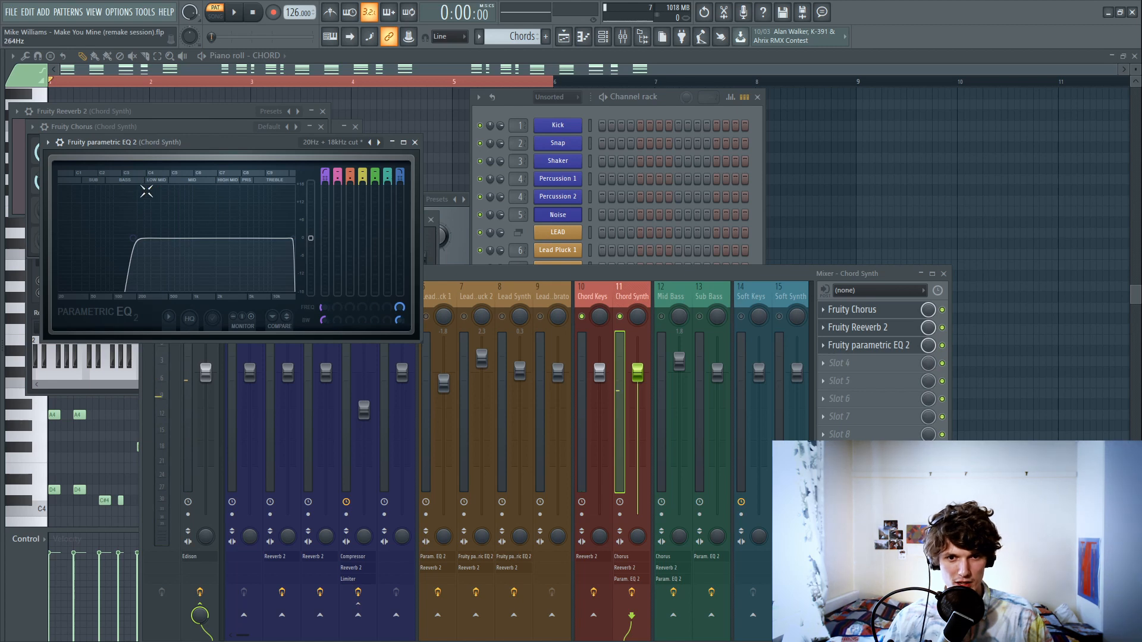
Step: Copy Chord Synth's Fruity parametric EQ 2 with its settings onto the Chord Keys mixer track
drag(208, 157, 338, 198)
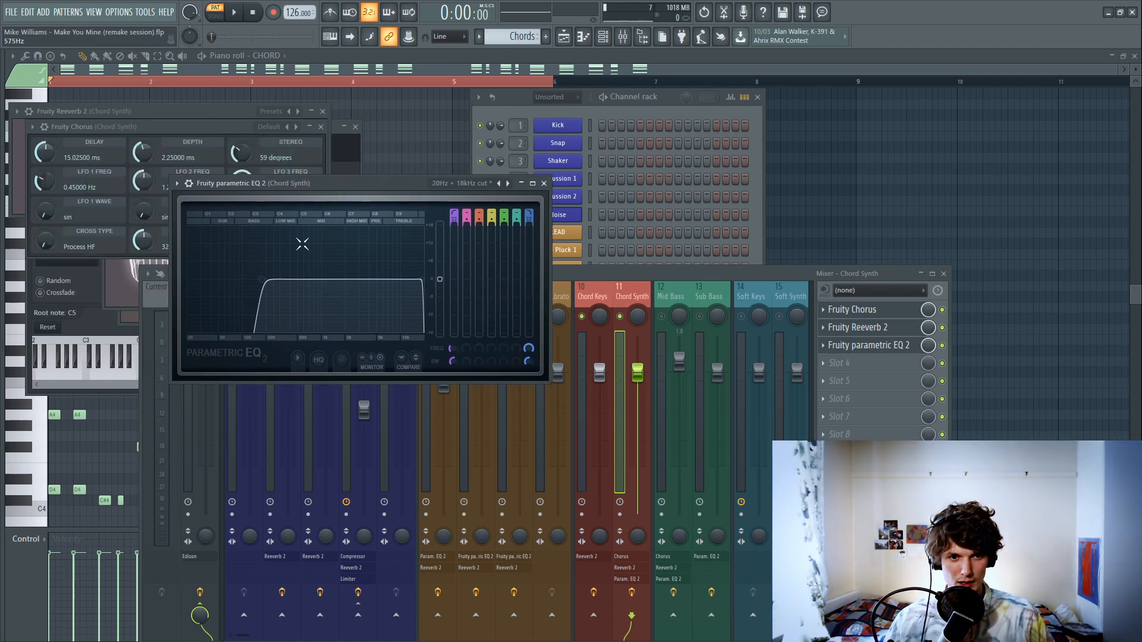
click(178, 183)
drag(218, 256, 598, 296)
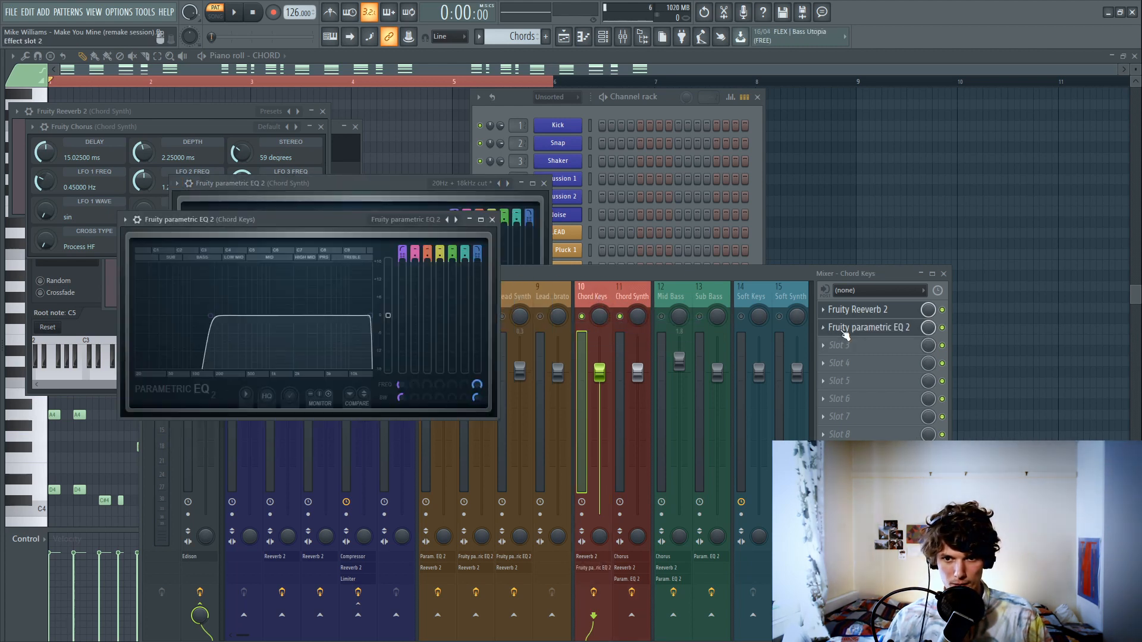
Step: Move Fruity parametric EQ 2 up to the first effect slot on both the Chord Keys and Chord Synth mixer tracks
click(825, 327)
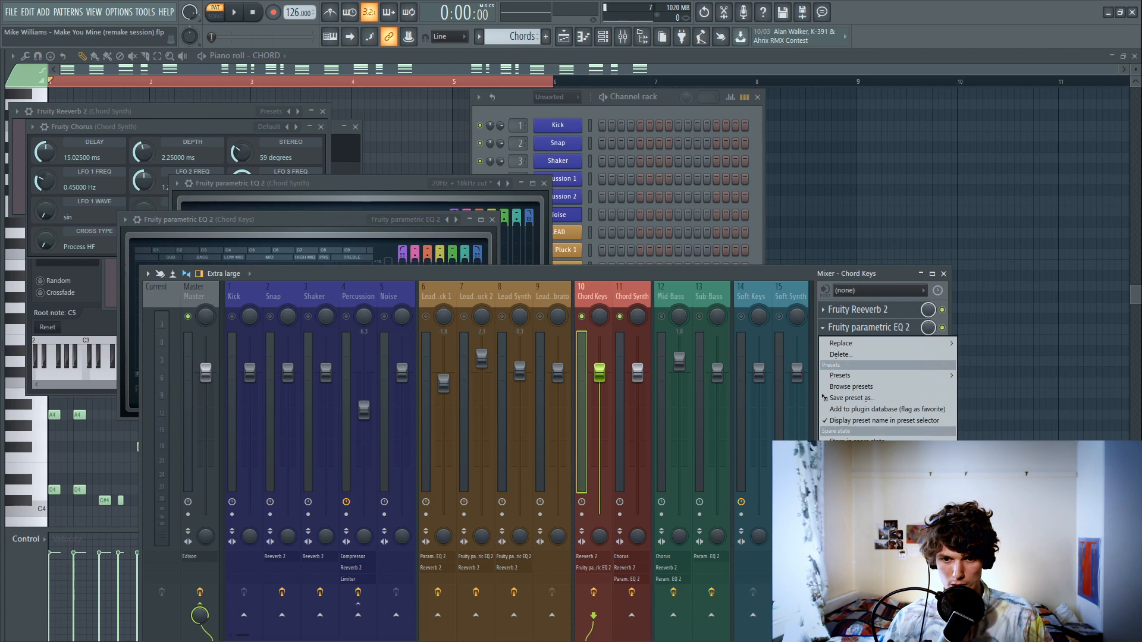
click(845, 486)
click(649, 296)
click(824, 346)
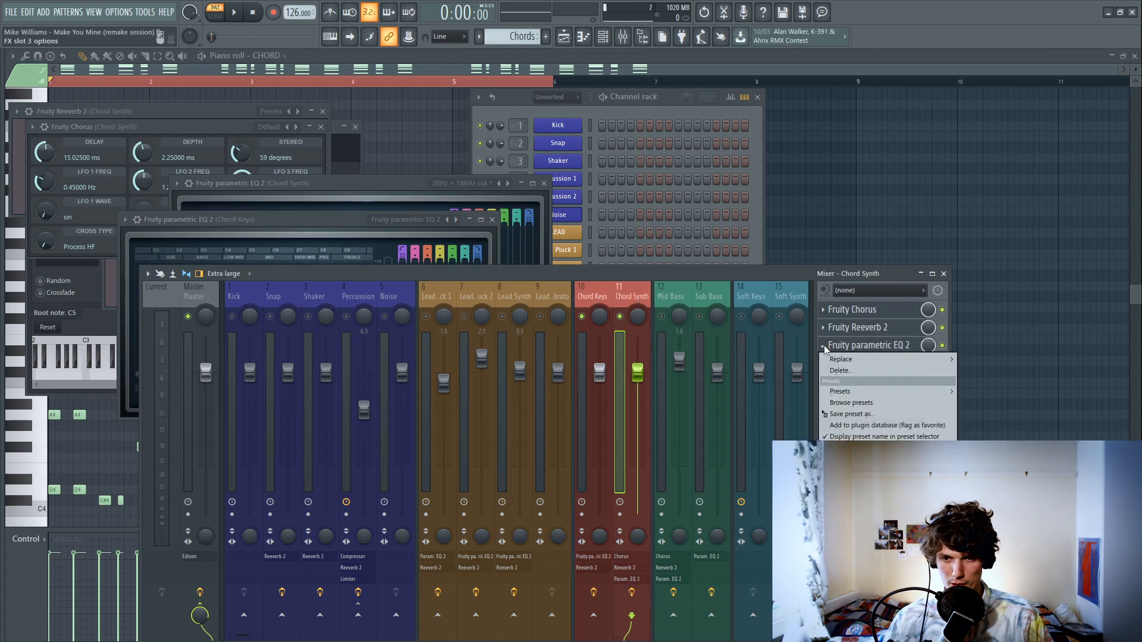
click(845, 504)
click(831, 333)
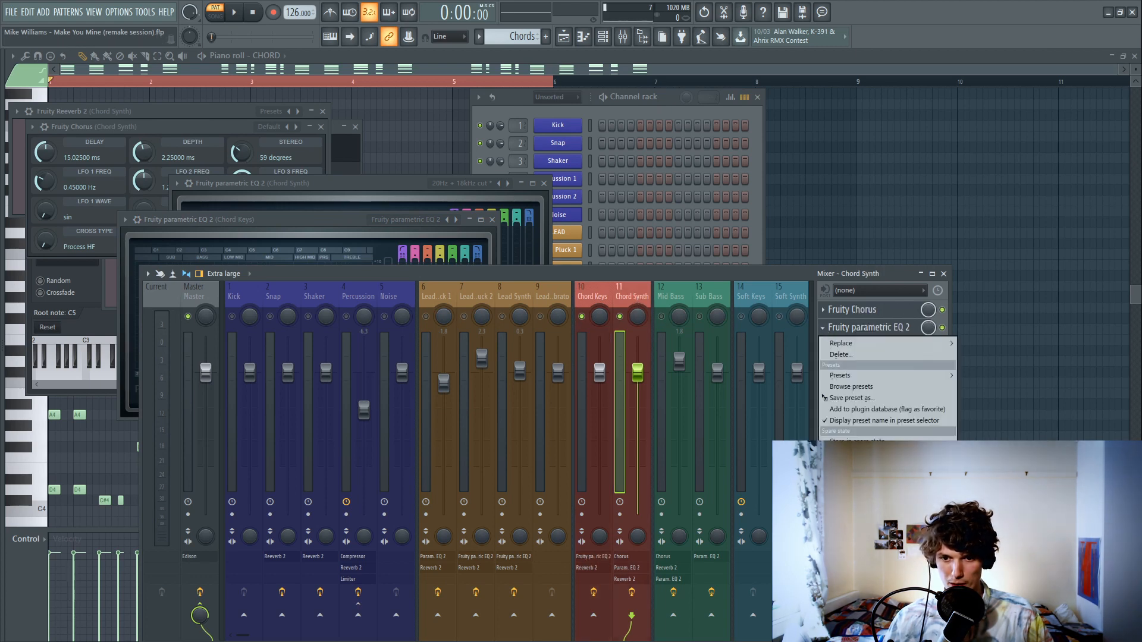
click(846, 504)
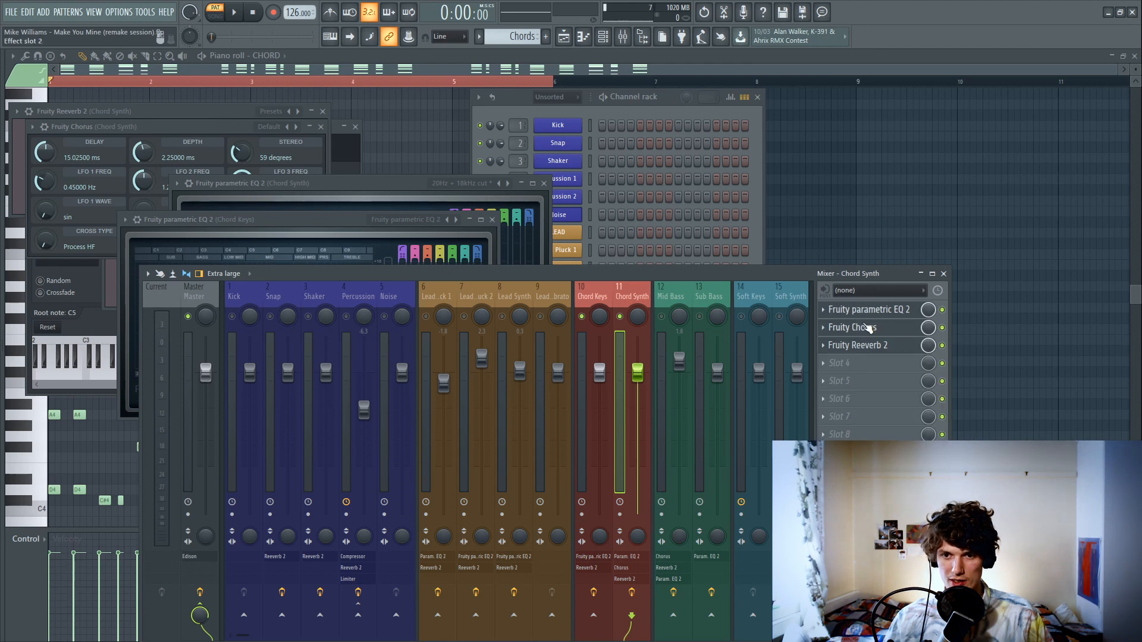
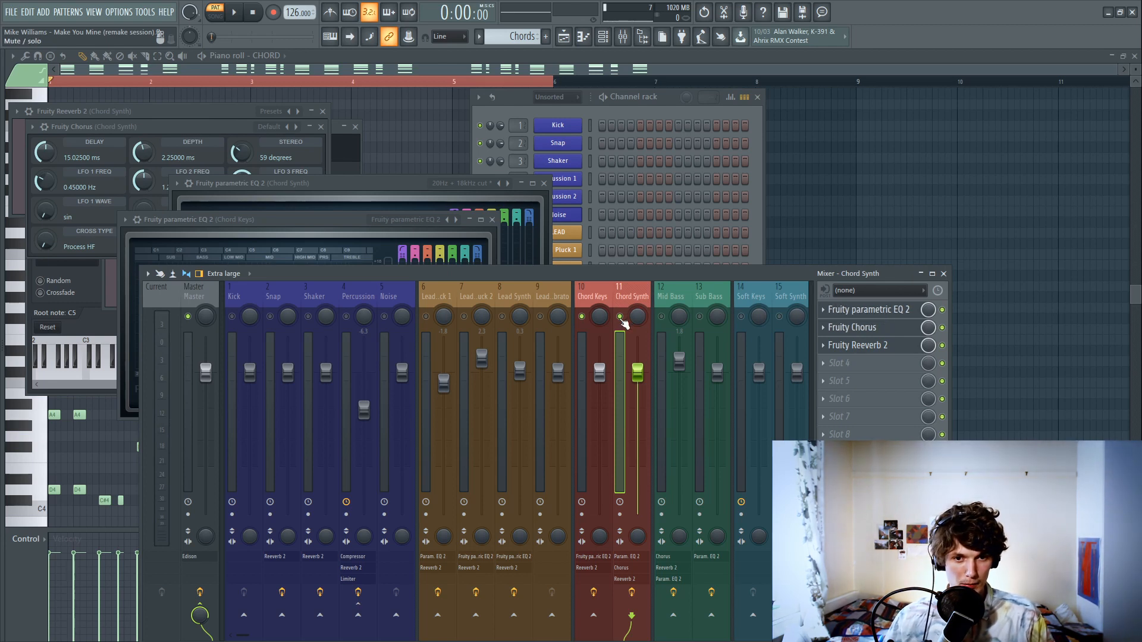
Step: Re-enable all mixer tracks and, during playback, lower the Chord Synth fader and raise Chord Keys to about 2.4 dB
right_click(620, 316)
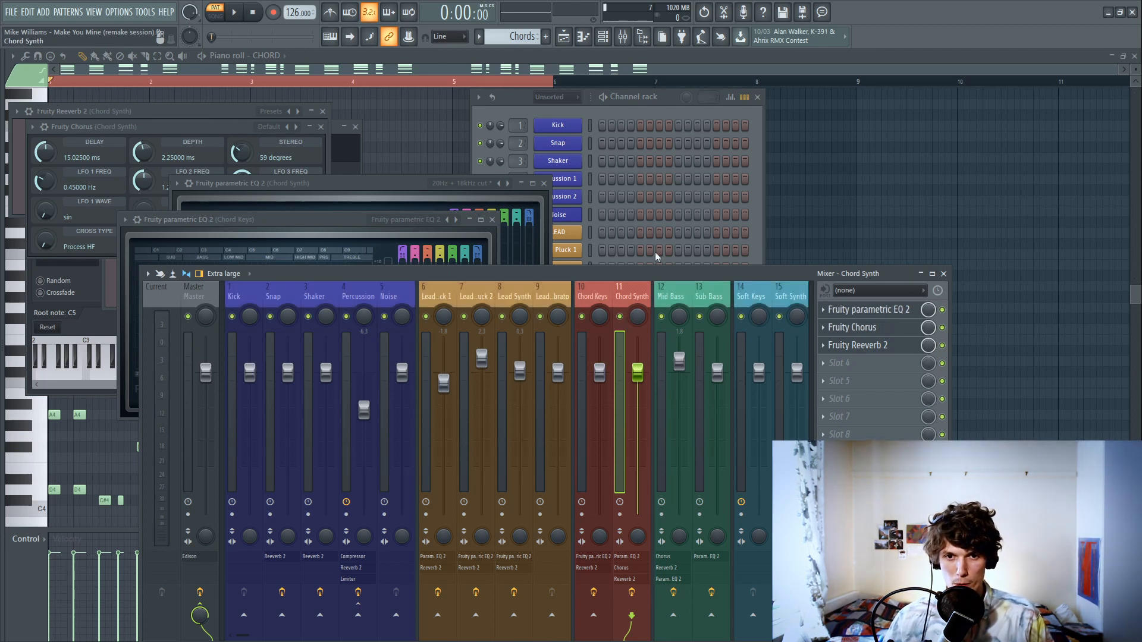
click(658, 115)
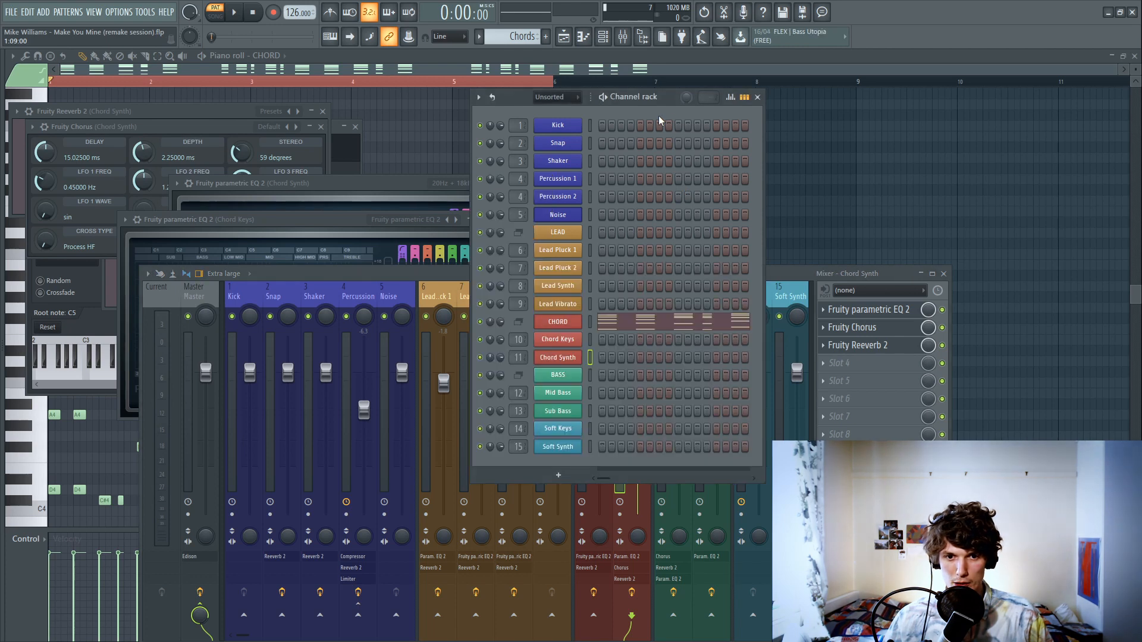
key(space)
click(880, 273)
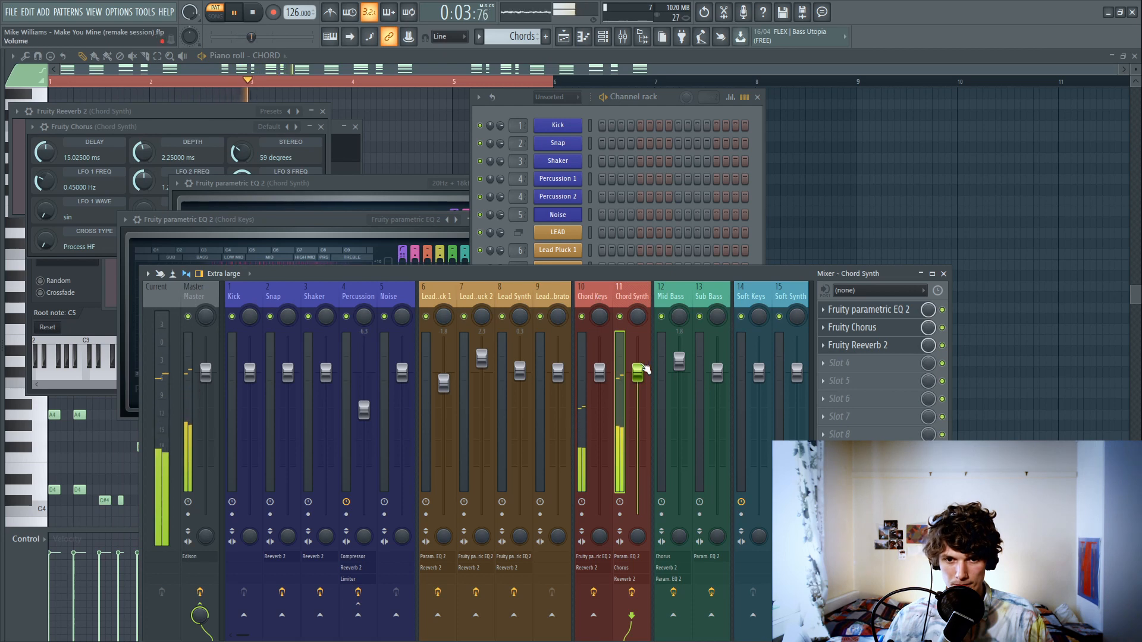
mouse_move(637, 373)
mouse_down()
mouse_move(637, 389)
mouse_move(599, 359)
mouse_move(636, 393)
mouse_up()
drag(598, 359, 599, 357)
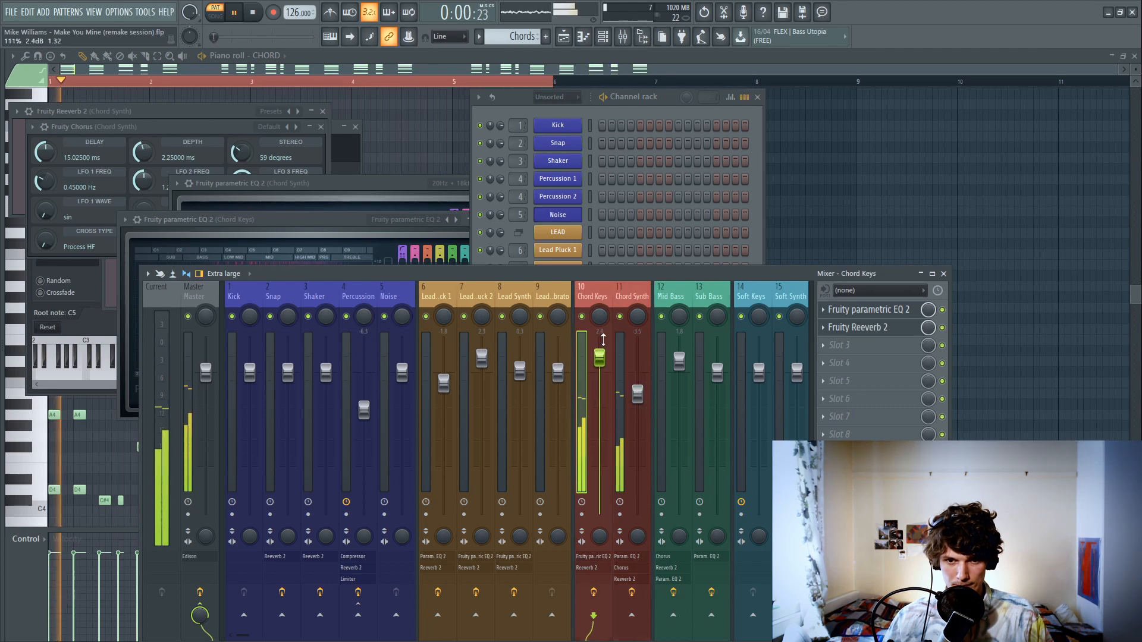
key(space)
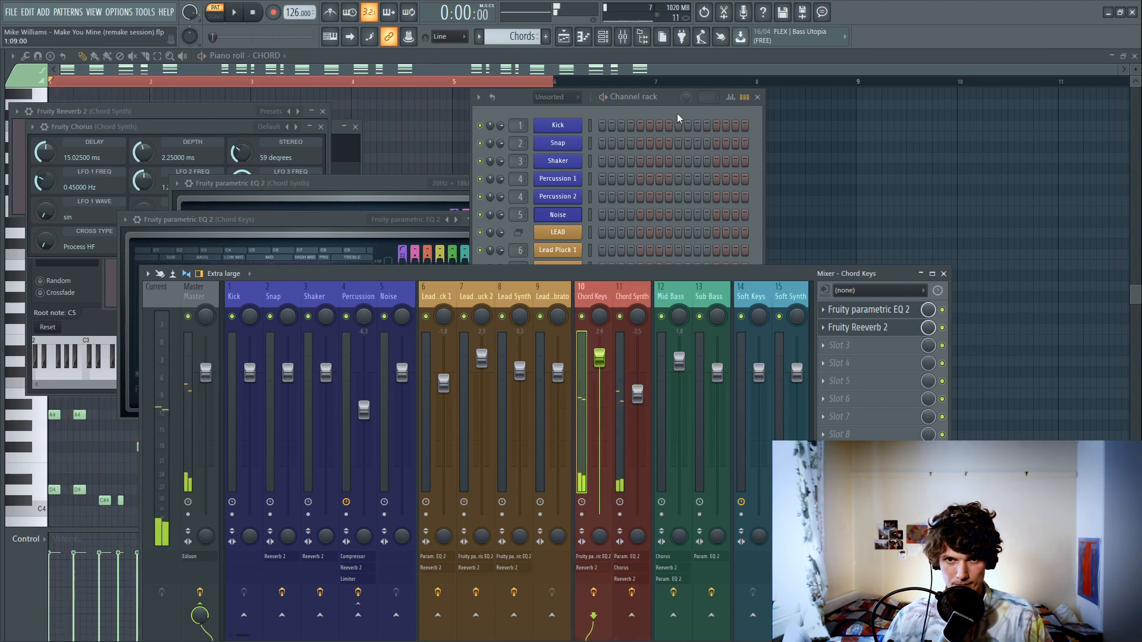
Step: Open the Chord Keys FL Keys instrument and check its overdrive while the chords play
click(676, 113)
click(564, 341)
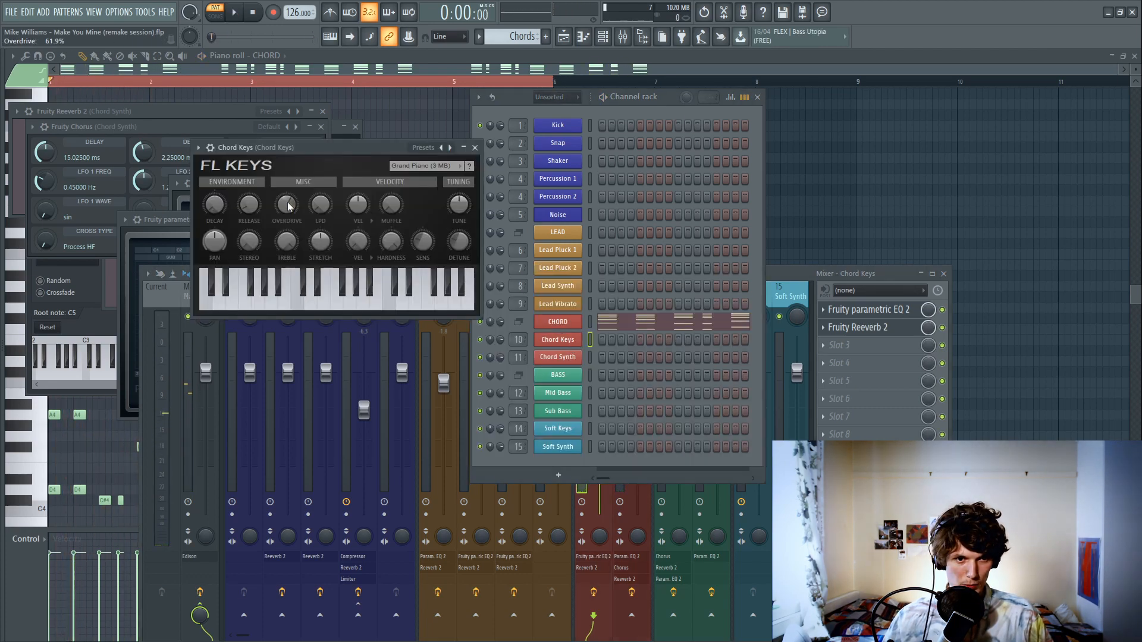
key(space)
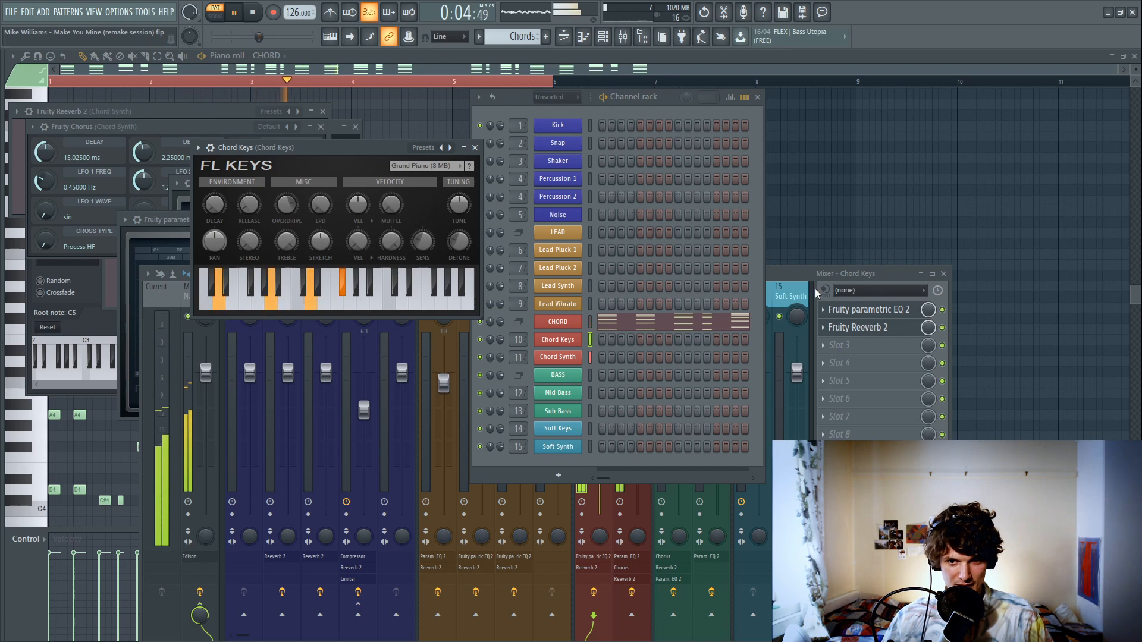
Step: Rebalance the chord layers to about -2.9 dB for Chord Synth and 2.4 dB for Chord Keys, then save the project
click(806, 272)
drag(646, 374, 646, 370)
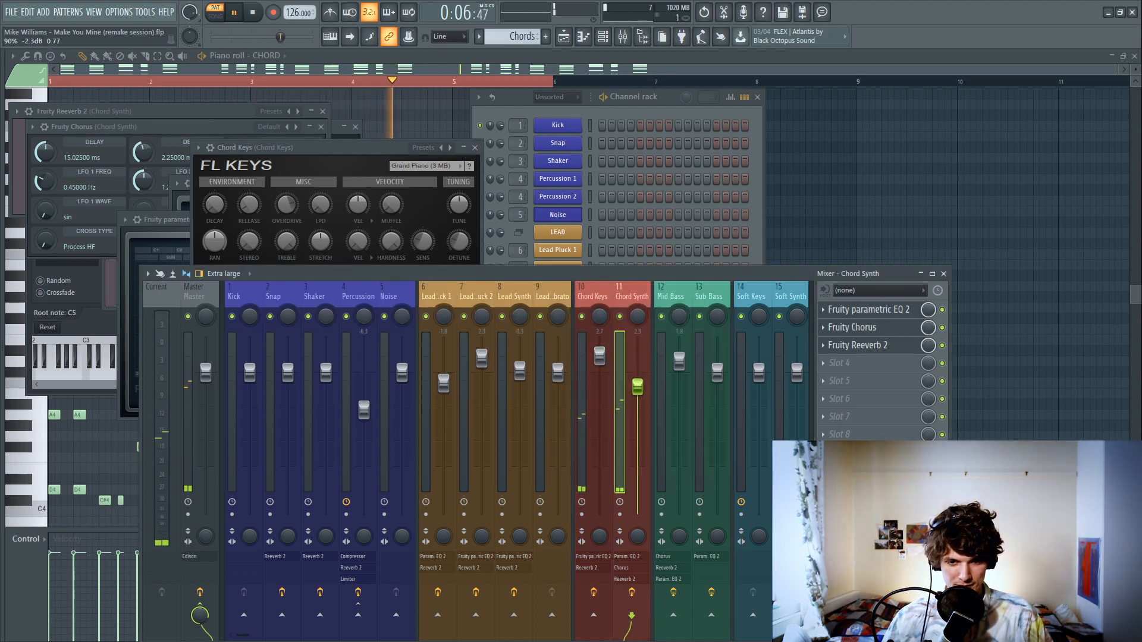
click(602, 358)
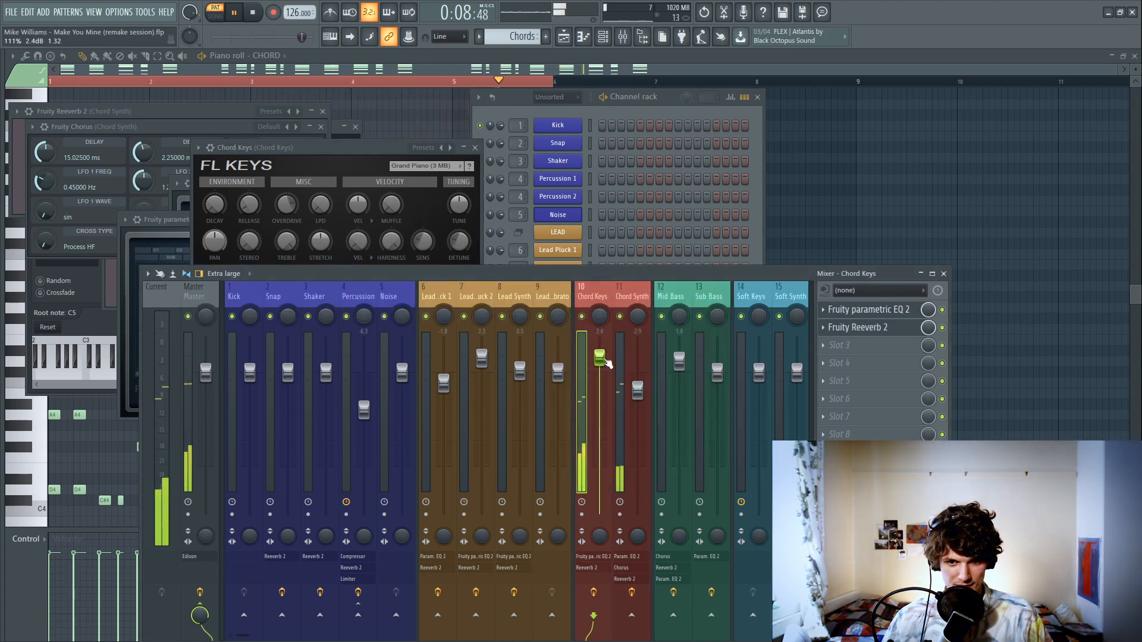
key(ctrl+s)
Step: Solo Chord Keys, bring Chord Synth in alongside it to hear both layers, and end the solo
right_click(583, 316)
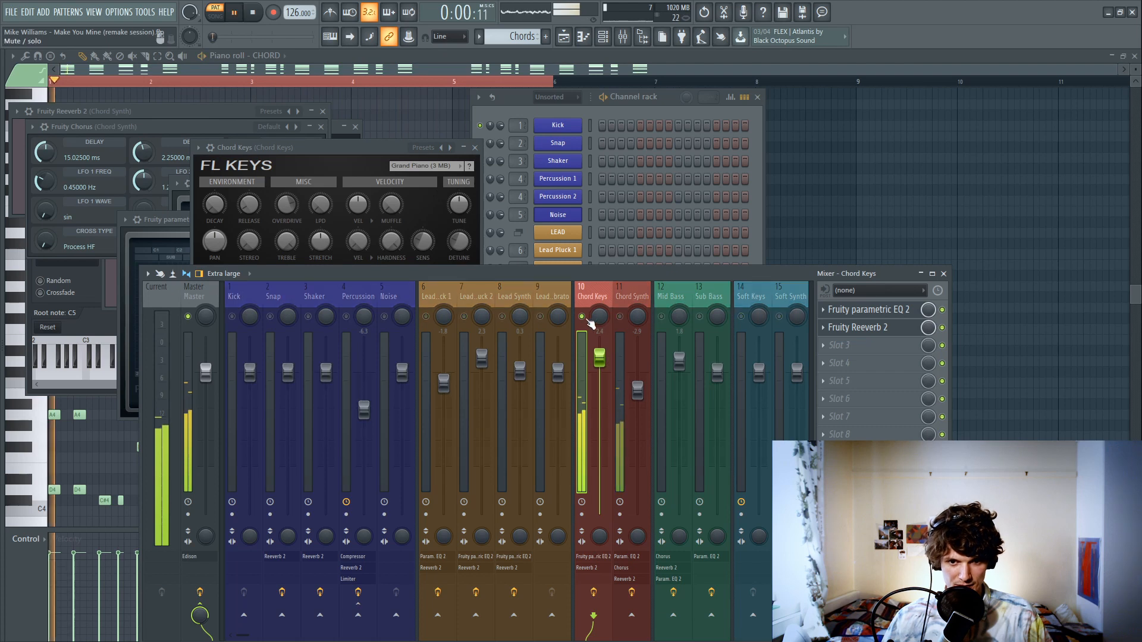
key(space)
click(620, 316)
key(space)
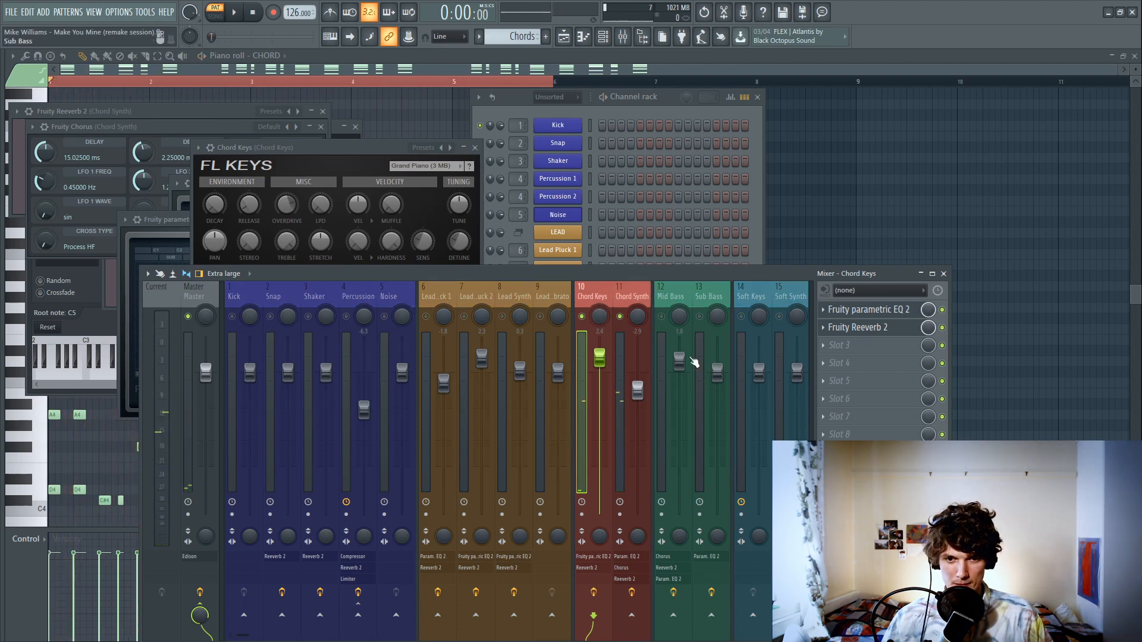
right_click(582, 316)
right_click(583, 316)
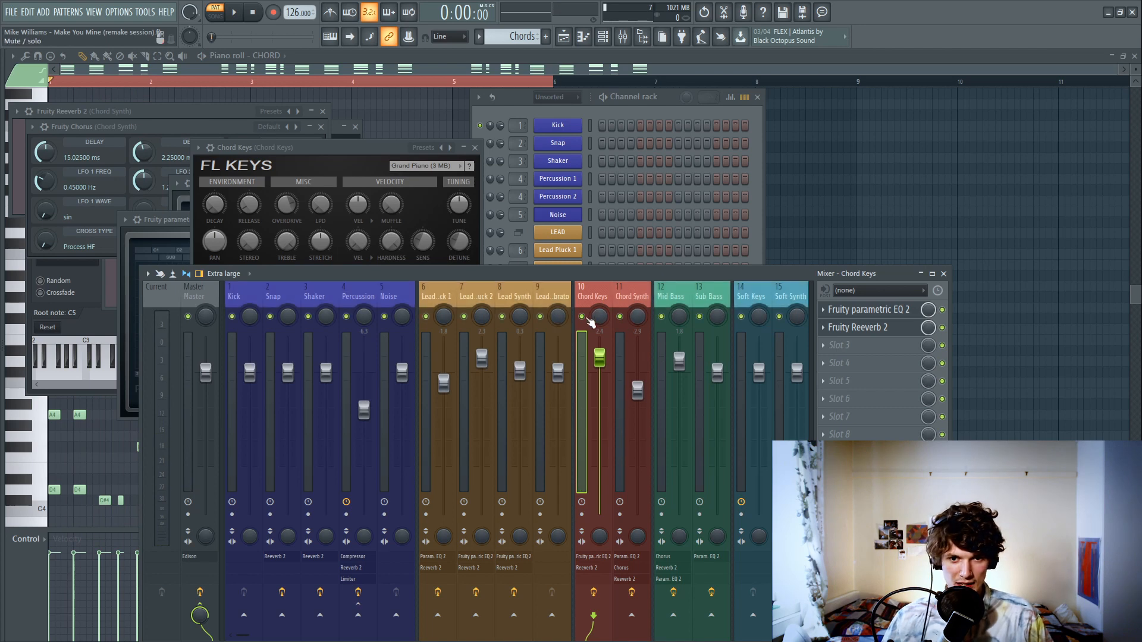
Step: Unmute both Chords clips in the playlist and listen to the arrangement in song mode
click(666, 105)
key(F5)
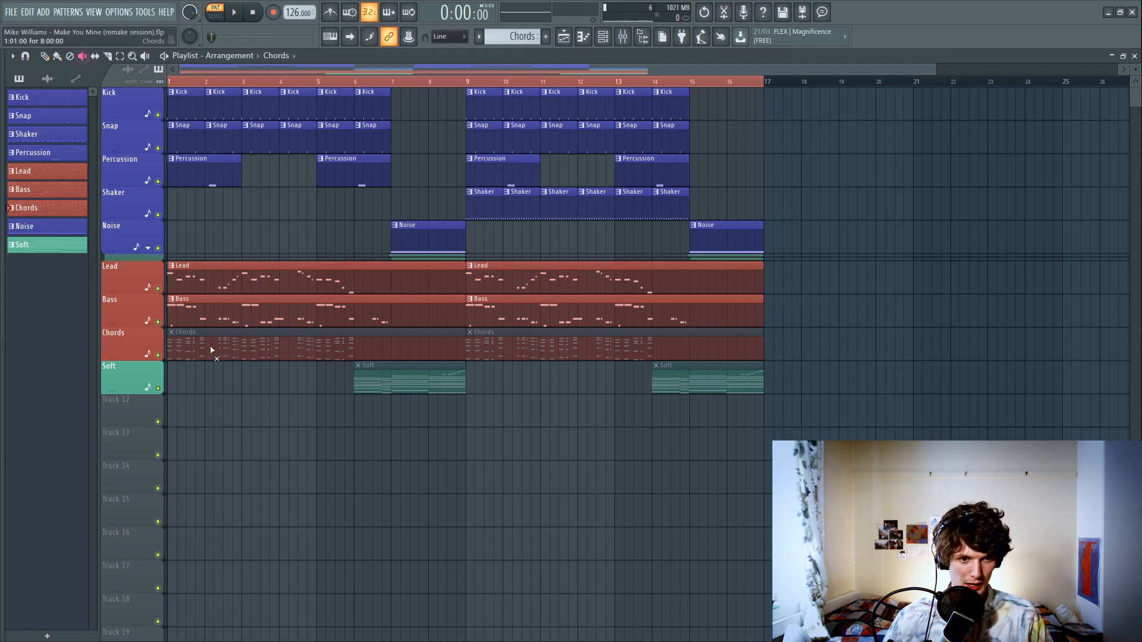
click(212, 351)
click(562, 353)
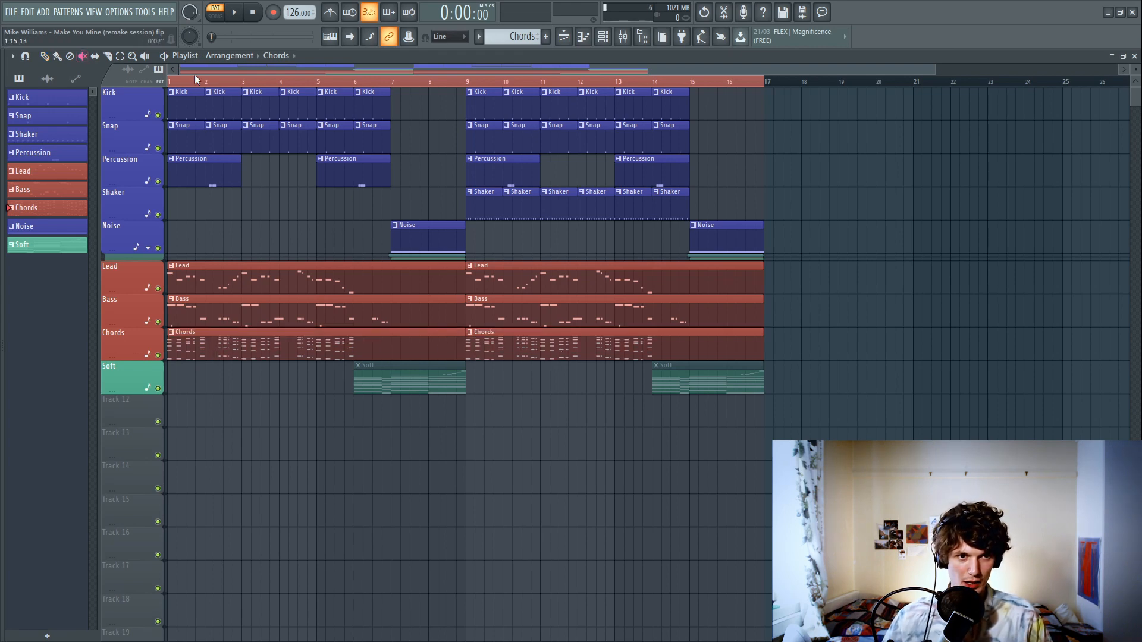
key(space)
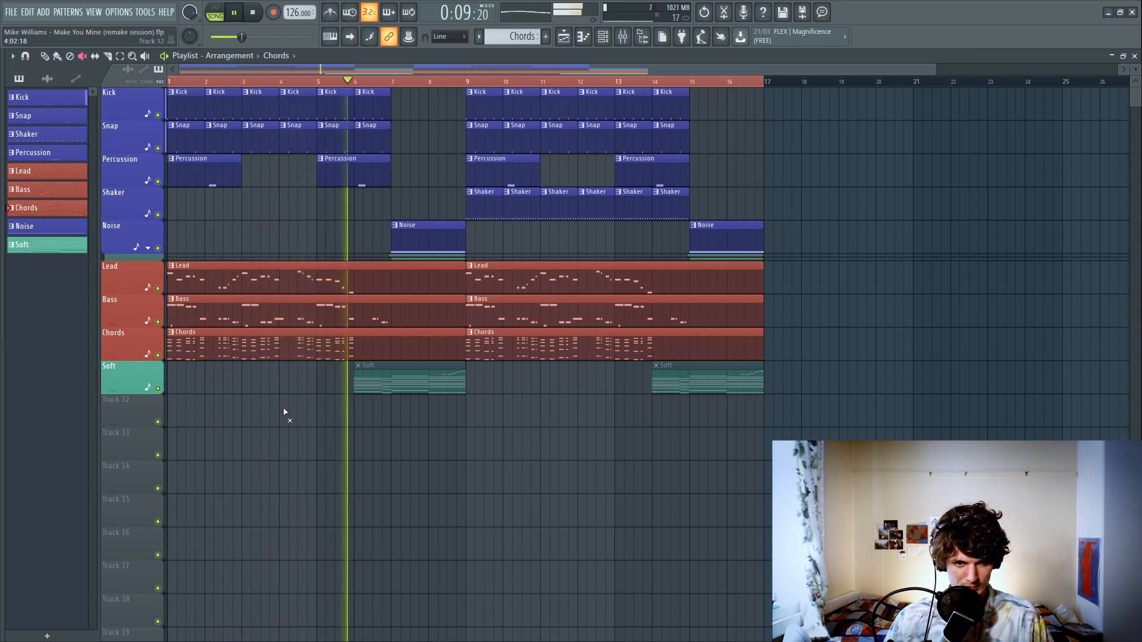
key(space)
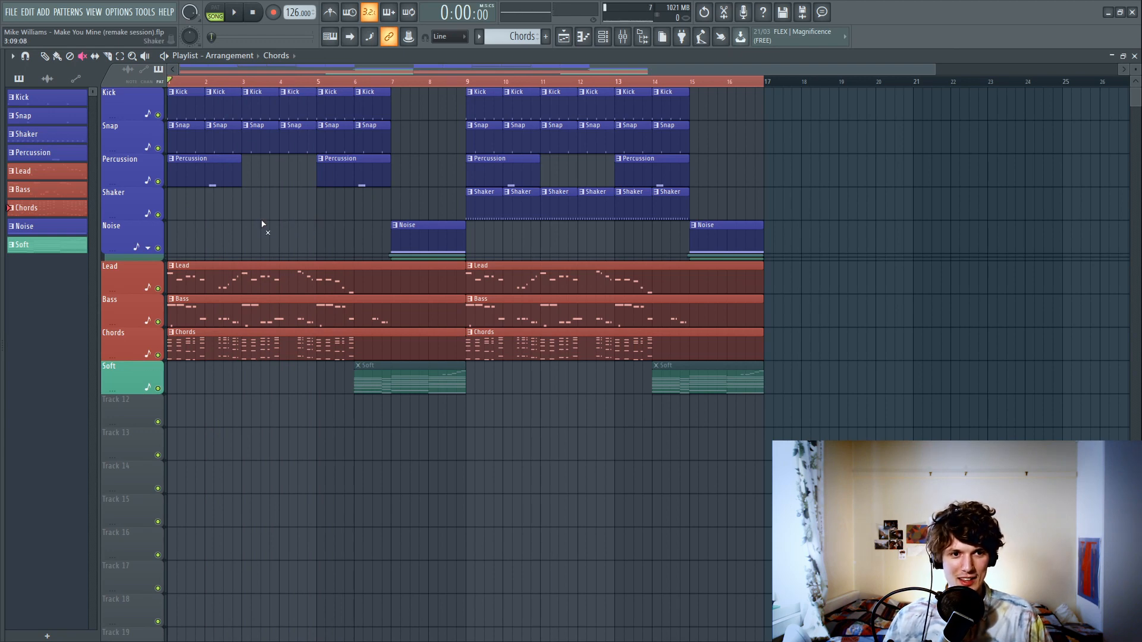
Step: Open the mixer over the playlist and route the Kick track to Lead Synth for sidechaining
click(623, 39)
drag(576, 274, 623, 165)
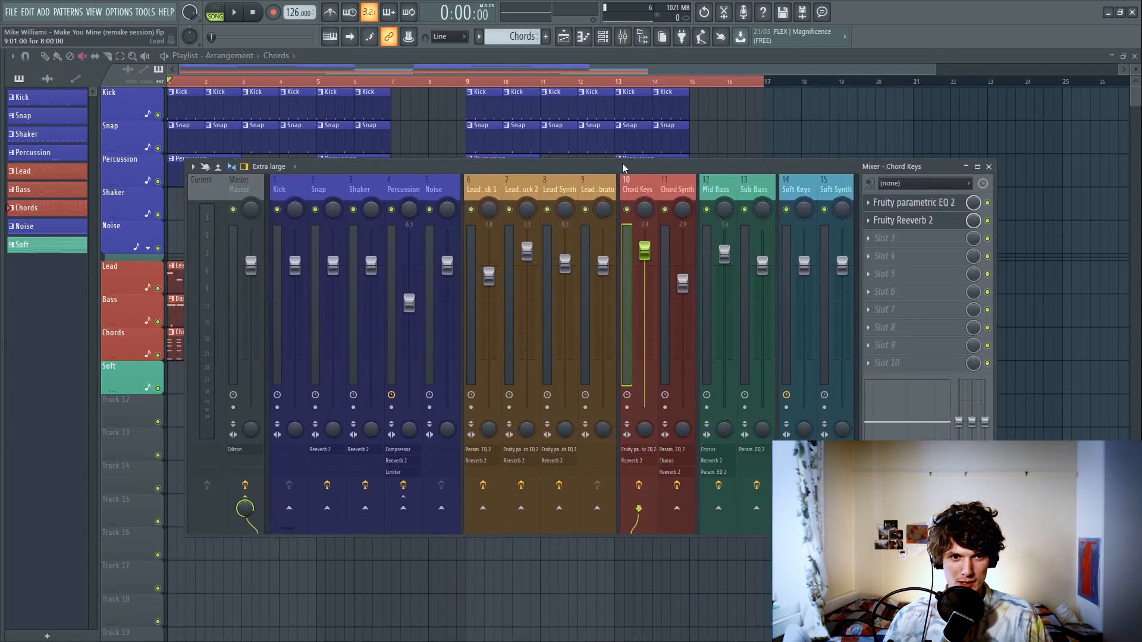
drag(482, 186, 650, 189)
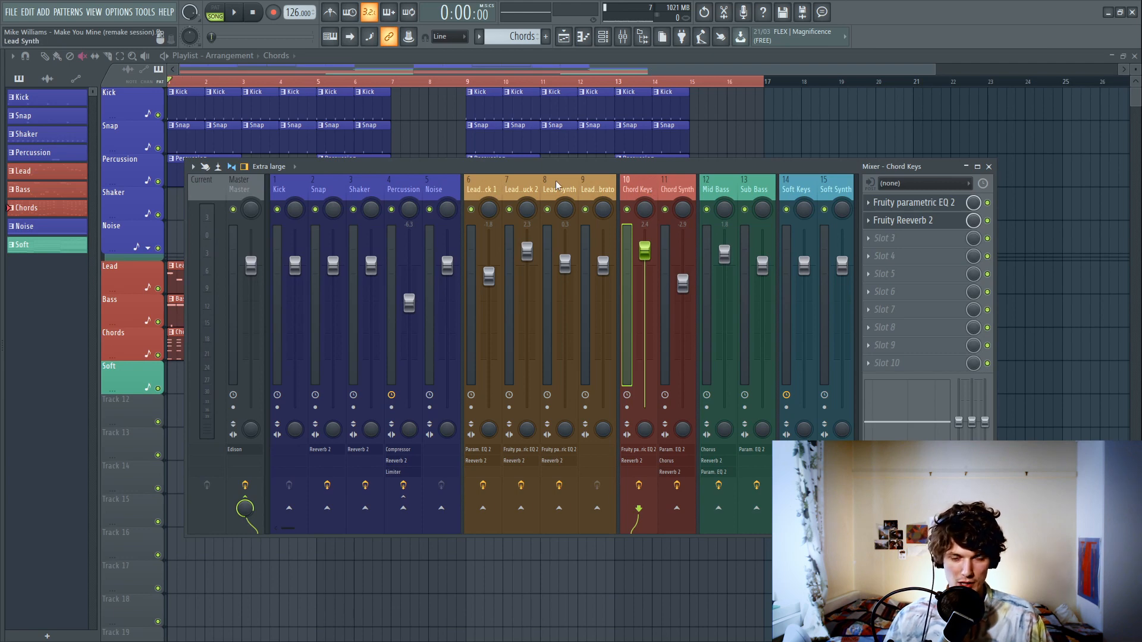
mouse_move(487, 190)
mouse_down()
mouse_move(591, 187)
mouse_move(487, 187)
mouse_up()
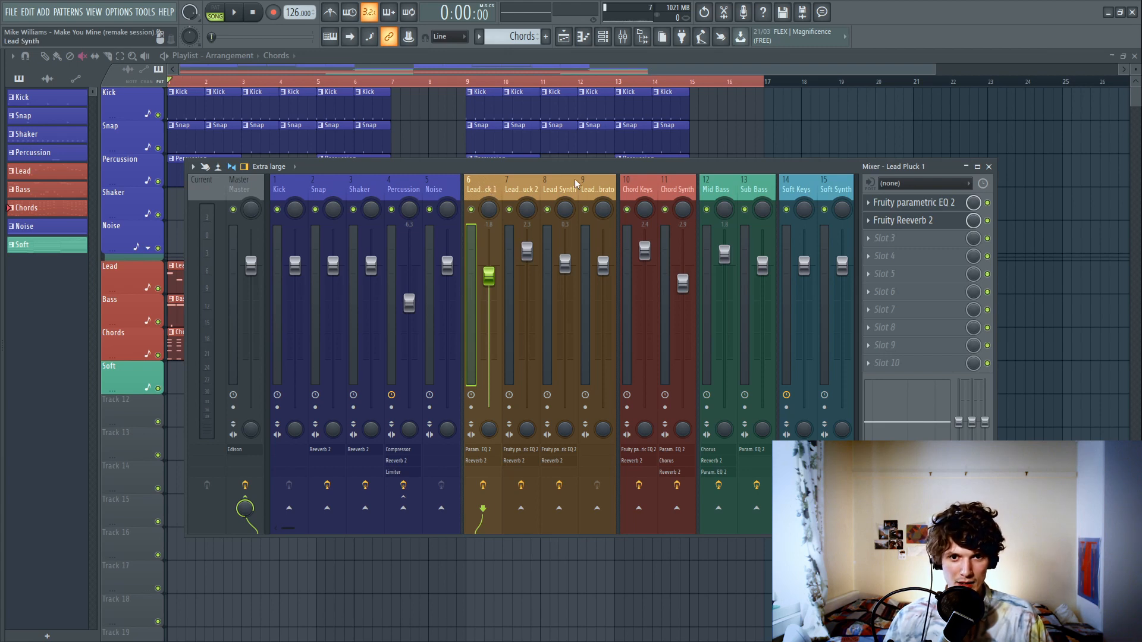
click(551, 187)
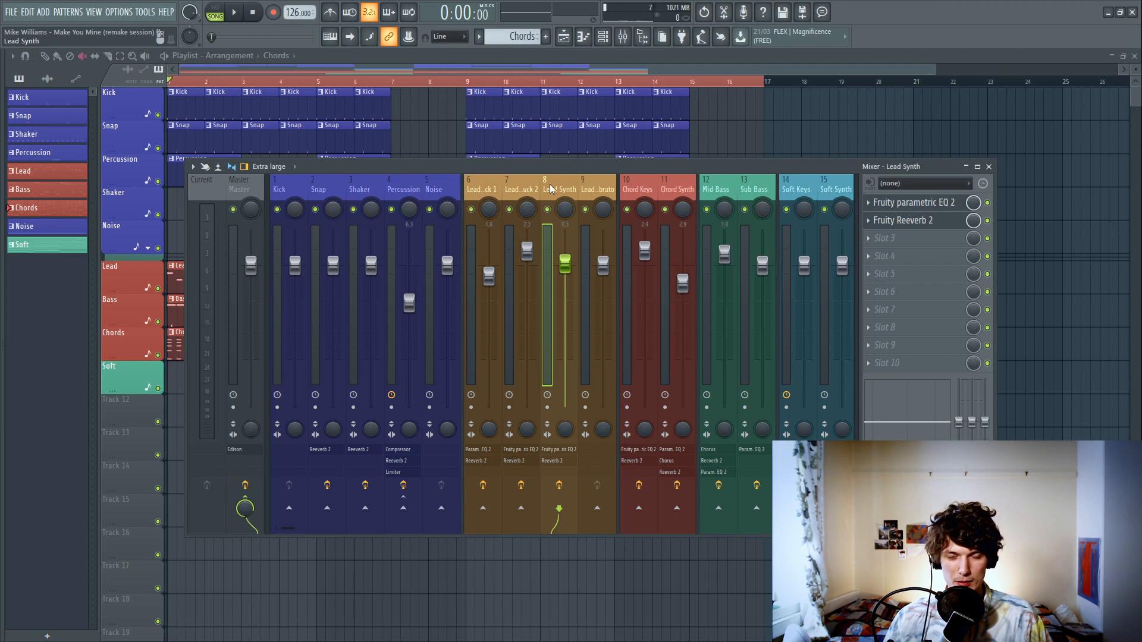
click(285, 188)
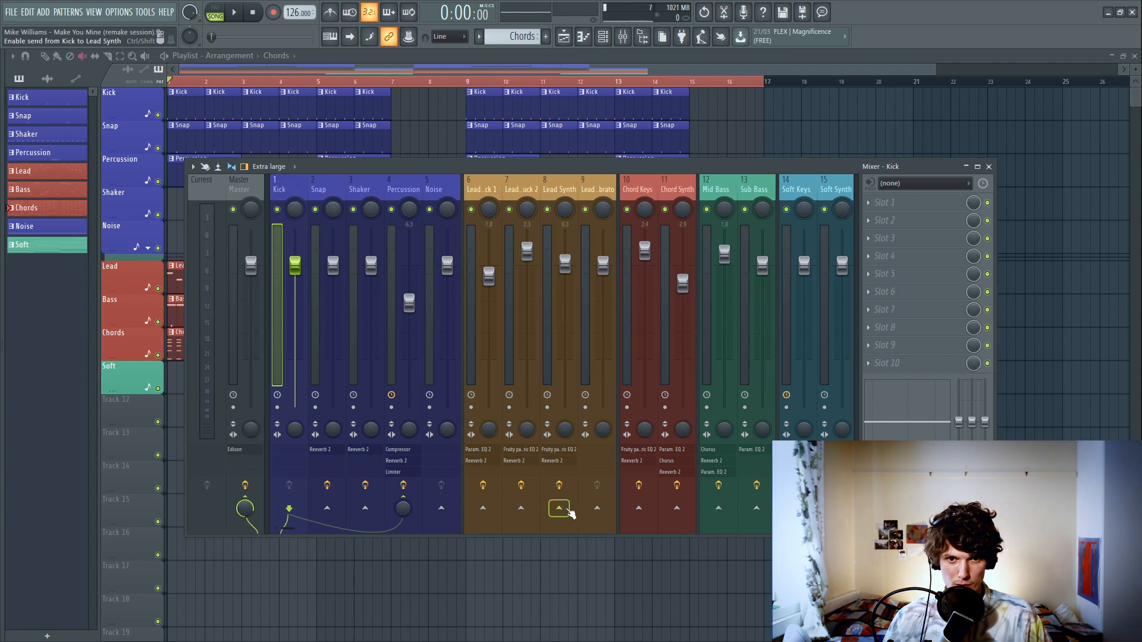
click(568, 512)
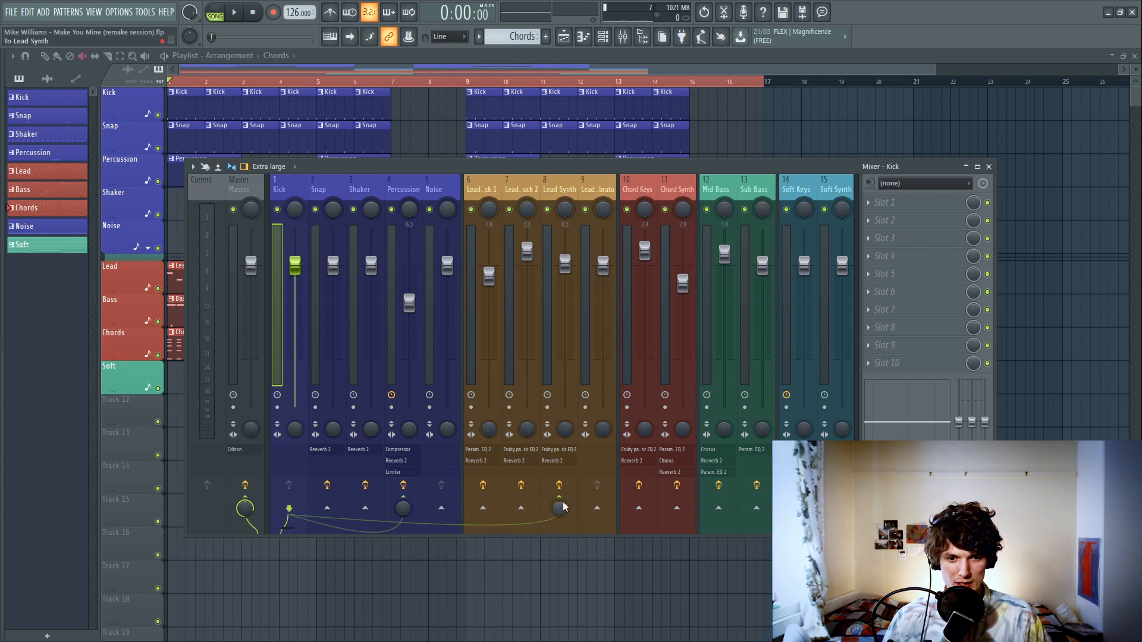
Step: Add Fruity Limiter to effect slot 4 of the Lead Synth mixer track
click(569, 192)
click(875, 257)
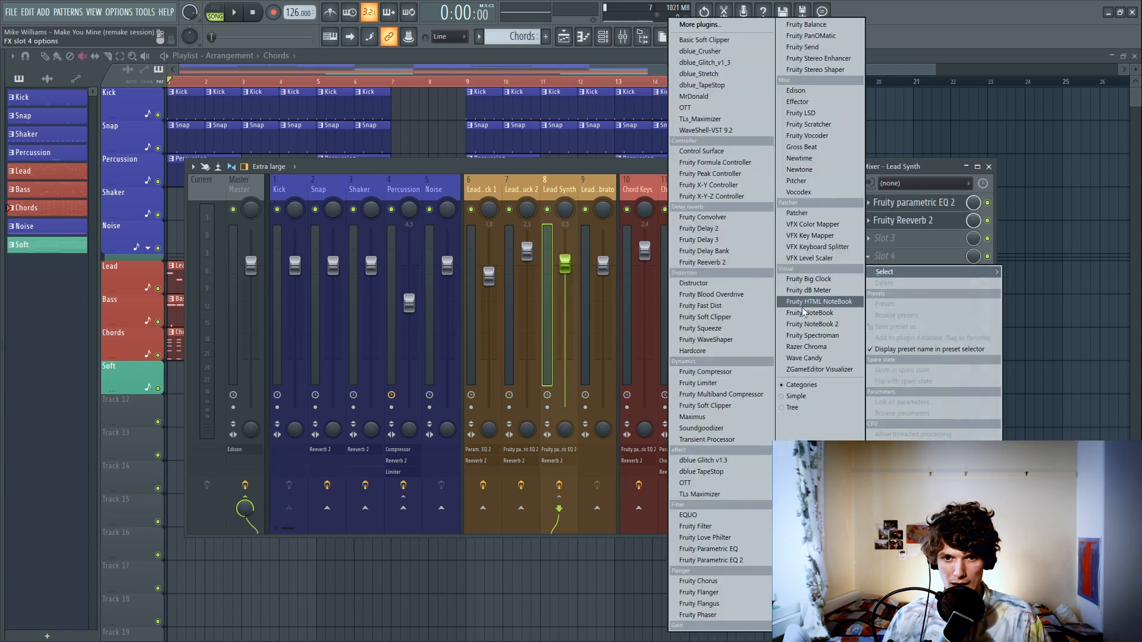
click(698, 383)
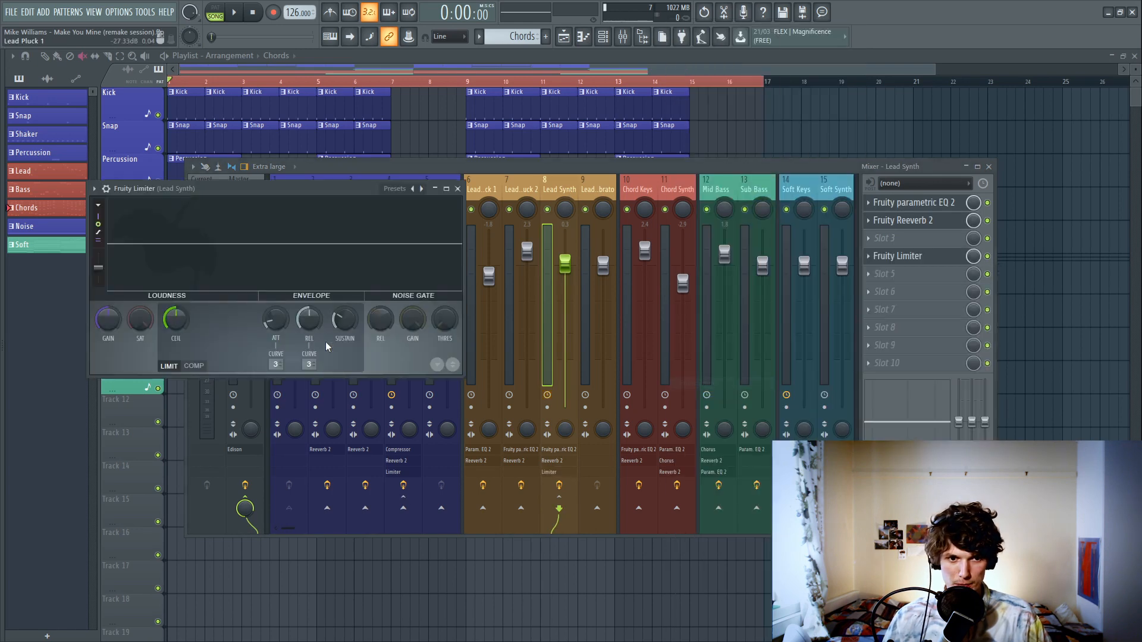
Step: Set Lead Synth's Fruity Limiter to compressor mode with sidechain input 1, a threshold of about -30 dB and a raised ratio
click(194, 366)
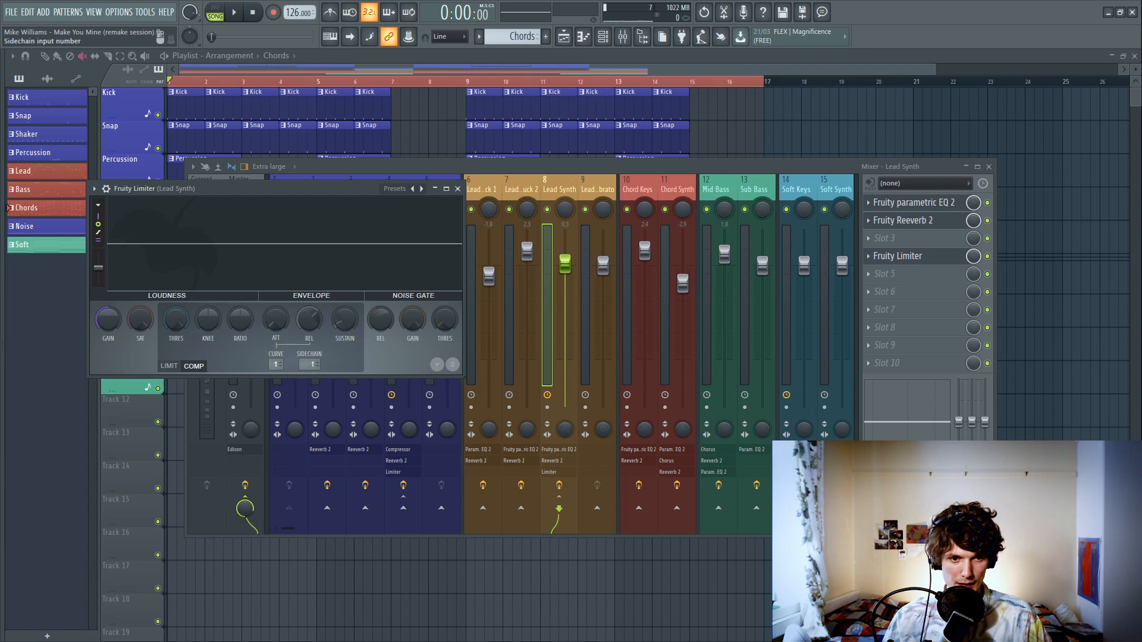
click(299, 363)
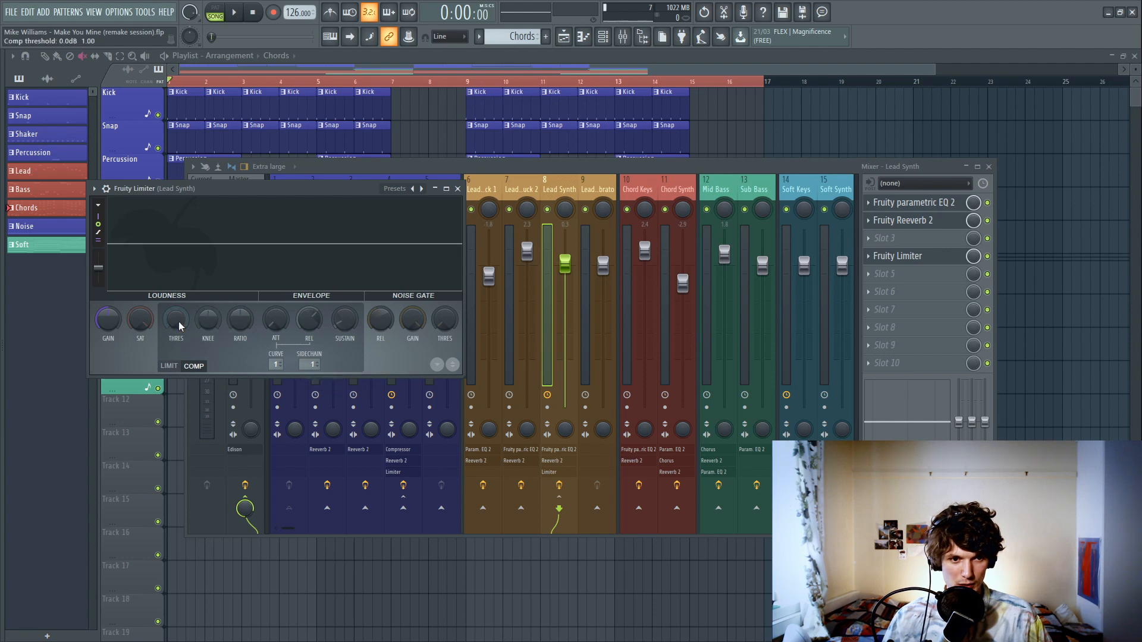
drag(180, 327, 181, 395)
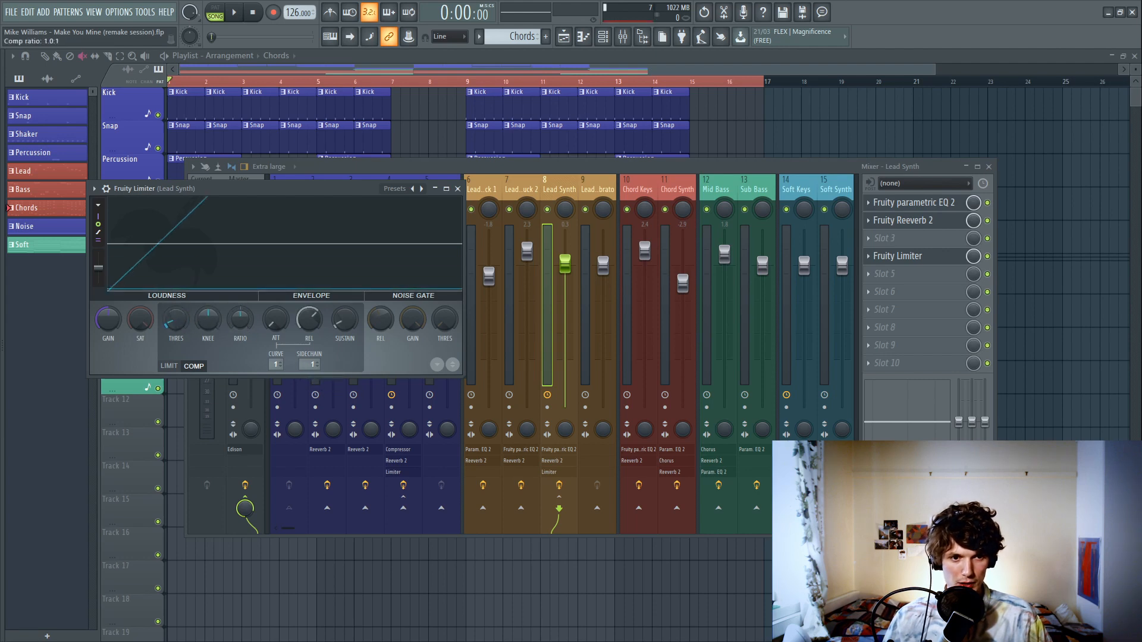
drag(240, 320, 241, 288)
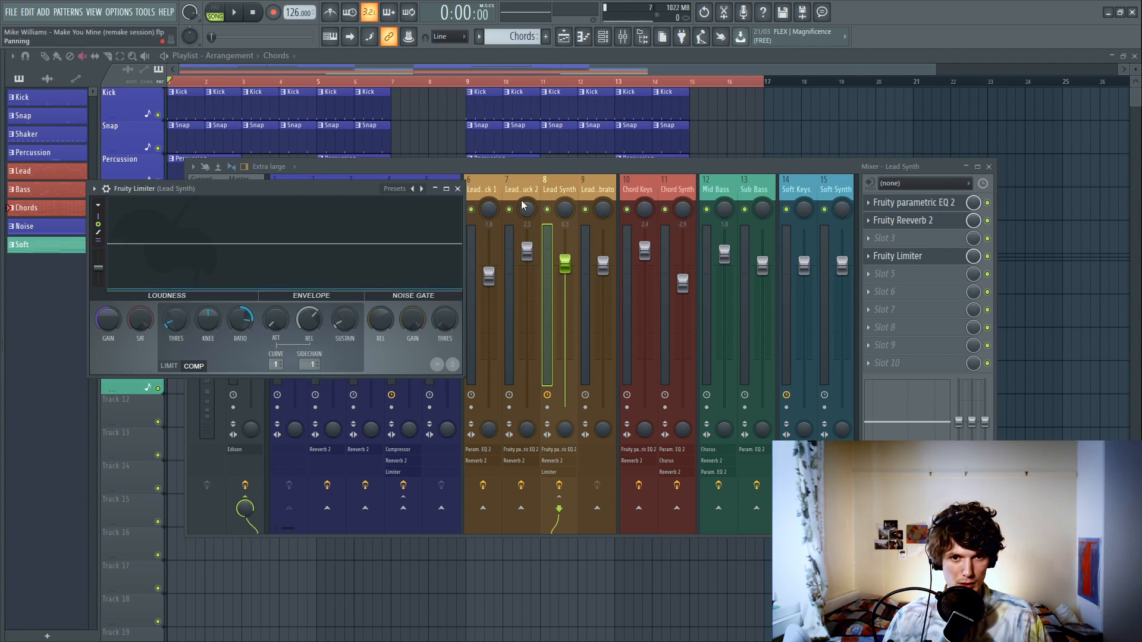
Step: Solo Lead Synth with Kick and play the song to check the ducking in Lead Synth's Fruity Limiter
click(559, 219)
key(space)
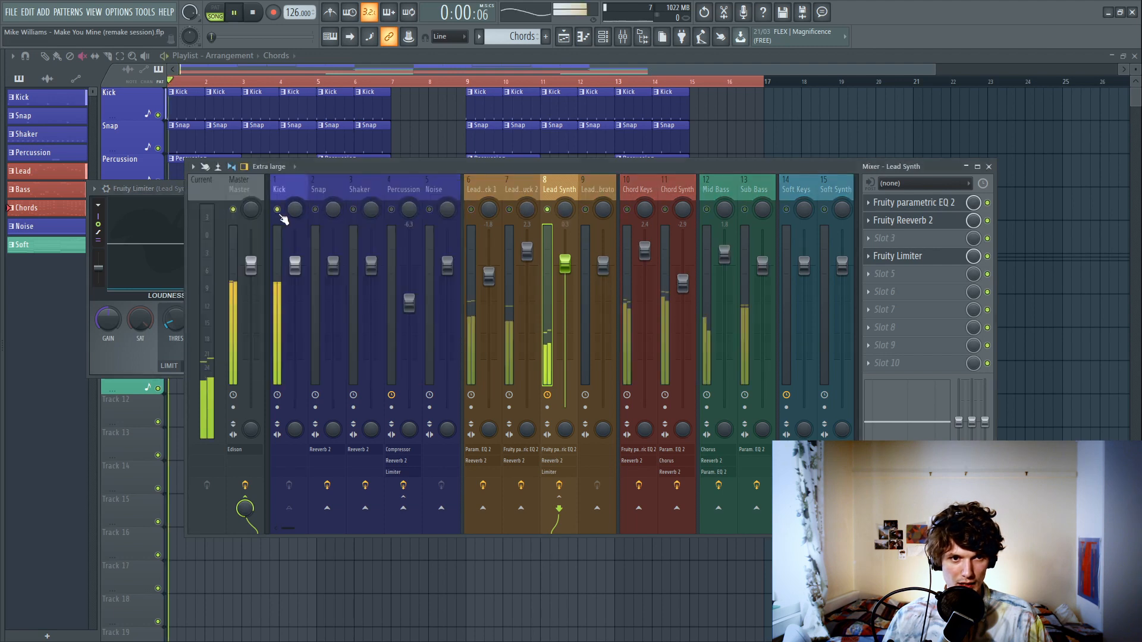
click(135, 189)
key(space)
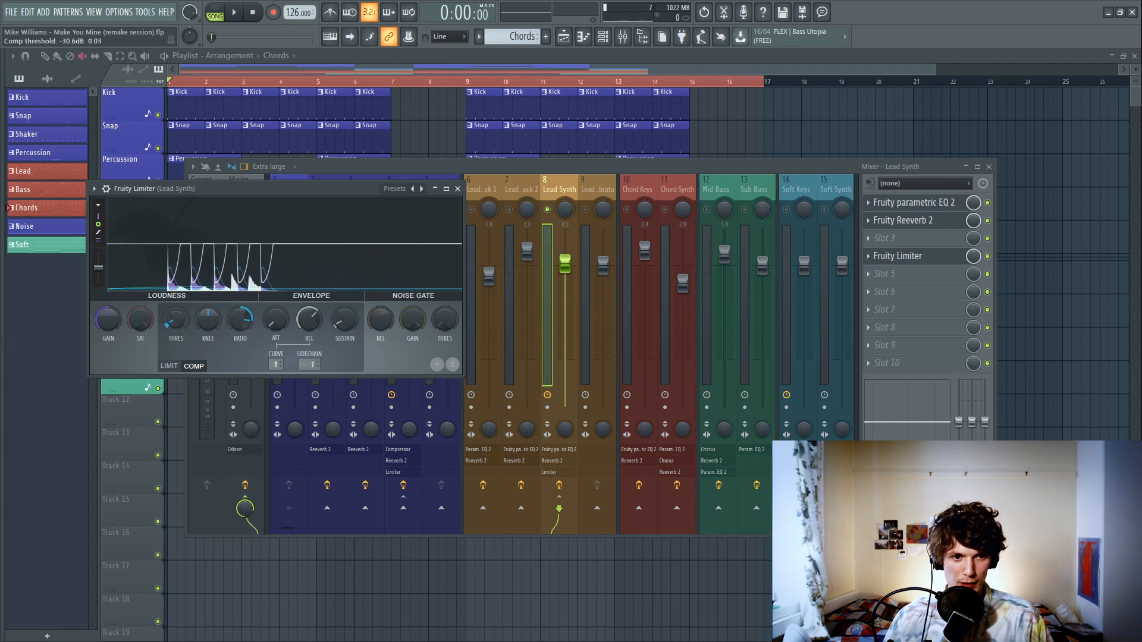
Step: Check the effect chains on the sidechained Sub Bass, Lead Pluck 1 and Mid Bass tracks and start playing the song
drag(235, 321, 172, 319)
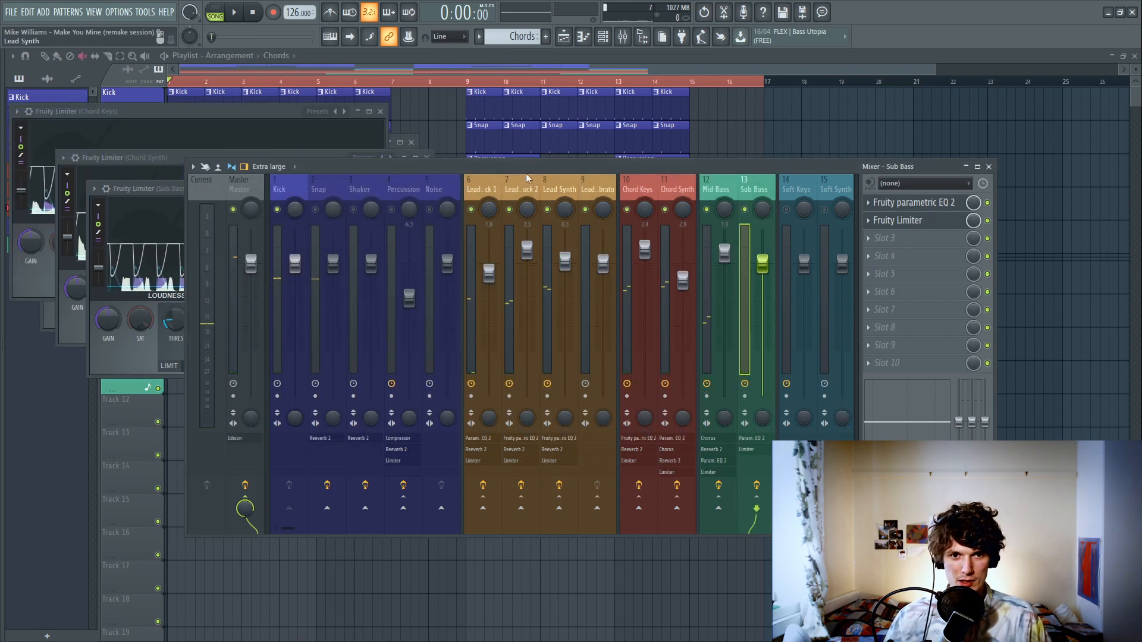
mouse_move(482, 182)
mouse_down()
mouse_move(726, 183)
mouse_move(483, 182)
mouse_up()
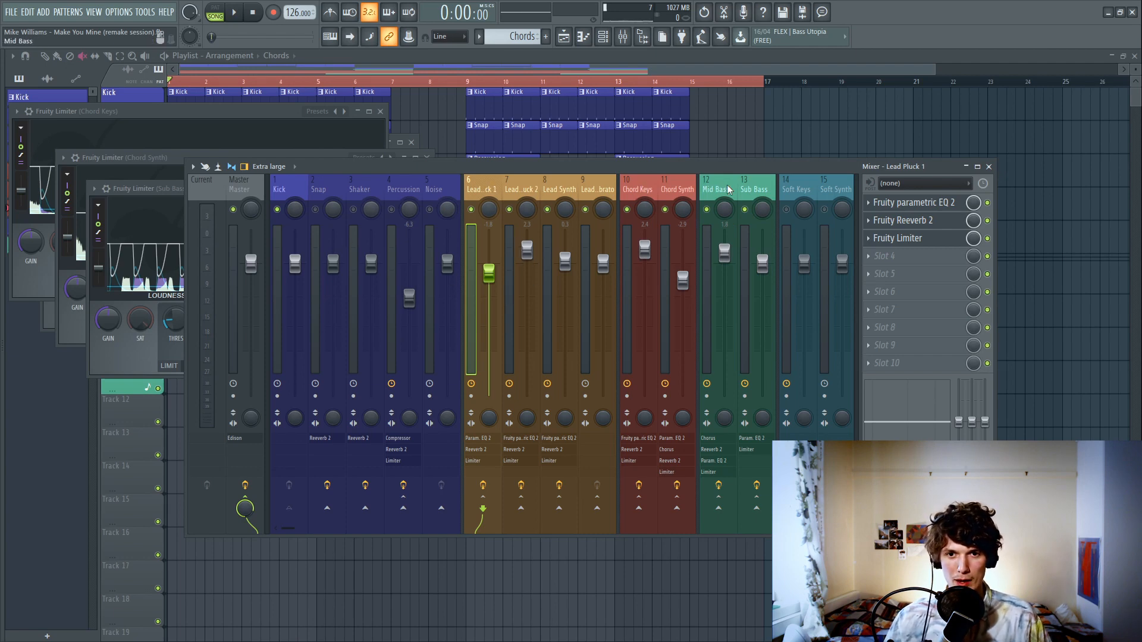
mouse_move(721, 189)
mouse_down()
mouse_move(763, 189)
mouse_move(737, 192)
mouse_up()
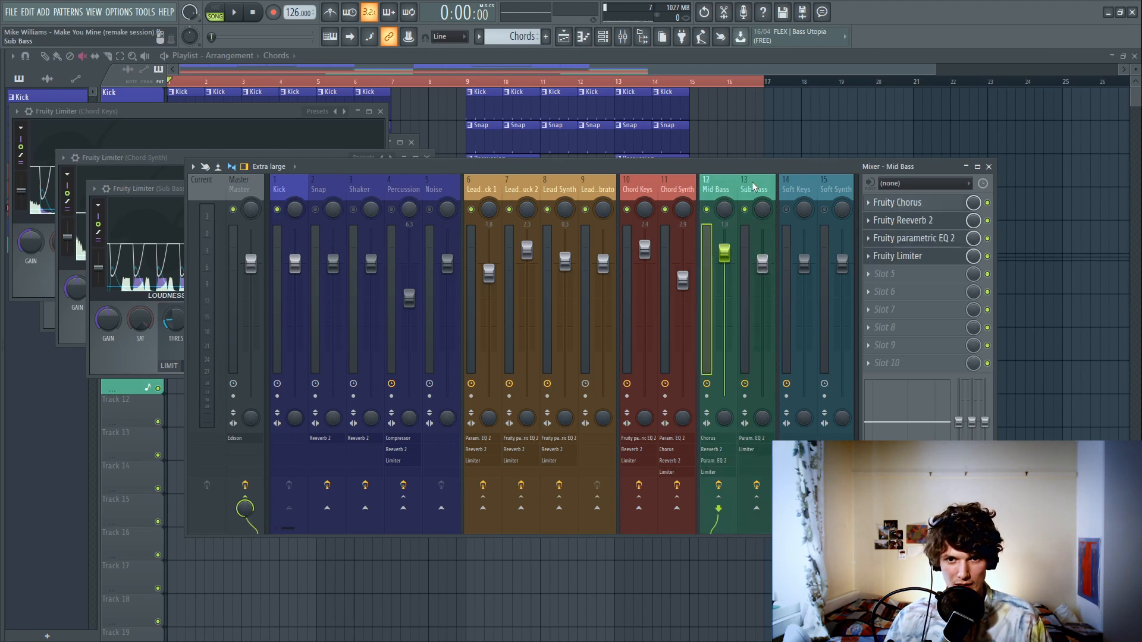
key(space)
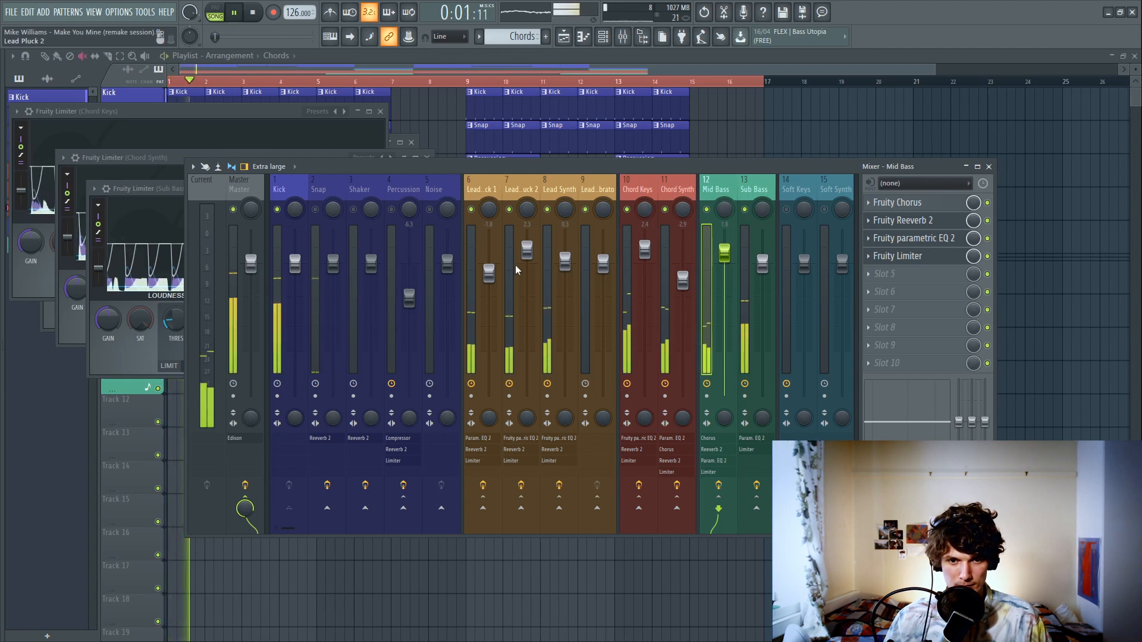
Step: Raise the threshold slightly in Lead Pluck 1's Fruity Limiter to ease its sidechain ducking
click(476, 181)
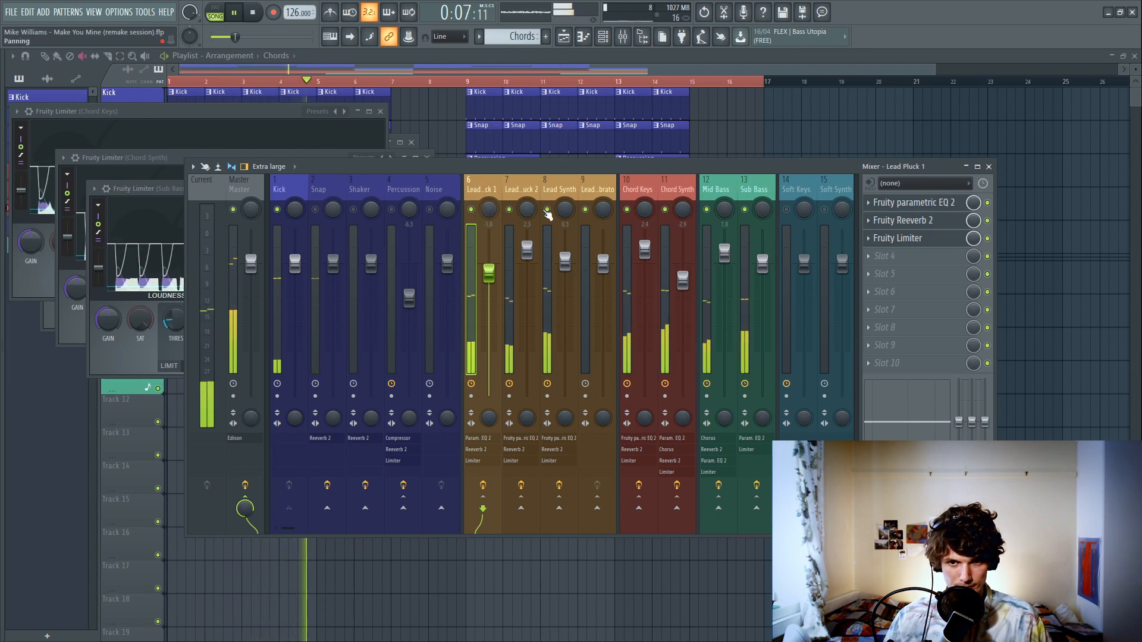
click(887, 241)
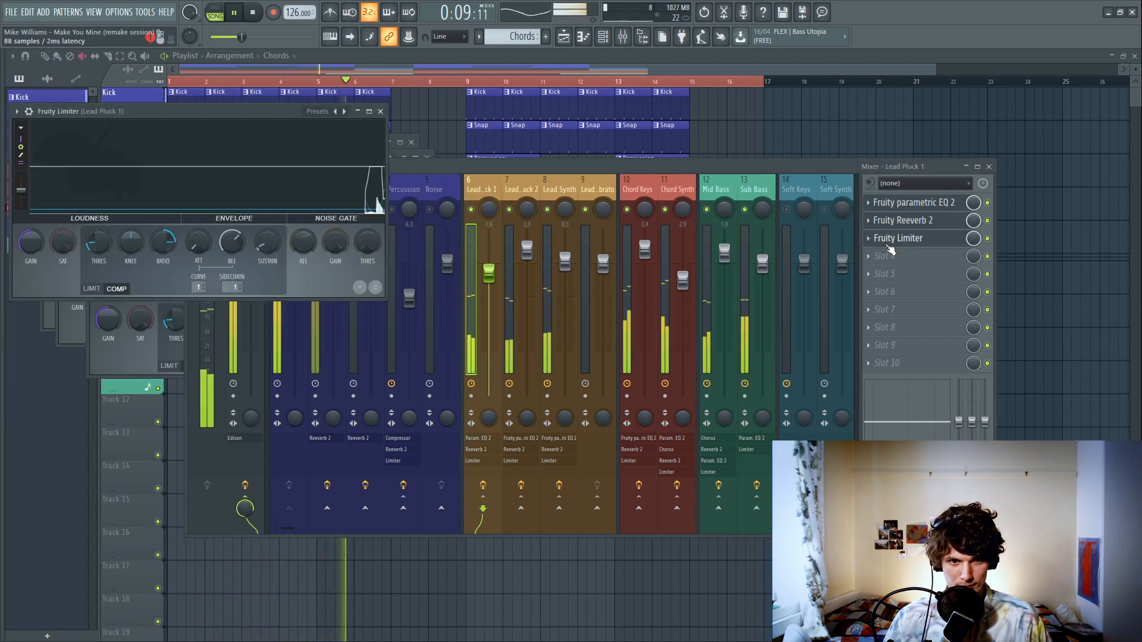
key(space)
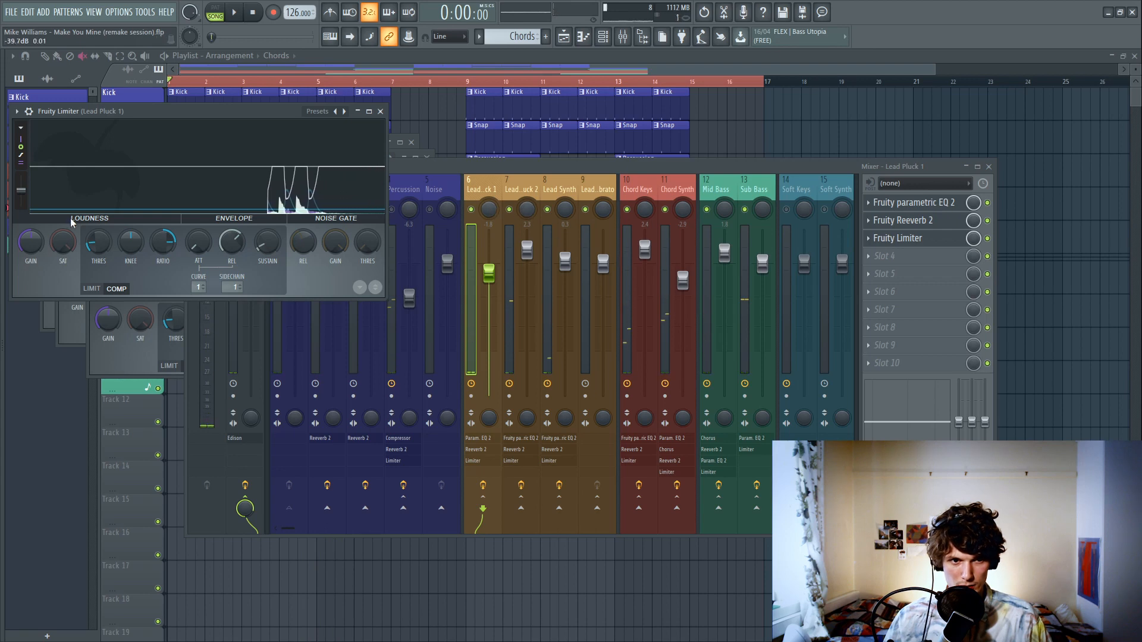
drag(98, 242, 98, 237)
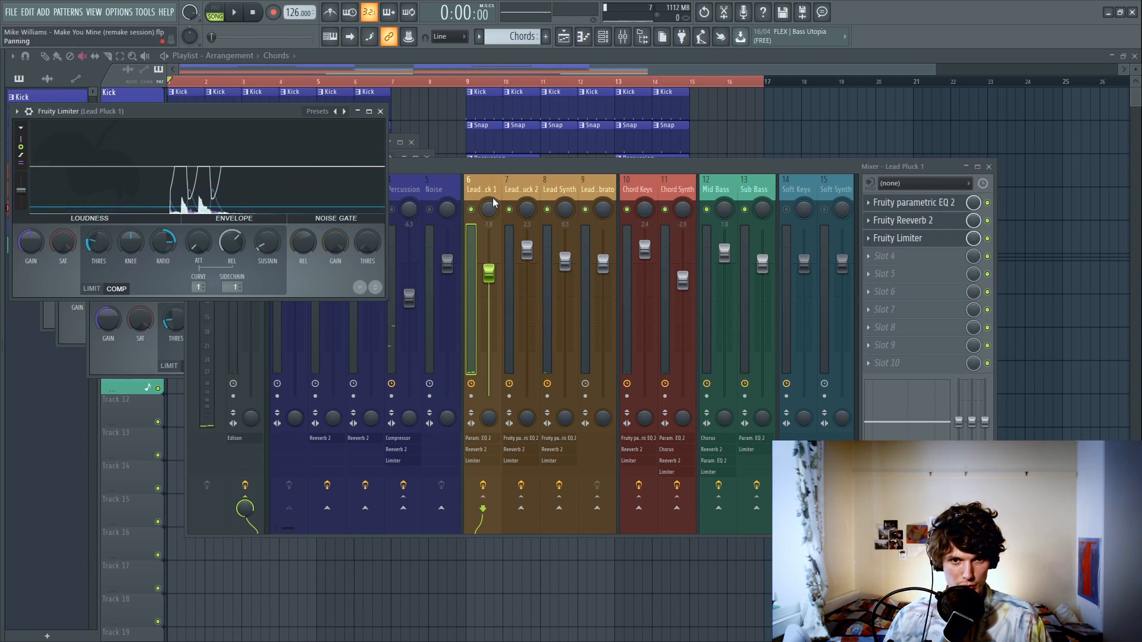
Step: Adjust the compressor thresholds in the Fruity Limiters on Lead Pluck 2 and Lead Synth, listening to the song
click(512, 190)
click(928, 239)
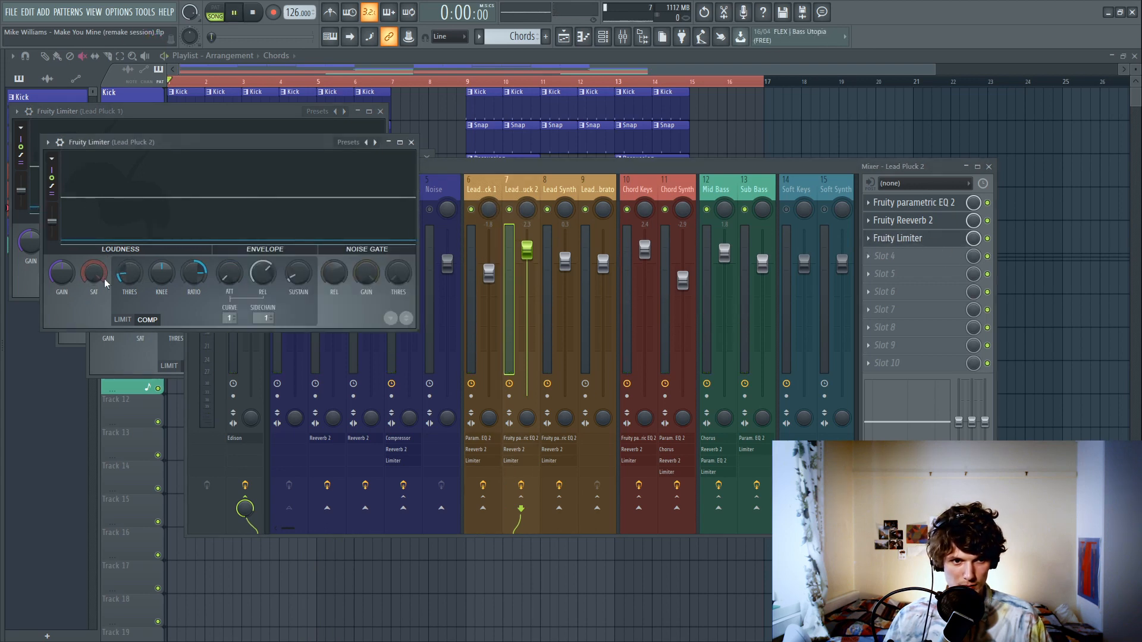
click(559, 189)
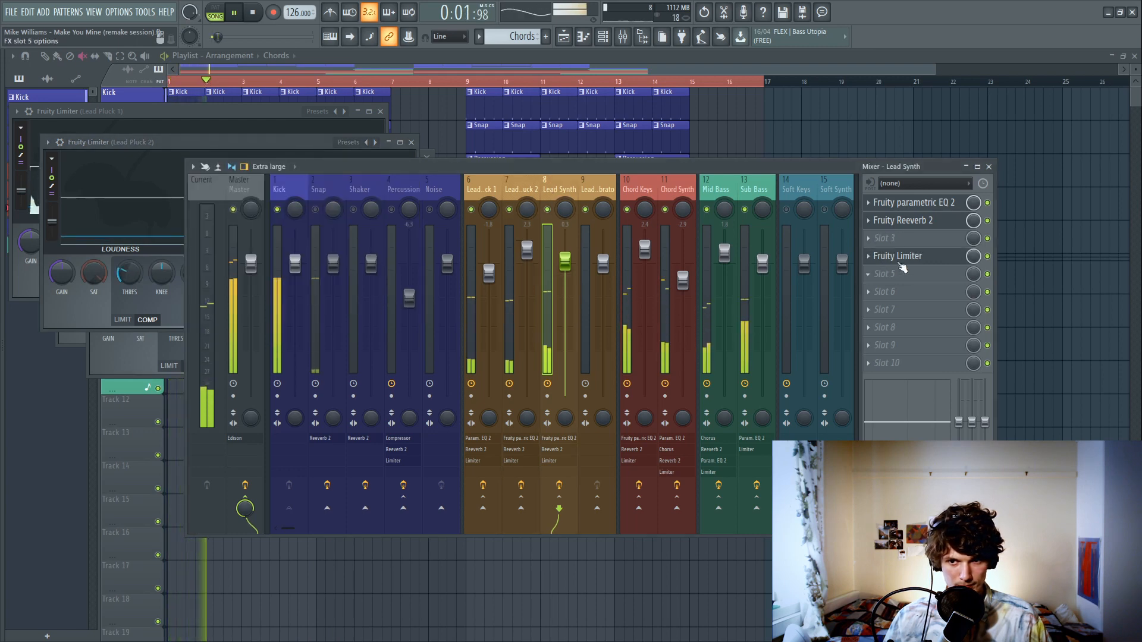
click(899, 257)
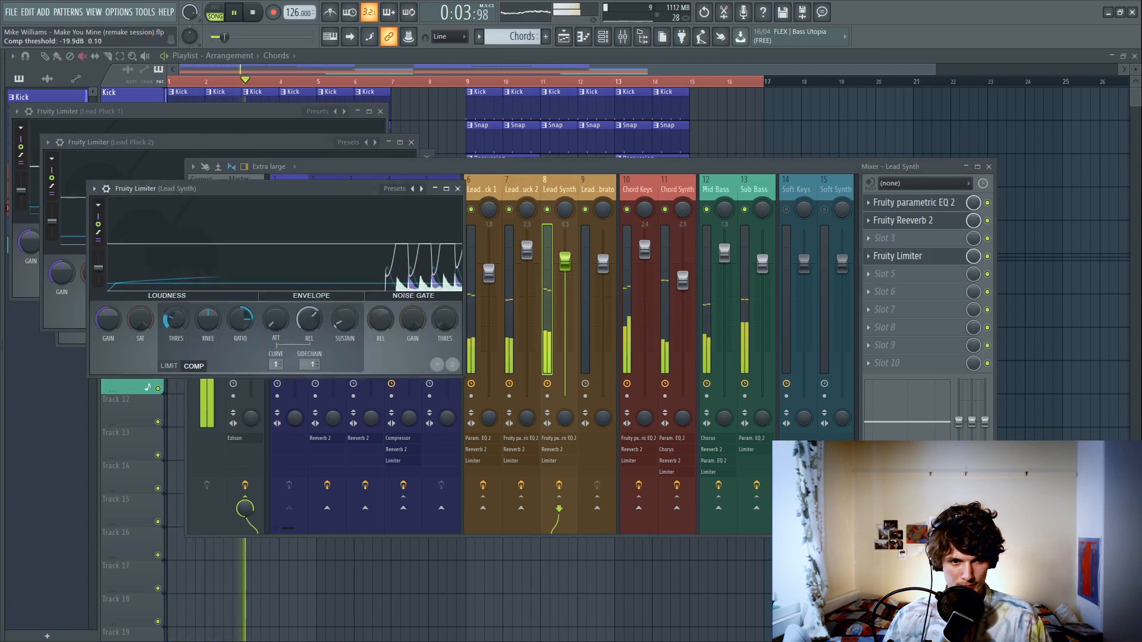
drag(175, 319, 175, 323)
Step: Rebalance the lead track volumes and bring Mid Bass's fader to around 0 dB while listening to the song
drag(565, 262, 488, 268)
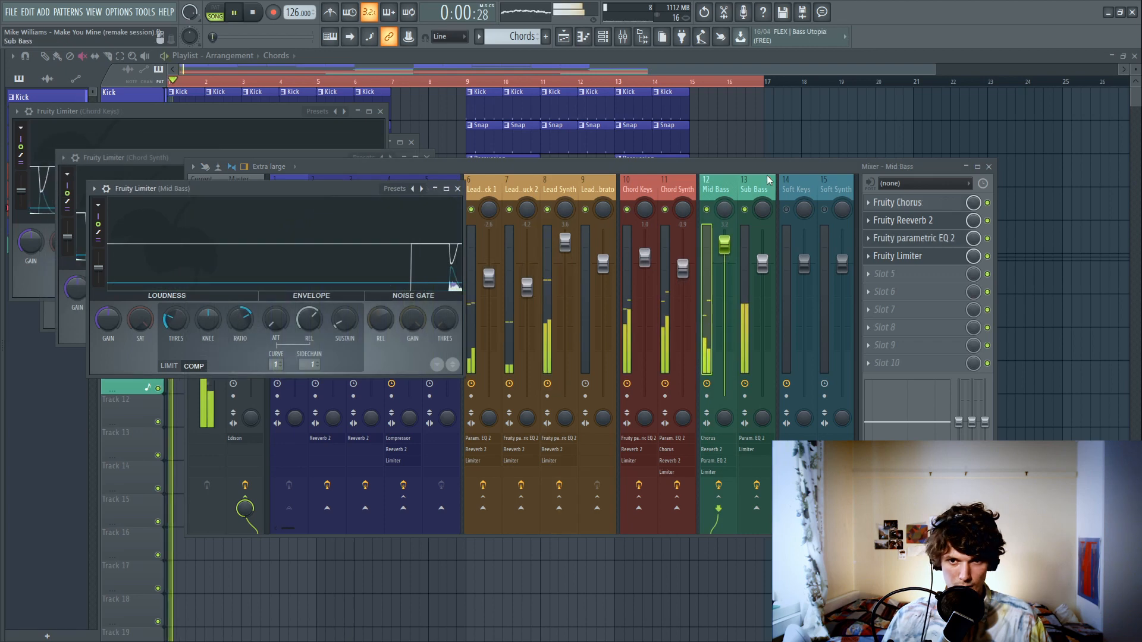
click(709, 189)
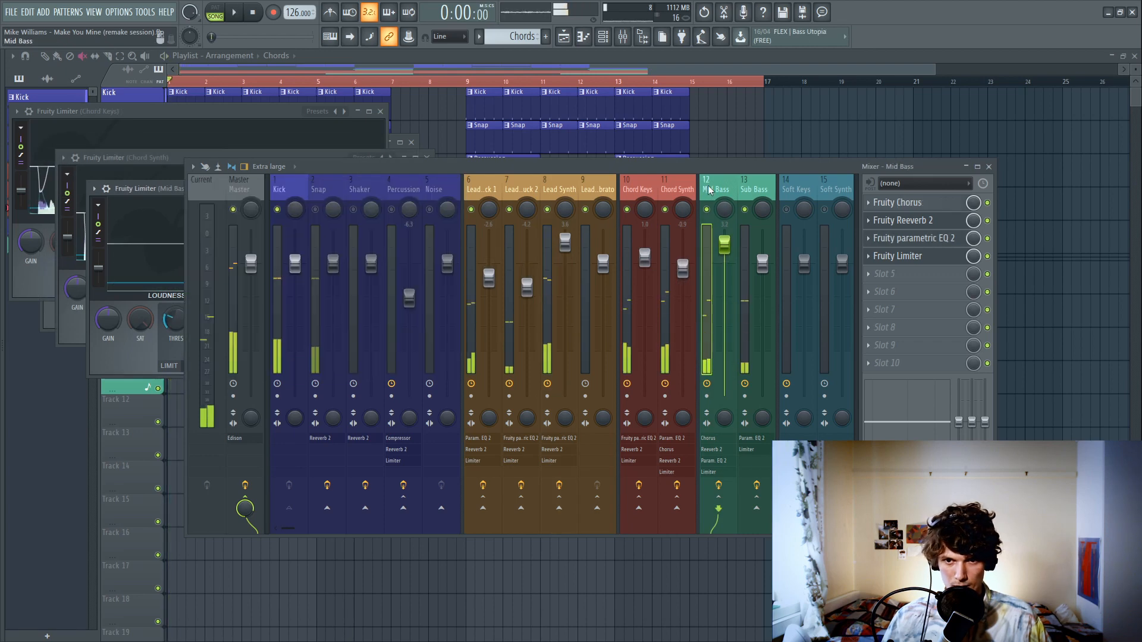
drag(729, 255, 729, 245)
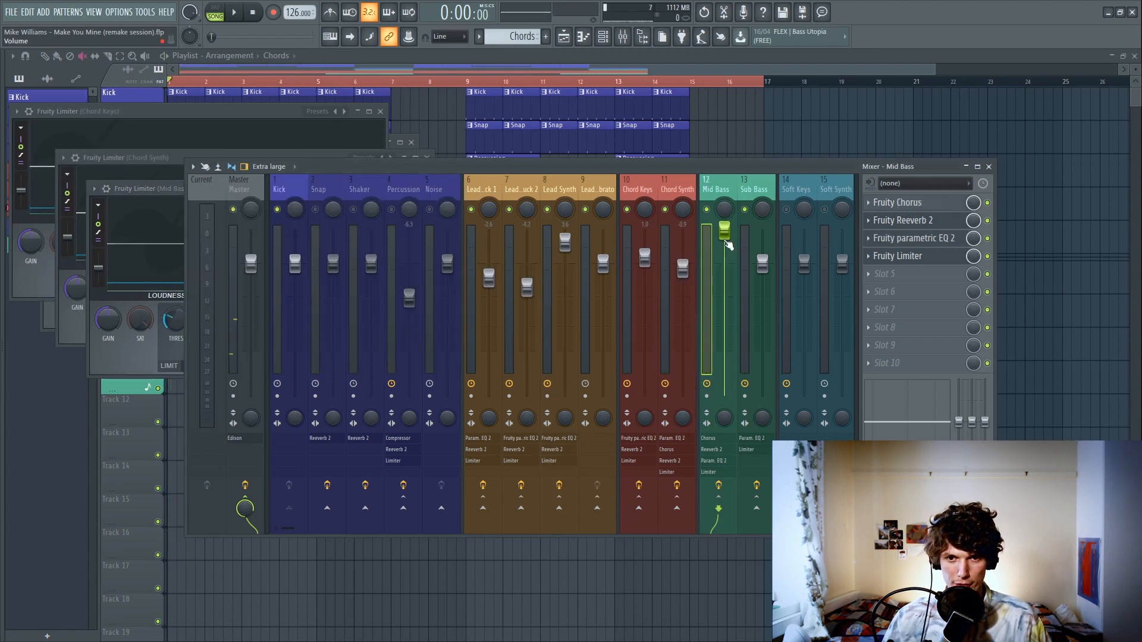
key(space)
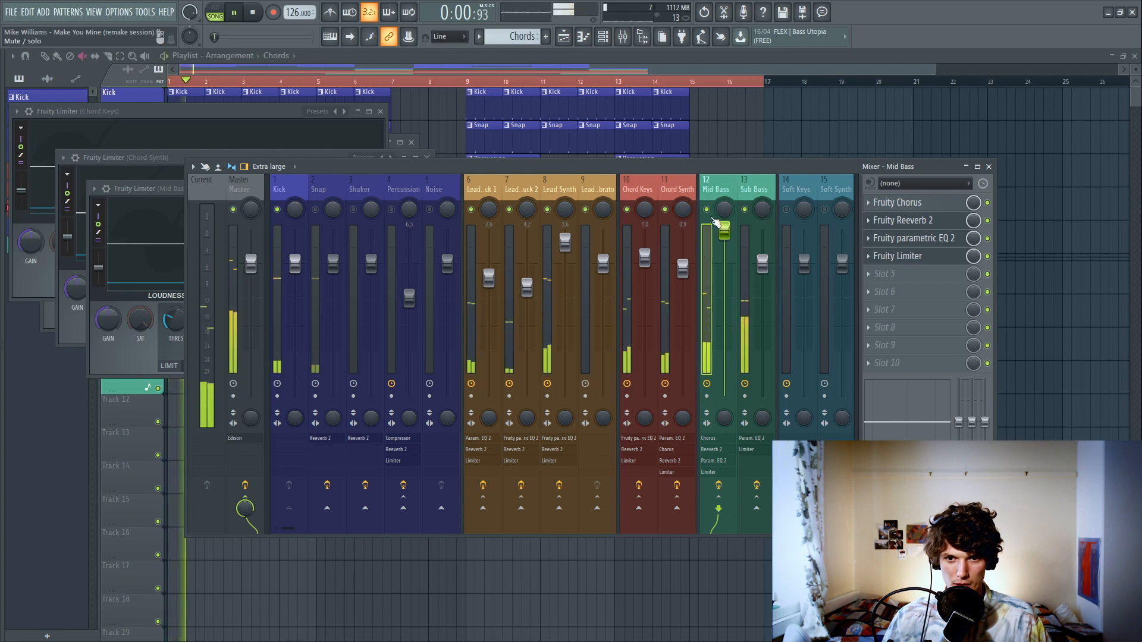
drag(724, 230, 724, 260)
Step: Raise the main level in Mid Bass's Fruity parametric EQ 2, lower its track volume to about -1.2 dB and check its Fruity Limiter
click(945, 240)
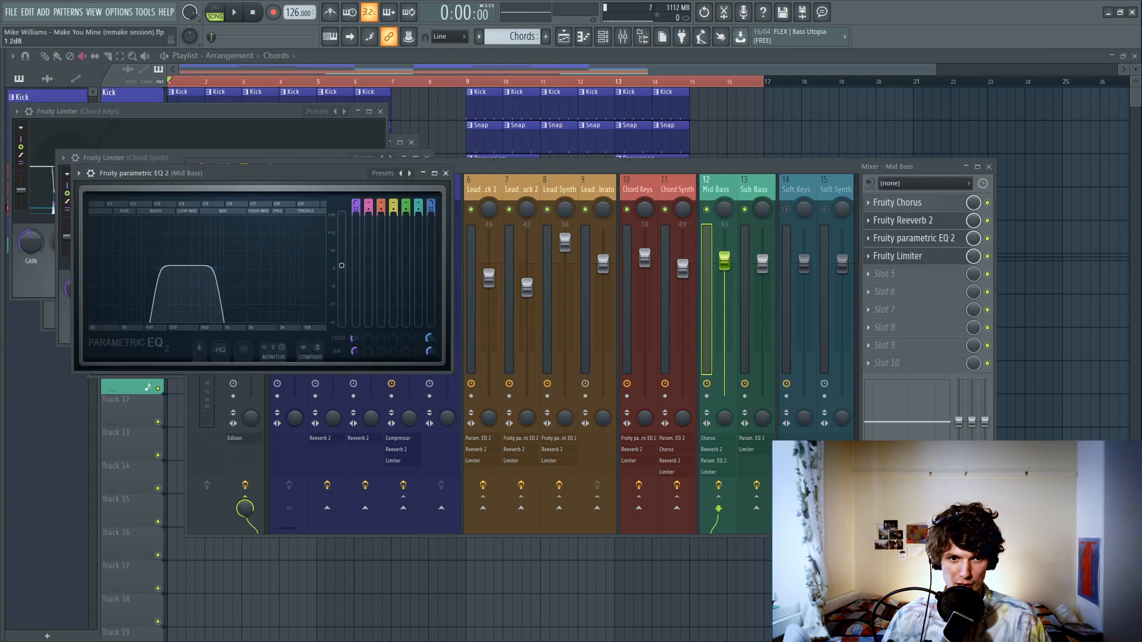
key(space)
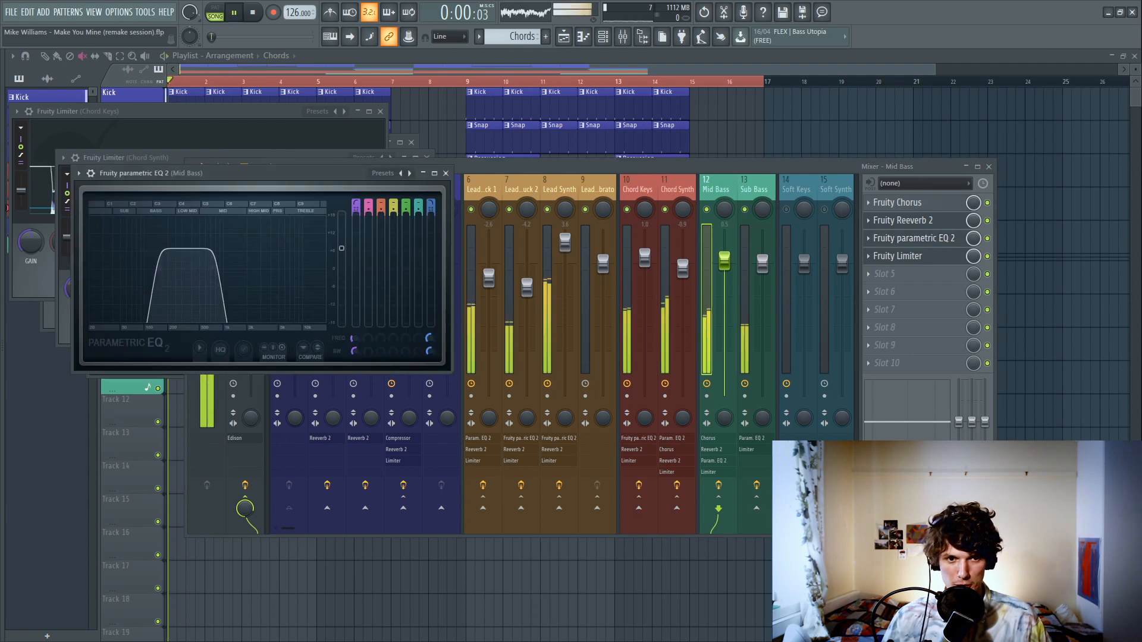
drag(341, 237, 342, 246)
drag(724, 261, 723, 270)
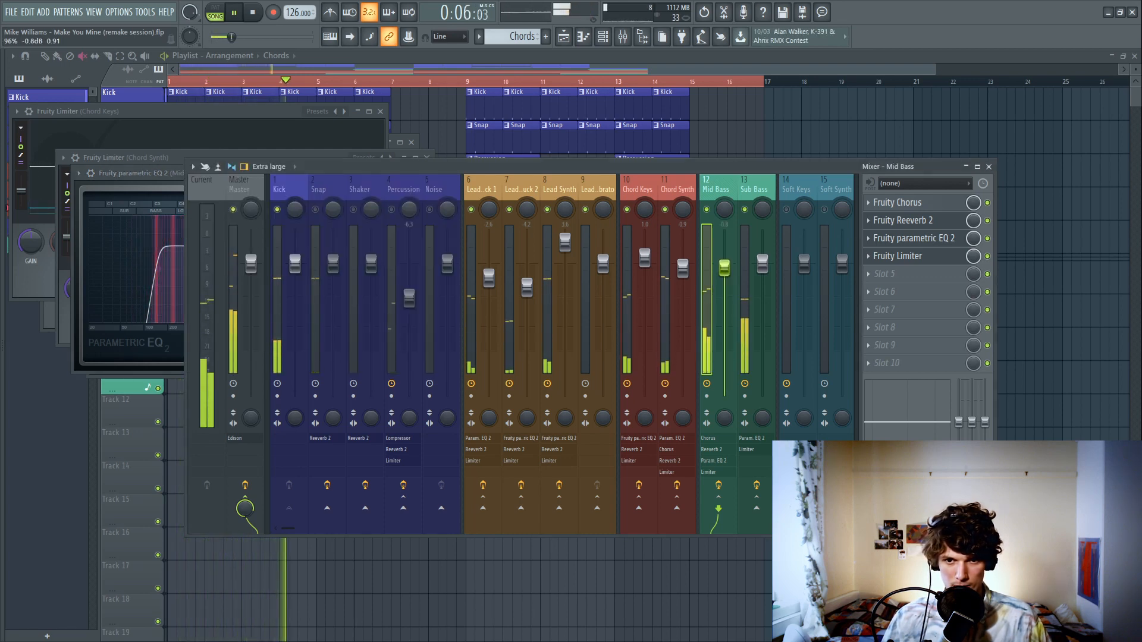
click(947, 262)
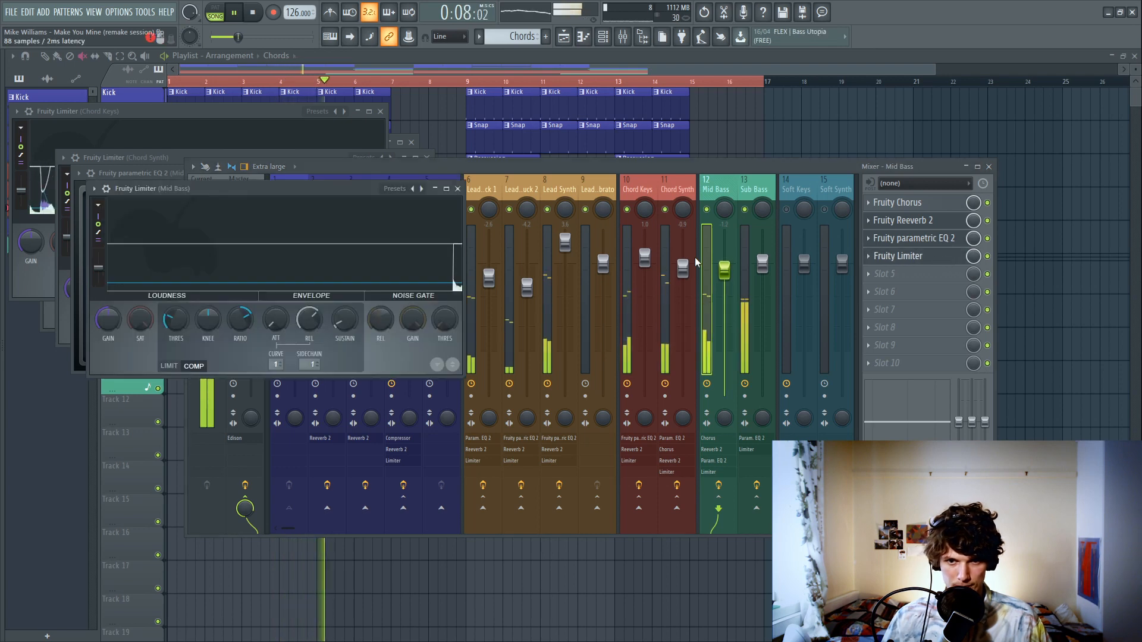
Step: Close the mixer and plugin windows over the playlist and play the song from the start to check the mix
click(763, 266)
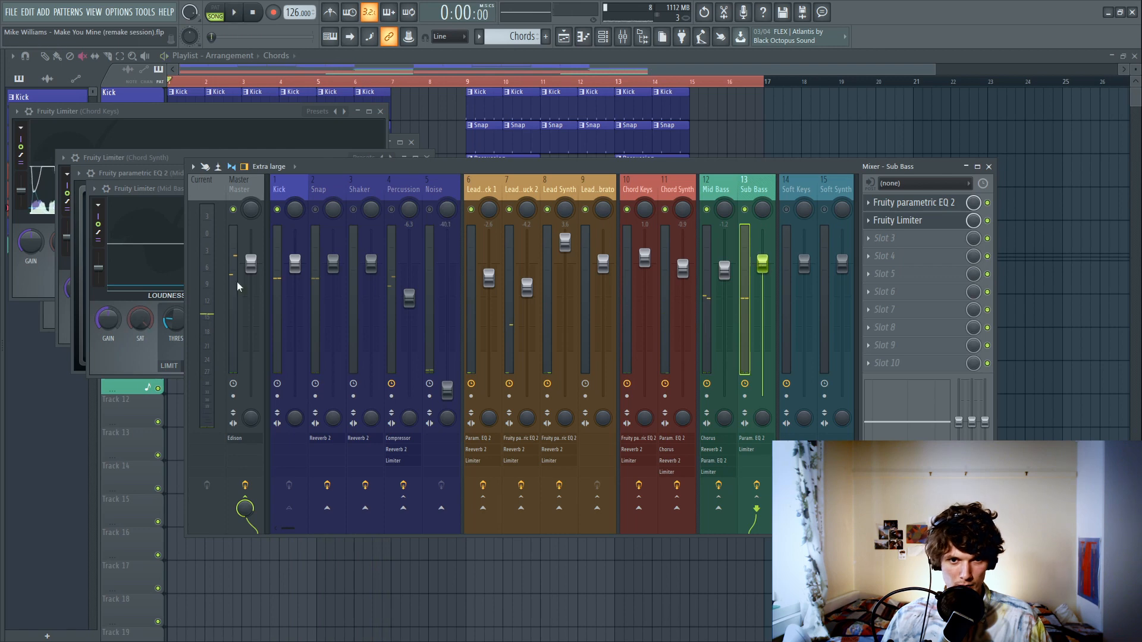
key(space)
key(F12)
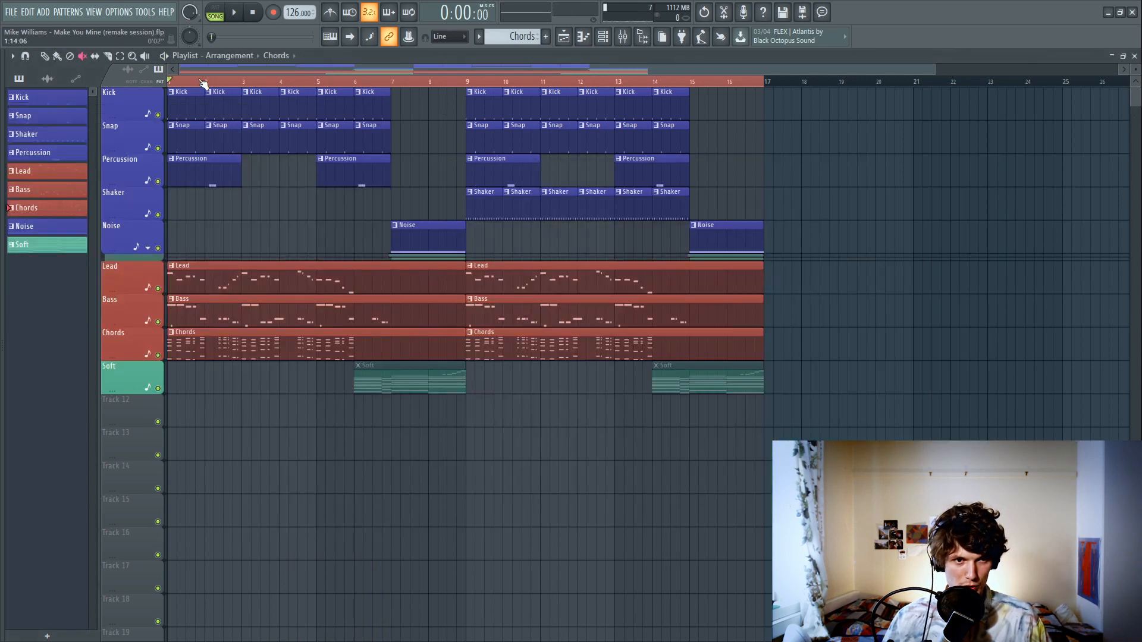
key(space)
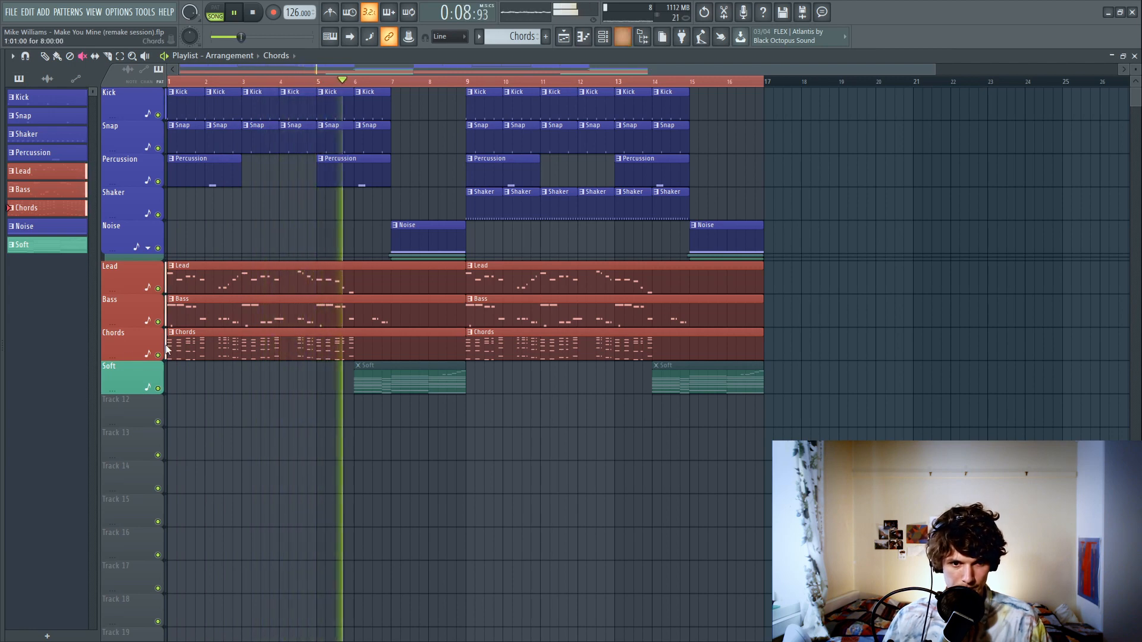
key(space)
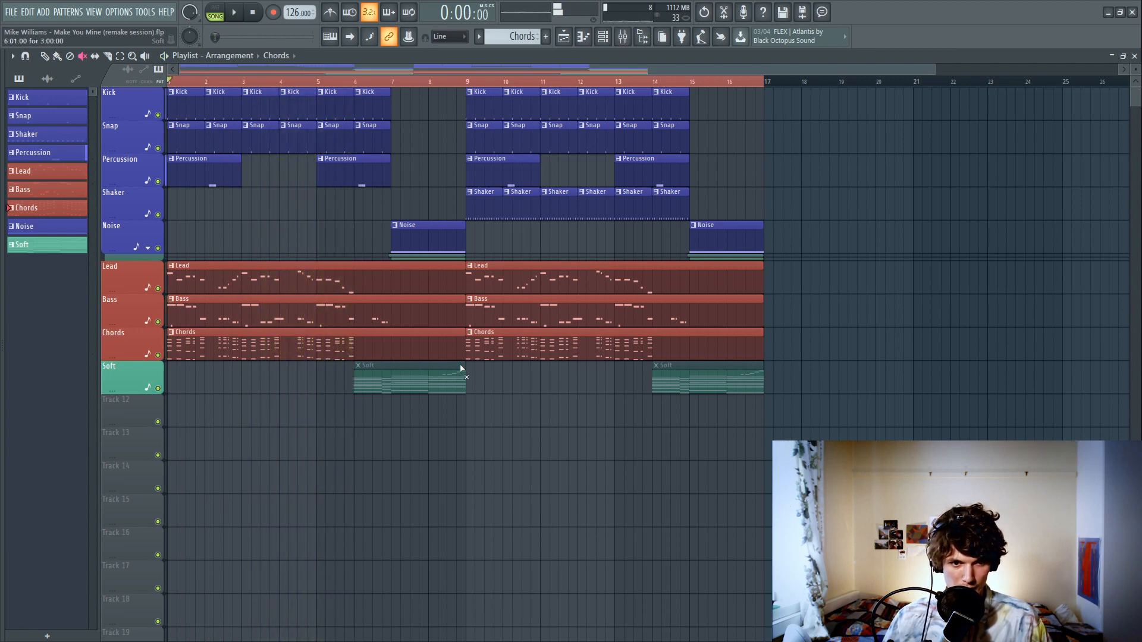
Step: Unmute the first Soft clip in the playlist and play the song from bar 6 to hear it
click(375, 390)
click(355, 83)
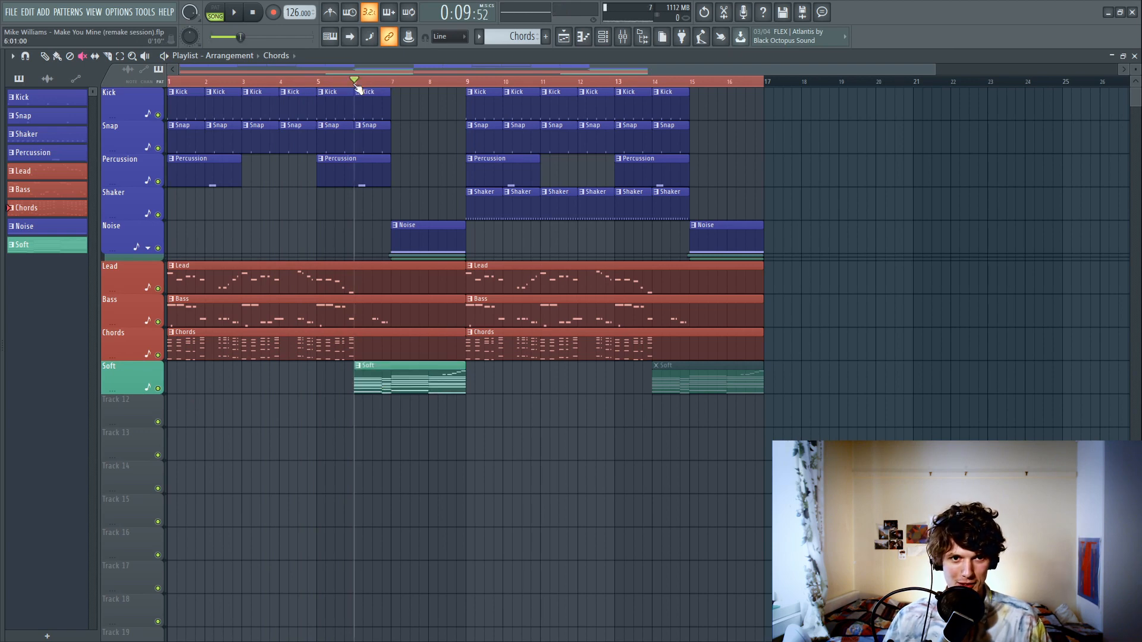
key(space)
scroll(430, 70, up, 5)
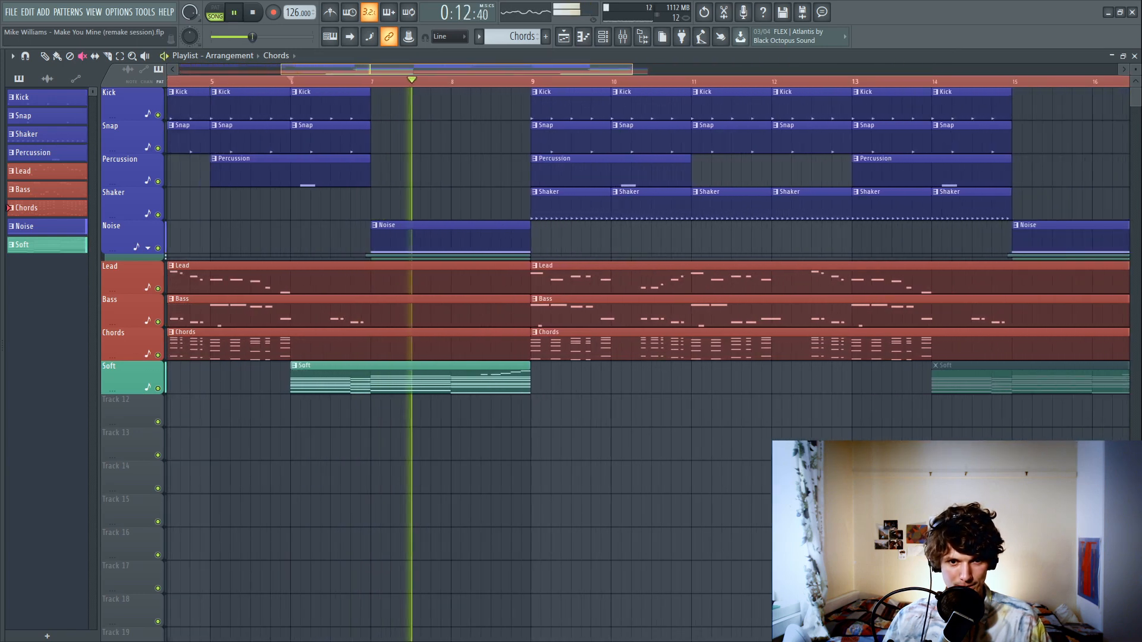
drag(430, 70, 433, 89)
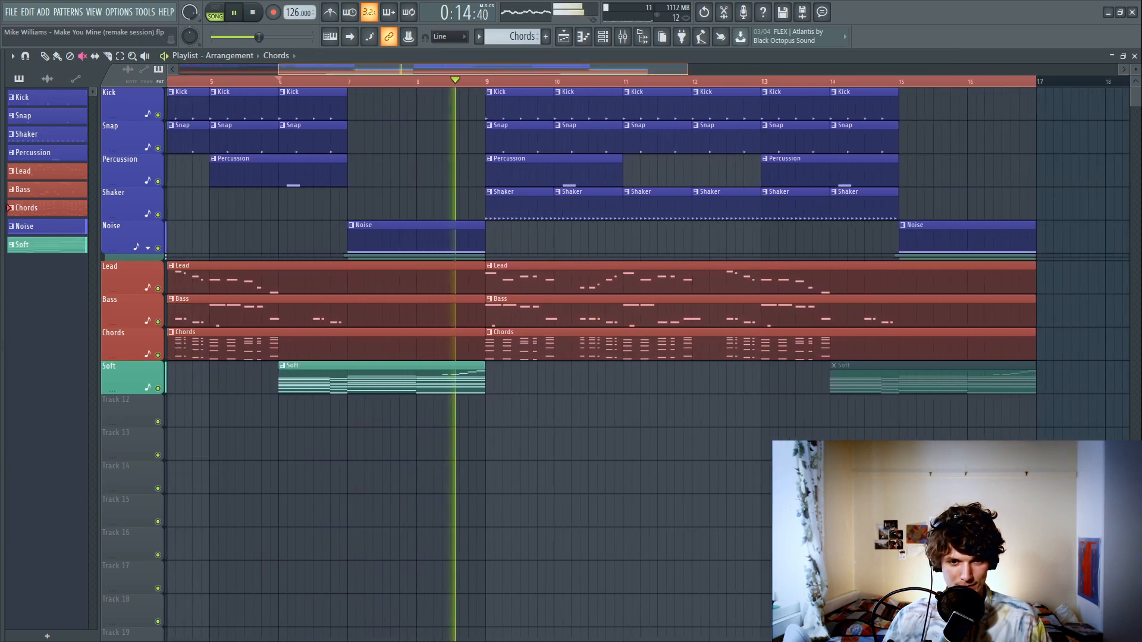
key(space)
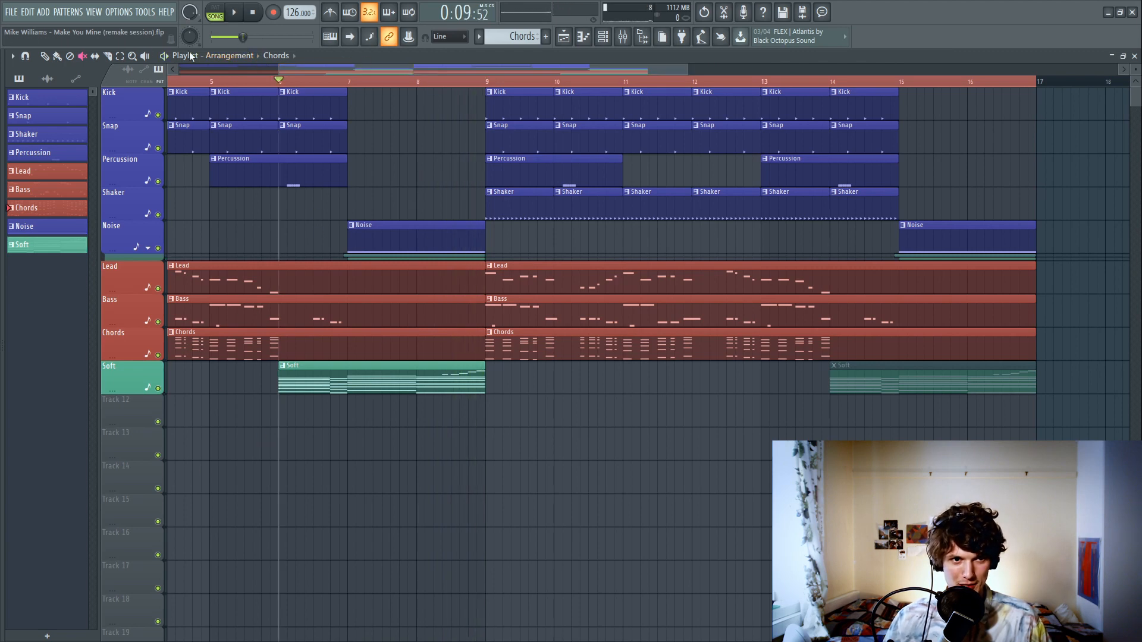
Step: Open the Soft pattern's notes in the piano roll and bring up Soft Synth's 3x Osc from the channel rack
double_click(369, 376)
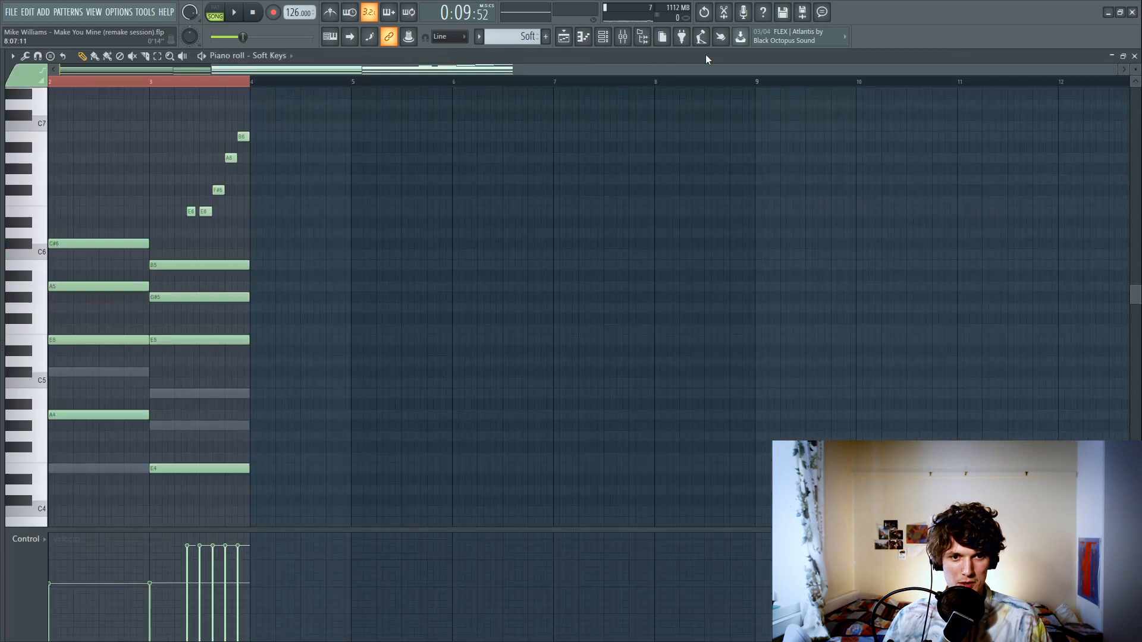
click(608, 37)
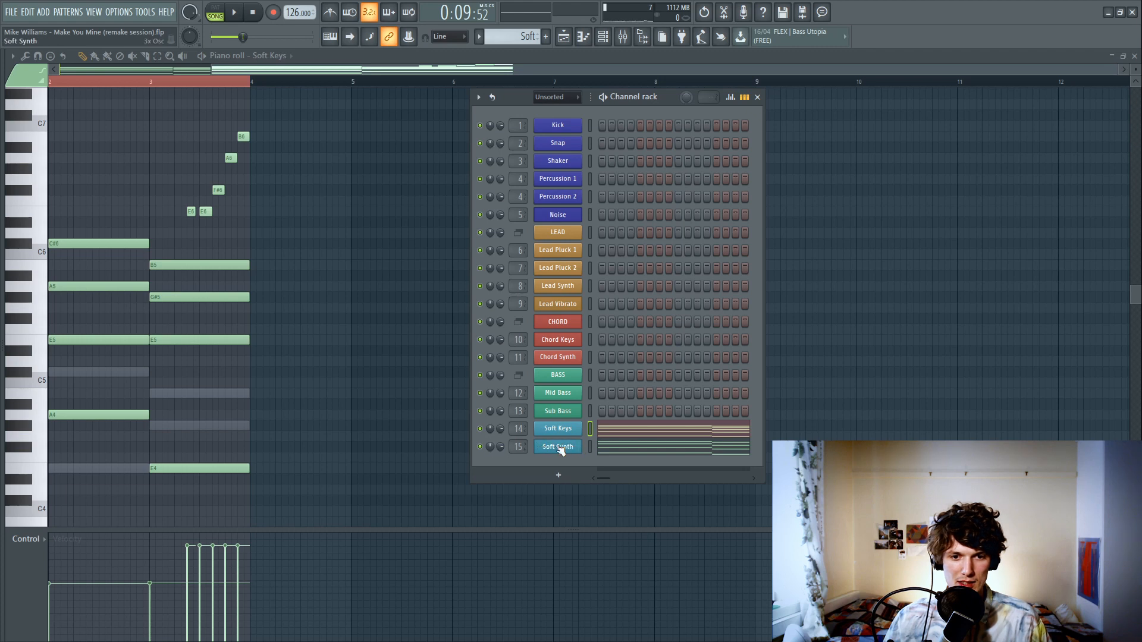
click(559, 447)
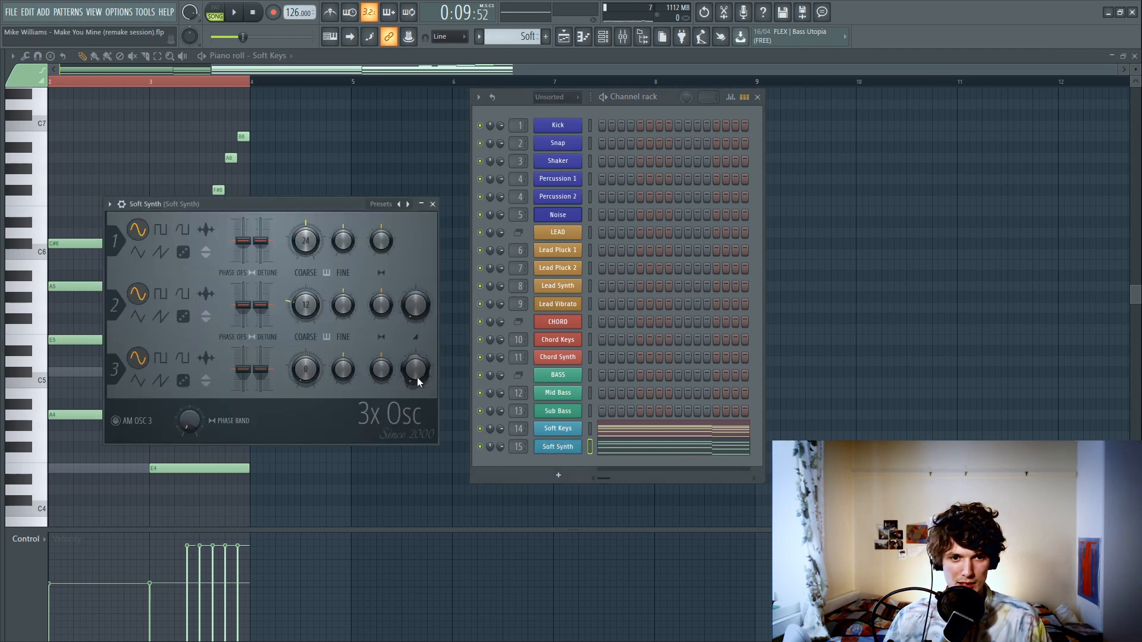
Step: Set Soft Synth's oscillator 1 to a saw wave with +10 cents stereo detune and -12 semitones coarse pitch, auditioning the sound
click(161, 254)
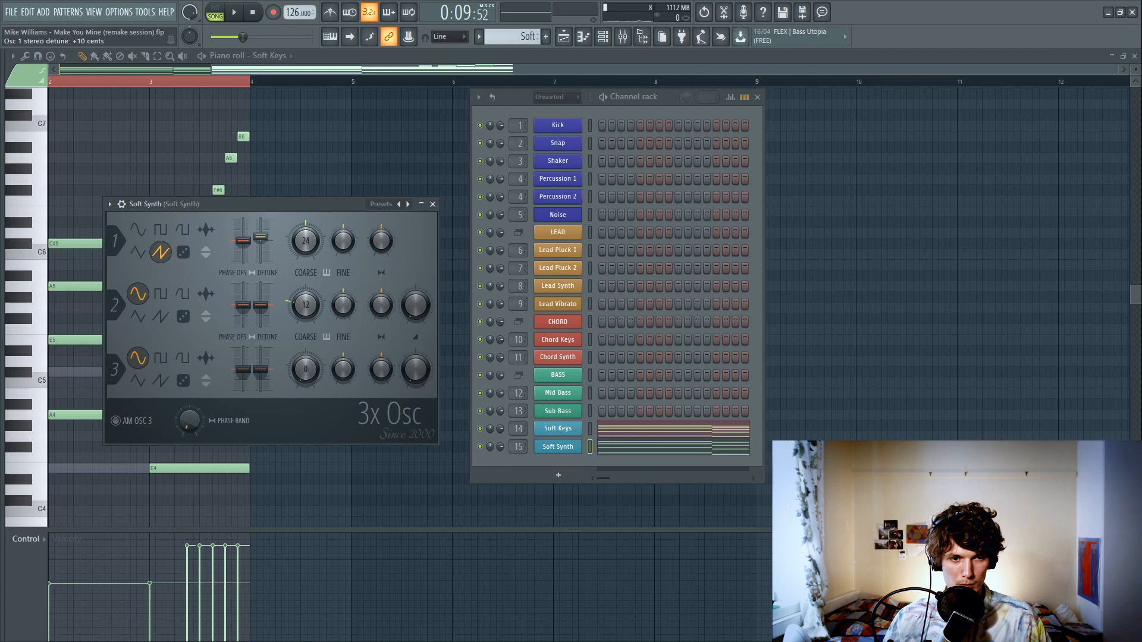
key(space)
key(space)
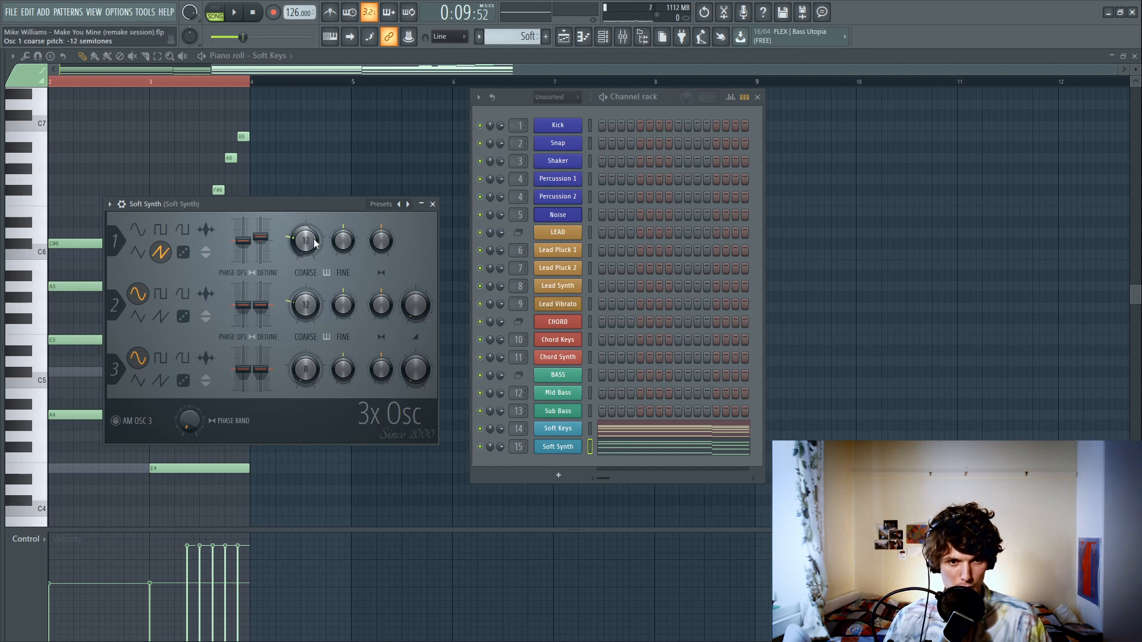
key(space)
key(space)
Step: Set the filter type in Soft Synth's envelope settings to LPx2
click(121, 204)
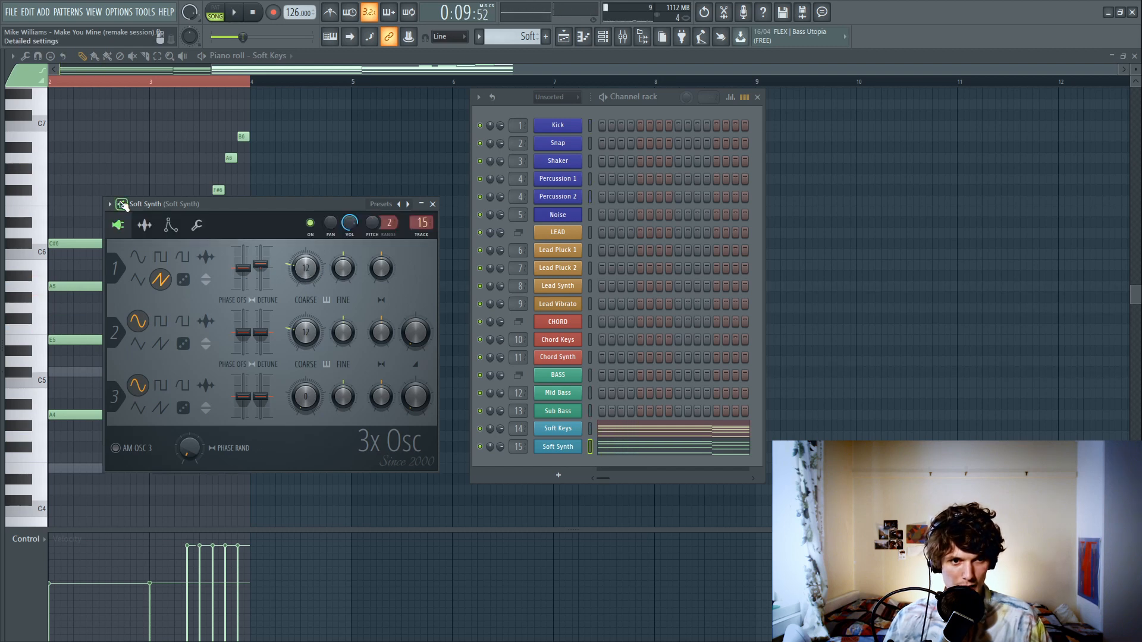
click(169, 226)
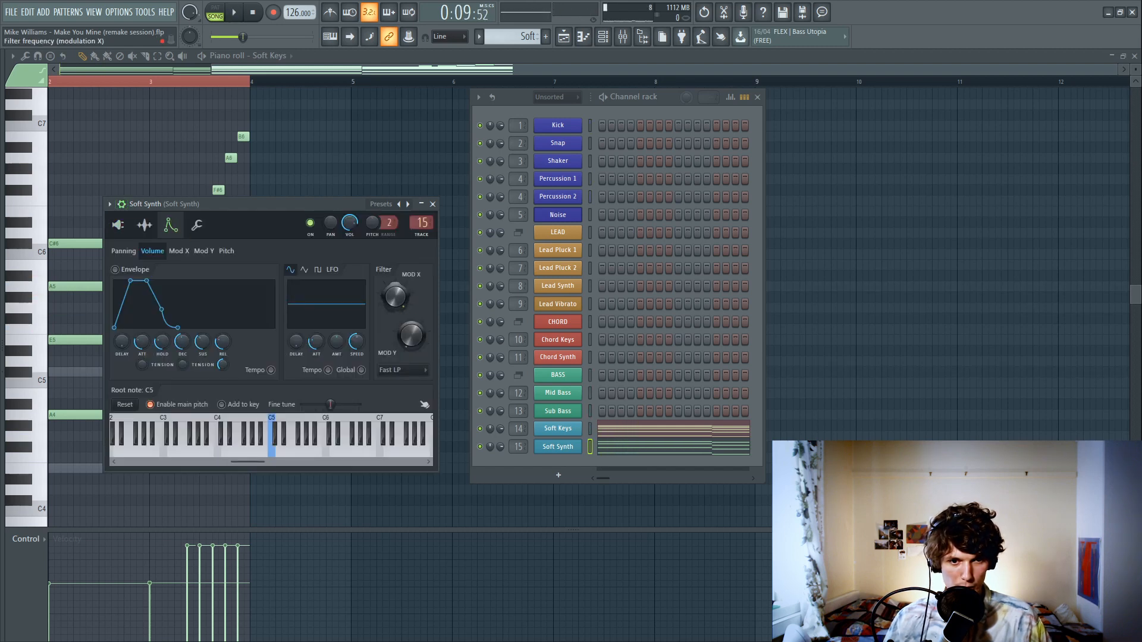
click(405, 371)
click(393, 440)
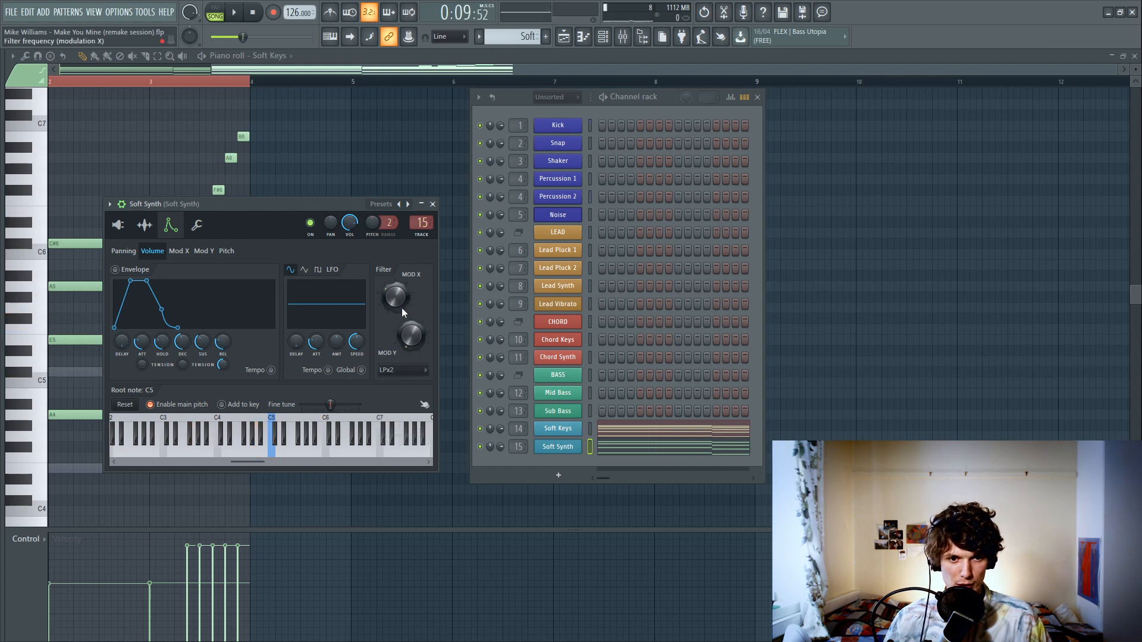
Step: Play the Soft section to hear Soft Synth and review its oscillator and filter settings
key(space)
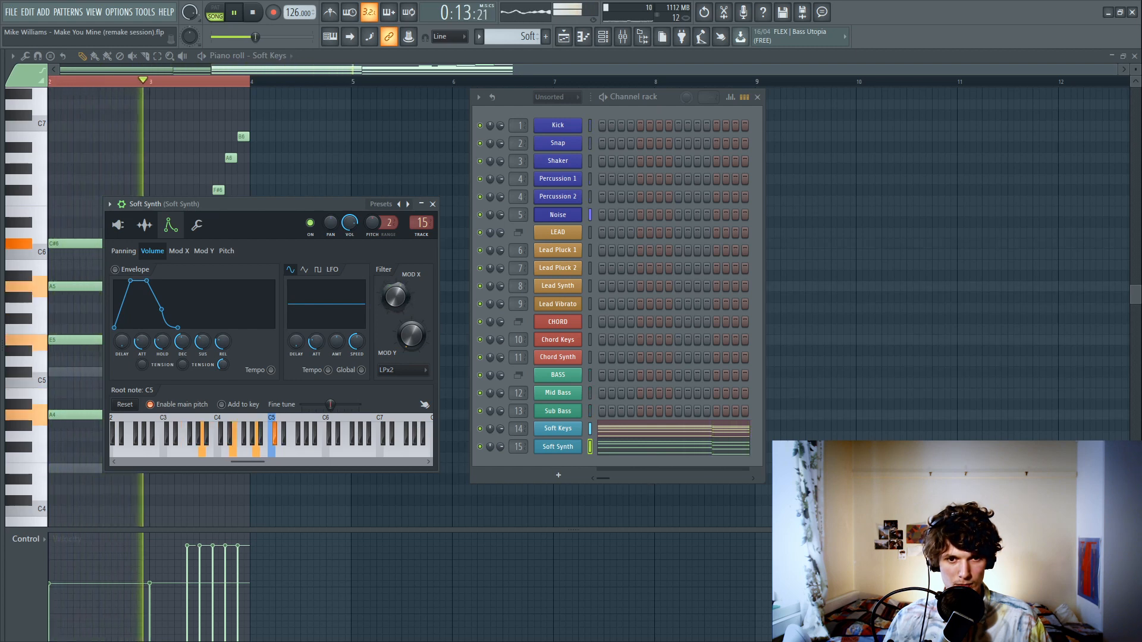
key(space)
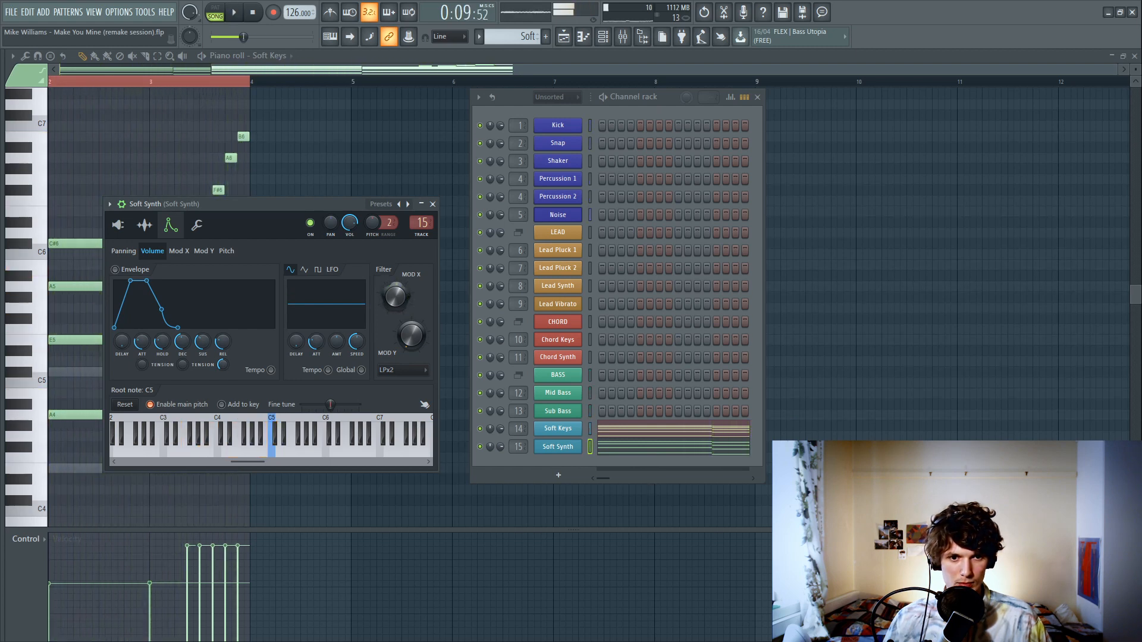
click(118, 224)
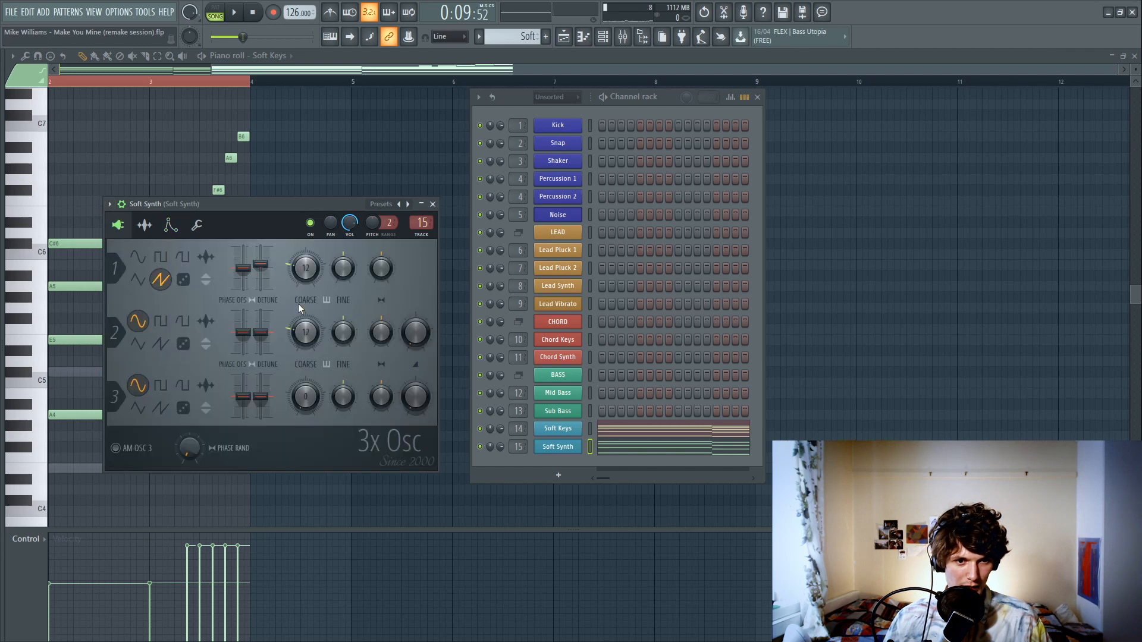
click(171, 225)
key(space)
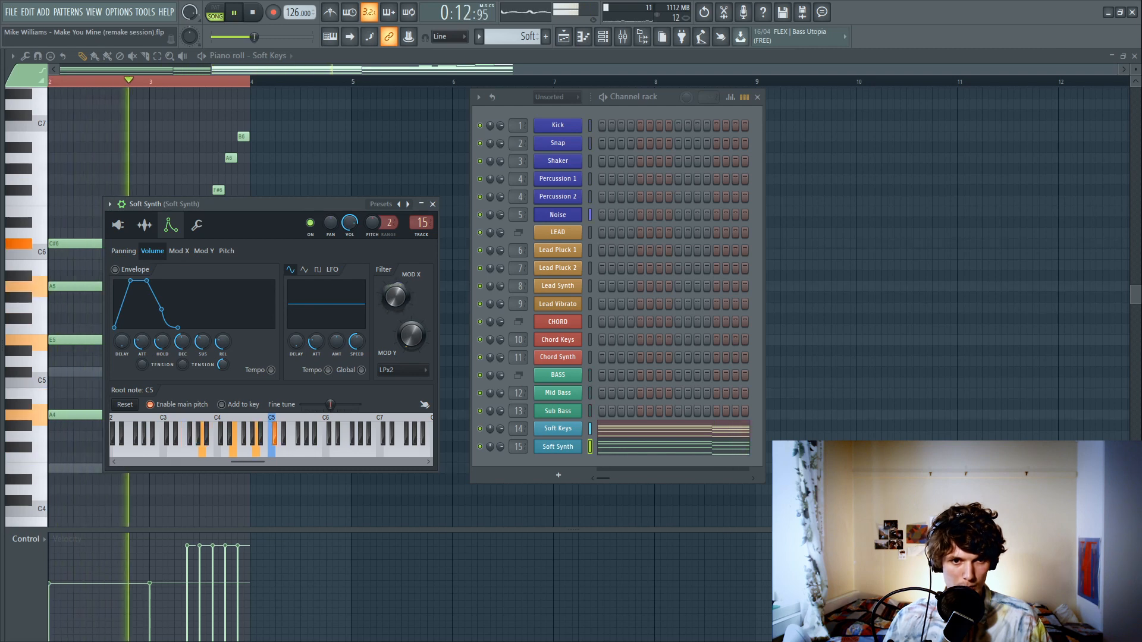
key(space)
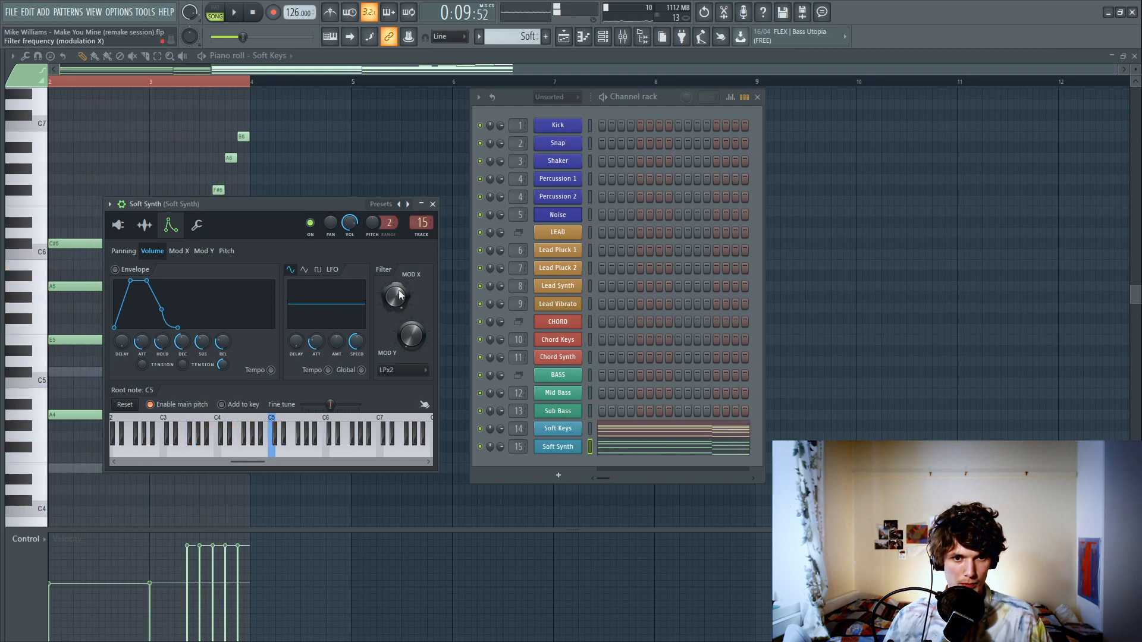
Step: Create an automation clip for Soft Synth's filter frequency and place it in the playlist beneath the Soft clip, starting at bar 6
right_click(397, 302)
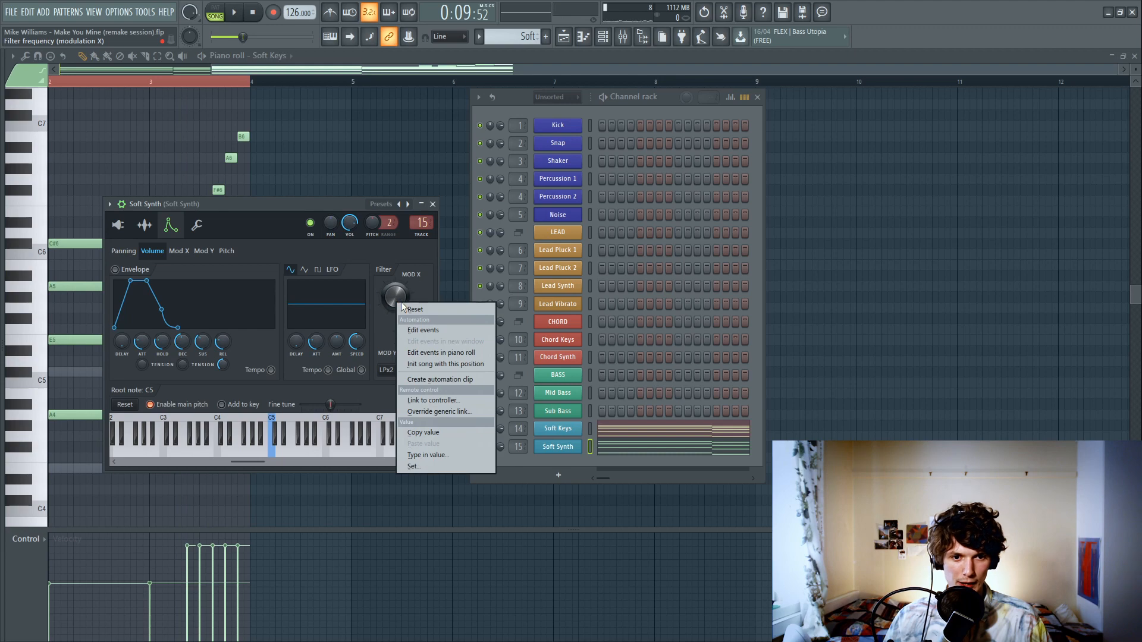
click(434, 380)
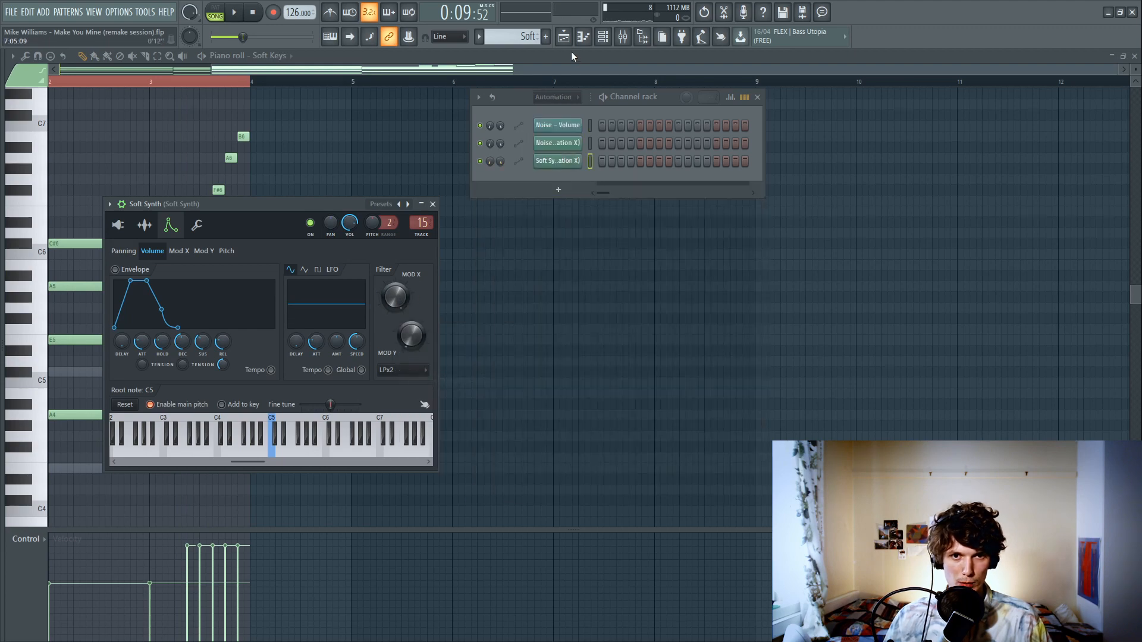
click(563, 36)
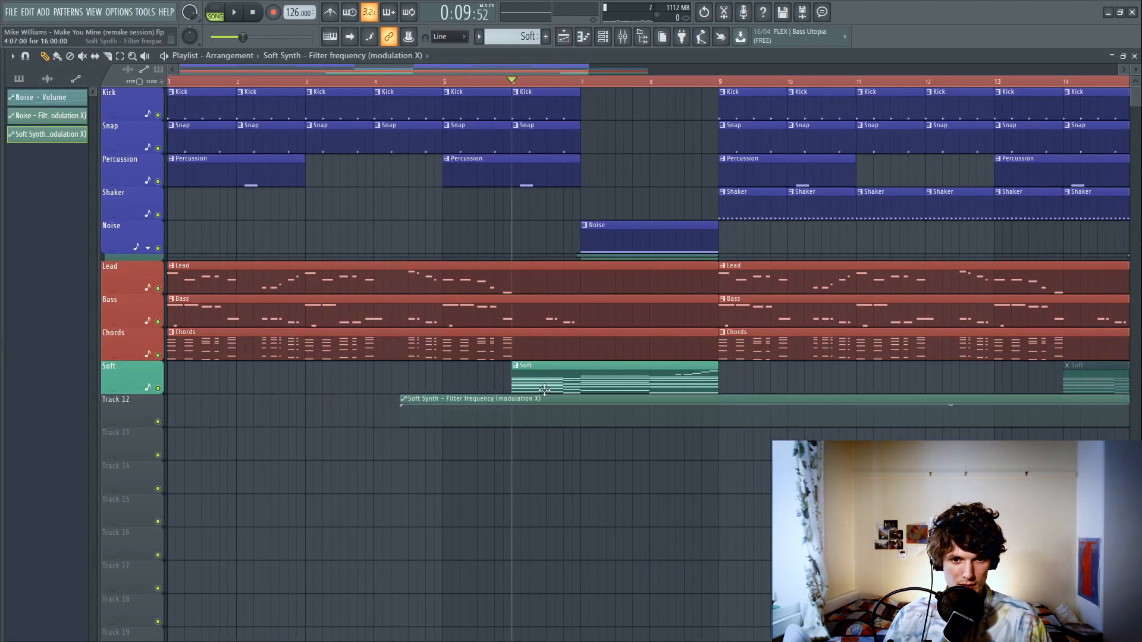
drag(544, 389, 636, 387)
scroll(565, 70, down, 4)
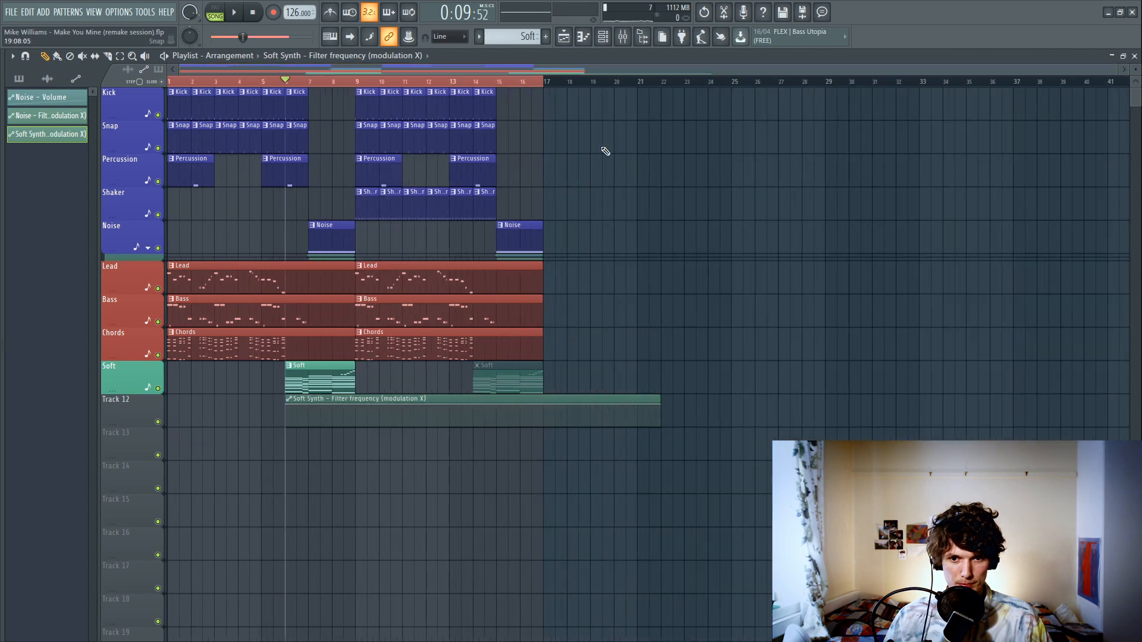
Step: Shorten the filter frequency clip to end at bar 9, matching the first Soft clip's length
click(665, 408)
right_click(673, 418)
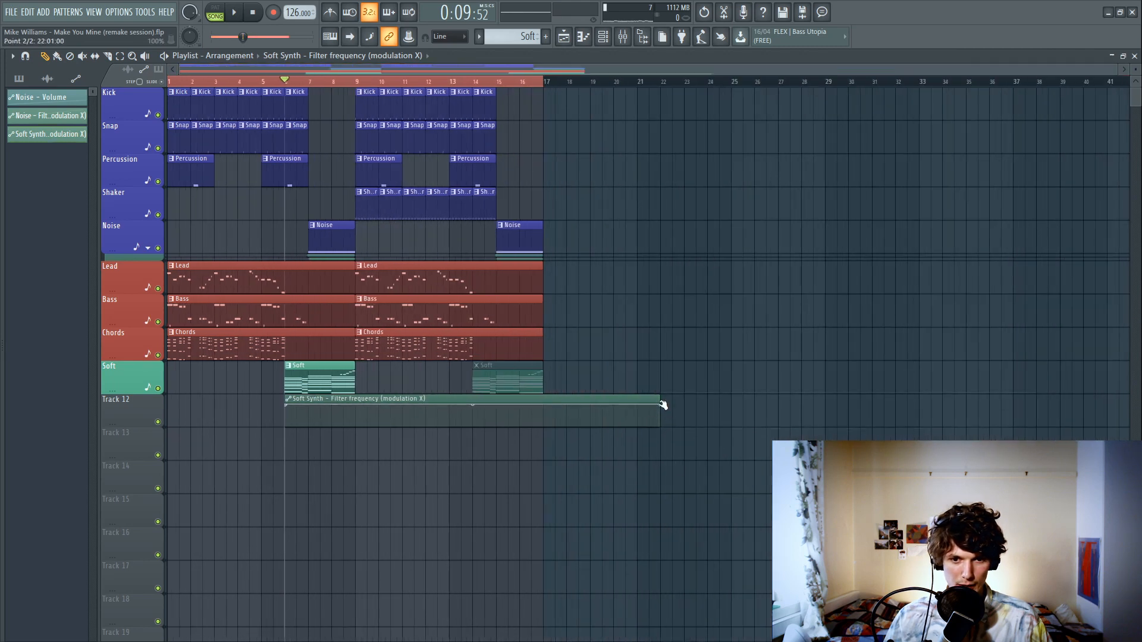
drag(660, 400, 693, 393)
drag(443, 395, 356, 394)
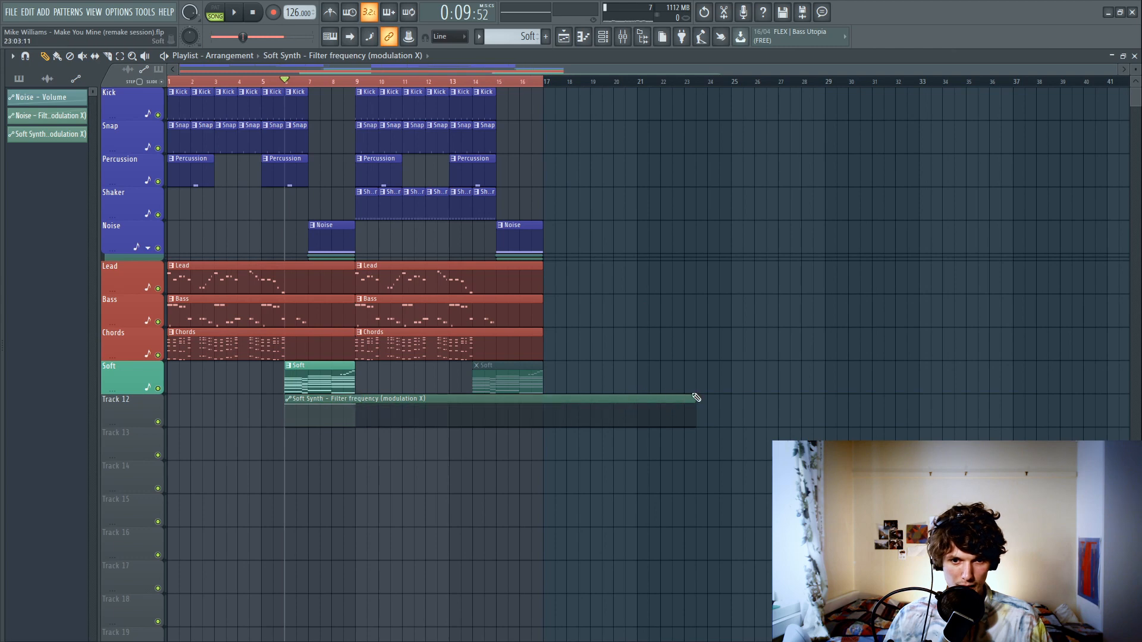
drag(696, 398, 355, 397)
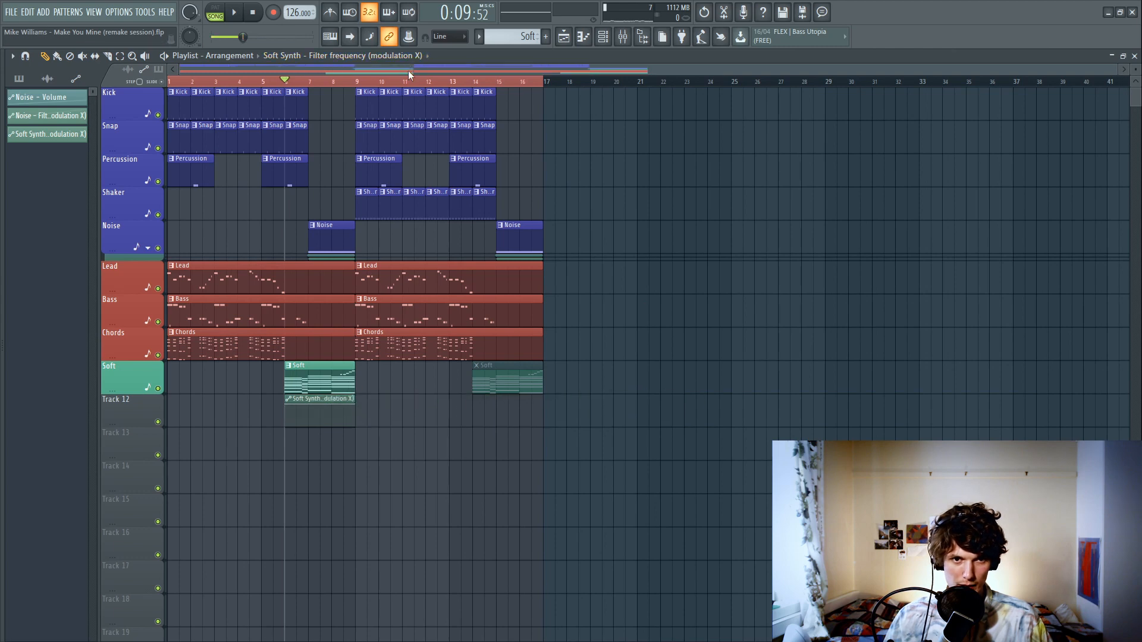
Step: Shift the filter frequency clip to start just before bar 6 and shape it as a rising ramp from a low point to 100% at bar 9
scroll(408, 71, up, 5)
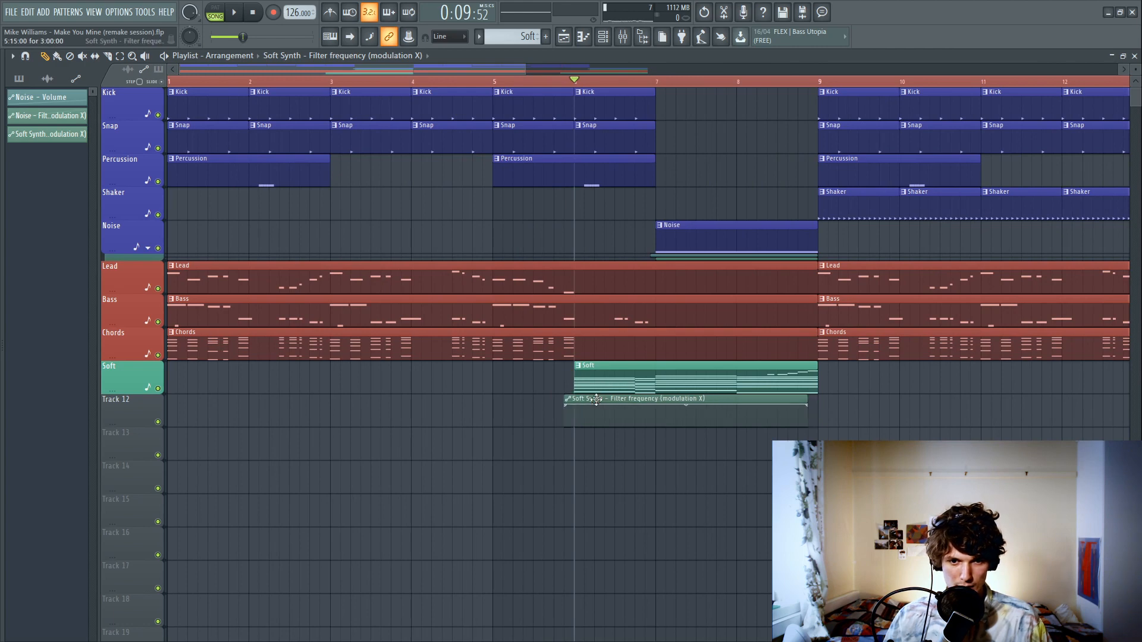
drag(805, 401, 818, 401)
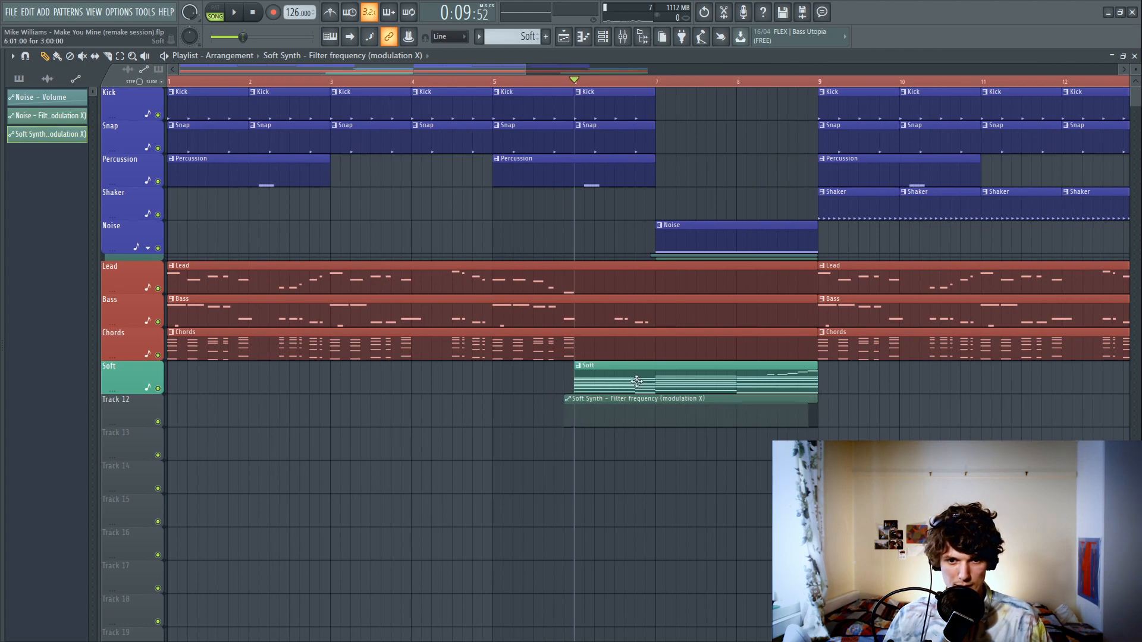
scroll(551, 69, up, 3)
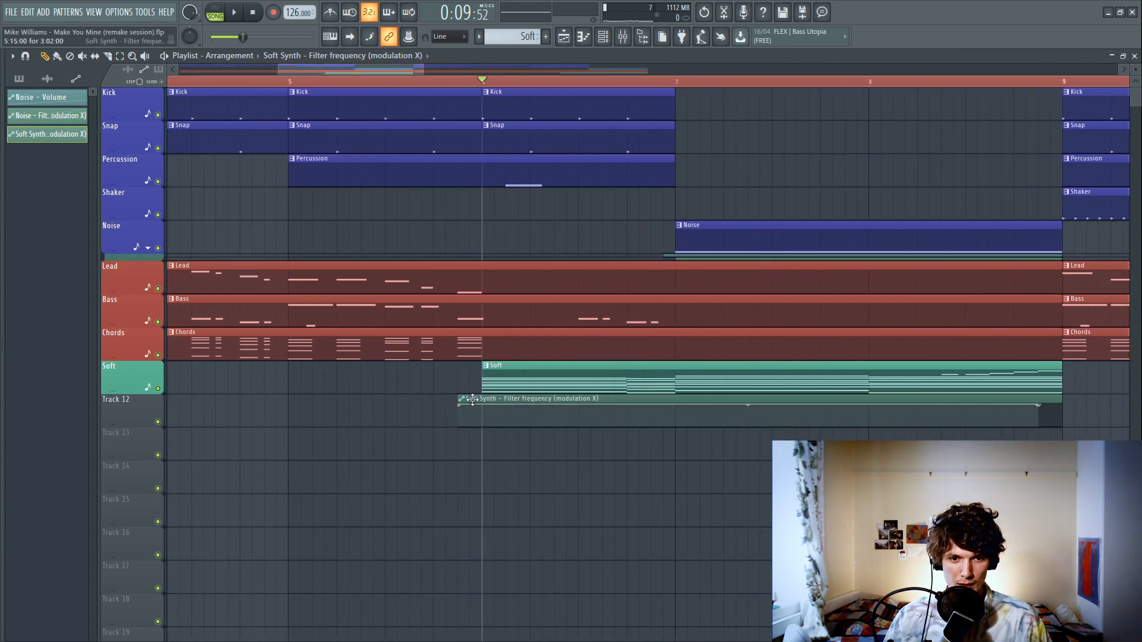
drag(472, 399, 467, 422)
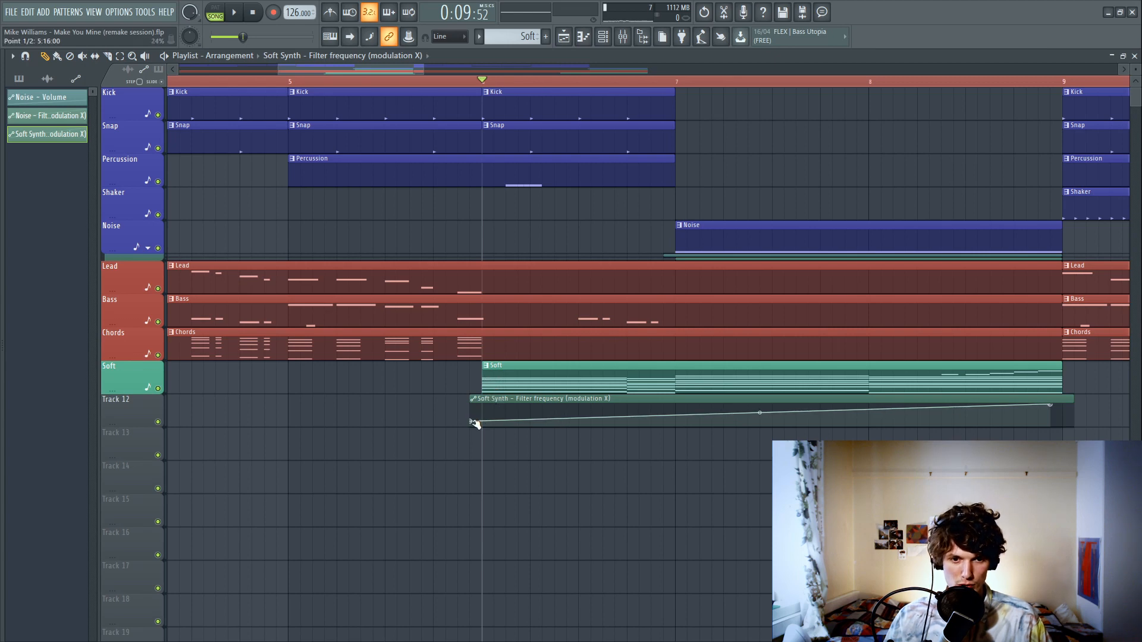
drag(473, 422, 473, 424)
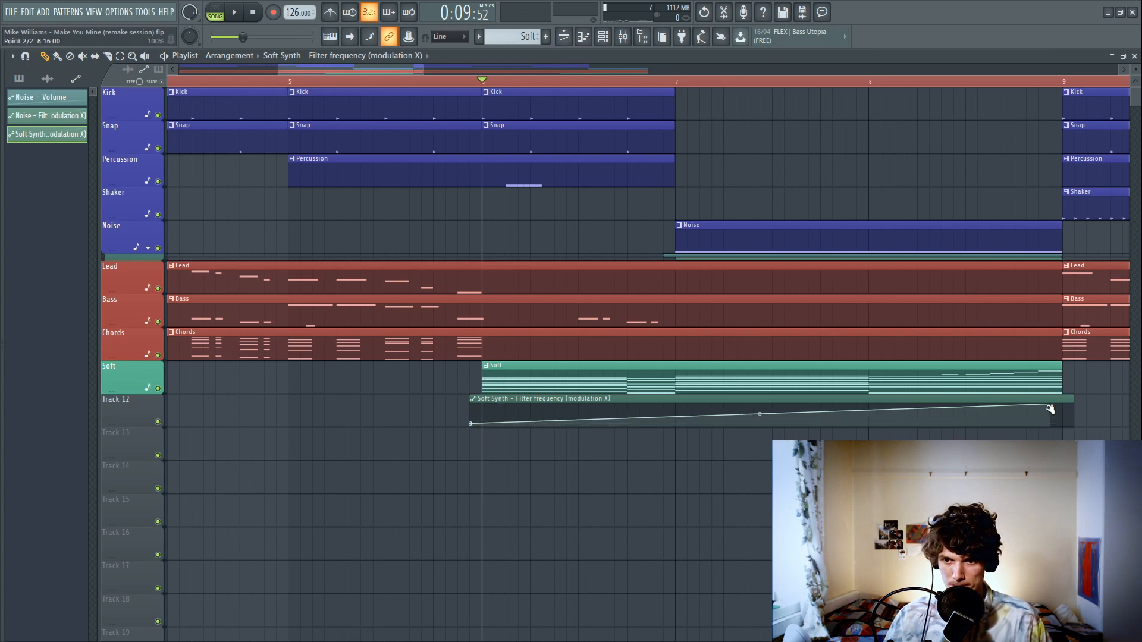
drag(1049, 406, 1062, 405)
Step: Refine the filter ramp during playback by raising its start point slightly, bending the curve downward and lowering its end point
key(space)
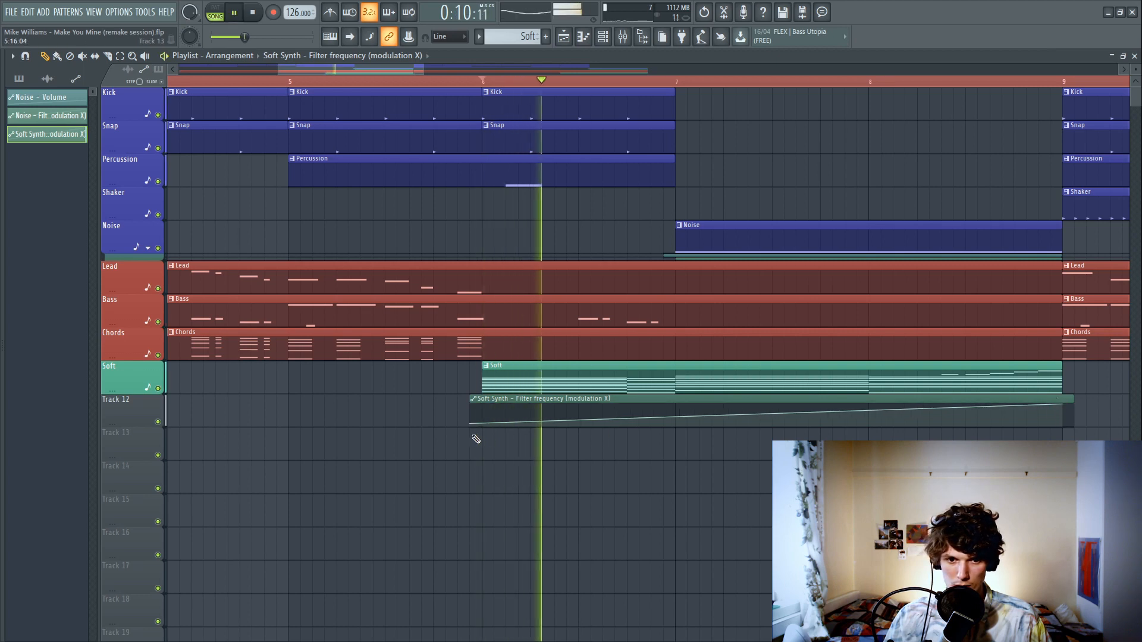
drag(474, 424, 472, 420)
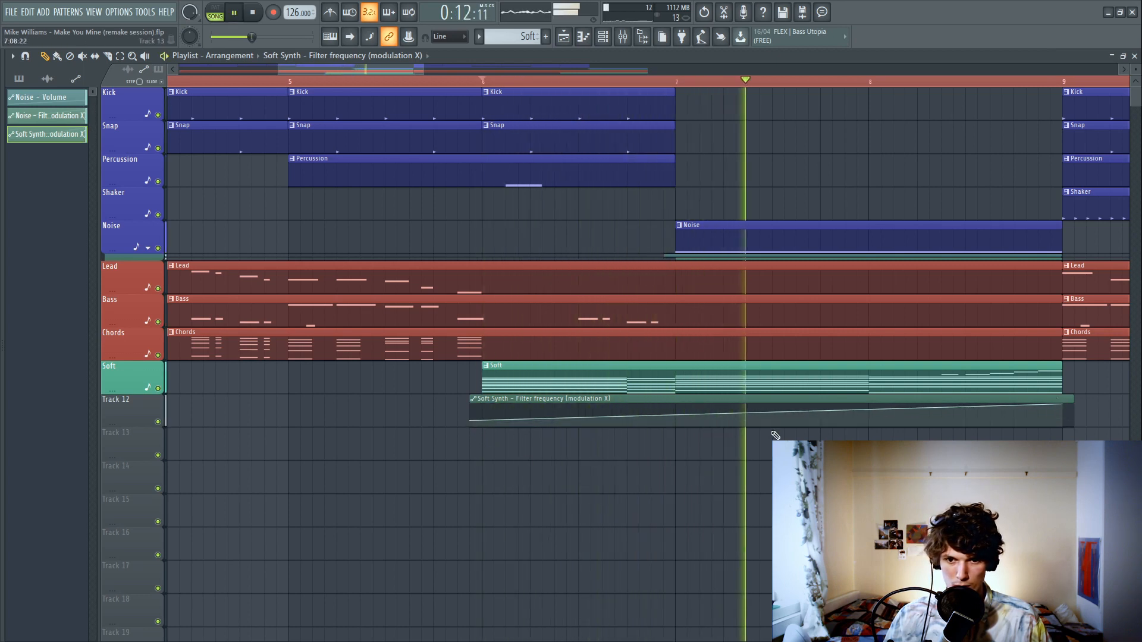
drag(766, 416, 766, 418)
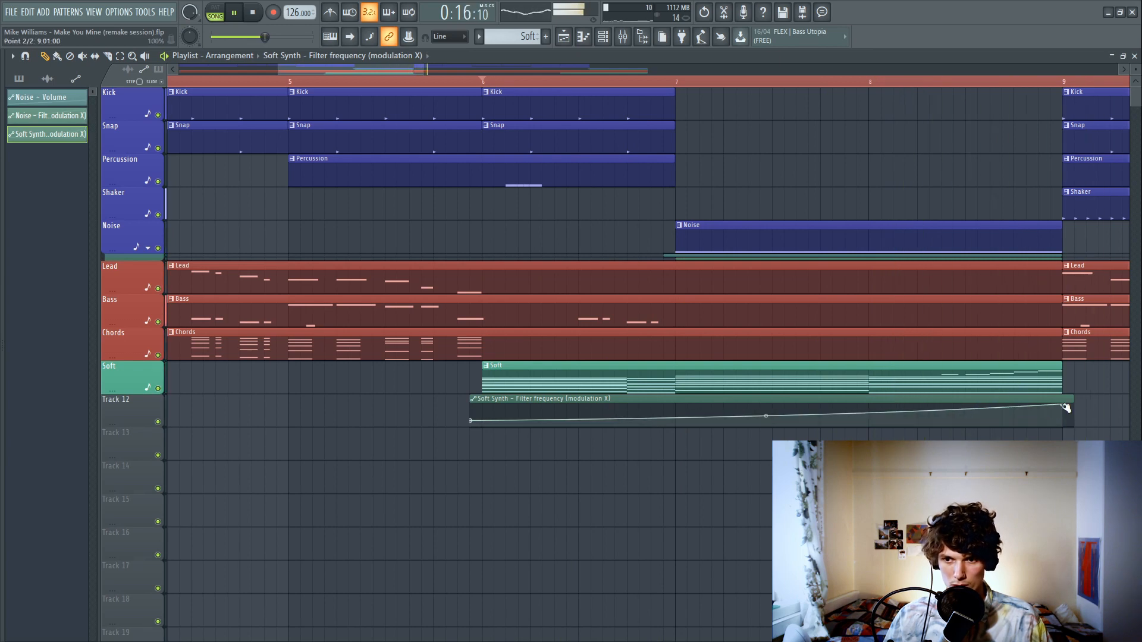
drag(1065, 405, 1065, 408)
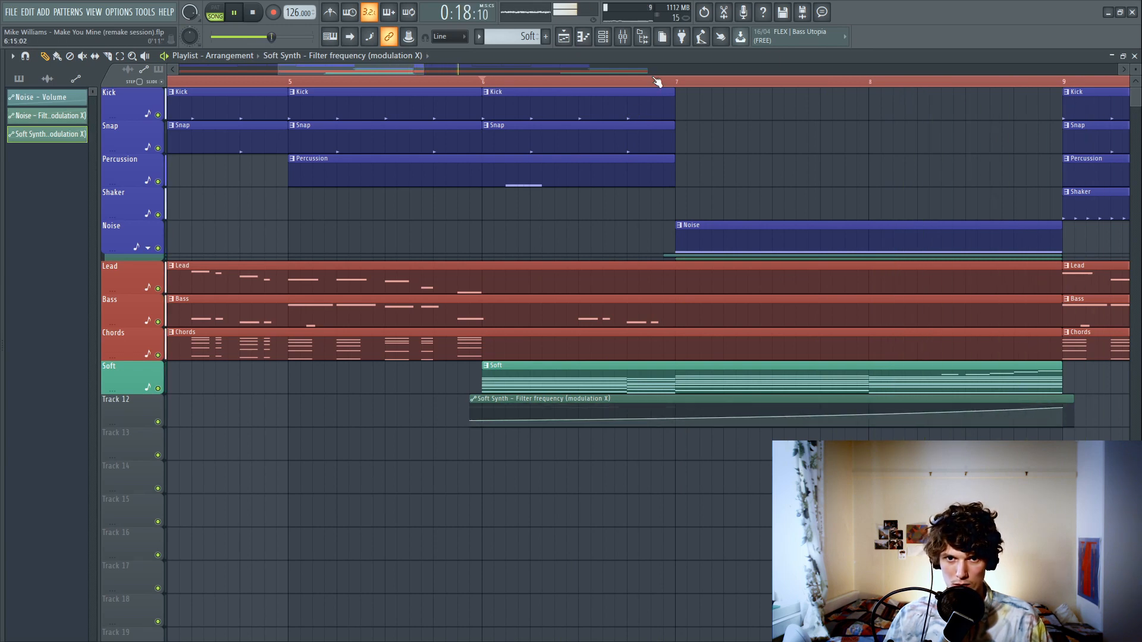
drag(368, 70, 493, 70)
key(space)
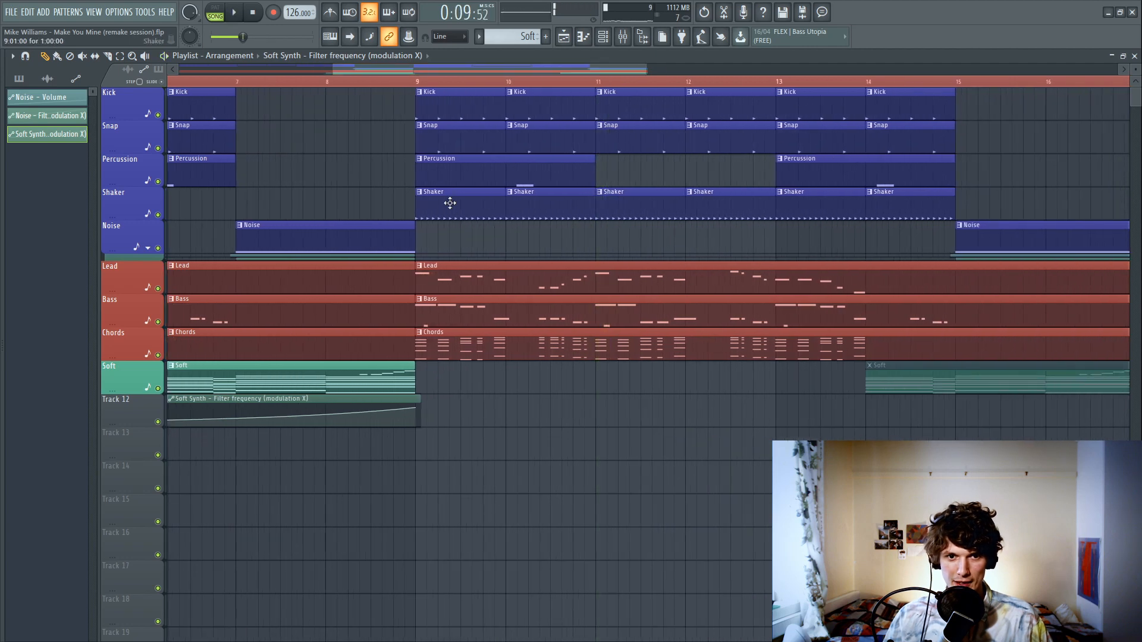
Step: Play the song from bar 9 and check the track levels in the mixer
click(426, 75)
key(space)
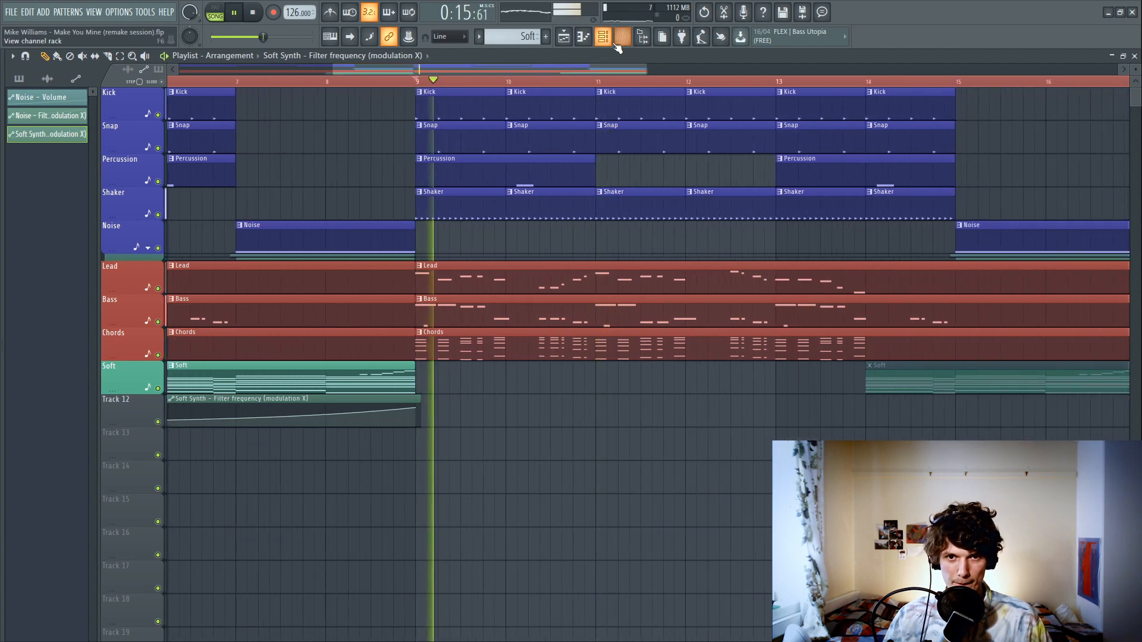
click(622, 36)
key(space)
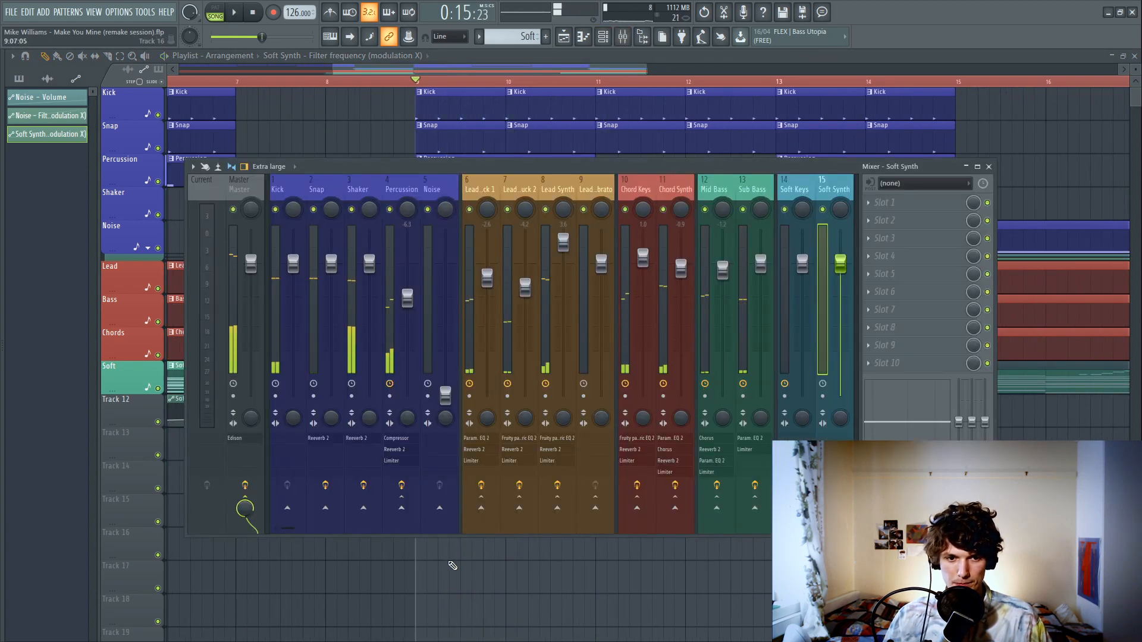
key(F9)
Step: Set the playback position just before bar 6 and select the Chord Synth track in the mixer
scroll(509, 69, down, 2)
drag(508, 70, 412, 72)
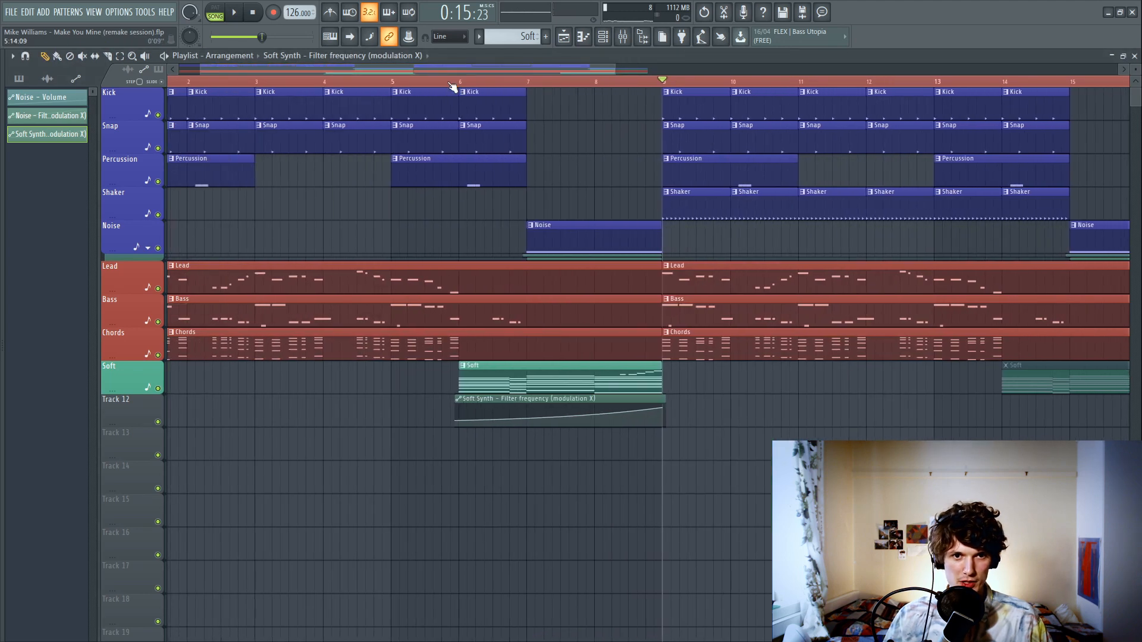
click(450, 81)
click(622, 37)
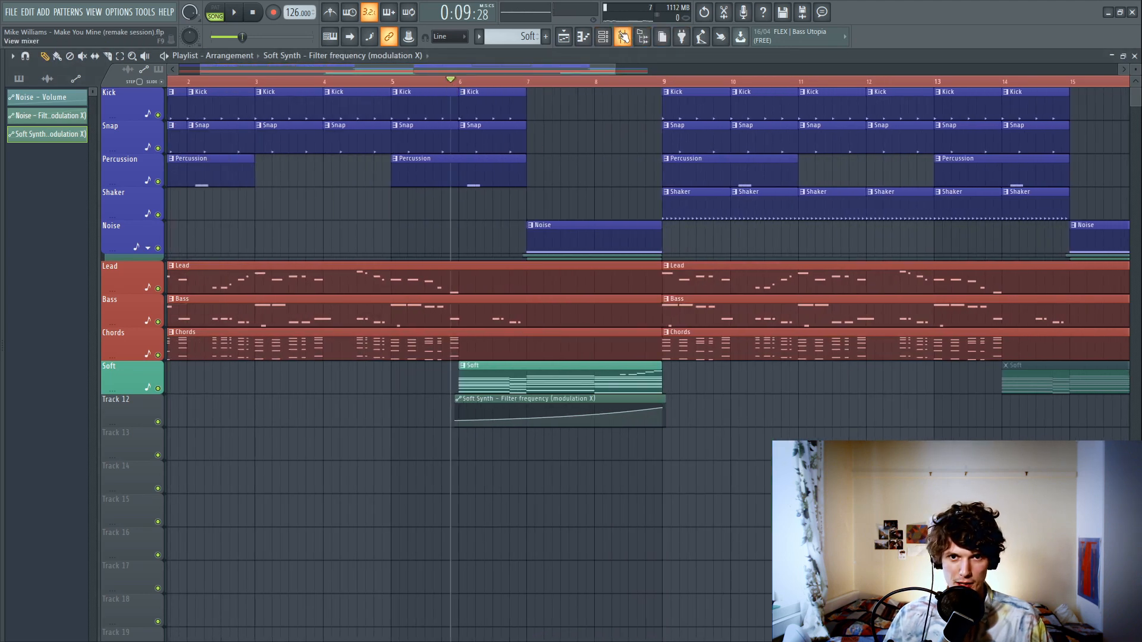
key(F9)
drag(790, 169, 600, 190)
click(488, 209)
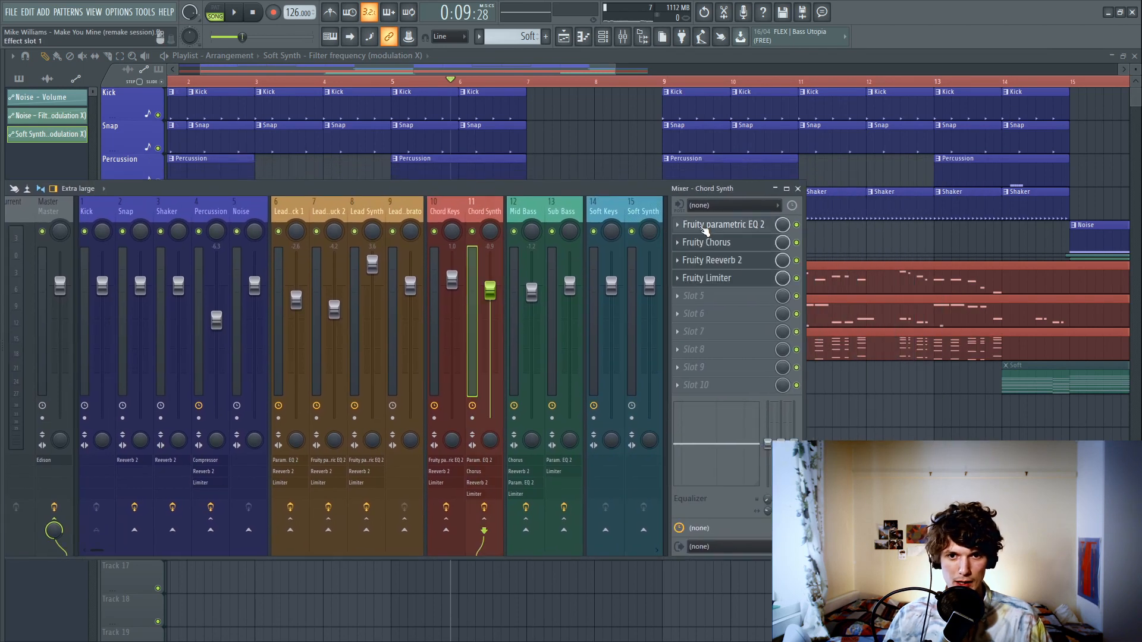
Step: Copy Chord Synth's Fruity parametric EQ 2 with its settings onto the Soft Keys mixer track
click(704, 226)
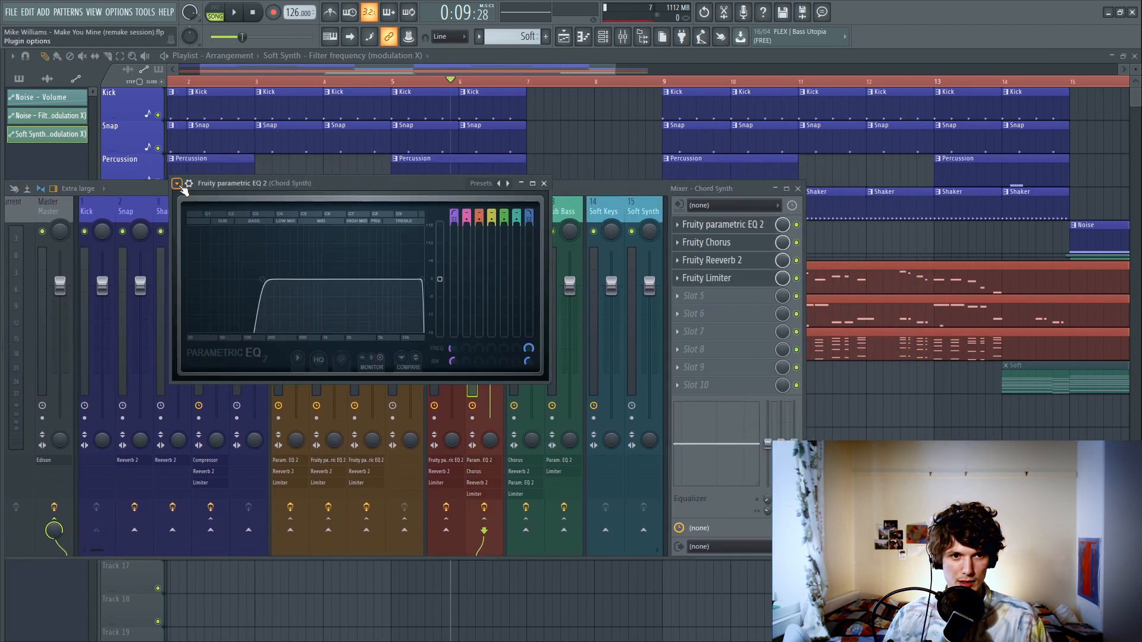
click(177, 183)
mouse_move(212, 228)
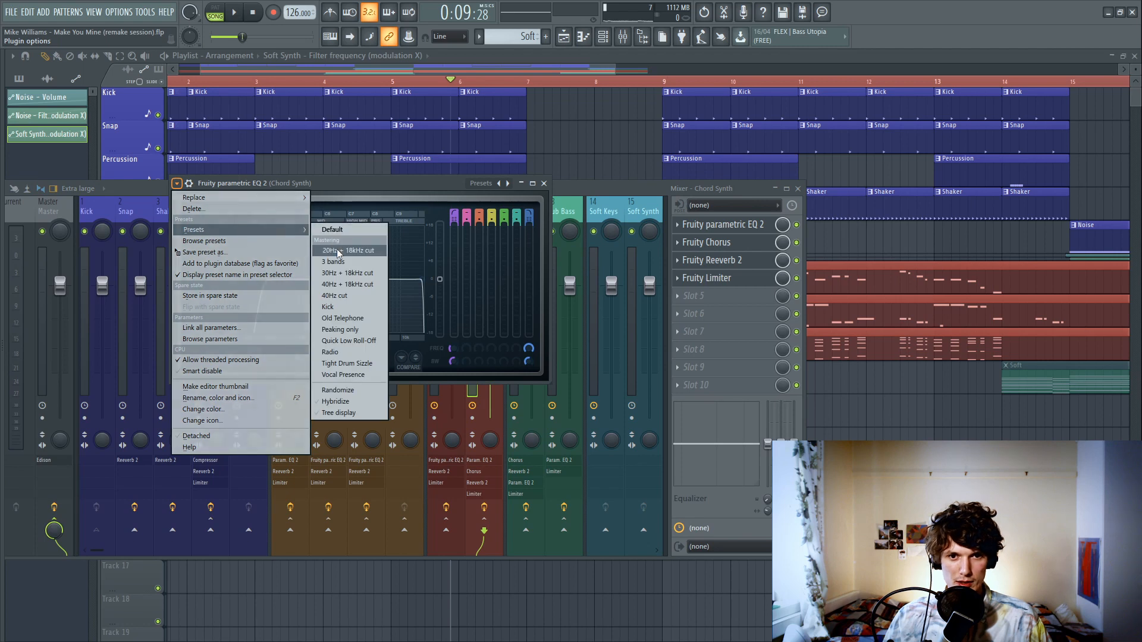
click(370, 185)
click(178, 184)
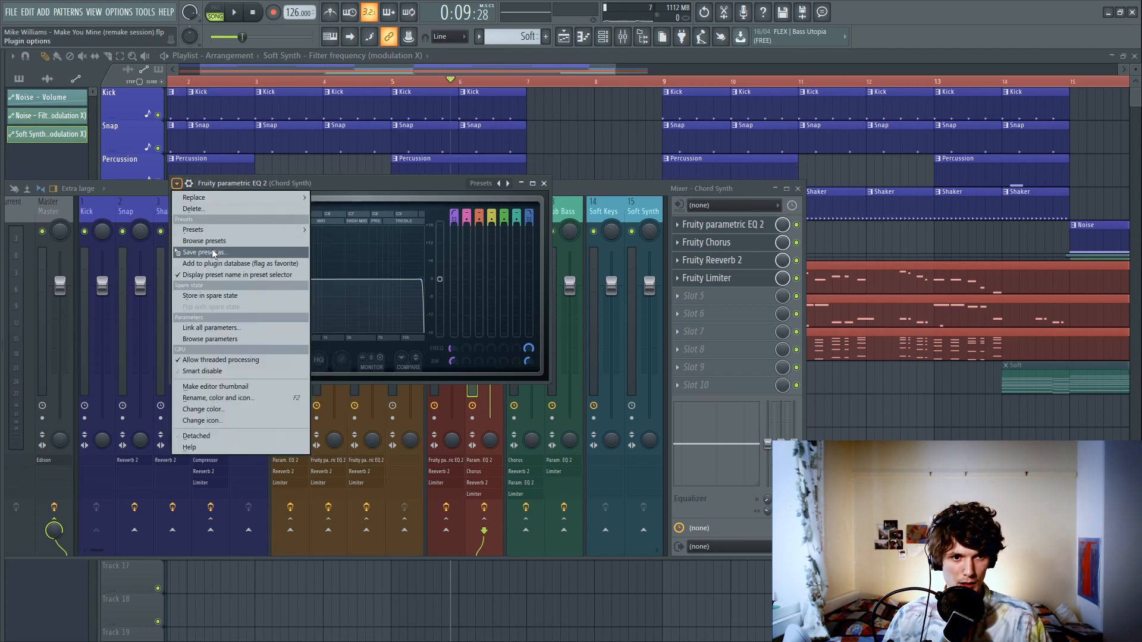
drag(214, 256, 596, 213)
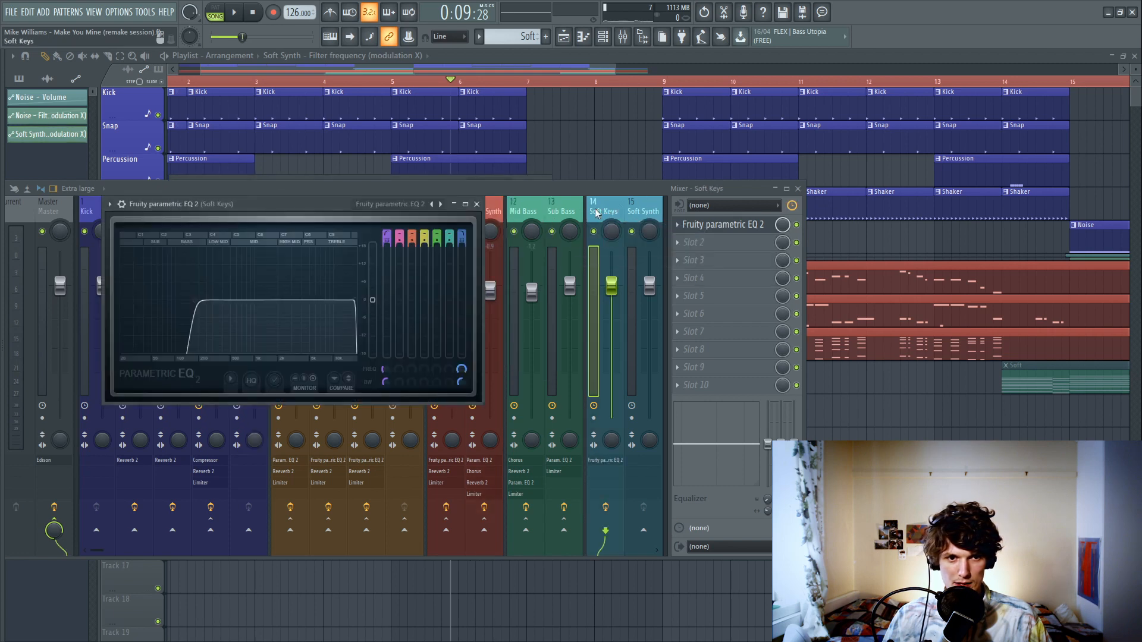
Step: Copy the same Fruity parametric EQ 2 onto the Soft Synth mixer track and play the Soft section to hear it
click(125, 204)
drag(122, 264, 636, 211)
key(space)
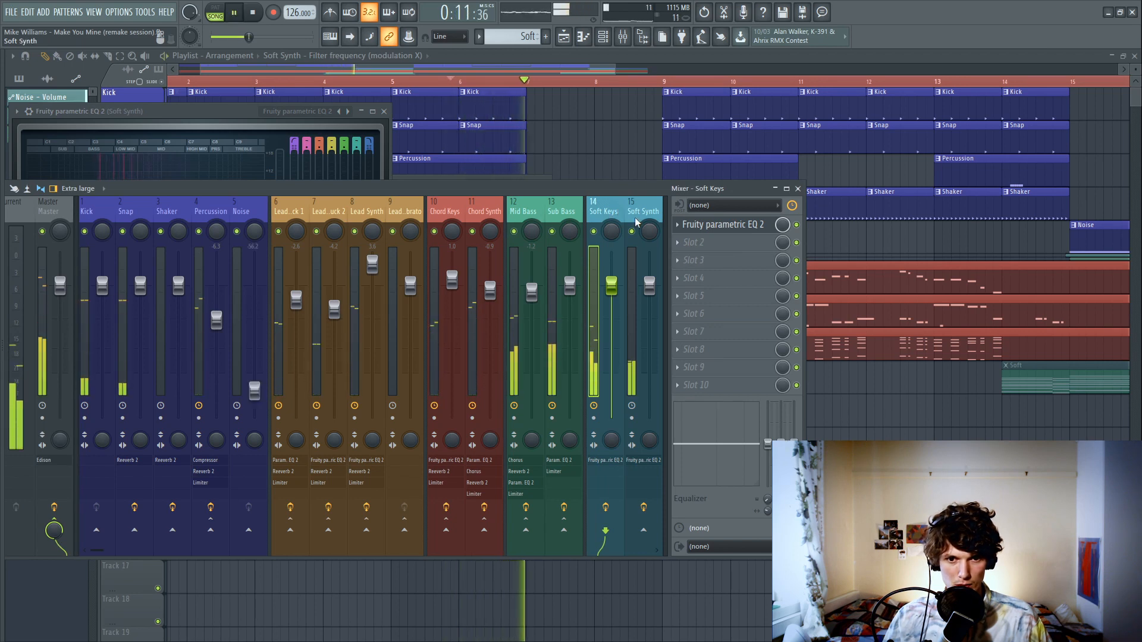
key(space)
Step: Lower the band 1 high-pass cutoff in Soft Synth's Fruity parametric EQ 2 to 97 Hz
click(225, 127)
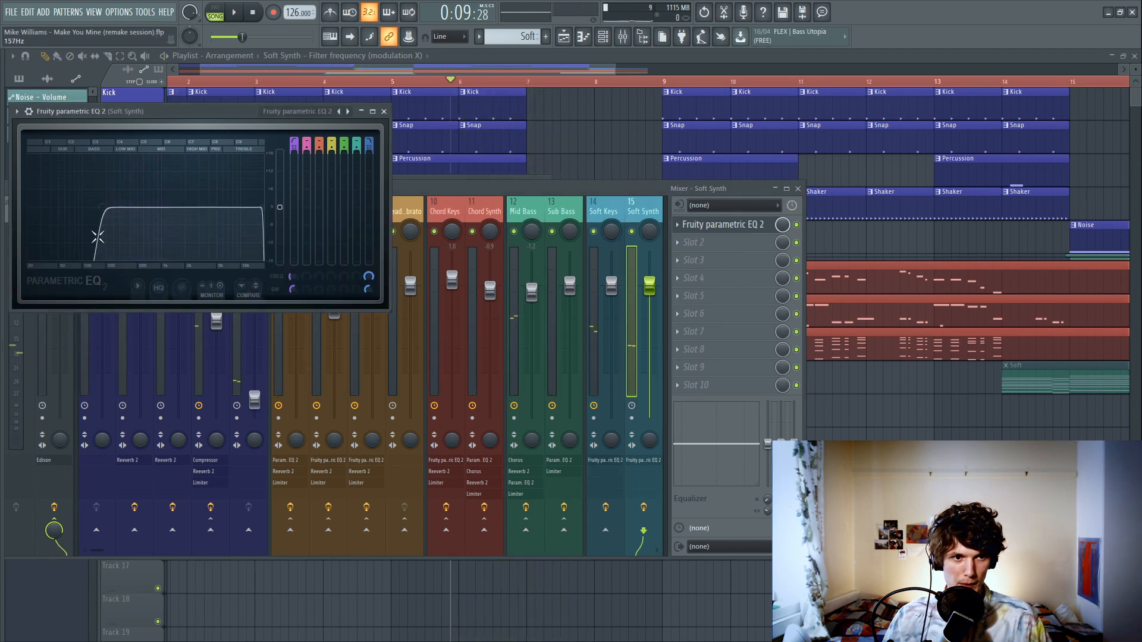
drag(104, 220, 81, 221)
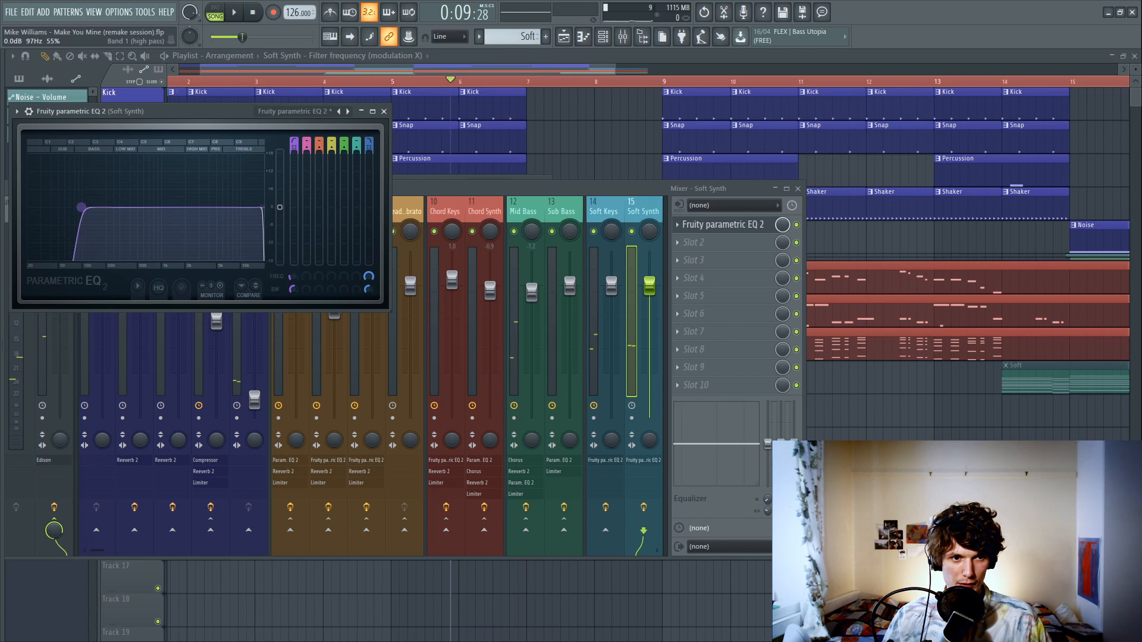
click(644, 209)
drag(196, 113, 377, 117)
drag(281, 204, 292, 201)
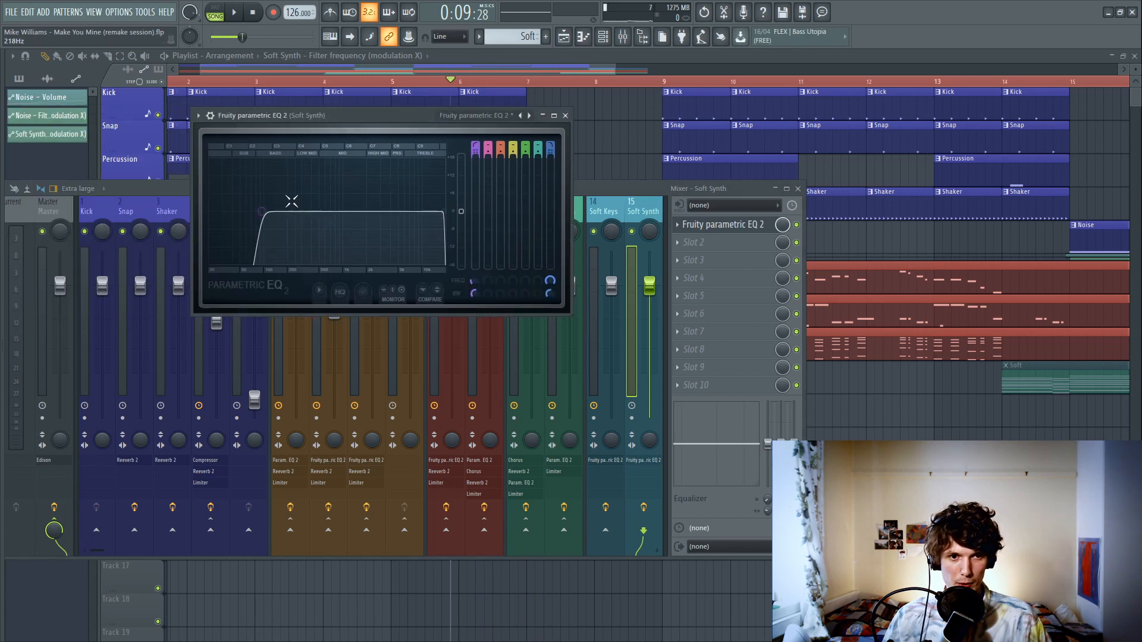
Step: Lower the band 1 high-pass cutoff in the Fruity parametric EQ 2 on the Soft Keys mixer track
click(751, 227)
click(751, 227)
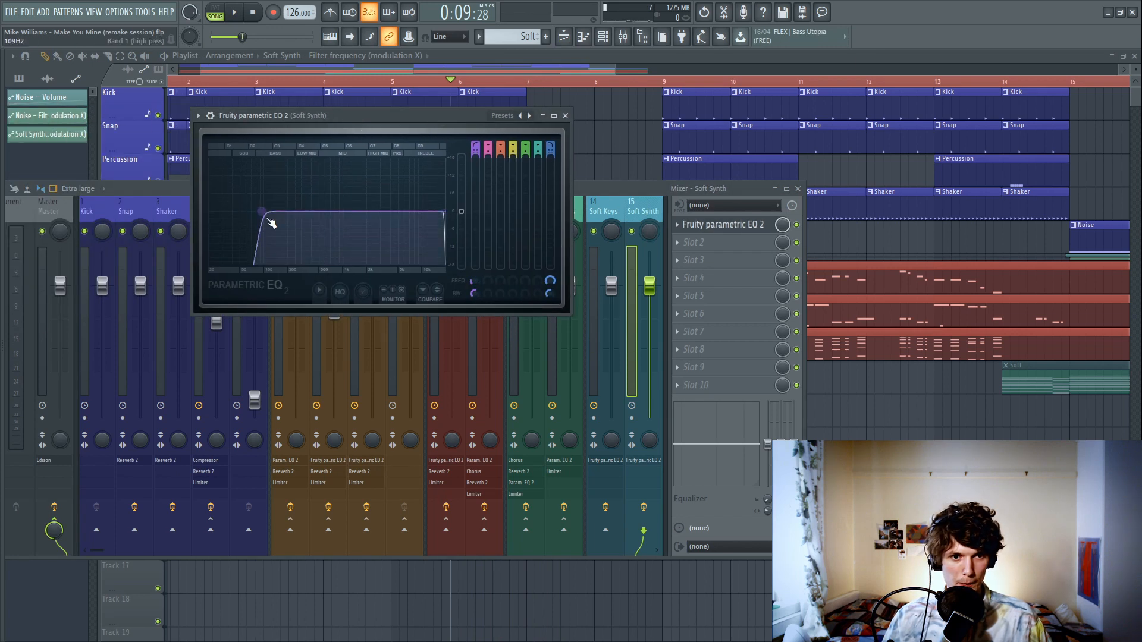
click(608, 221)
click(725, 224)
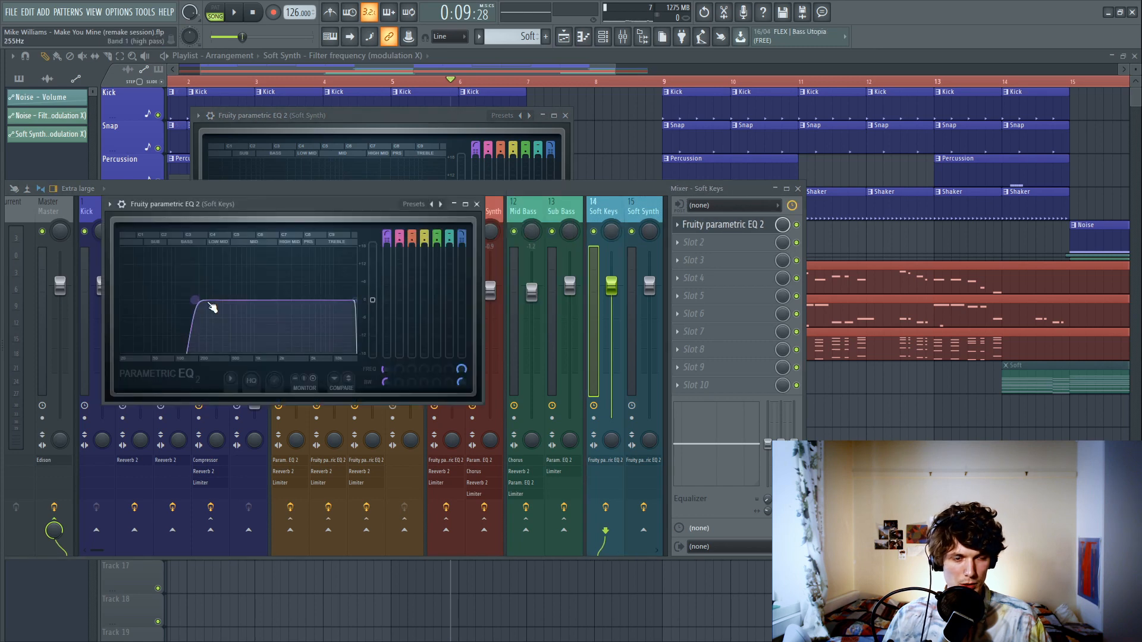
drag(184, 299, 168, 299)
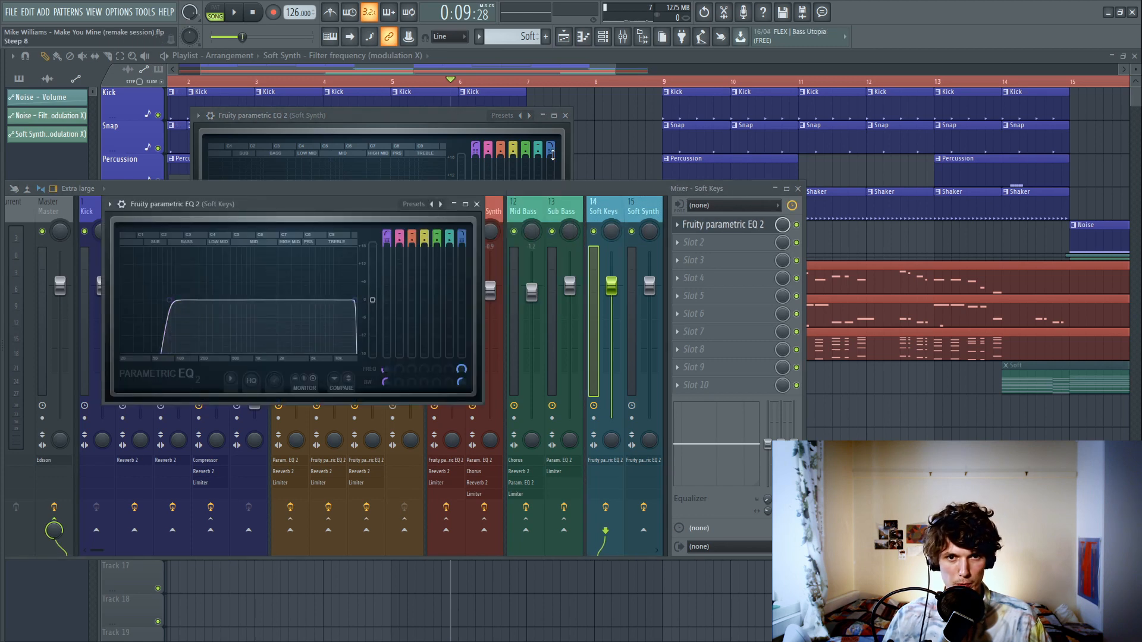
Step: Play the Soft section and raise the Soft Keys mixer fader to 0.8 dB
key(F5)
key(space)
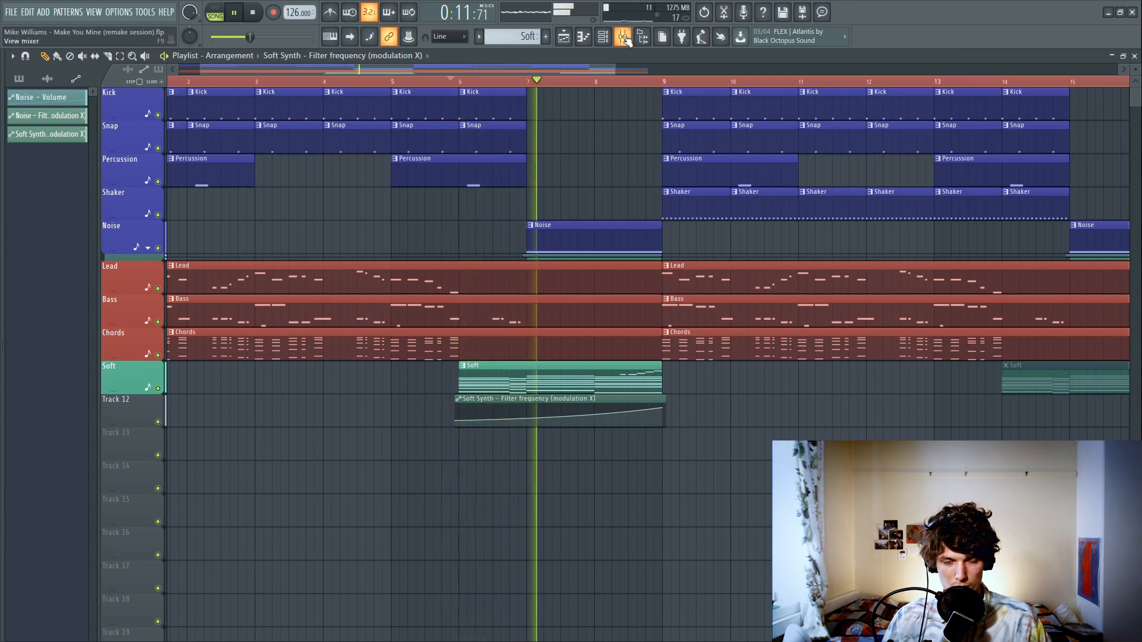
key(F9)
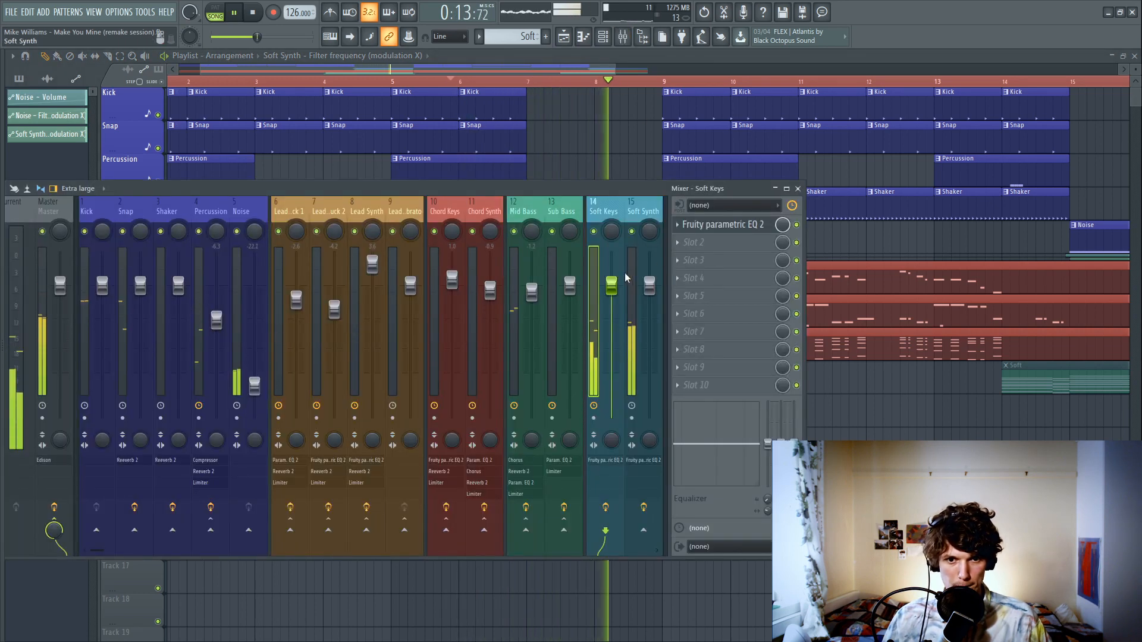
drag(616, 288, 618, 284)
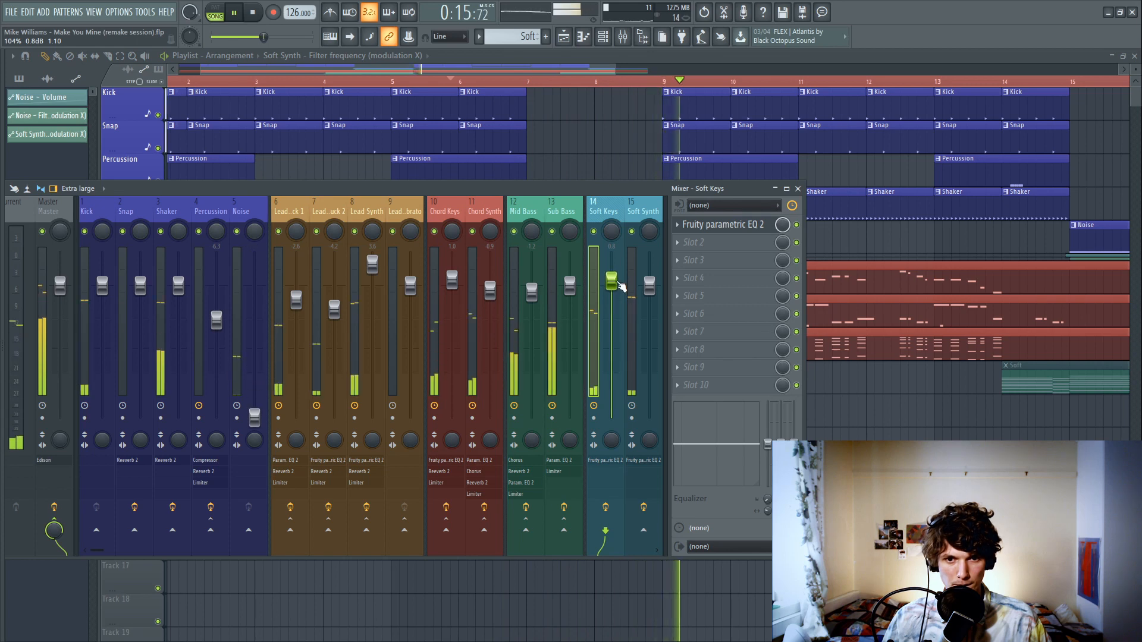
key(space)
Step: Add Fruity Reeverb 2 in effect slot 3 of both the Soft Keys and Soft Synth mixer tracks
click(690, 260)
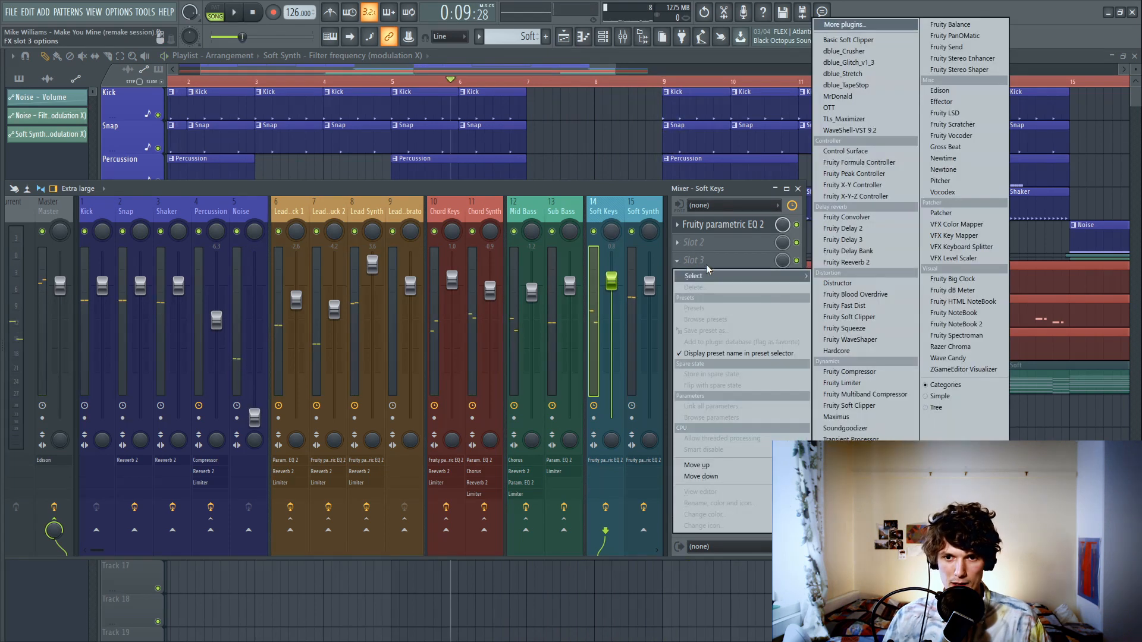
click(868, 262)
click(642, 211)
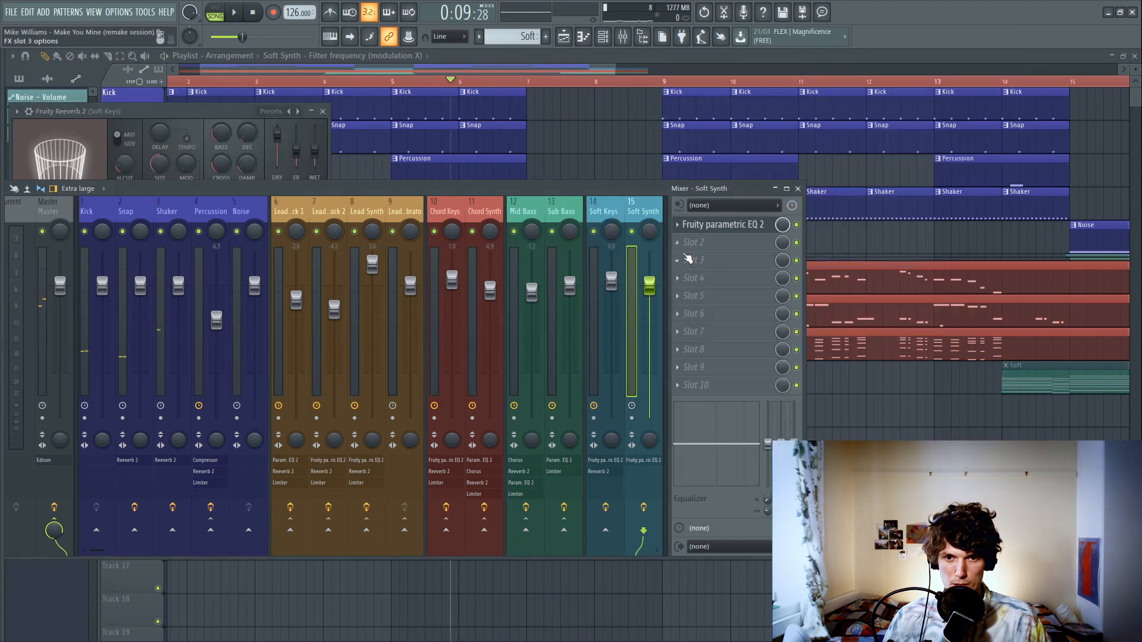
click(690, 259)
click(872, 262)
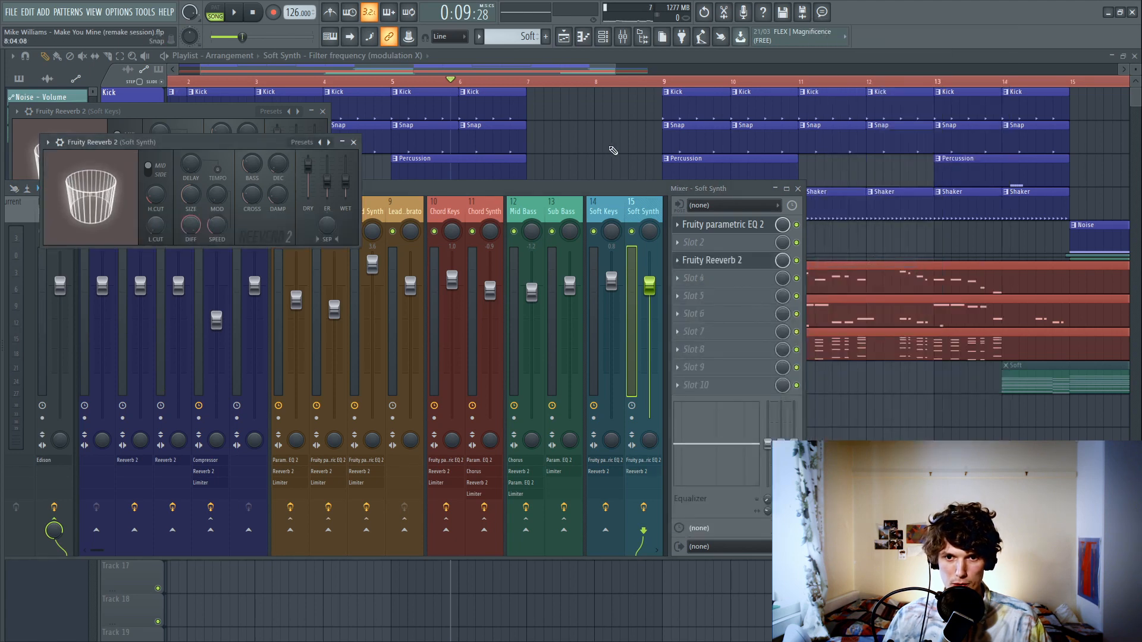
Step: Close the mixer and plugin windows, and save the project after playing the Soft section with the reverbs
key(F12)
key(space)
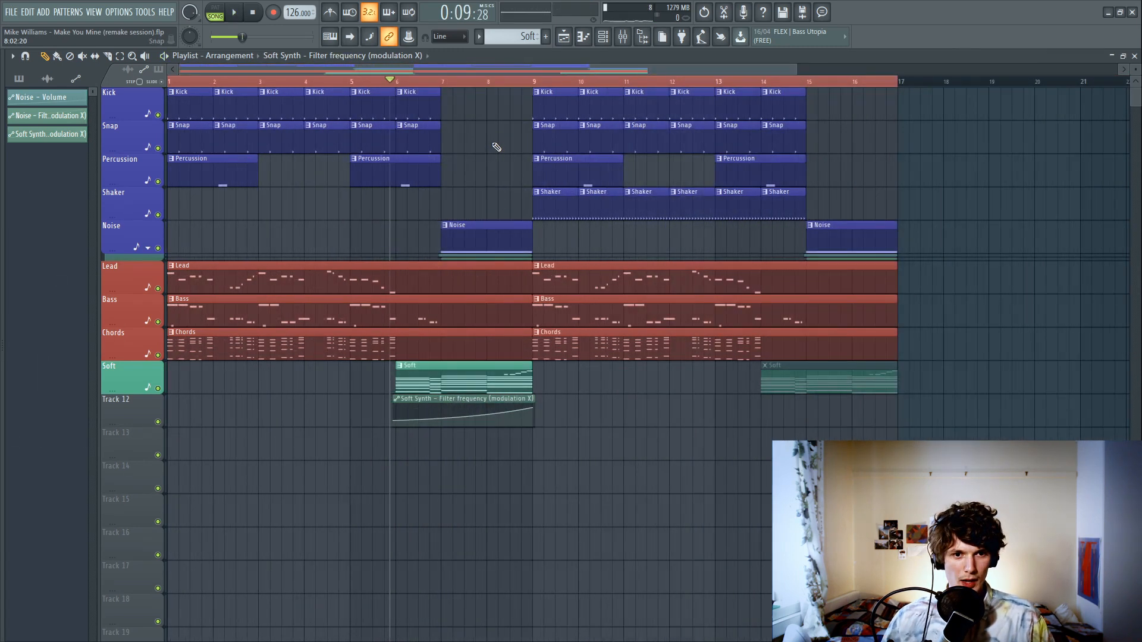
key(ctrl+s)
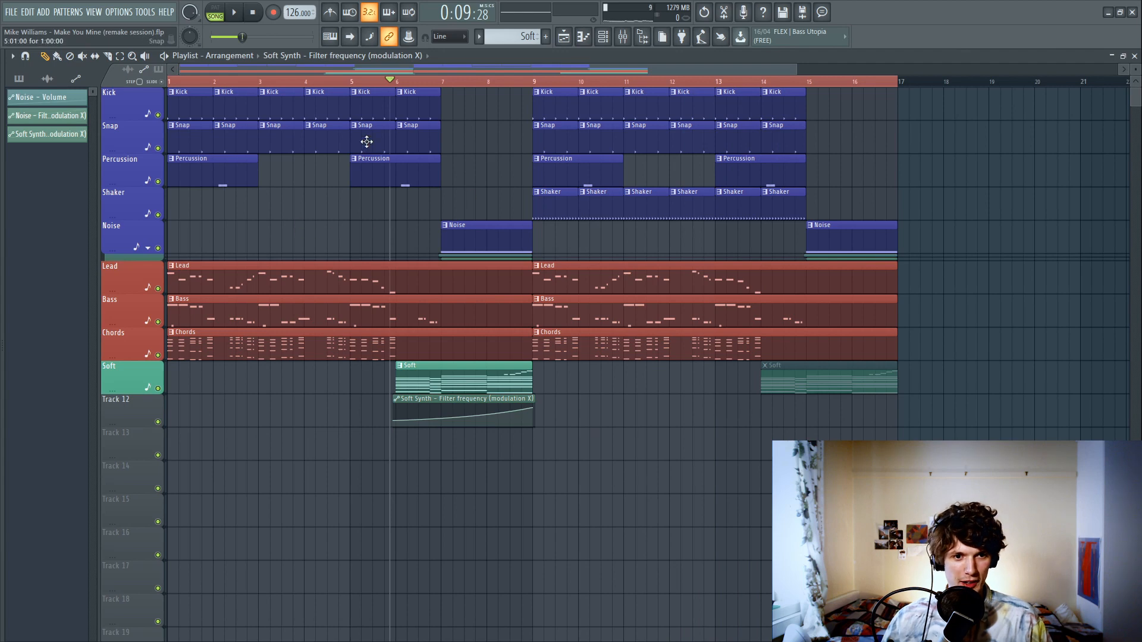
Step: Open the Lead pattern in the piano roll and bring up the Lead Vibrato channel's 3x Osc settings
drag(796, 69, 437, 70)
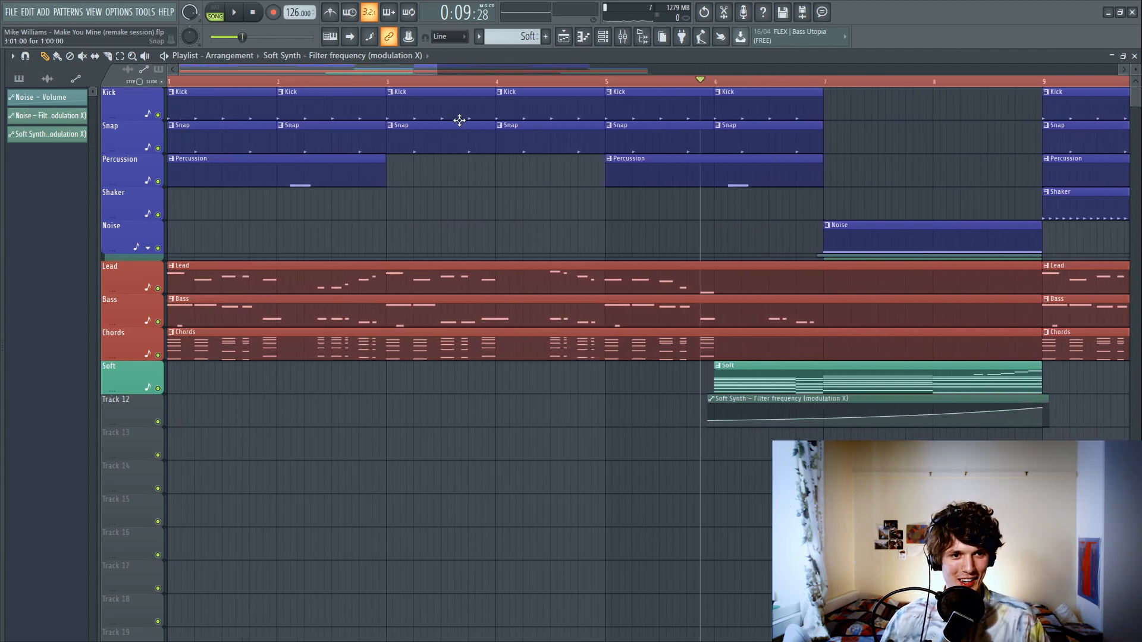
drag(484, 83, 496, 89)
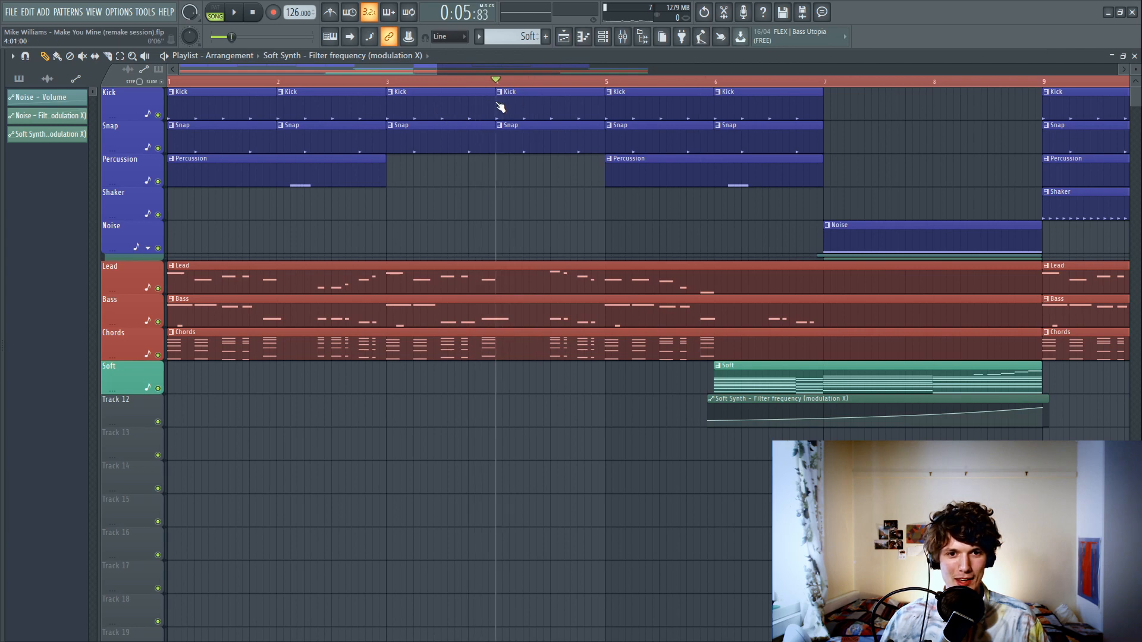
click(456, 110)
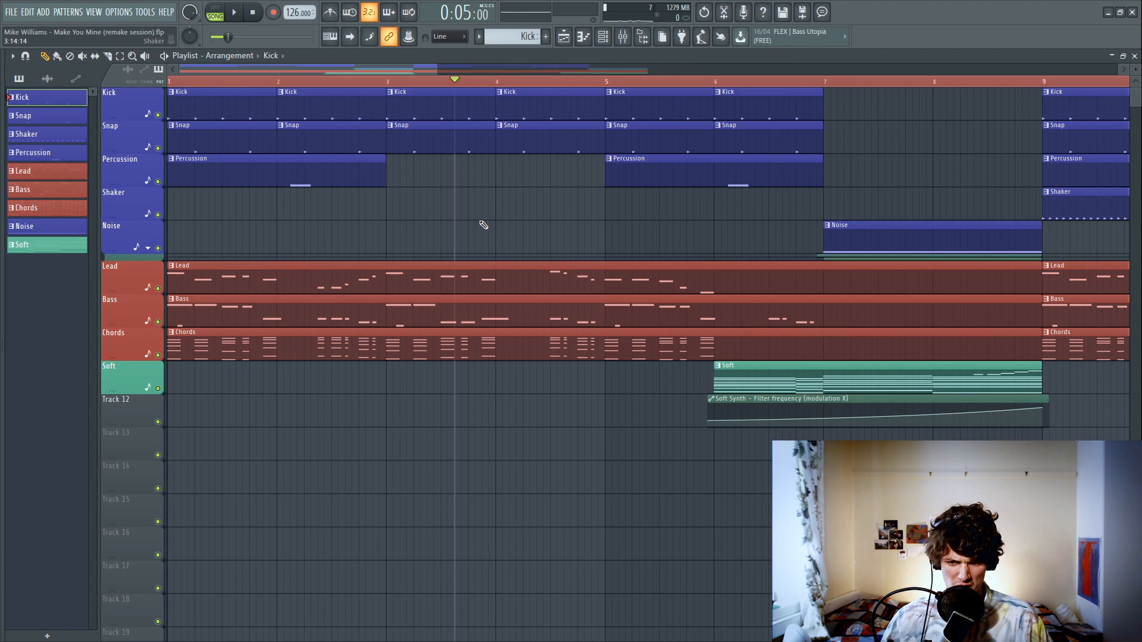
double_click(509, 284)
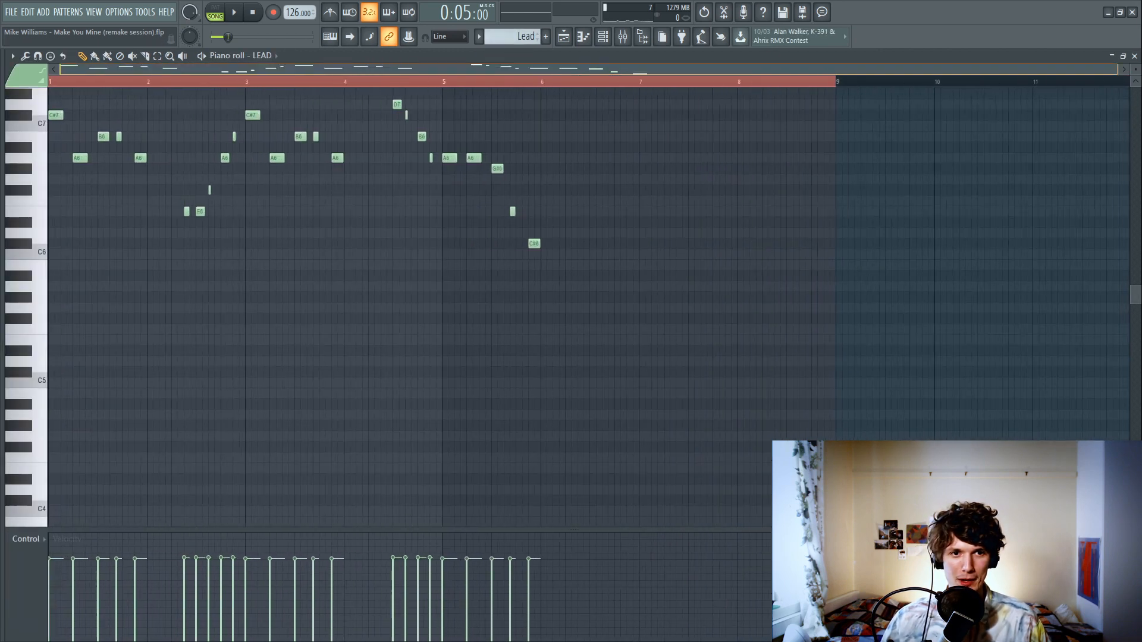
key(F6)
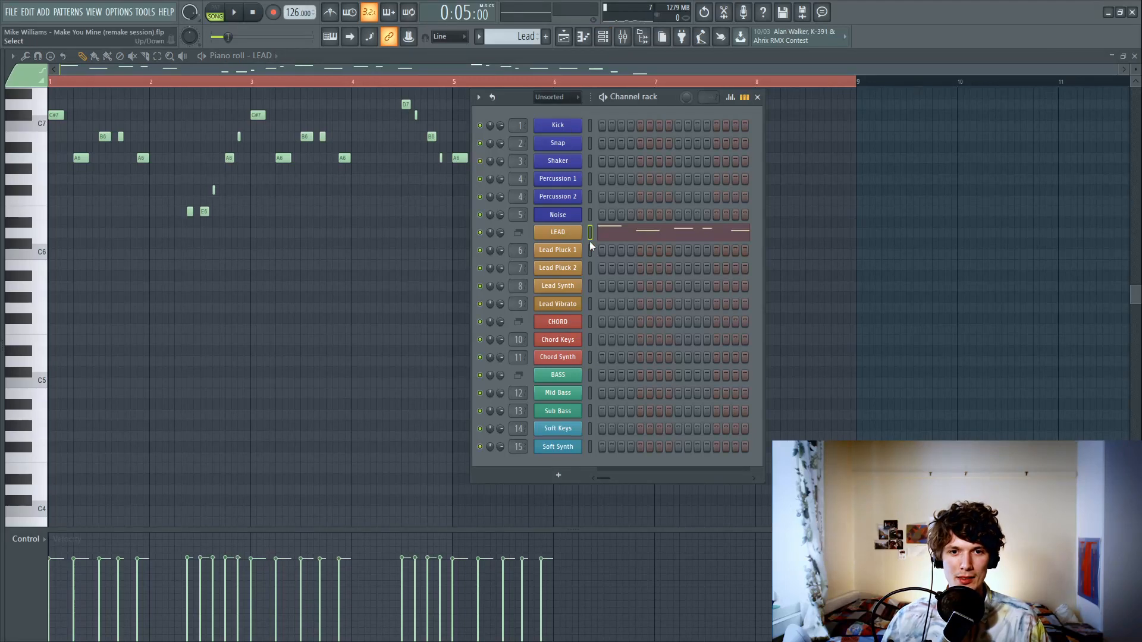
click(559, 305)
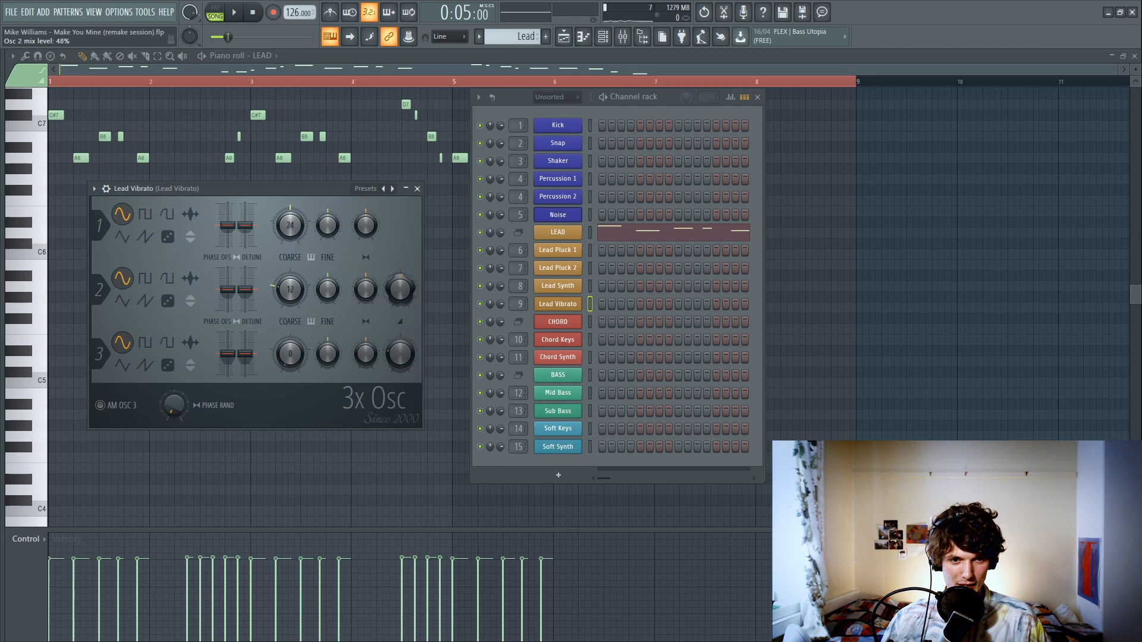
drag(402, 293, 402, 333)
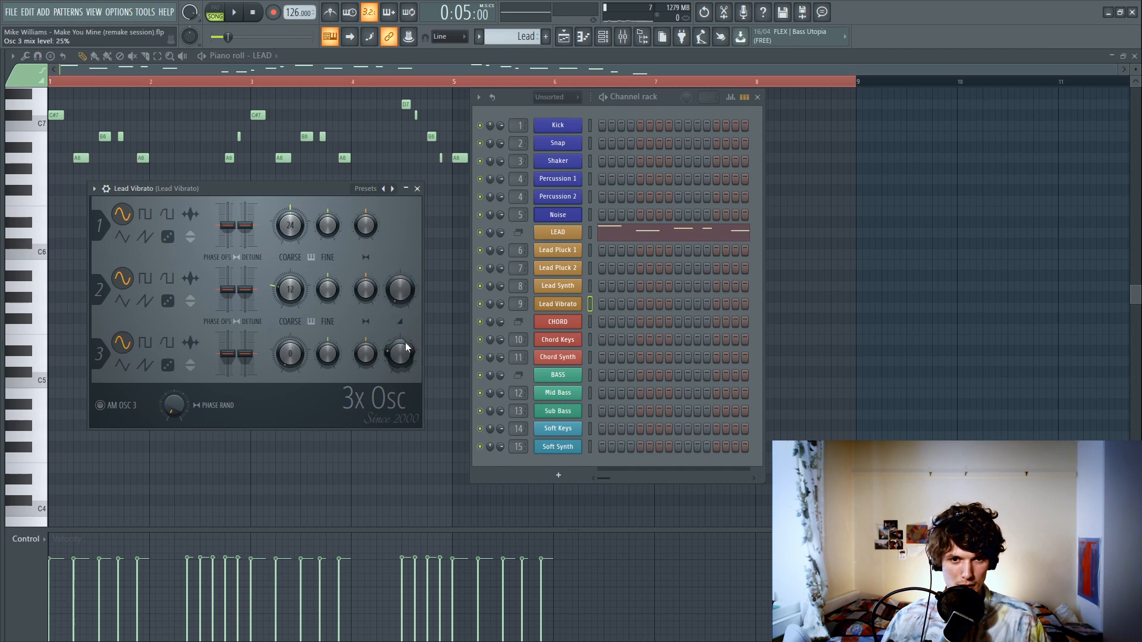
Step: Copy the Lead Synth channel's preset onto the Lead Vibrato channel
click(575, 286)
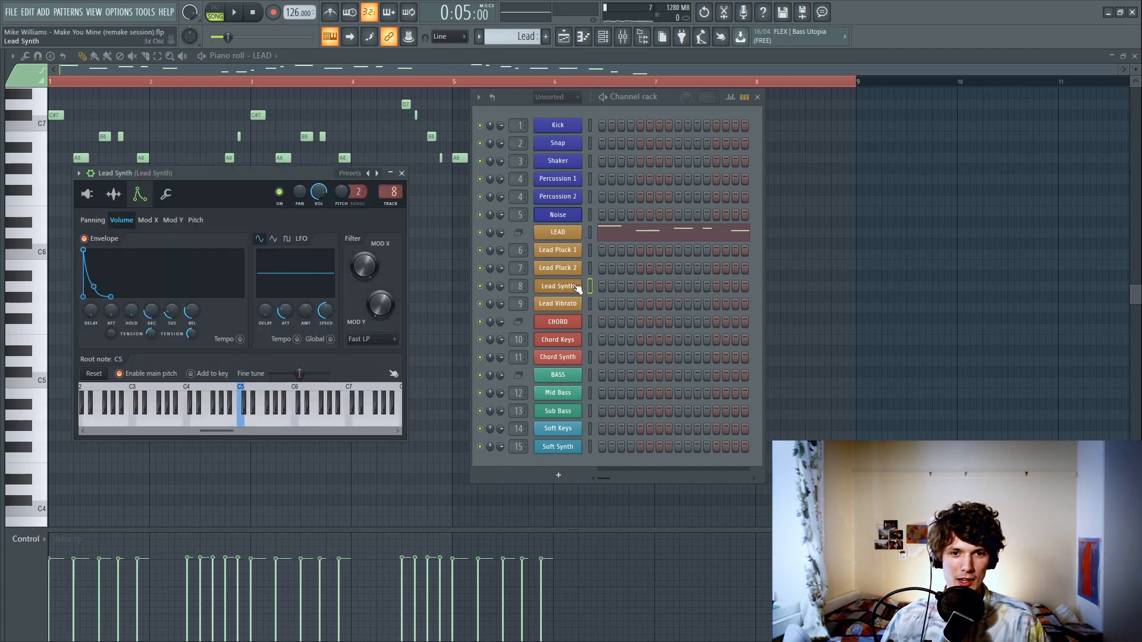
click(78, 173)
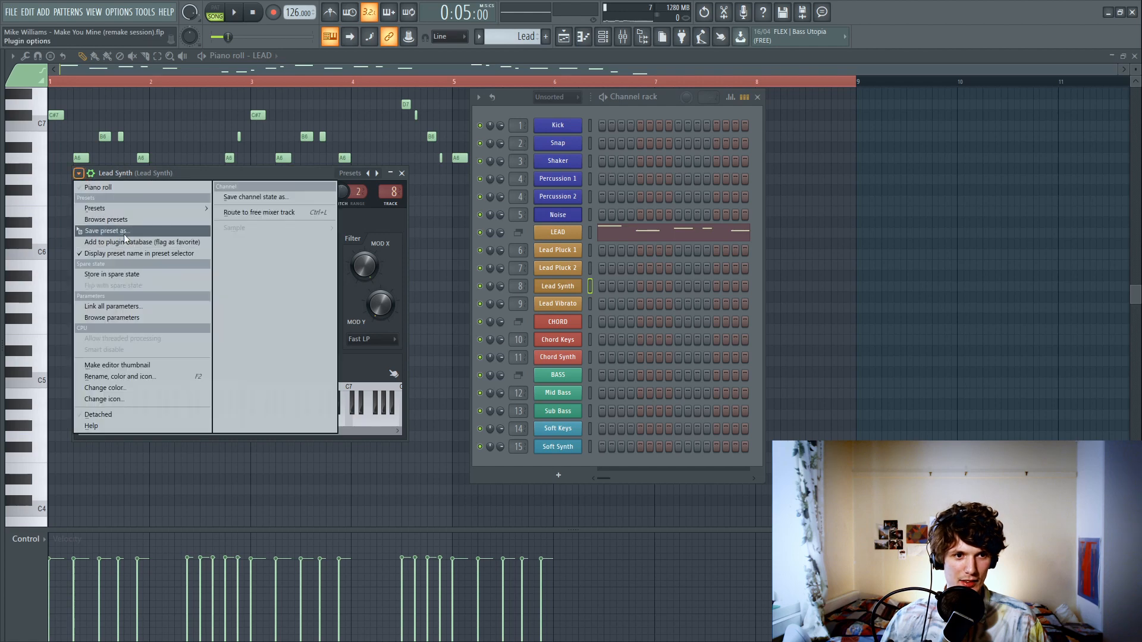
drag(121, 235, 577, 307)
click(564, 306)
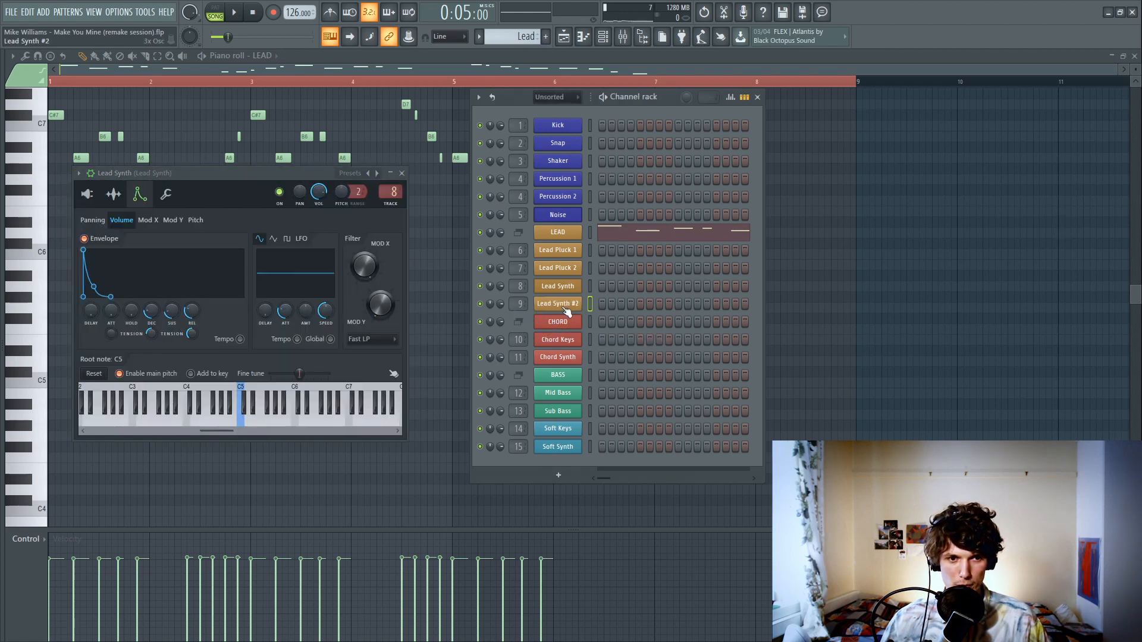
Step: Switch playback to pattern mode and rename the Lead Synth #2 channel as Lead Vibrato
click(215, 14)
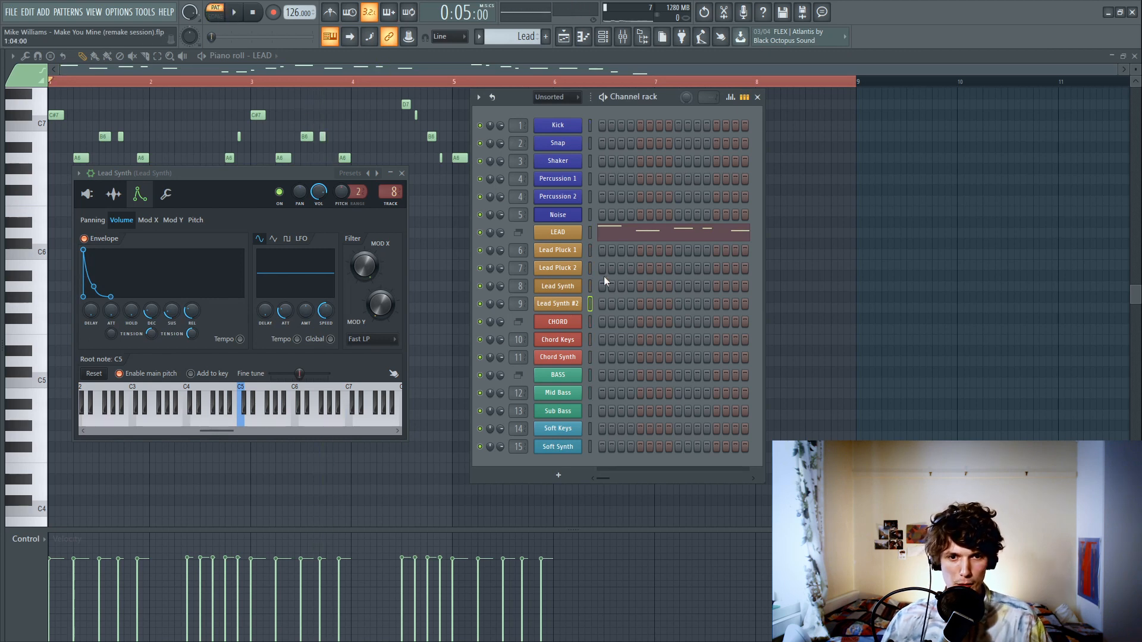
right_click(574, 309)
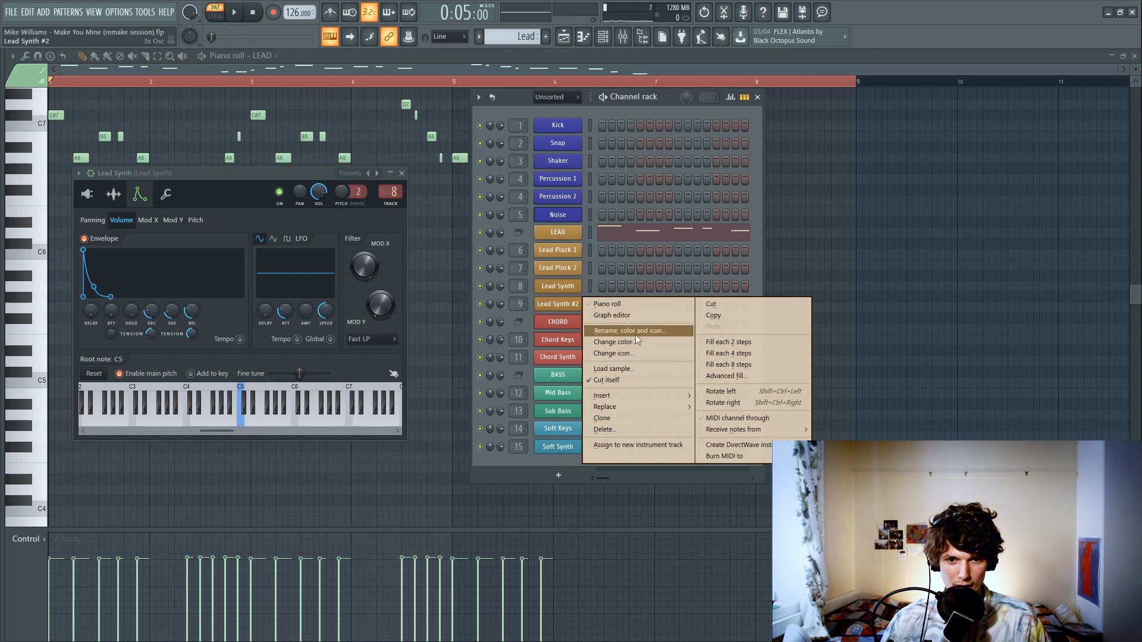
click(635, 334)
text(Lead Vibrato)
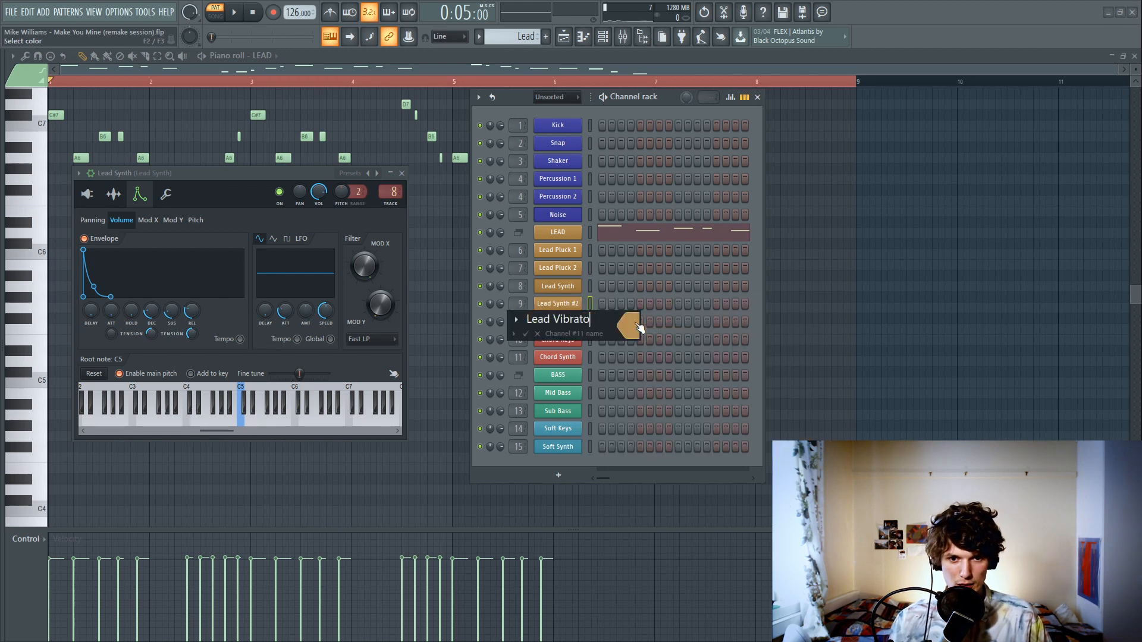
key(Return)
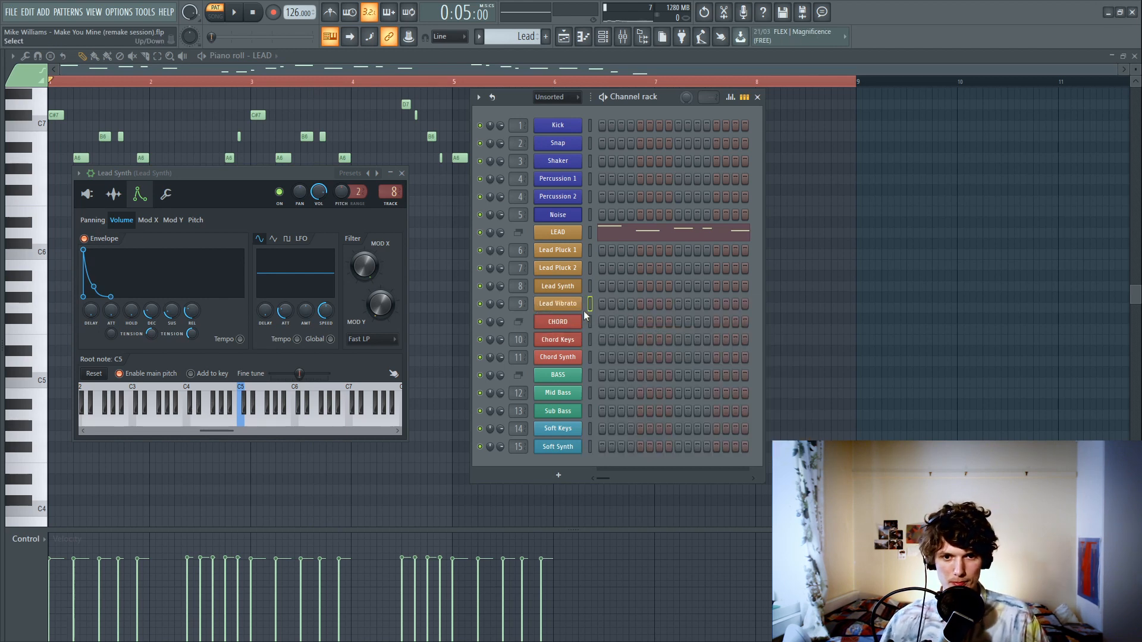
Step: Open Lead Vibrato's empty piano roll and play the lead pattern from just before bar 3
right_click(562, 305)
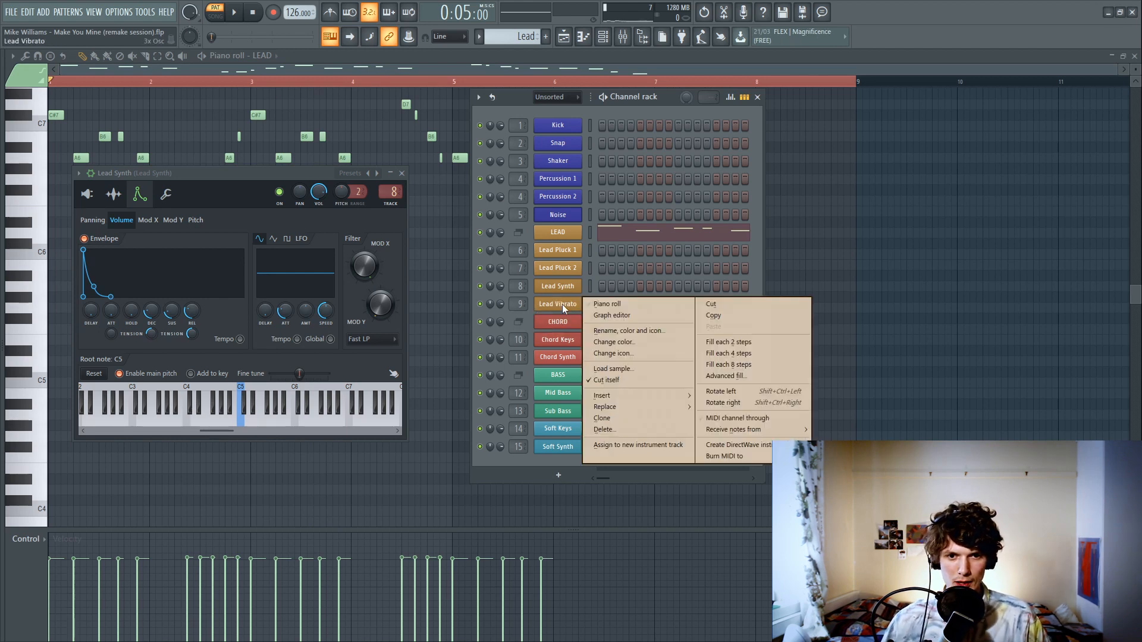
click(634, 306)
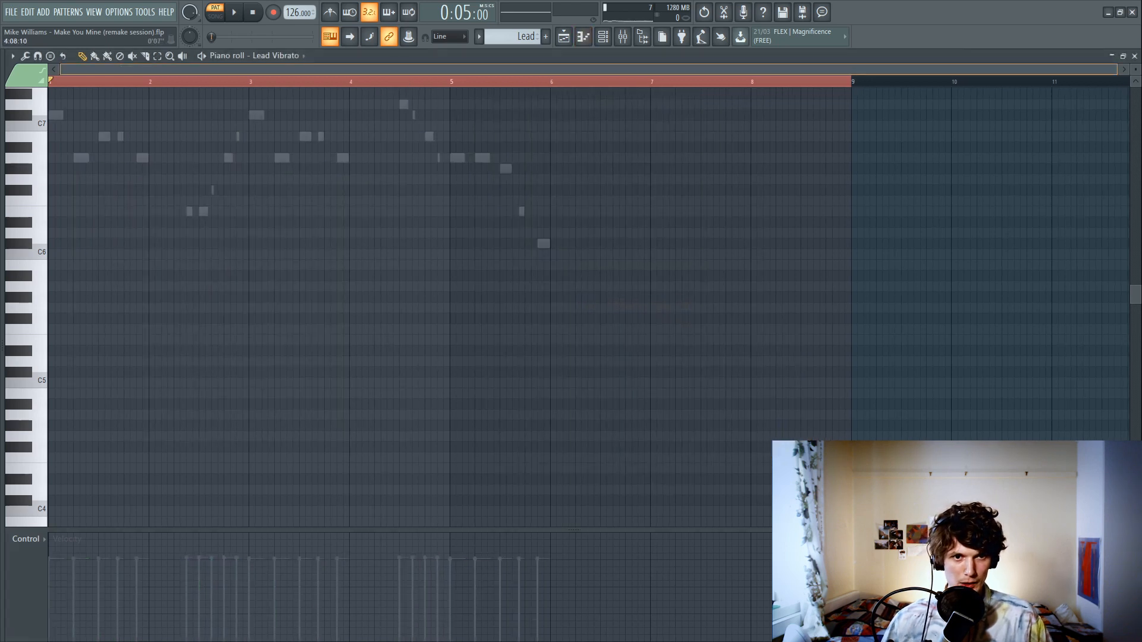
click(243, 79)
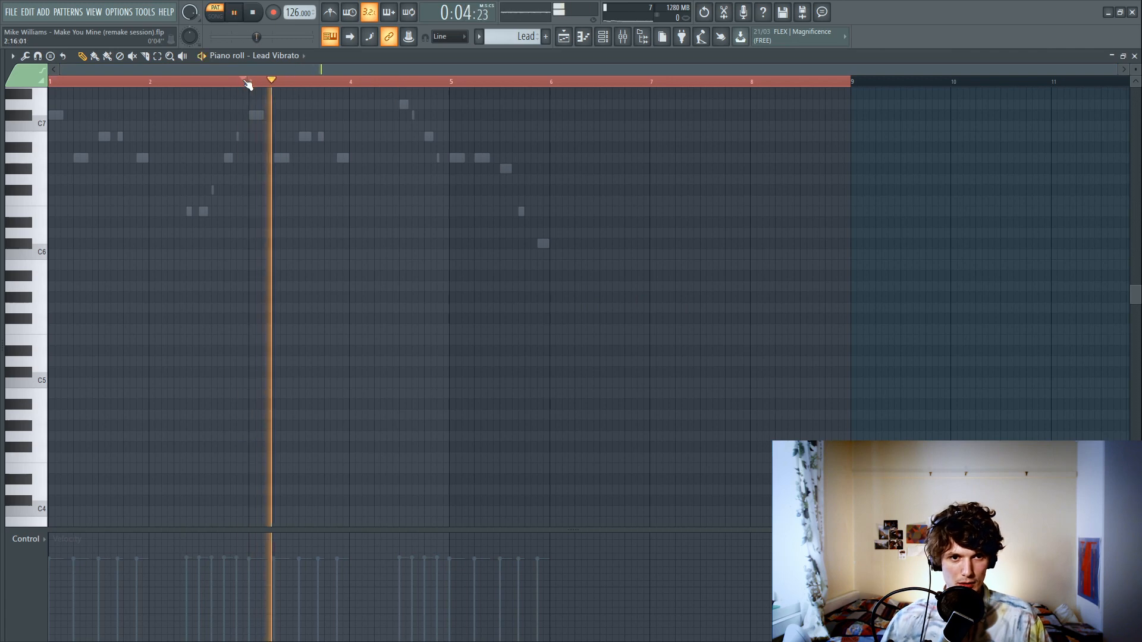
key(space)
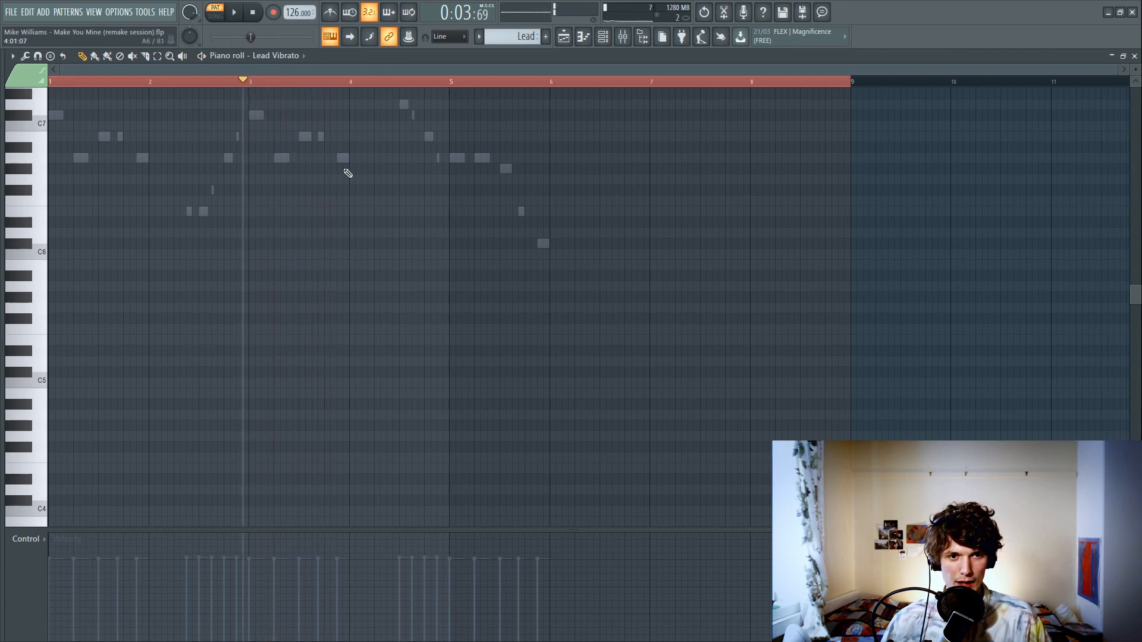
Step: Place a four-step F#5 note at 4:03 in Lead Vibrato's piano roll
click(352, 81)
click(370, 263)
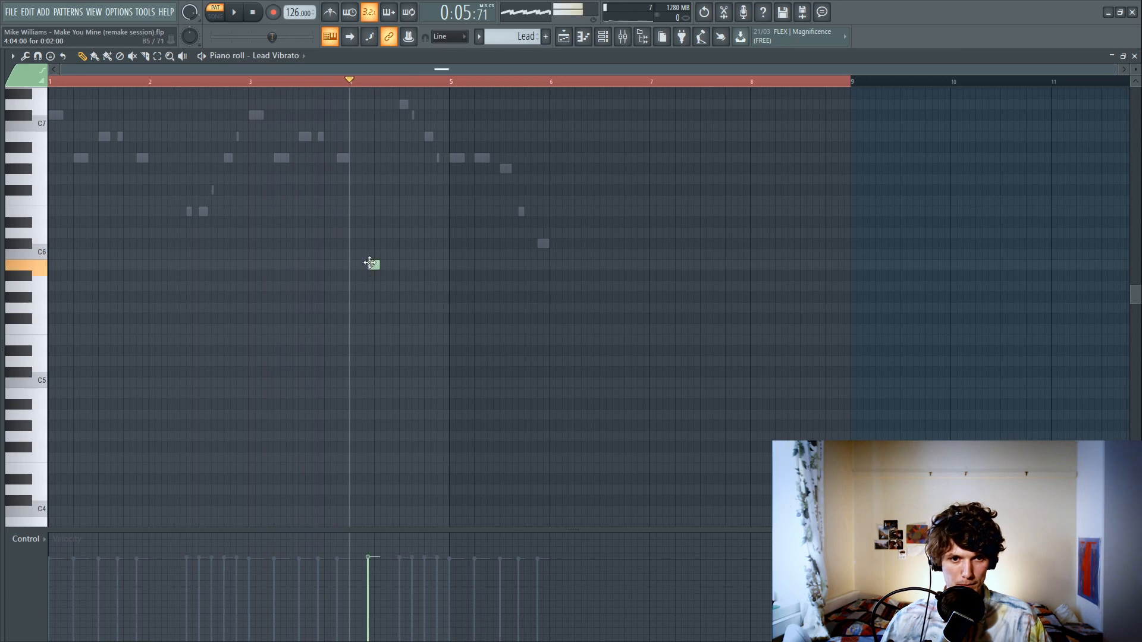
right_click(370, 263)
click(368, 330)
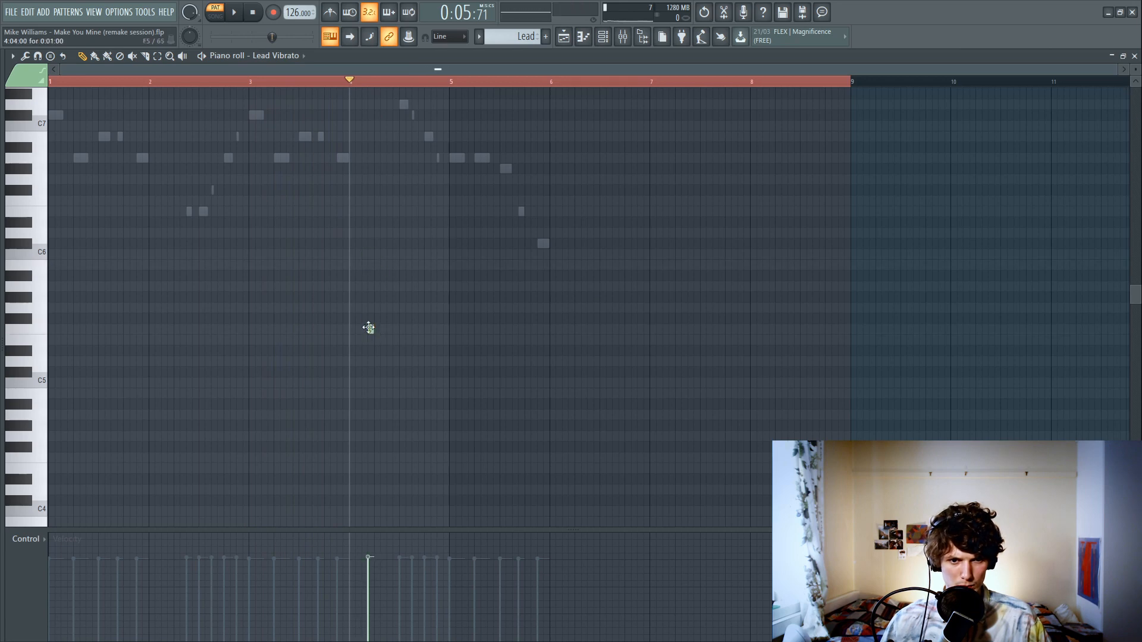
mouse_move(373, 328)
mouse_down()
mouse_move(390, 331)
mouse_move(378, 320)
mouse_up()
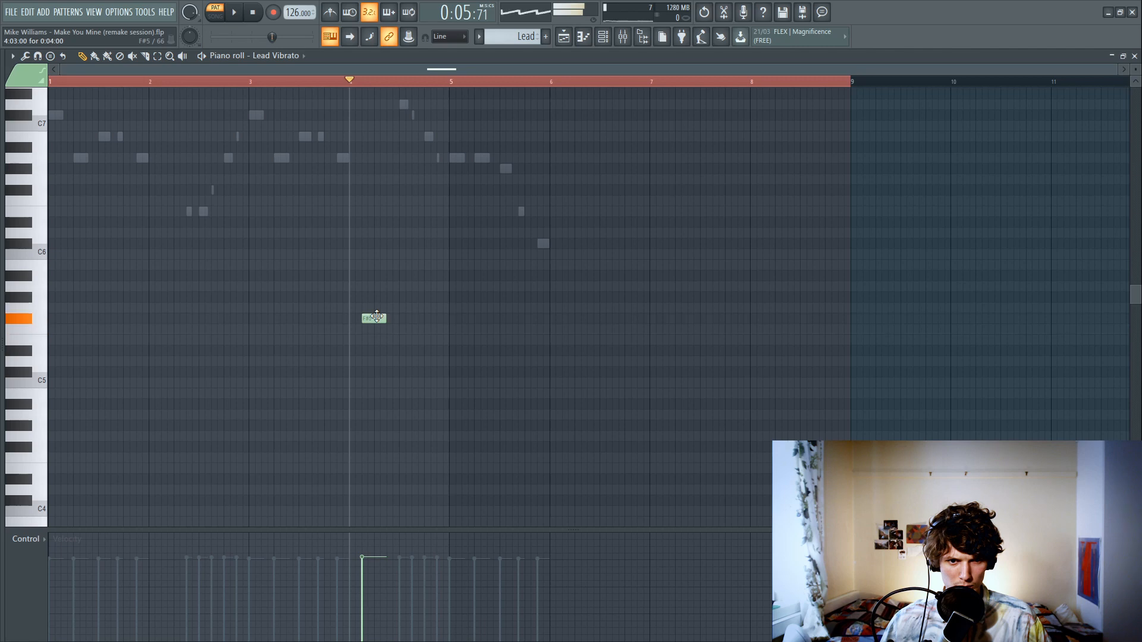
Step: Add an F#6 note at 4:05, shorten it to end with the F#5 note, and play from mid-bar 3
click(378, 192)
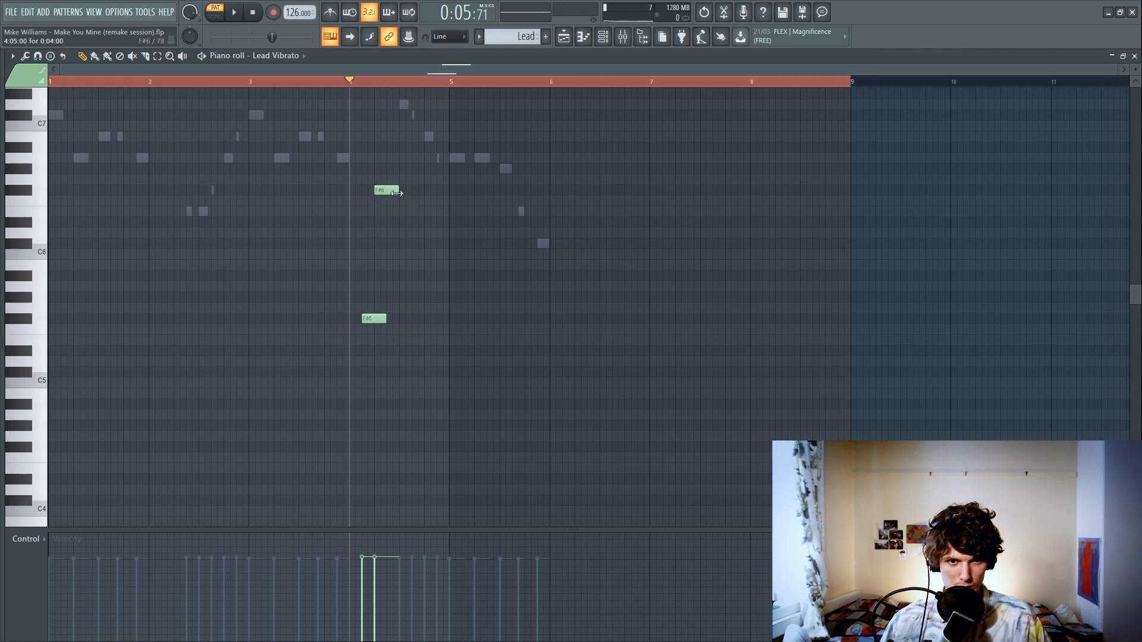
drag(390, 192, 386, 192)
key(space)
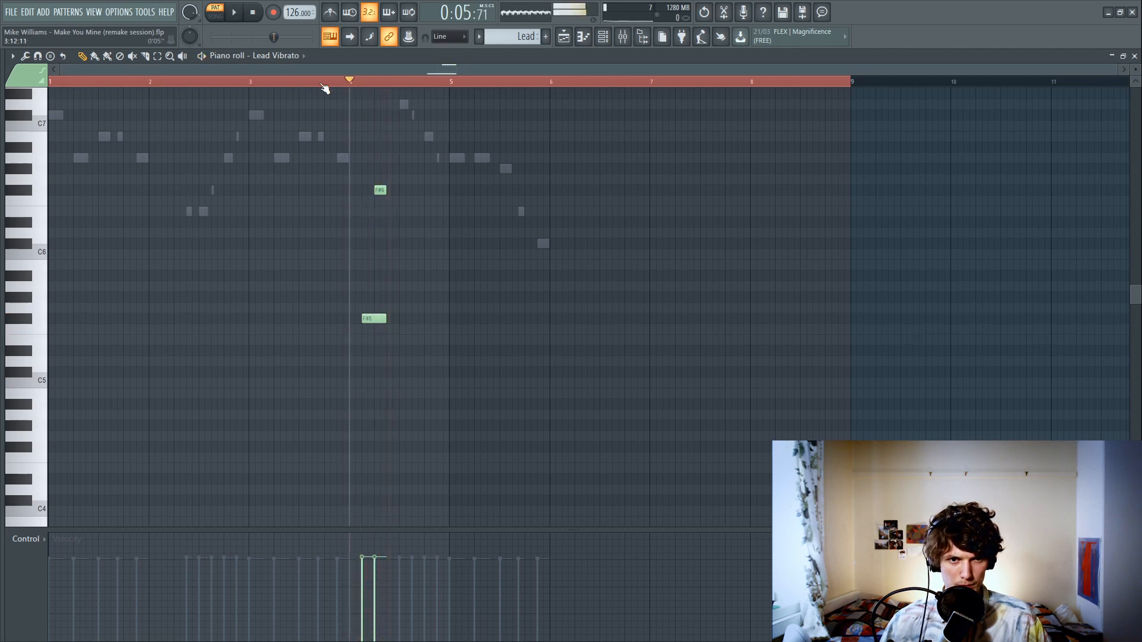
click(302, 83)
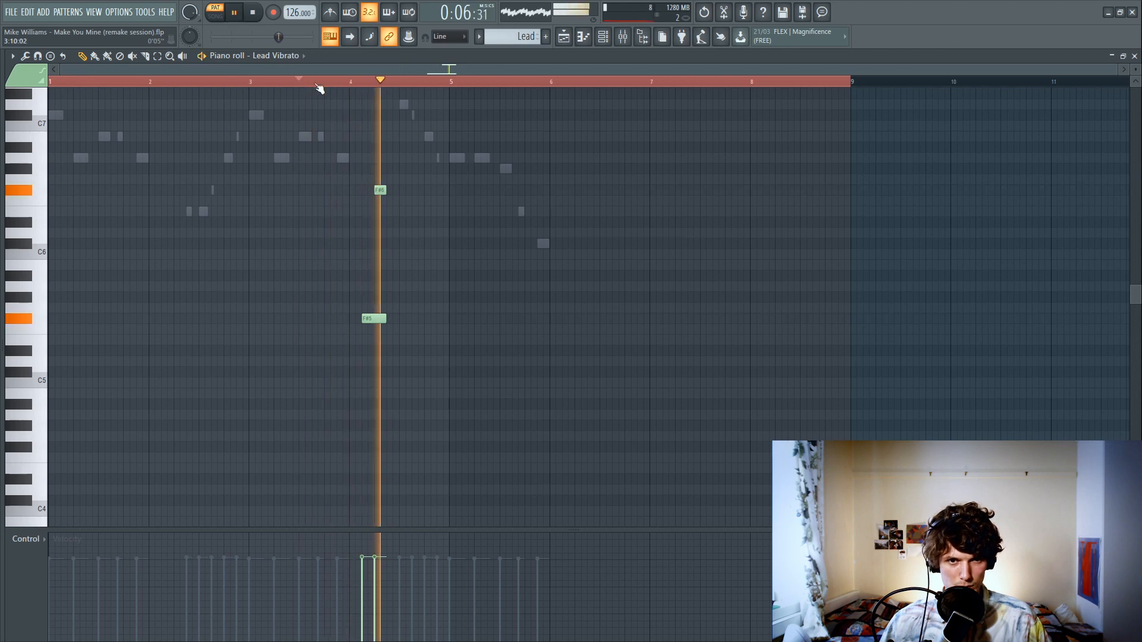
Step: Move the F#6 note to 4:04 in Lead Vibrato's piano roll and make it a slide note
key(space)
scroll(356, 188, up, 6)
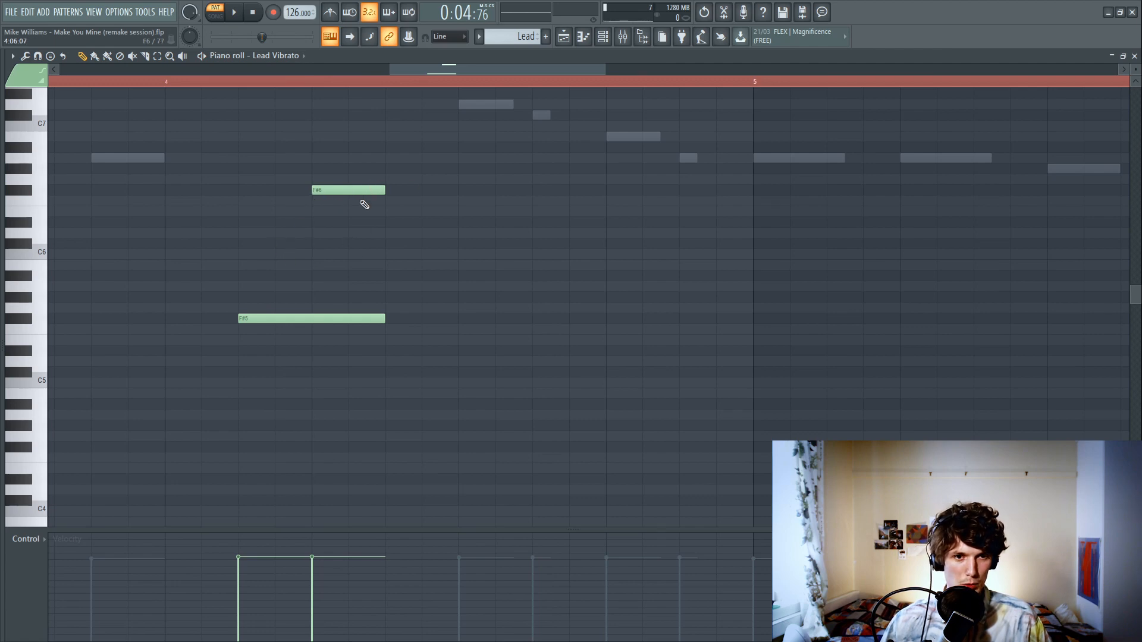
drag(339, 190, 311, 186)
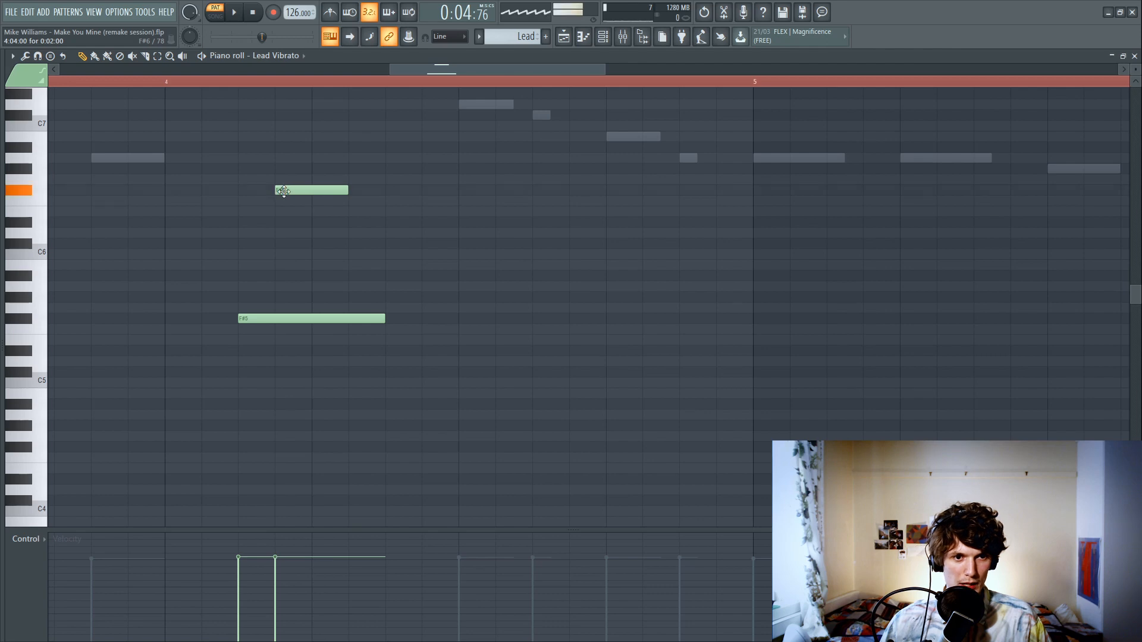
double_click(283, 190)
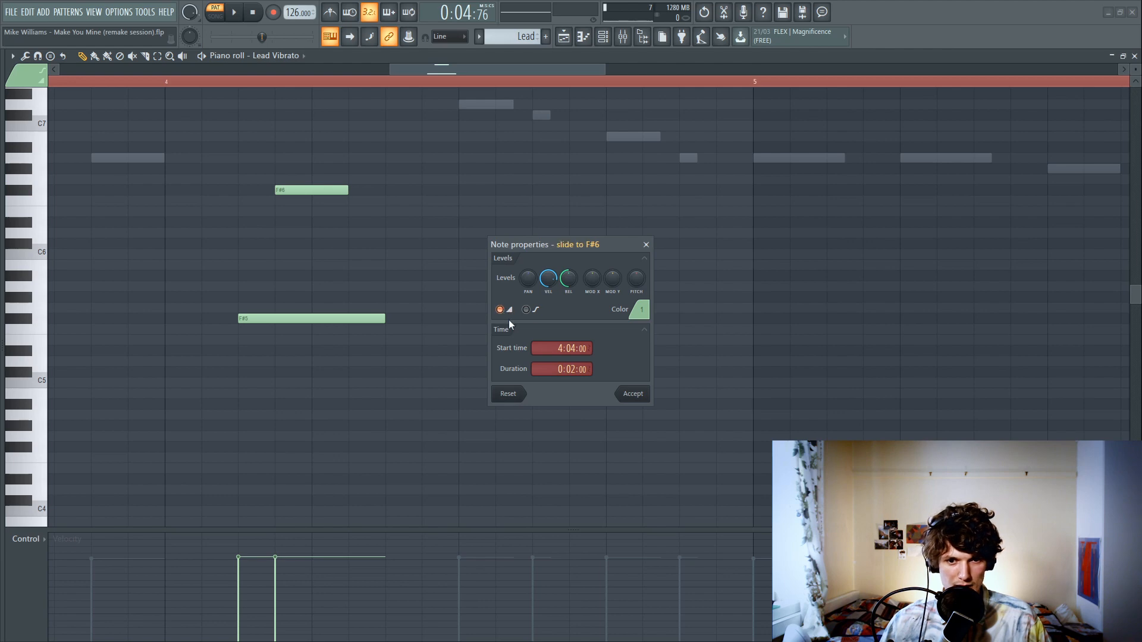
click(626, 394)
Step: Play the sliding Lead Vibrato notes from 4:03
click(234, 82)
key(space)
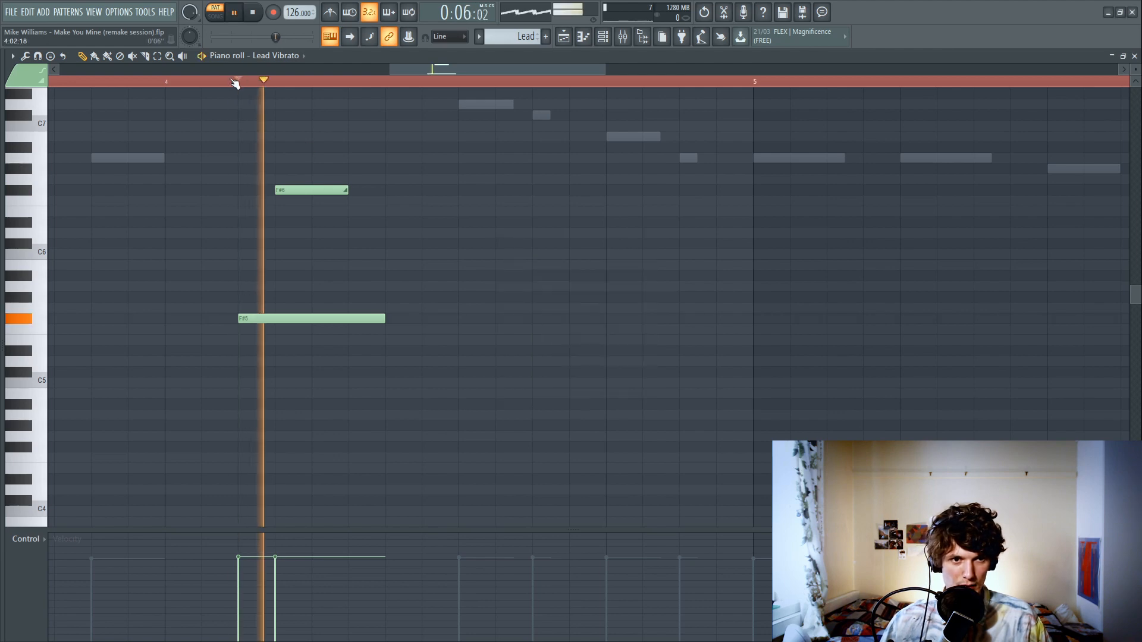
key(space)
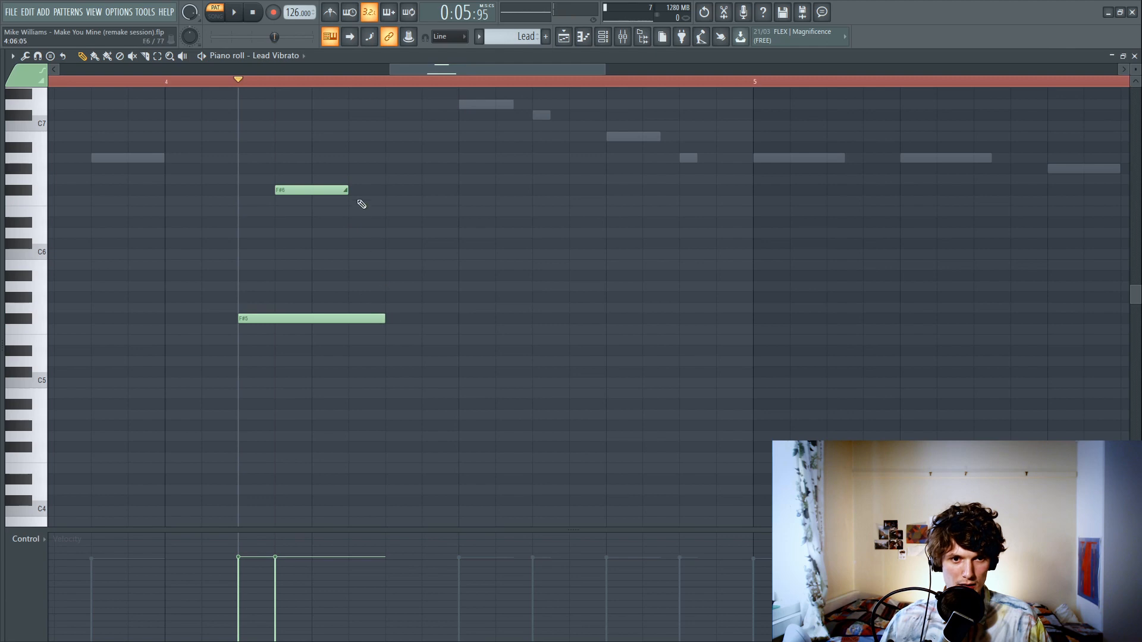
key(space)
key(space)
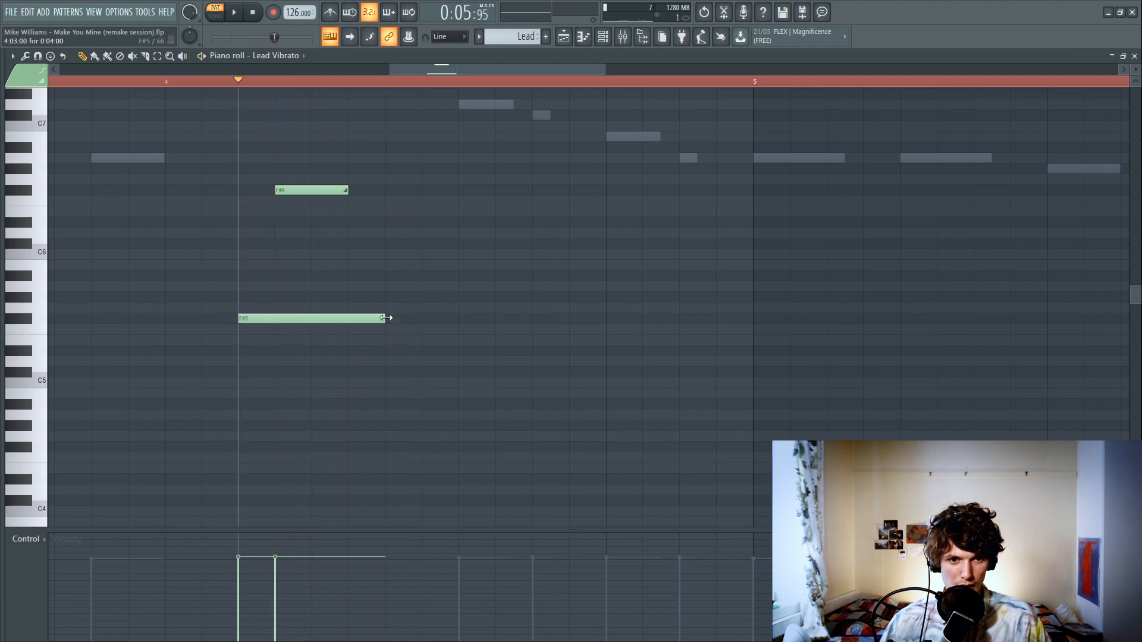
Step: Lengthen the F#5 note to six steps, ending where the next ghosted lead note starts, and play it
drag(384, 319, 454, 321)
key(space)
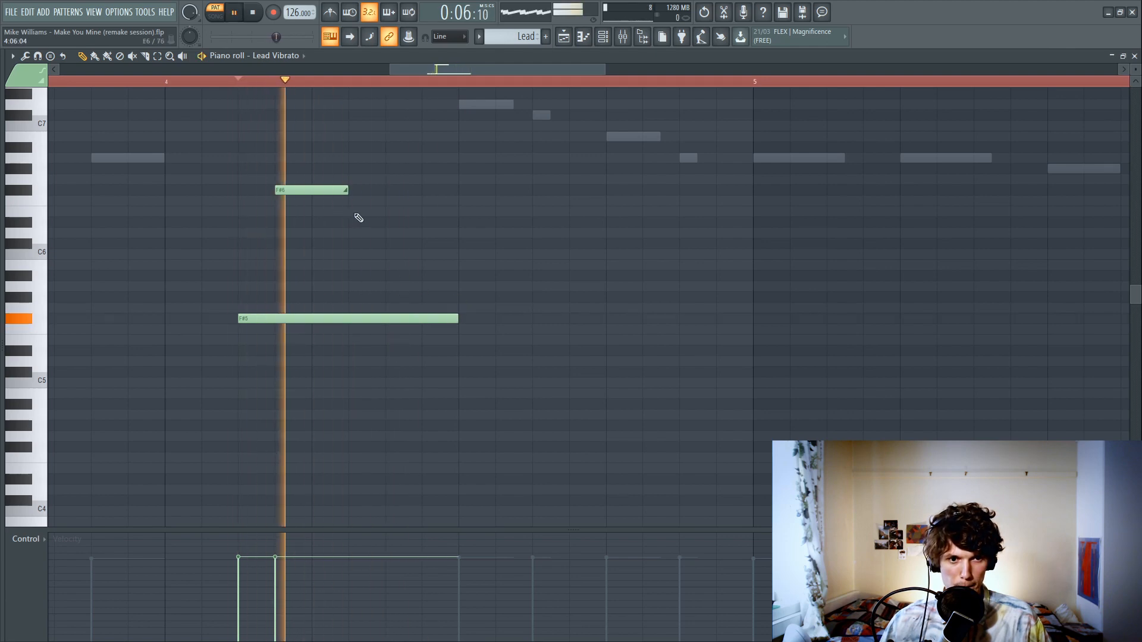
key(space)
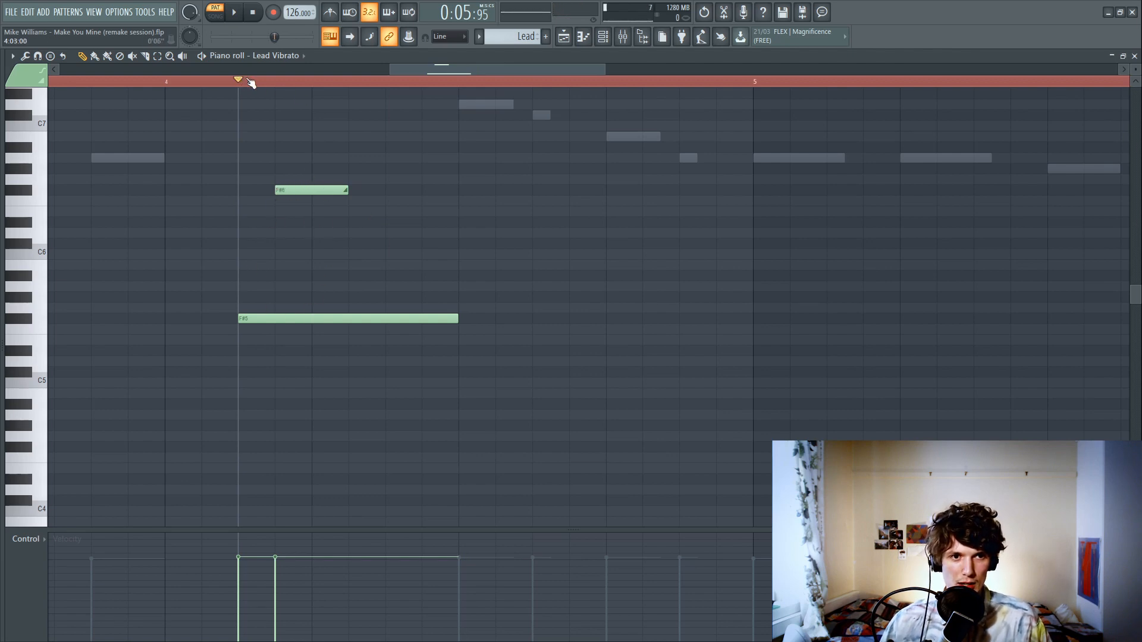
Step: Replay the slide from 4:03 and highlight the F#5 note's full span and its last three steps
drag(242, 84, 353, 90)
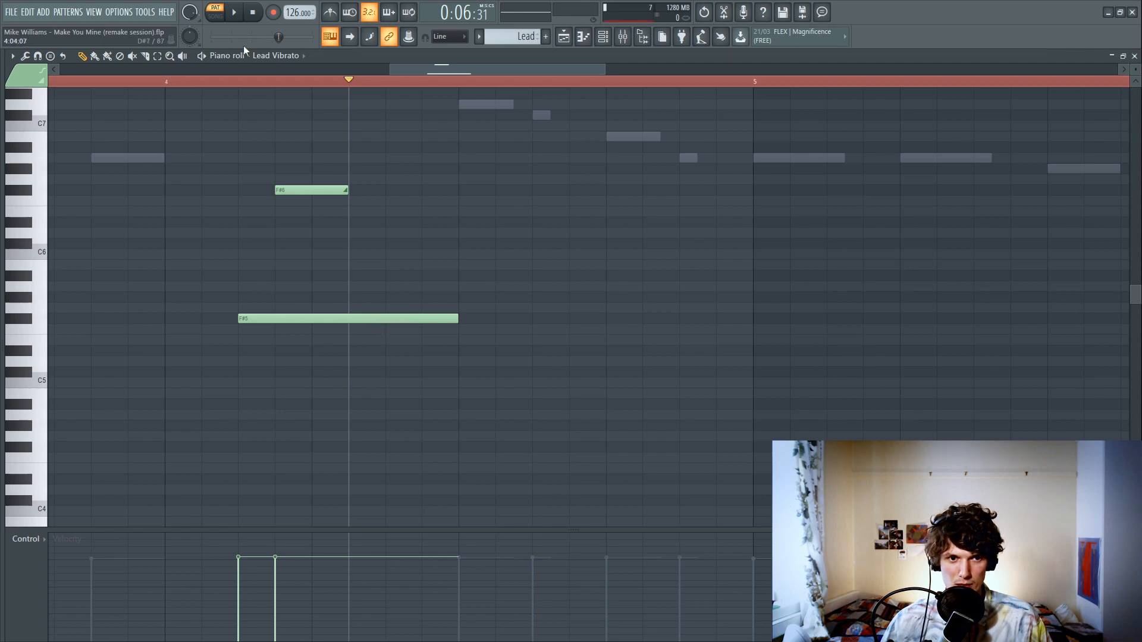
click(237, 82)
key(space)
key(space)
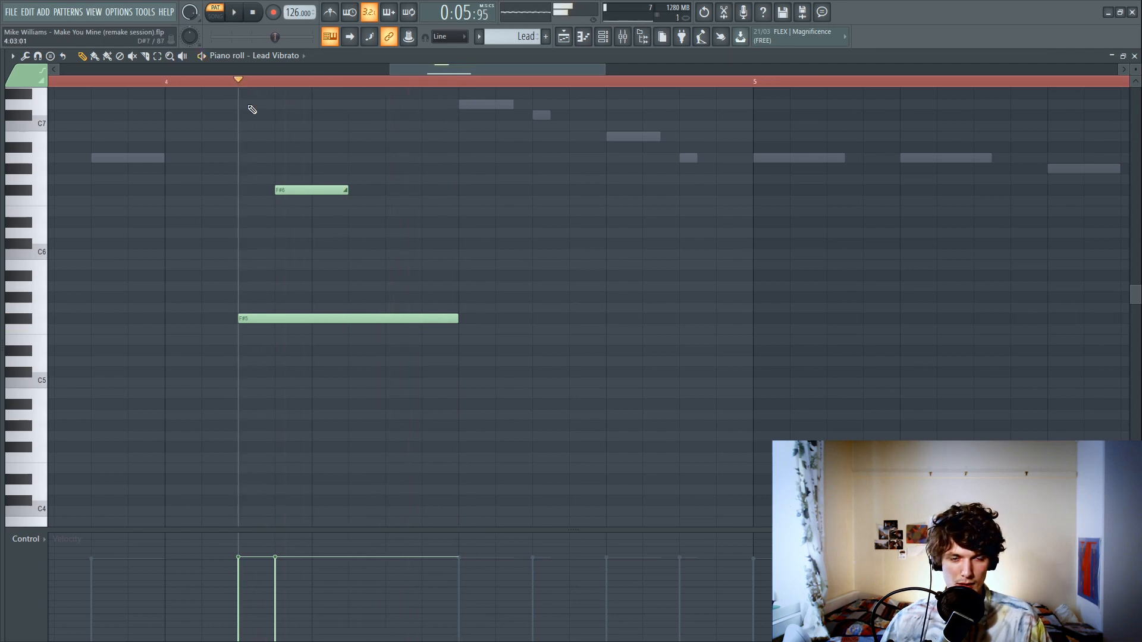
drag(238, 87, 443, 113)
click(238, 84)
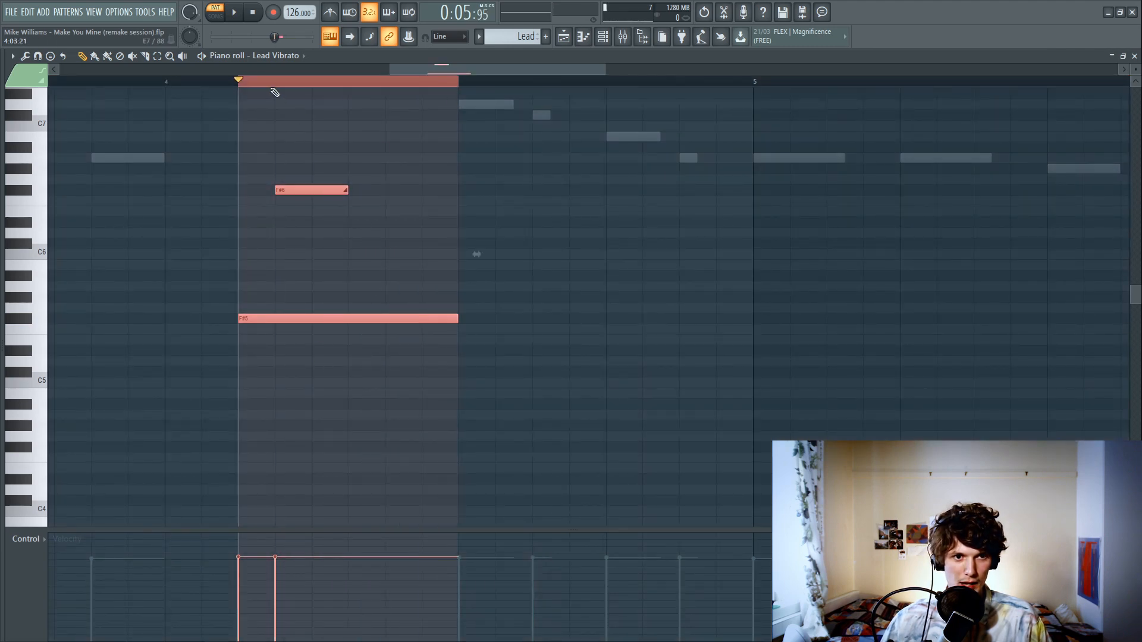
drag(275, 93, 459, 103)
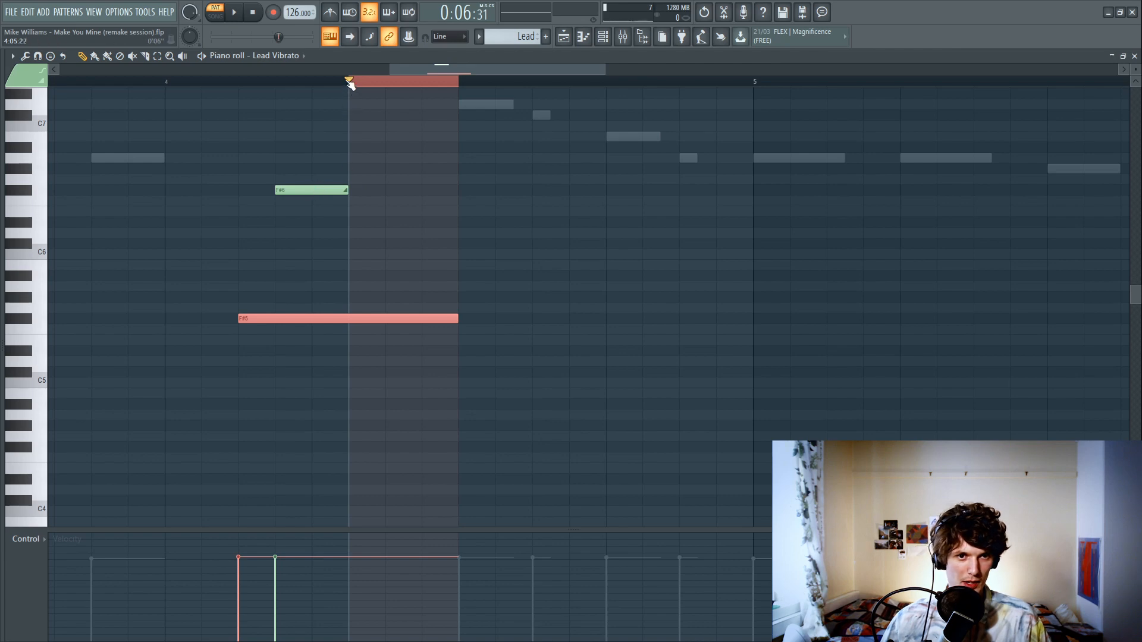
drag(349, 81, 132, 83)
click(242, 84)
key(space)
key(space)
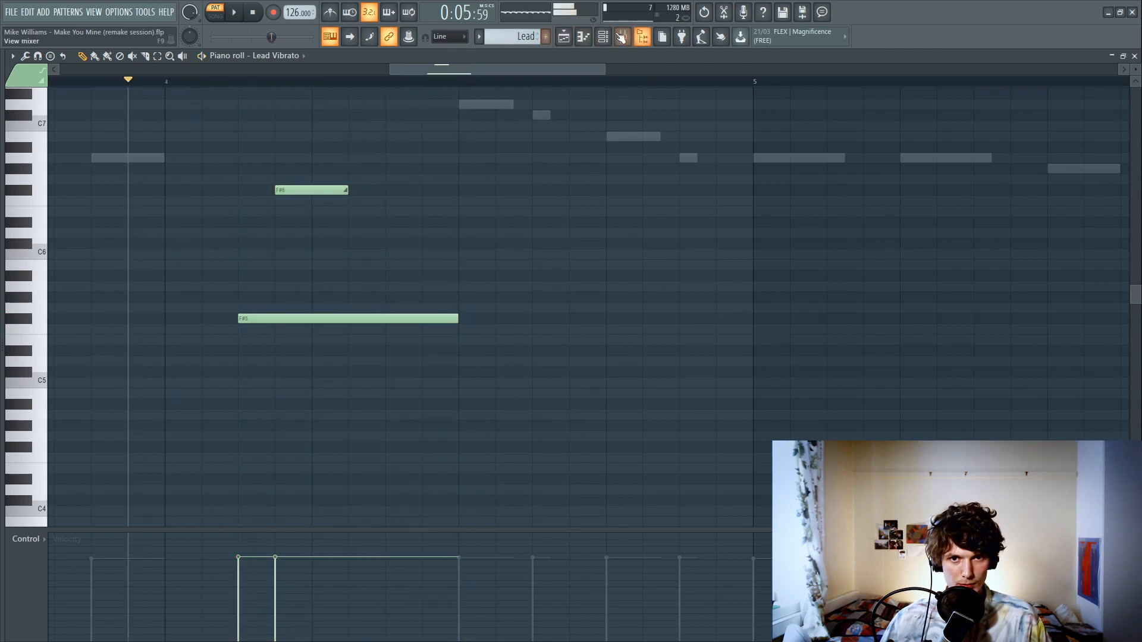
Step: Set Lead Vibrato's pitch LFO speed to 1 step and raise the LFO amount slightly
click(620, 37)
click(571, 309)
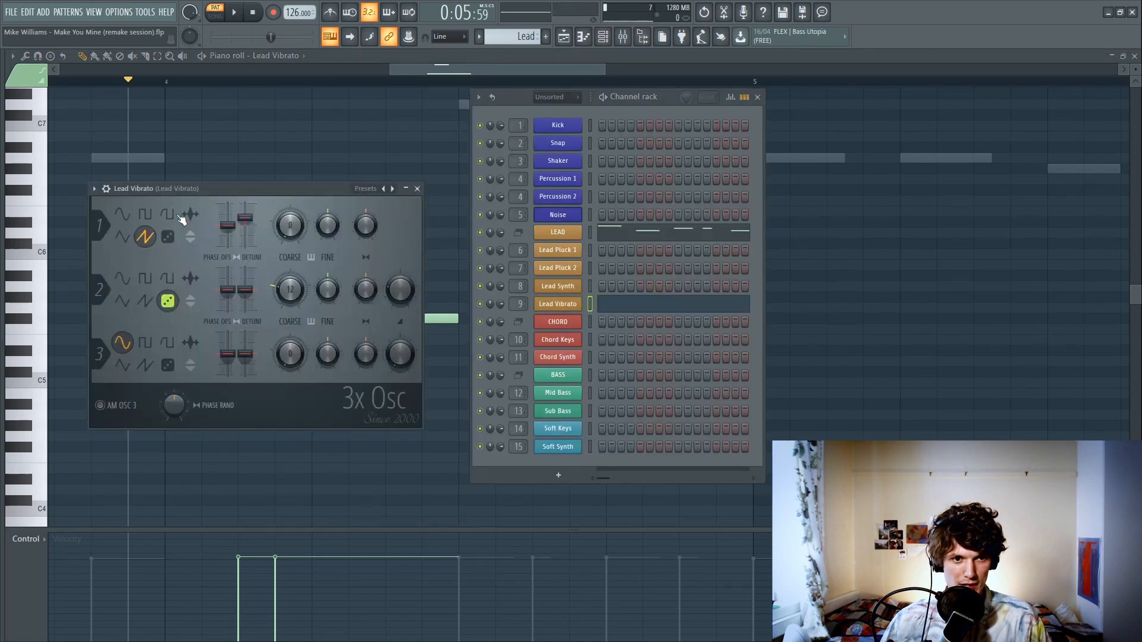
click(107, 189)
click(154, 210)
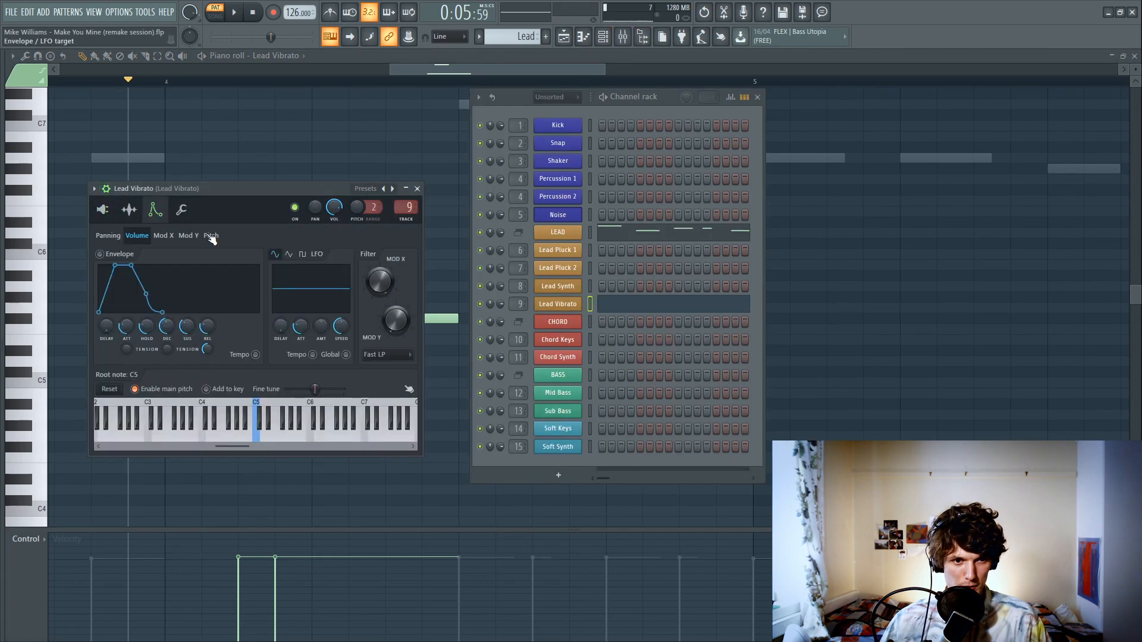
click(211, 236)
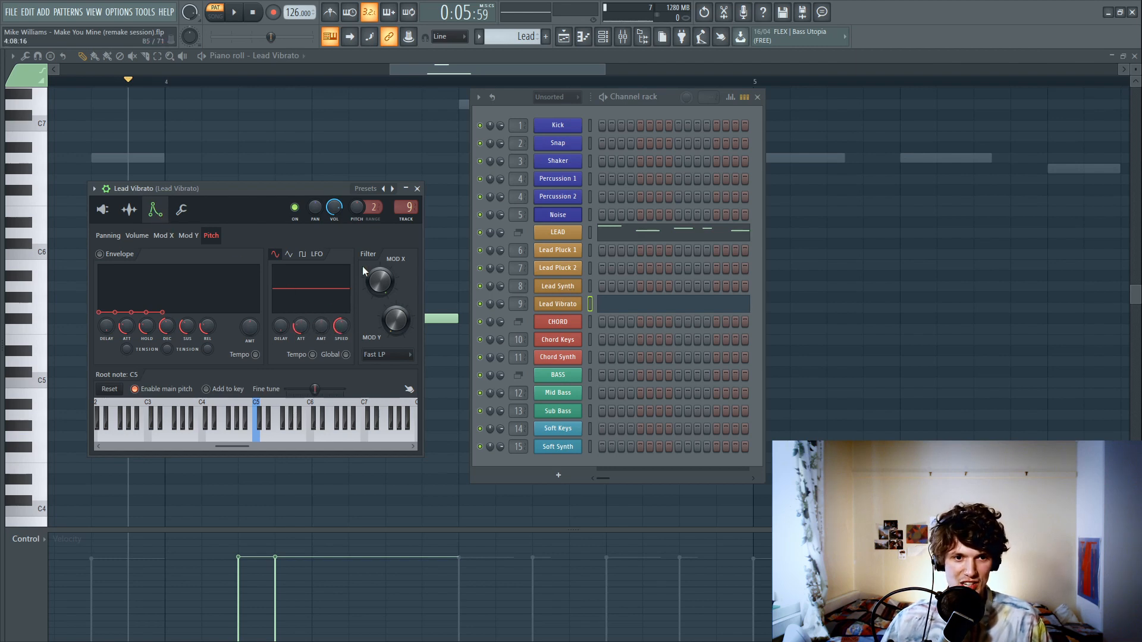
right_click(343, 333)
mouse_move(393, 348)
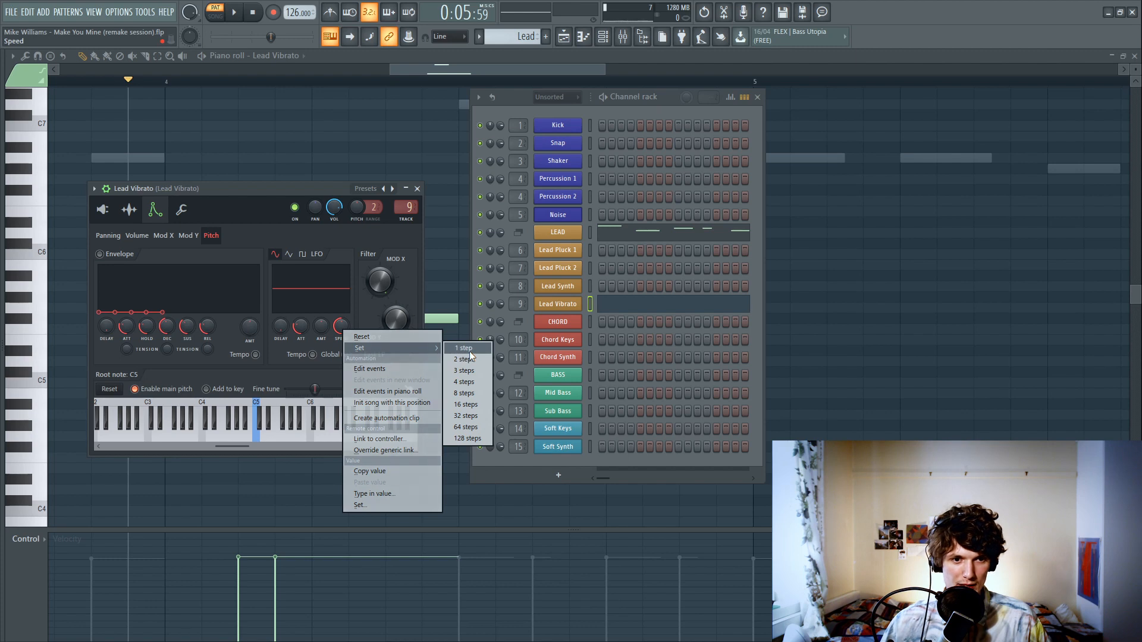
click(467, 349)
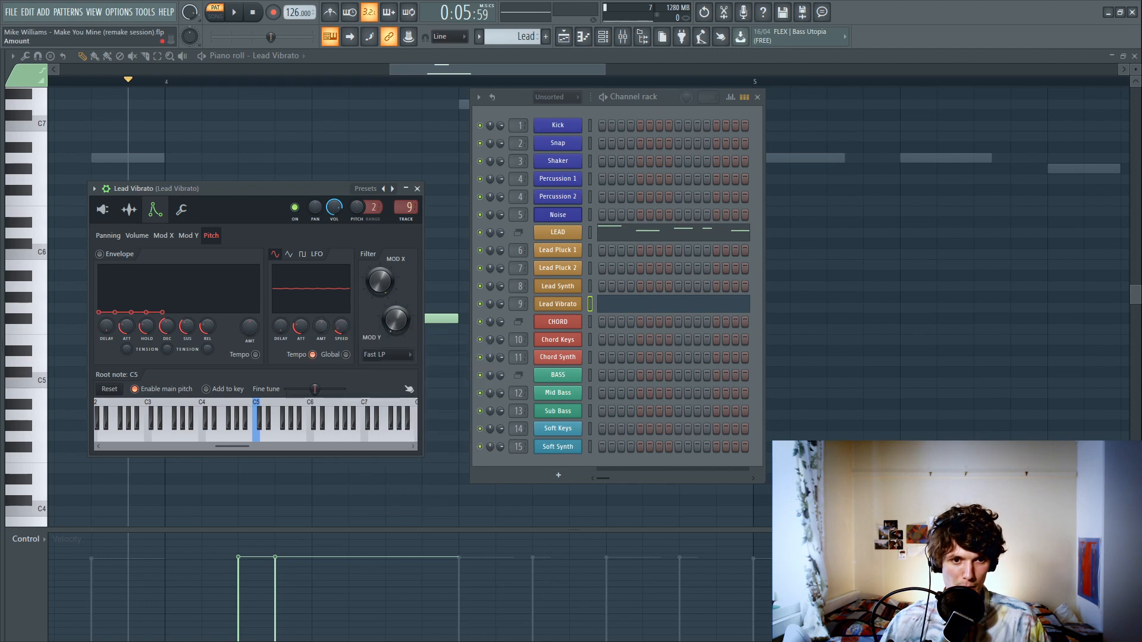
Step: Play the Lead Vibrato part with the pitch LFO applied, including a pass from 4:03
key(space)
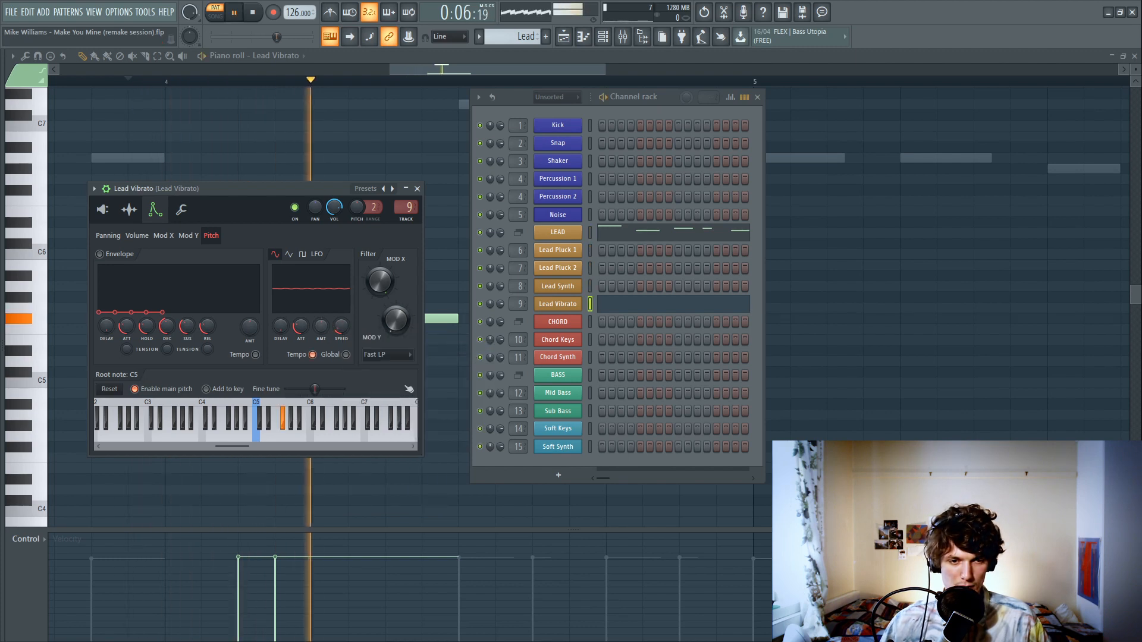
key(space)
key(space)
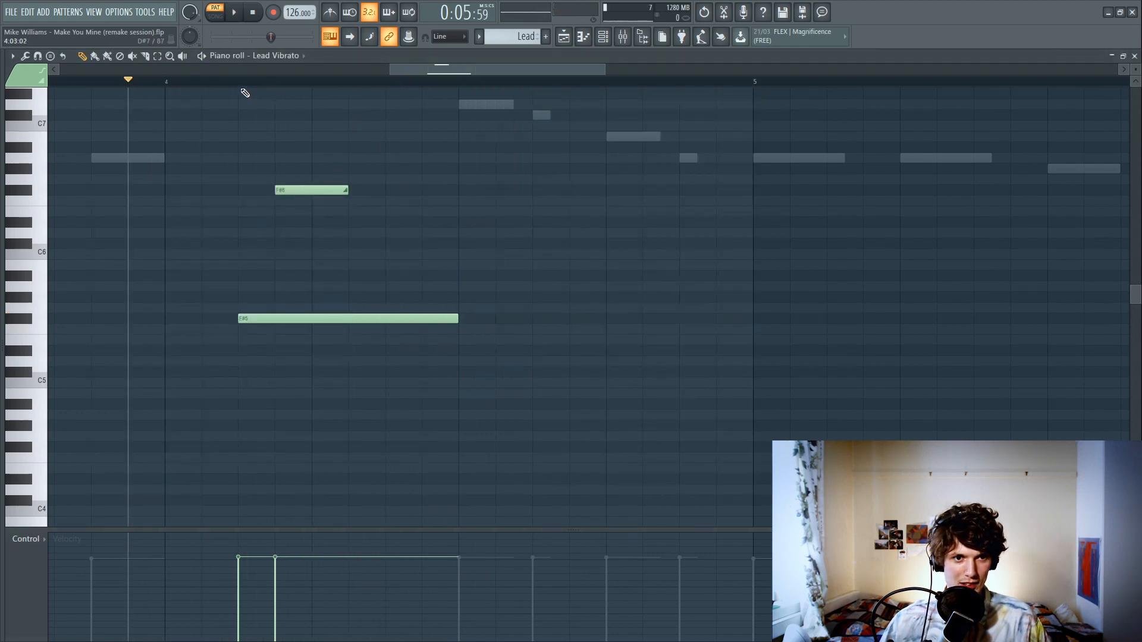
click(238, 82)
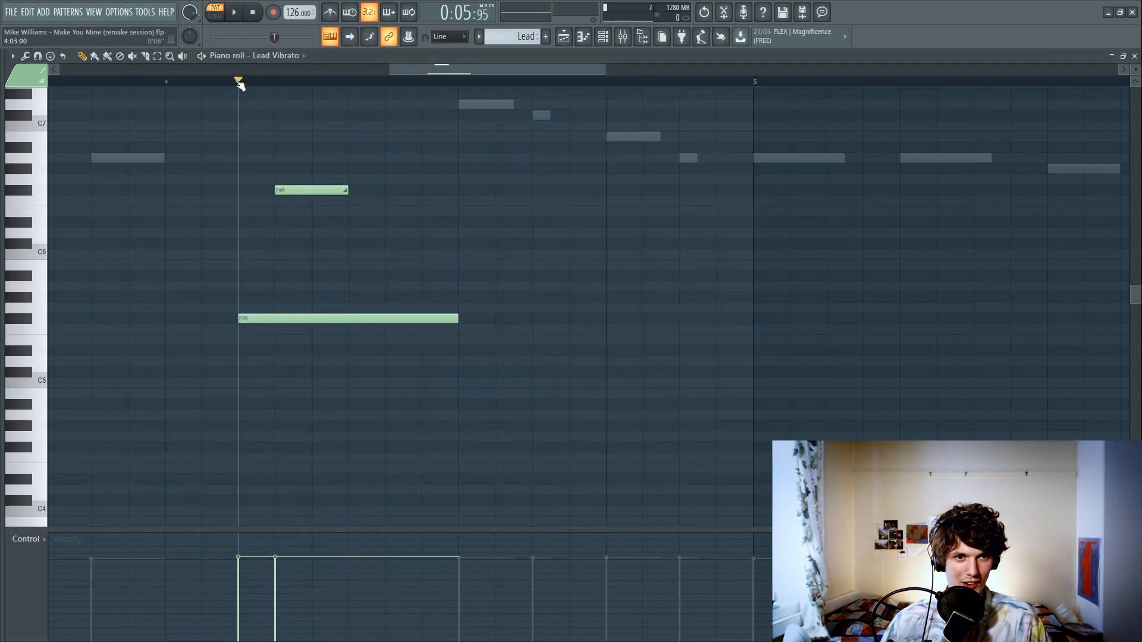
key(space)
key(space)
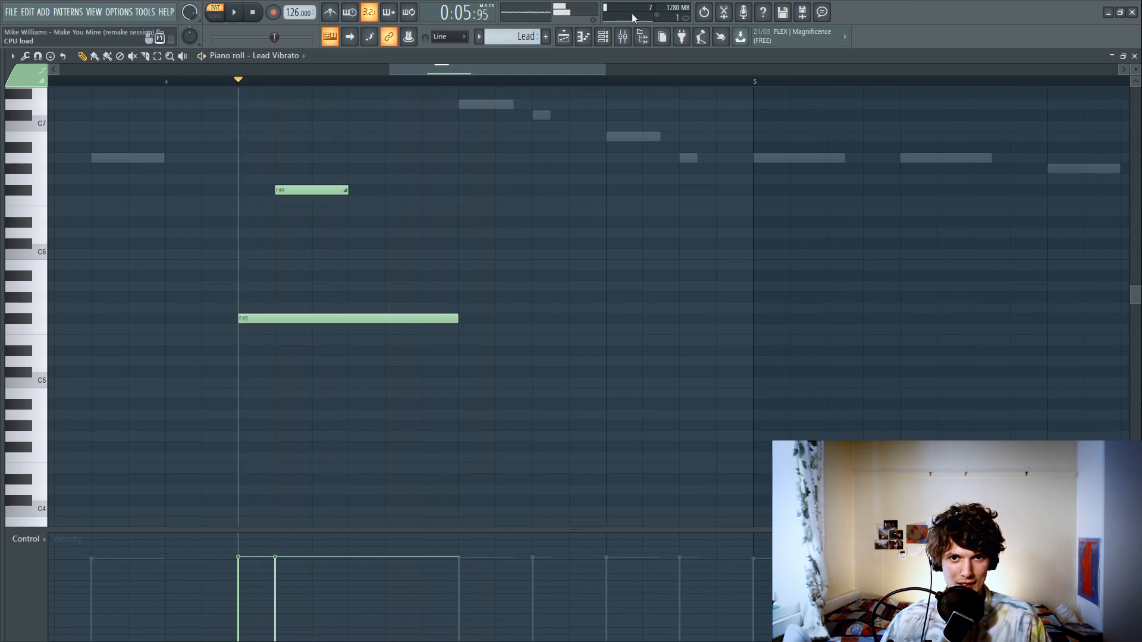
Step: Copy the Fruity Limiter with its settings from the Lead Synth mixer track to the Lead Vibrato track
click(623, 36)
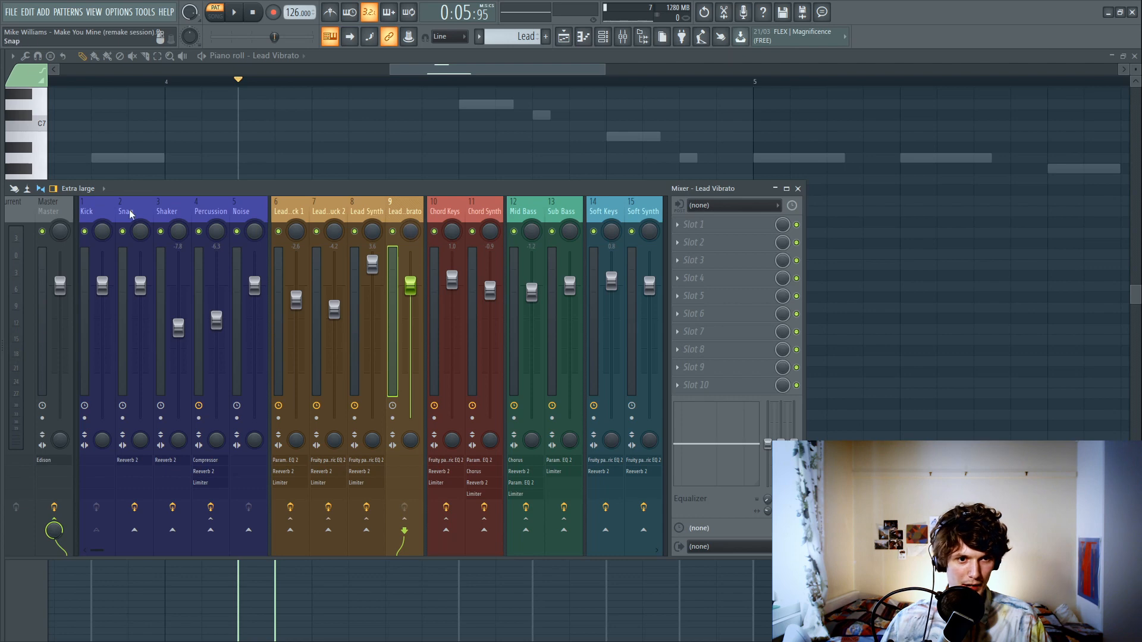
click(99, 212)
click(373, 217)
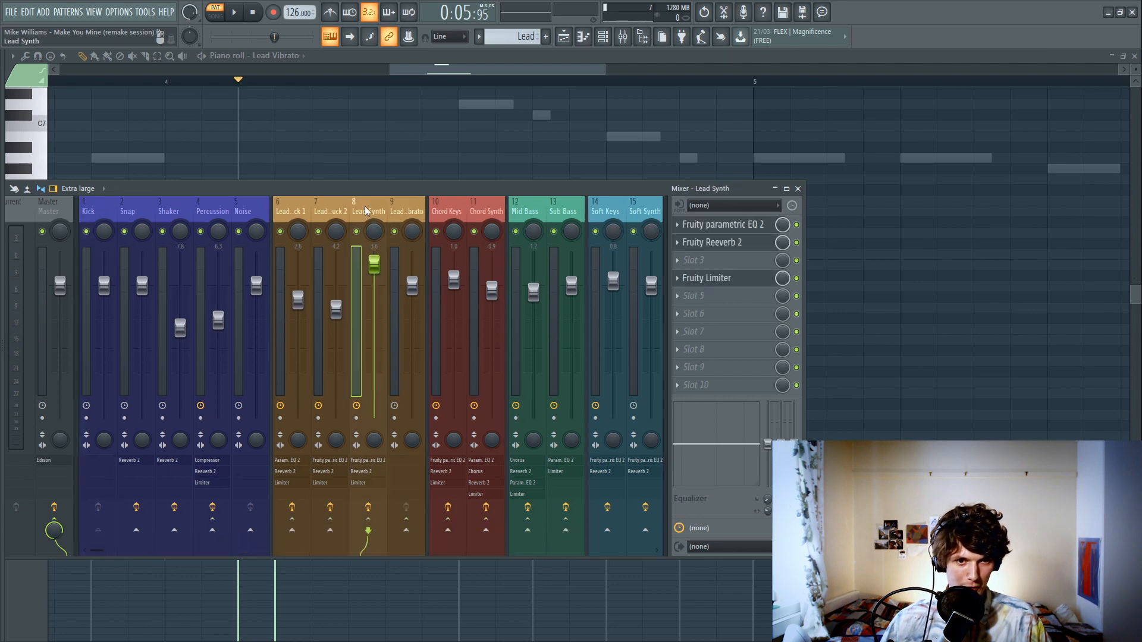
click(693, 278)
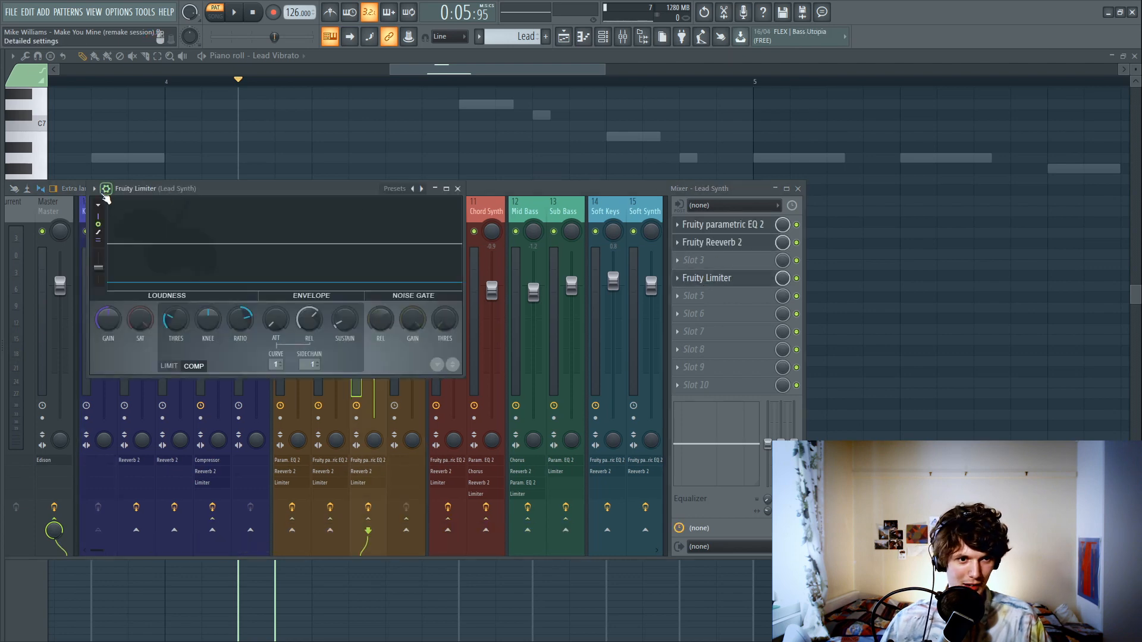
click(94, 189)
drag(144, 261, 405, 483)
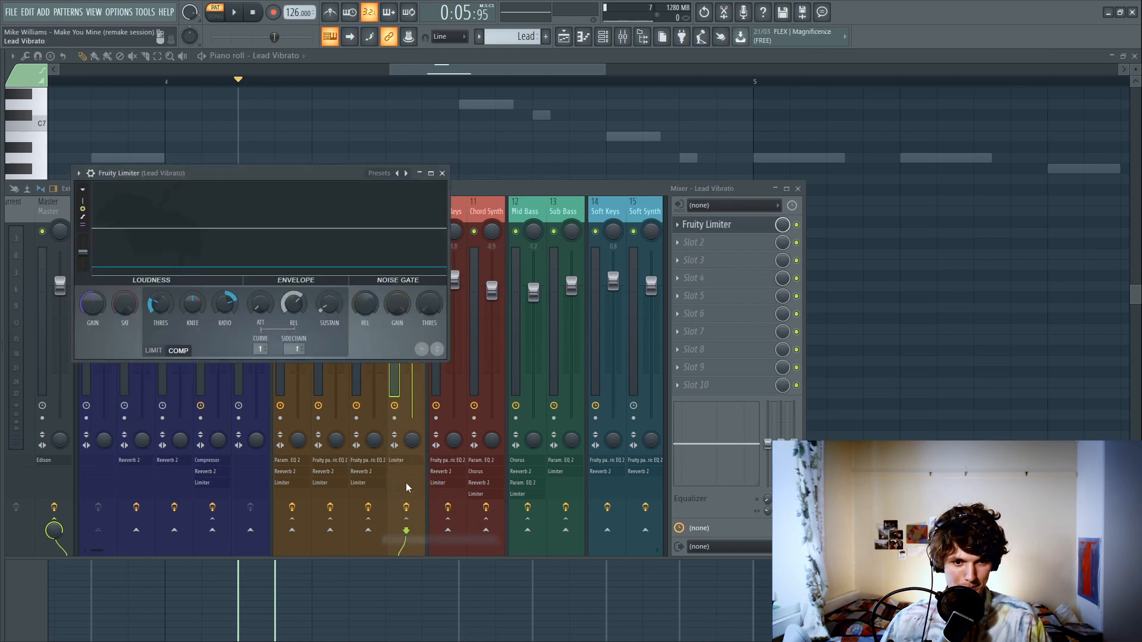
Step: Copy Lead Synth's Fruity Reeverb 2 settings to the Lead Vibrato track and set the copy's wet level to 39%
click(376, 469)
click(48, 142)
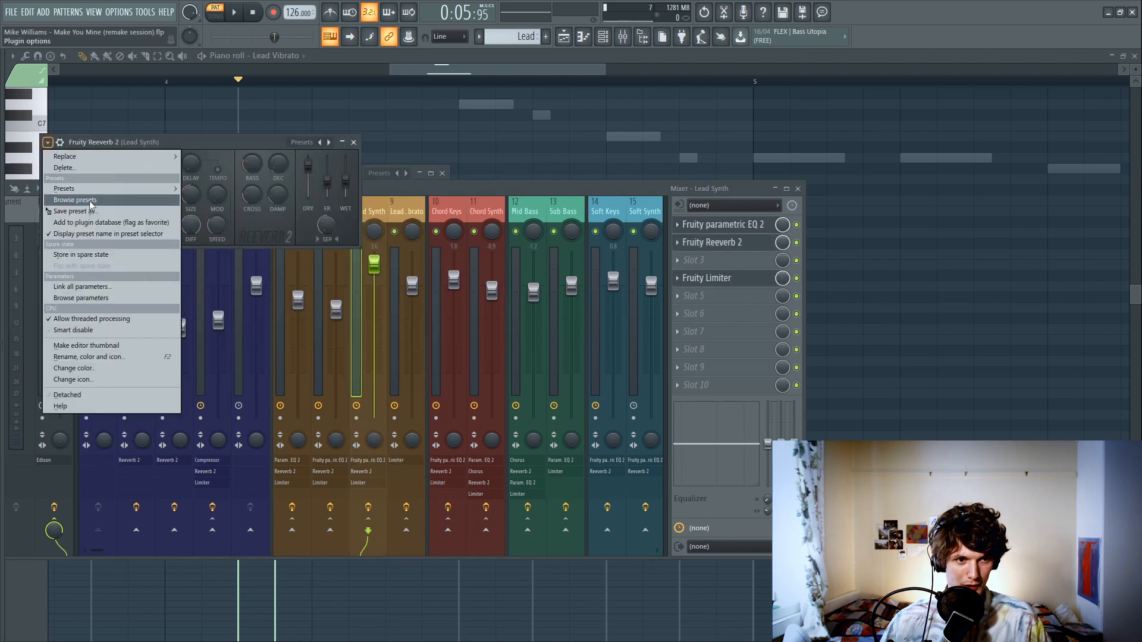
drag(75, 211, 410, 472)
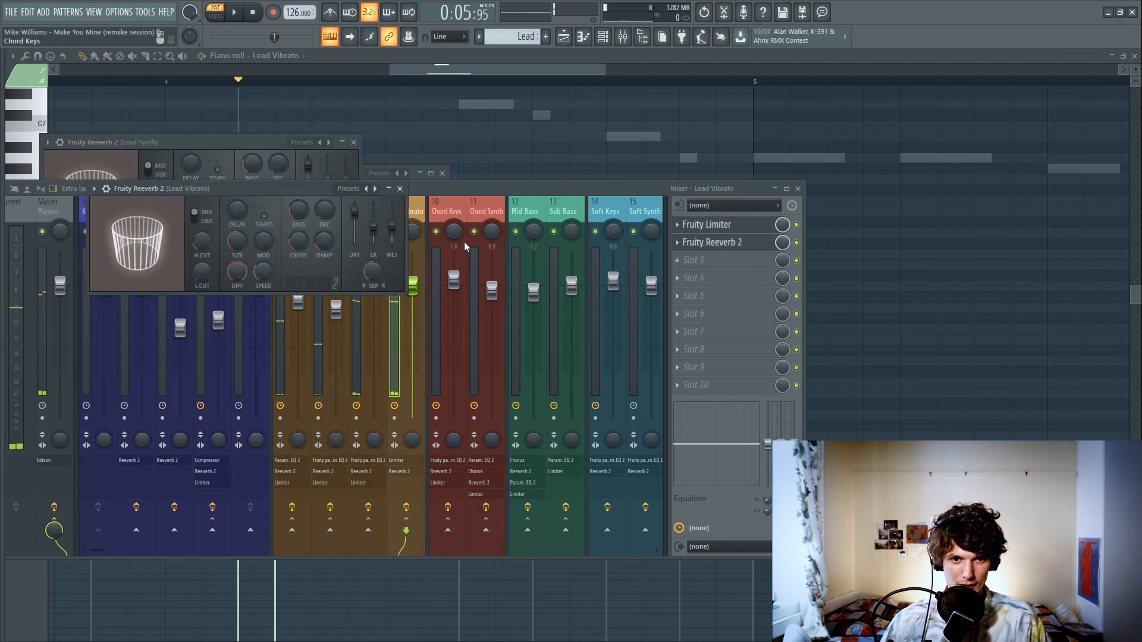
click(399, 189)
click(713, 244)
drag(392, 226, 392, 232)
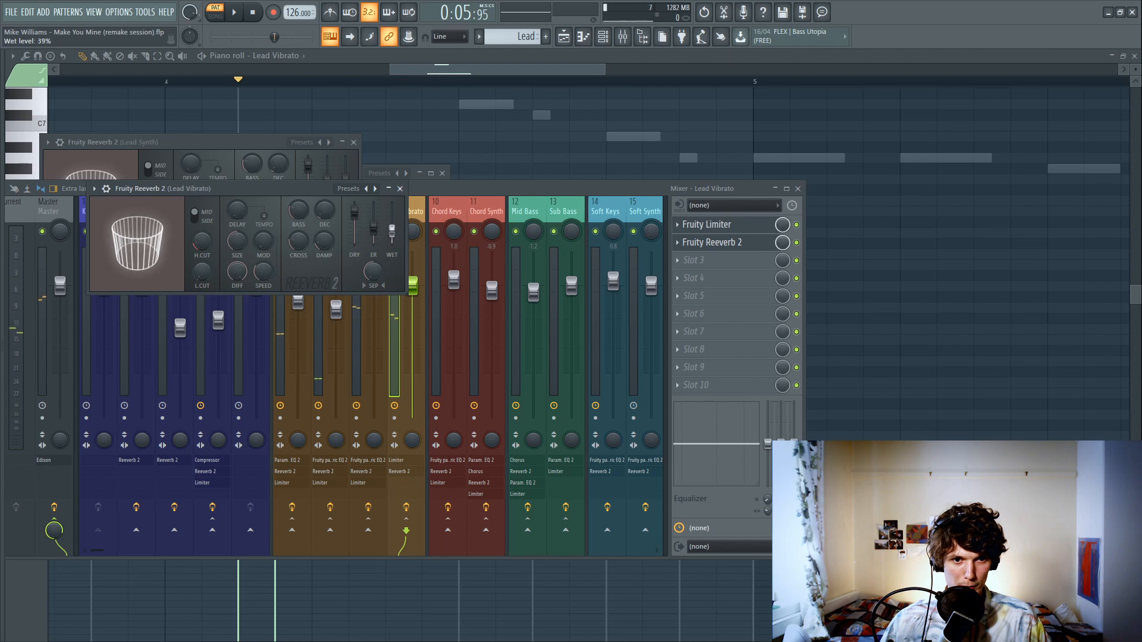
key(space)
Step: Lower Lead Vibrato's mixer volume to -2.1 dB and move its Fruity Limiter below Fruity Reeverb 2
click(471, 191)
key(space)
drag(412, 285, 412, 298)
key(space)
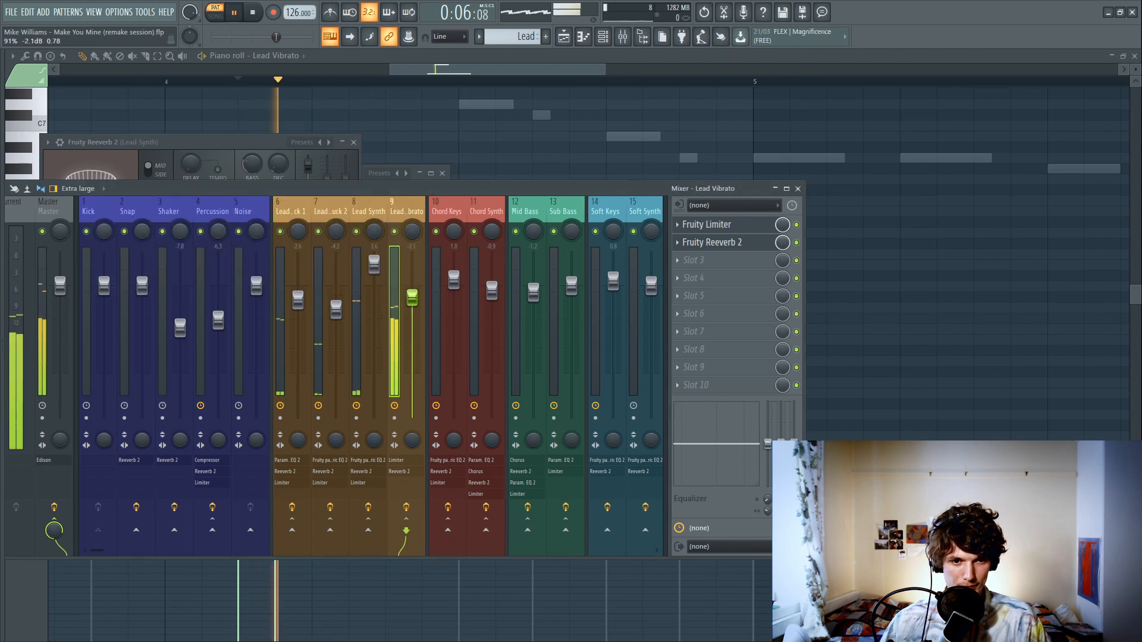
key(space)
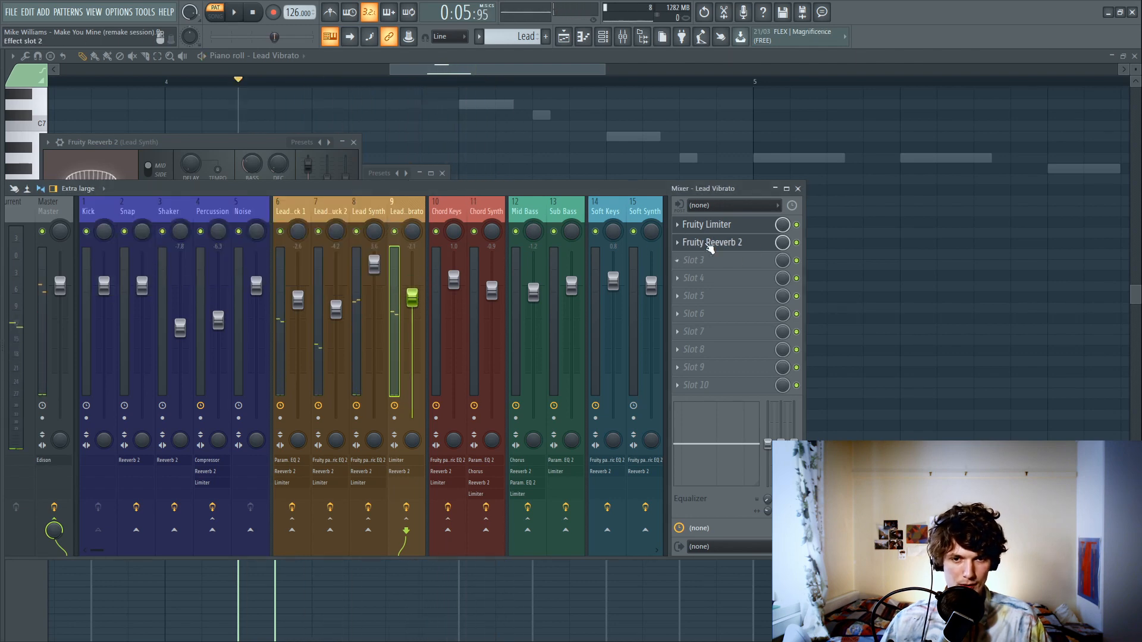
click(678, 225)
click(710, 443)
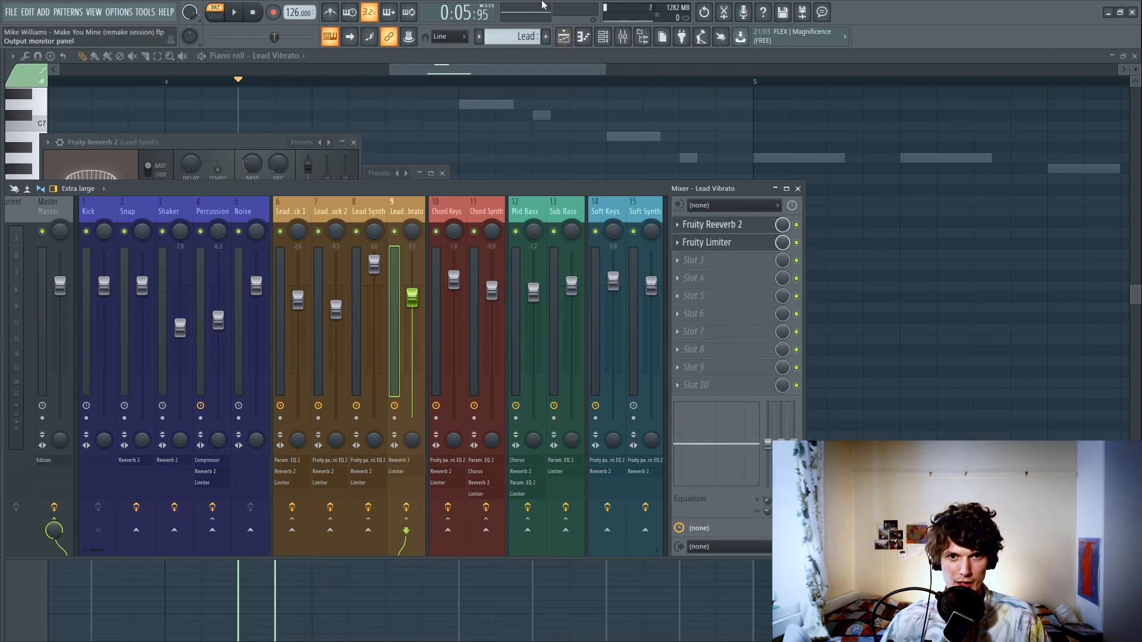
Step: Open the playlist and play the whole arrangement from the start in song mode
click(563, 37)
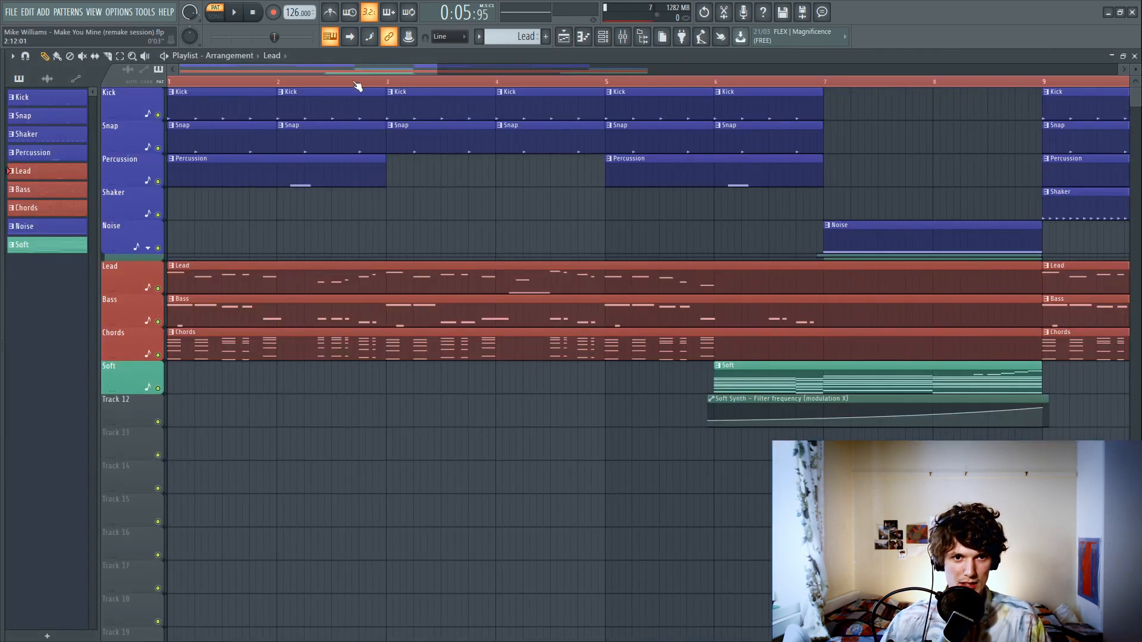
key(space)
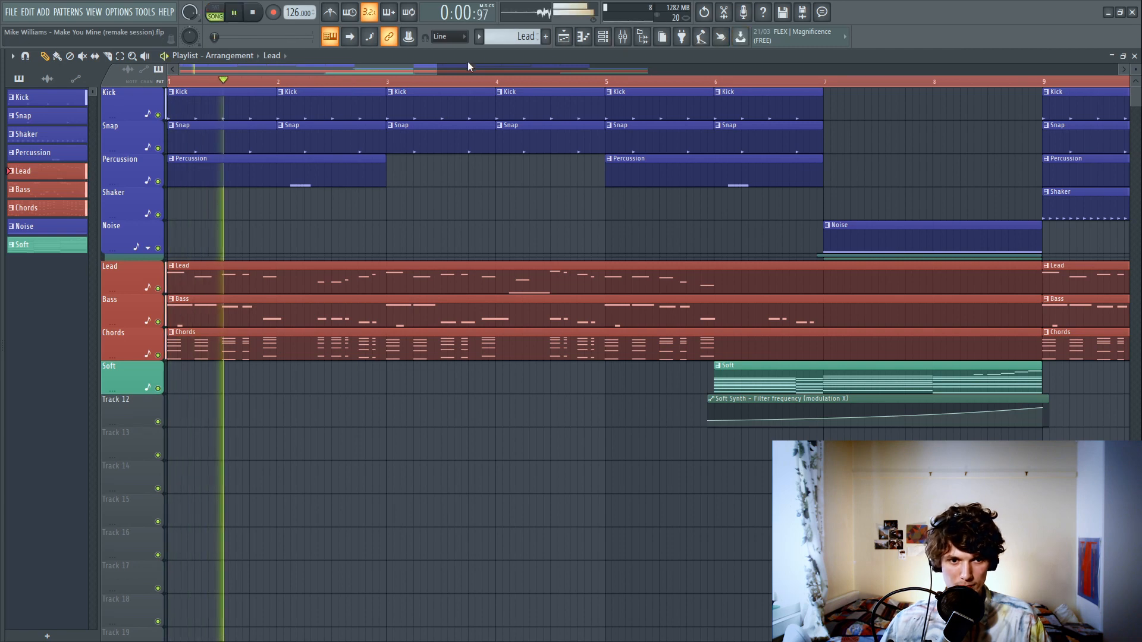
scroll(421, 66, down, 2)
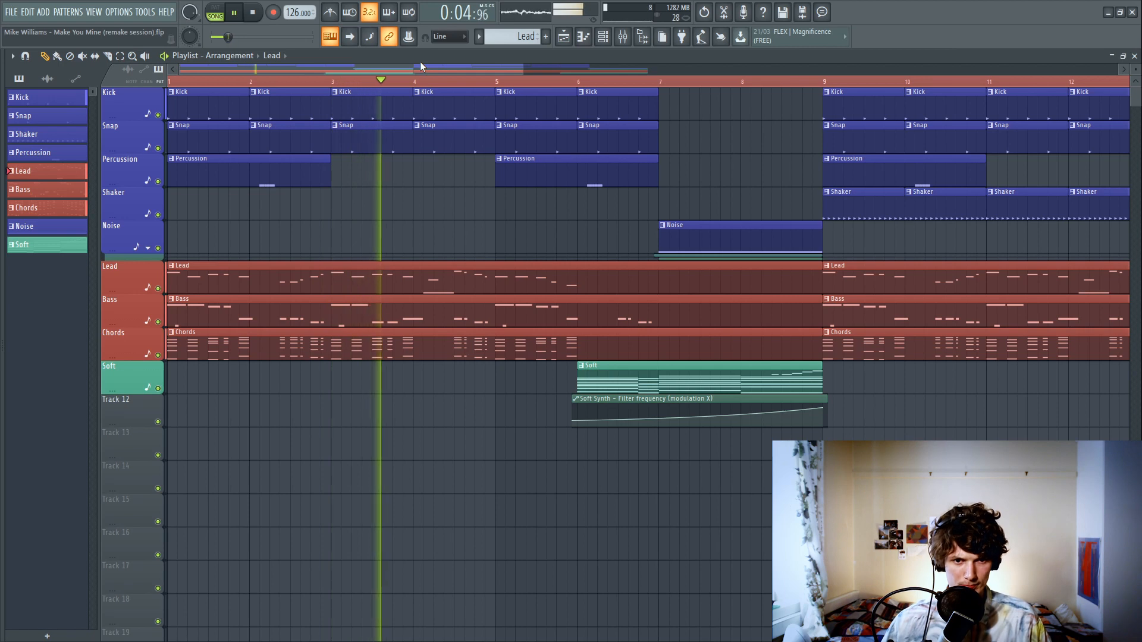
Step: Stop playback and raise the wet level of Lead Vibrato's Fruity Reeverb 2 to 76%
click(629, 36)
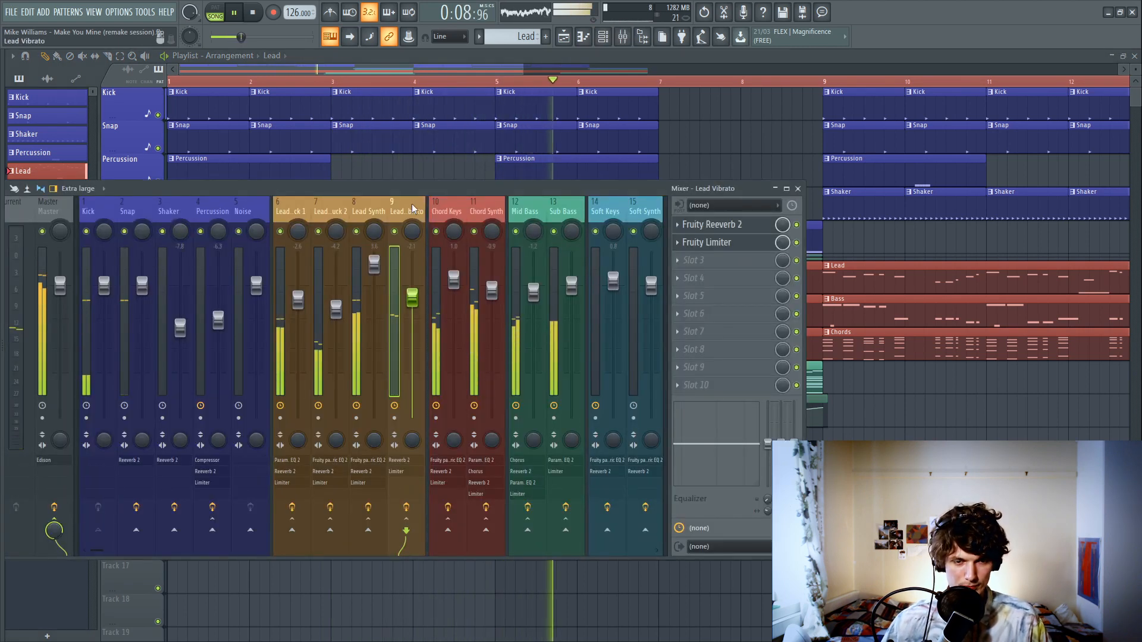
key(space)
key(F9)
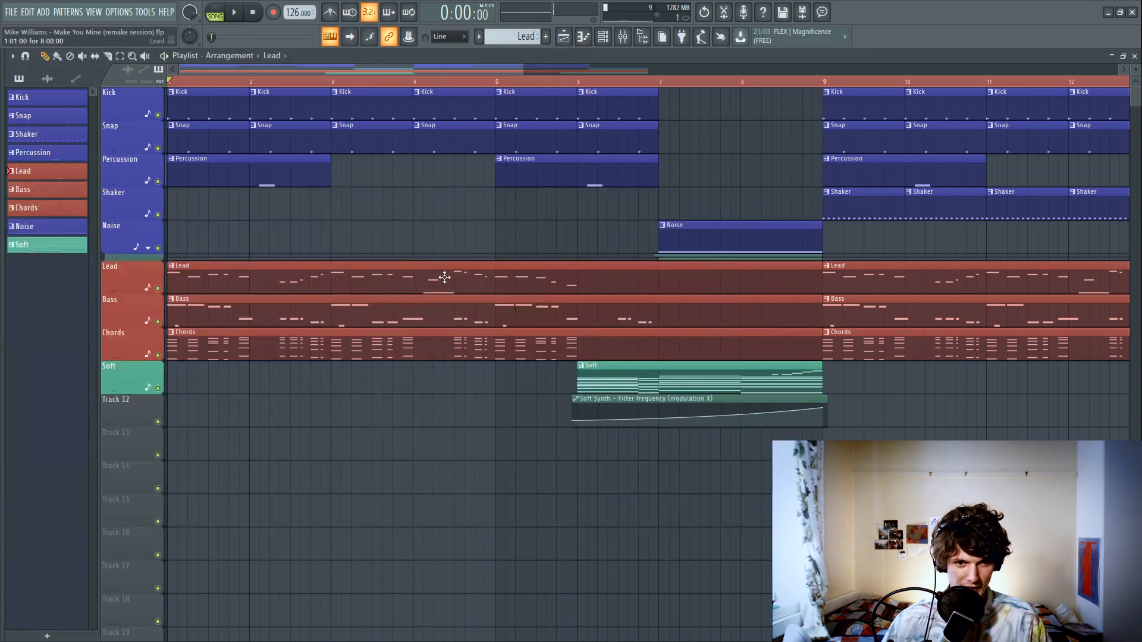
click(622, 37)
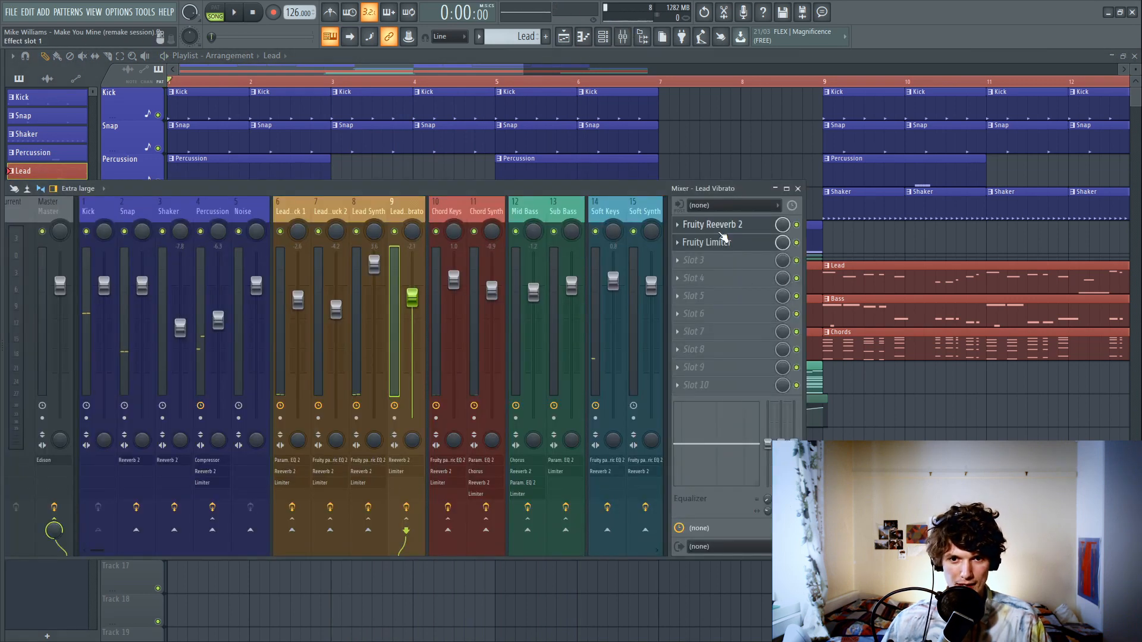
click(717, 226)
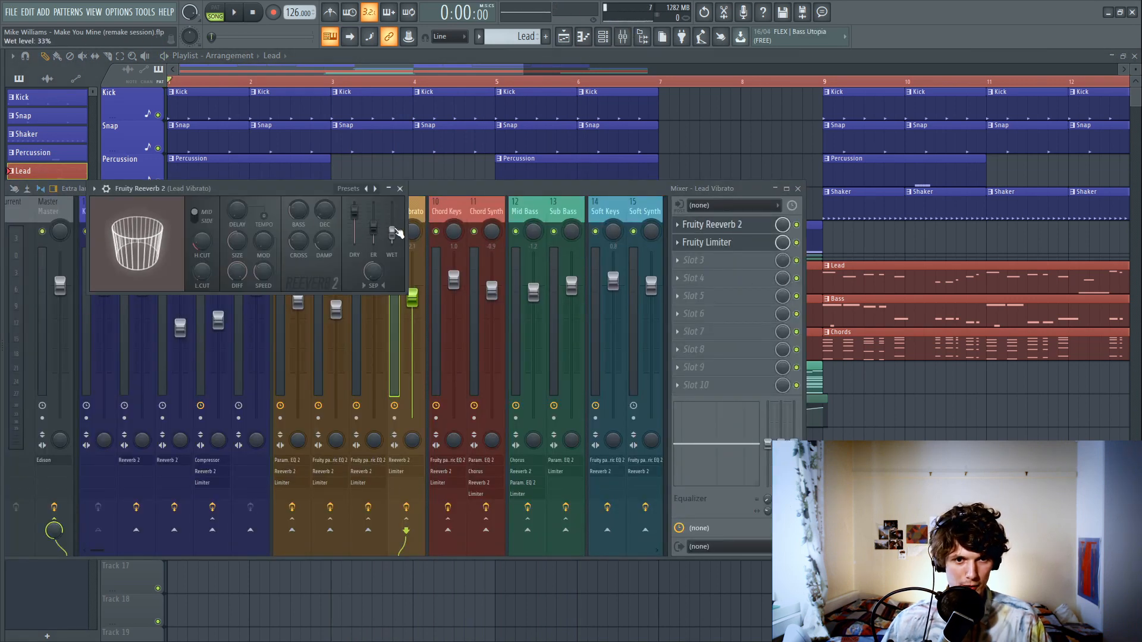
drag(394, 230, 393, 215)
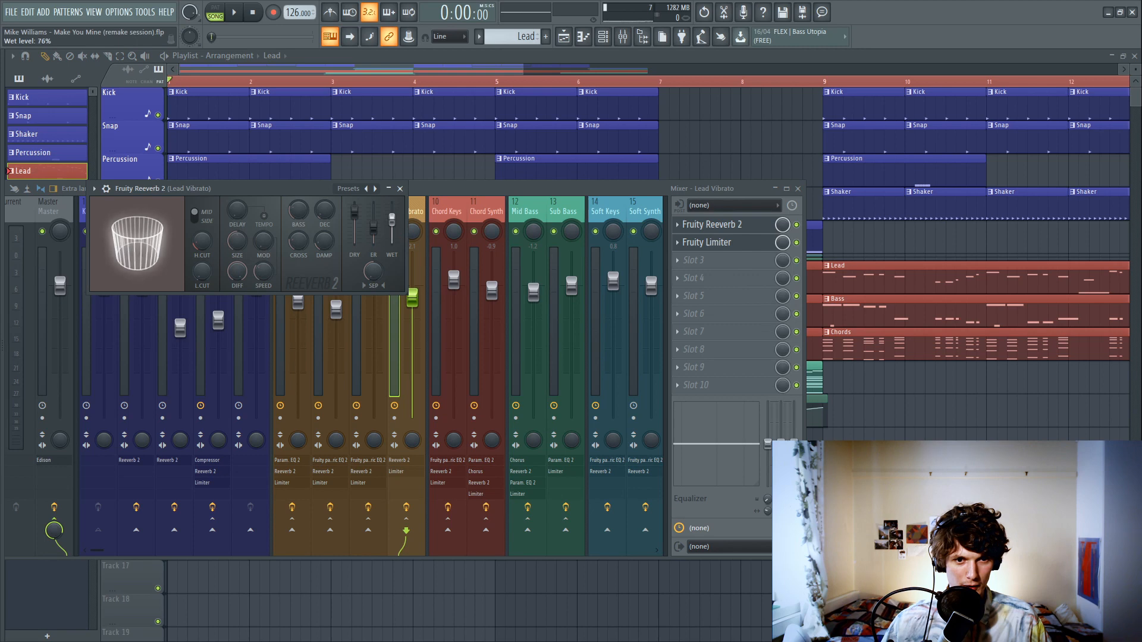
Step: Move Lead Vibrato's Fruity Limiter to slot 3 and lower both its compressor threshold, to -26.2 dB, and the track's volume
click(677, 243)
click(706, 459)
click(713, 260)
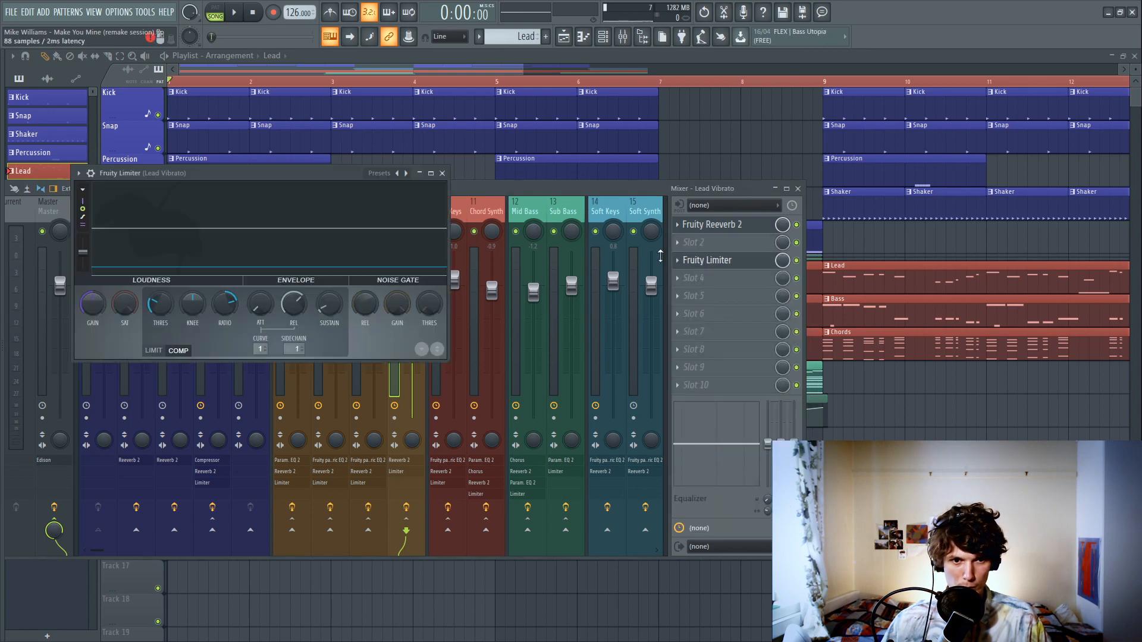
drag(160, 304, 160, 324)
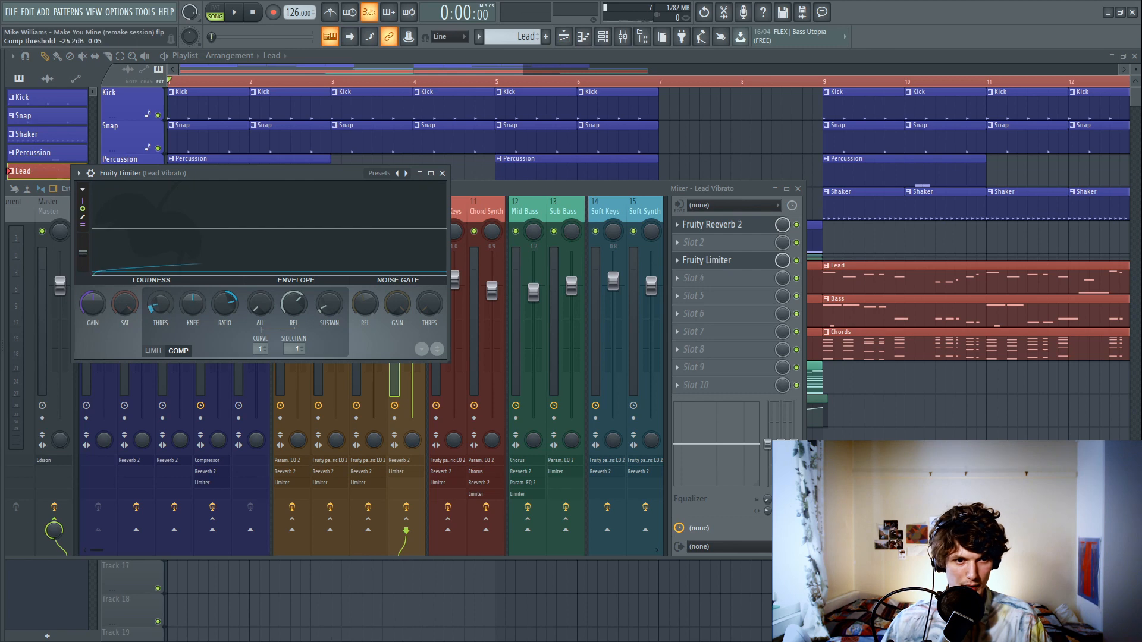
click(411, 313)
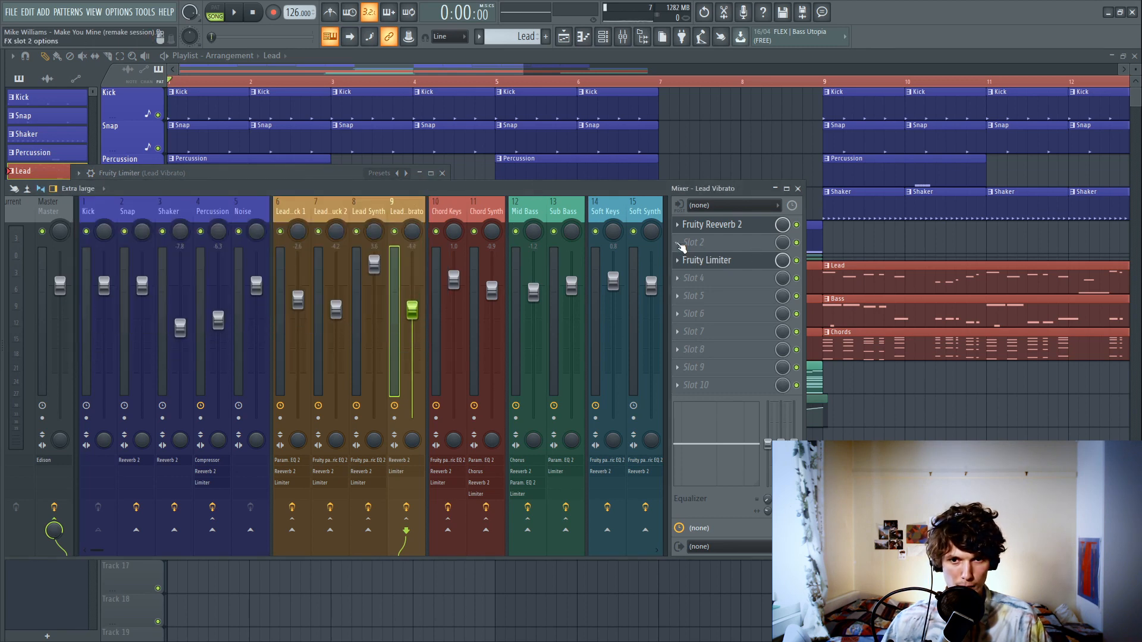
Step: Insert Fruity parametric EQ 2 in Lead Vibrato's slot 2 with the 20Hz + 18kHz cut preset and raise its low cut, checking it in playback
click(681, 243)
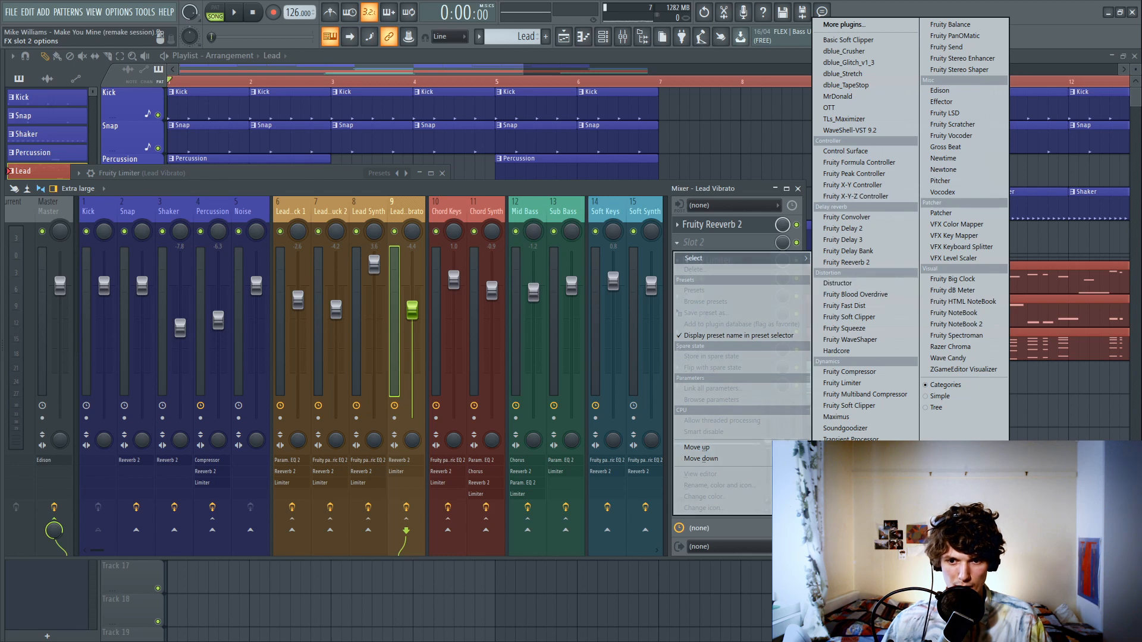
click(856, 540)
click(109, 203)
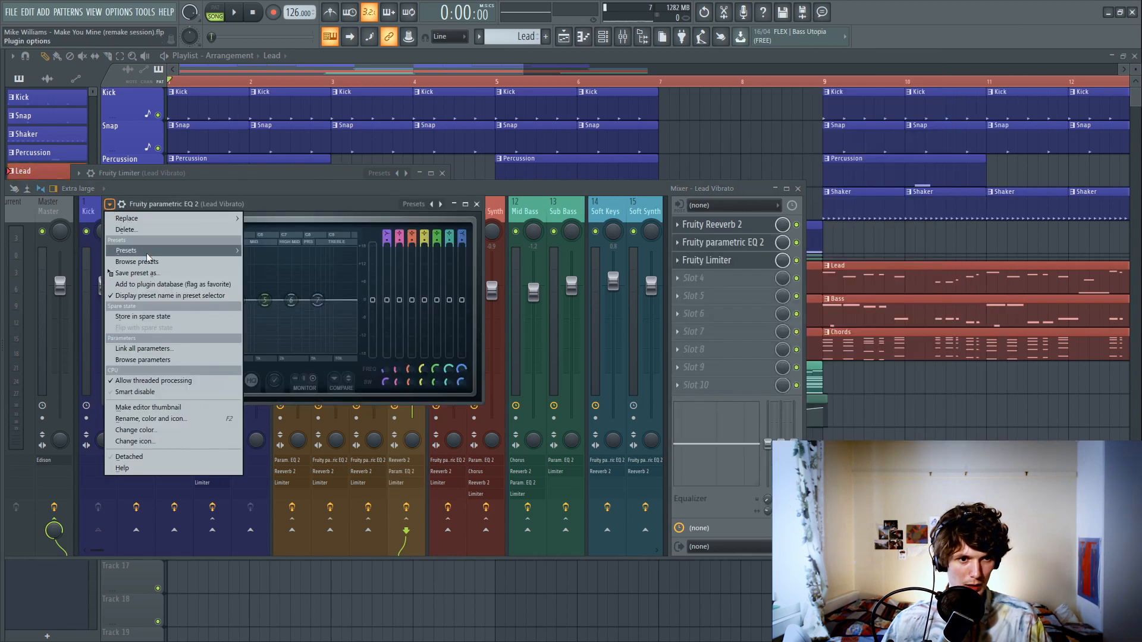
mouse_move(179, 245)
click(280, 271)
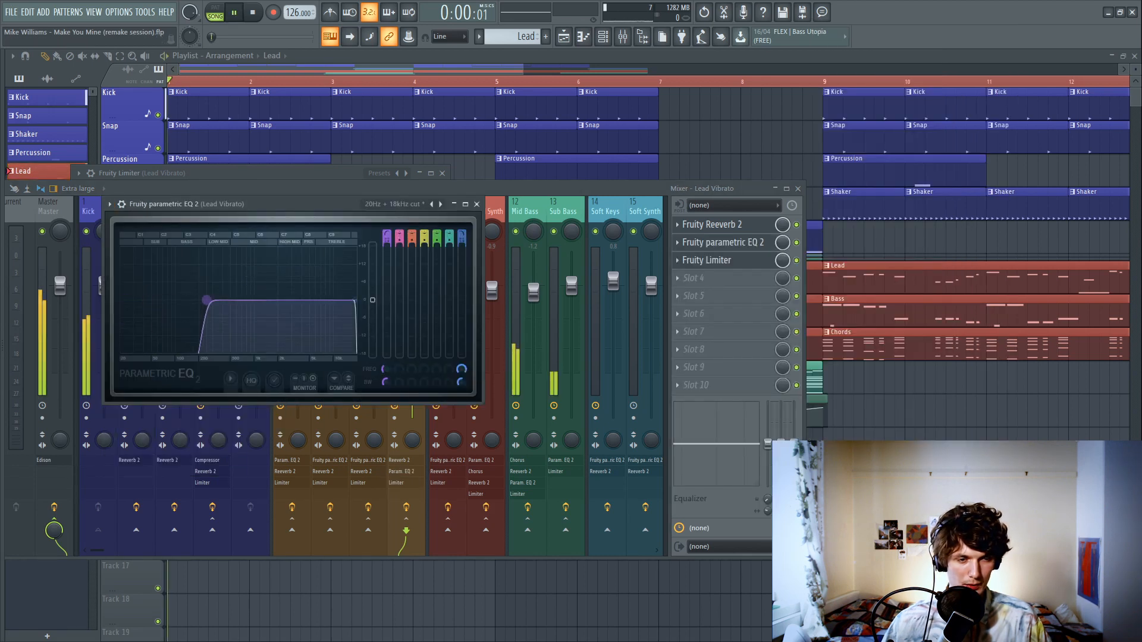
key(space)
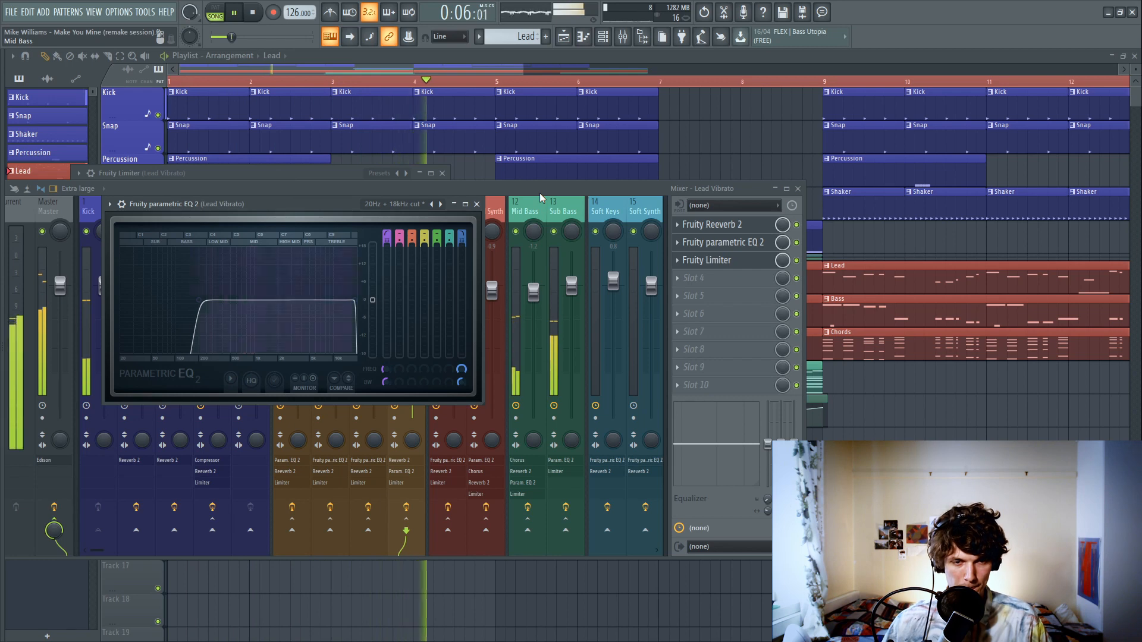
key(space)
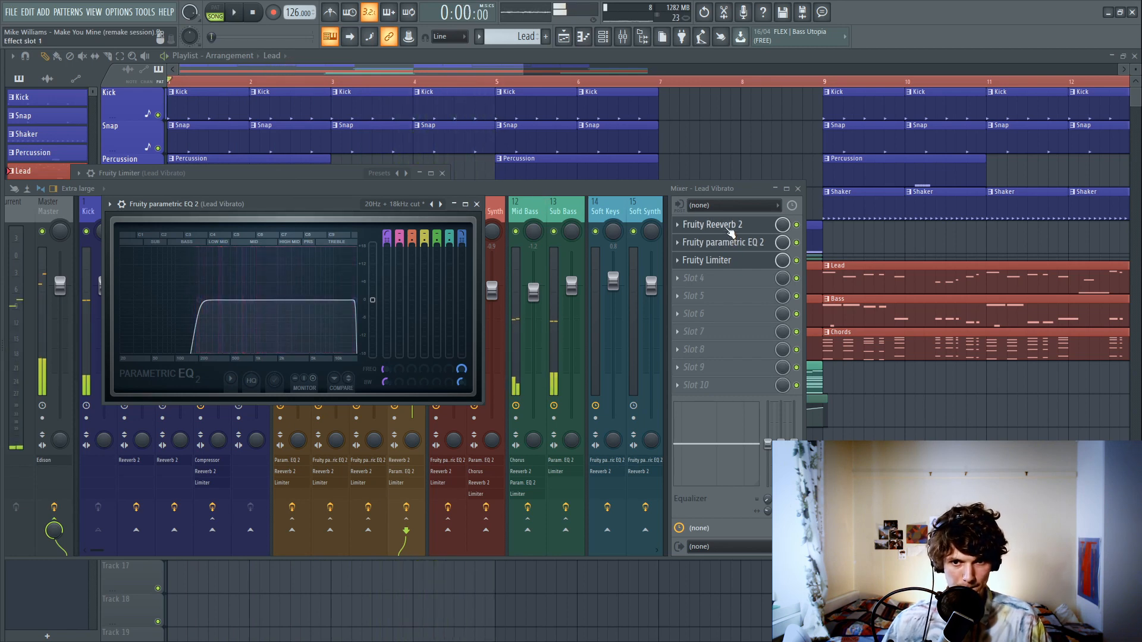
Step: Check Lead Vibrato's Fruity Reeverb 2 and play the arrangement from just before bar 4
click(721, 224)
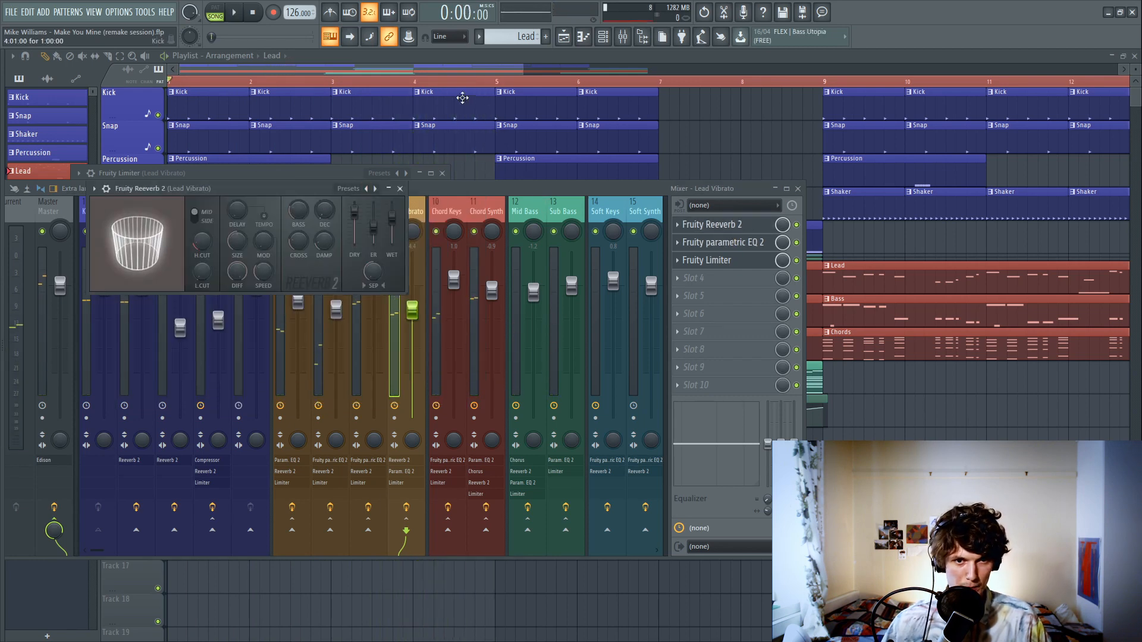
click(409, 81)
key(space)
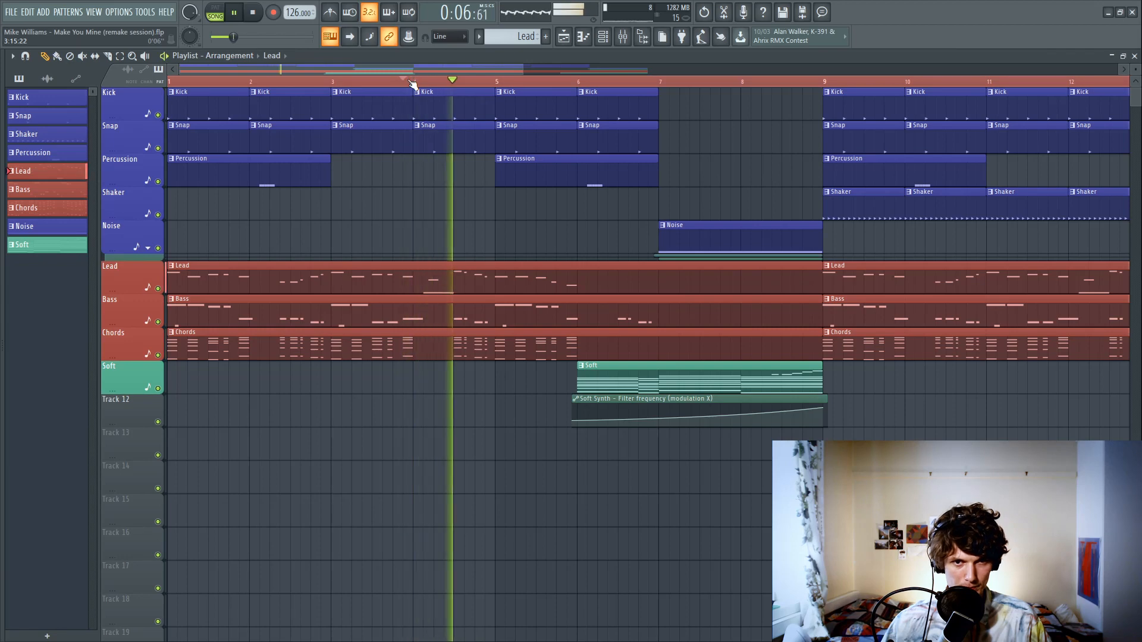
key(F9)
key(space)
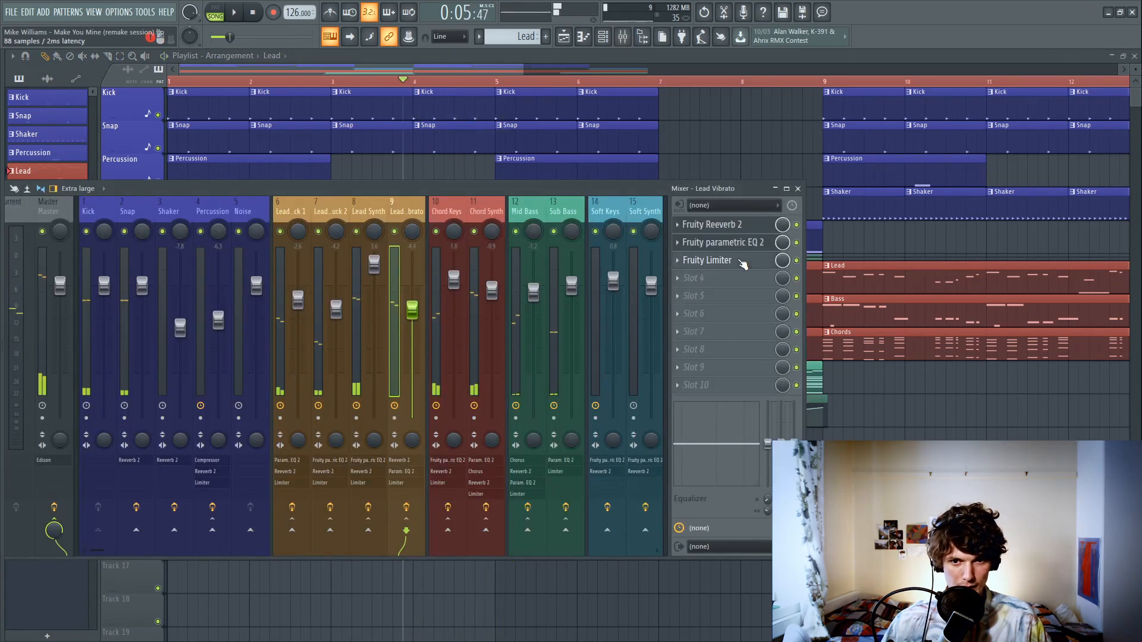
Step: Set the compressor threshold of Lead Vibrato's Fruity Limiter to -25.1 dB and replay the passage around bar 4
click(706, 260)
scroll(166, 305, down, 5)
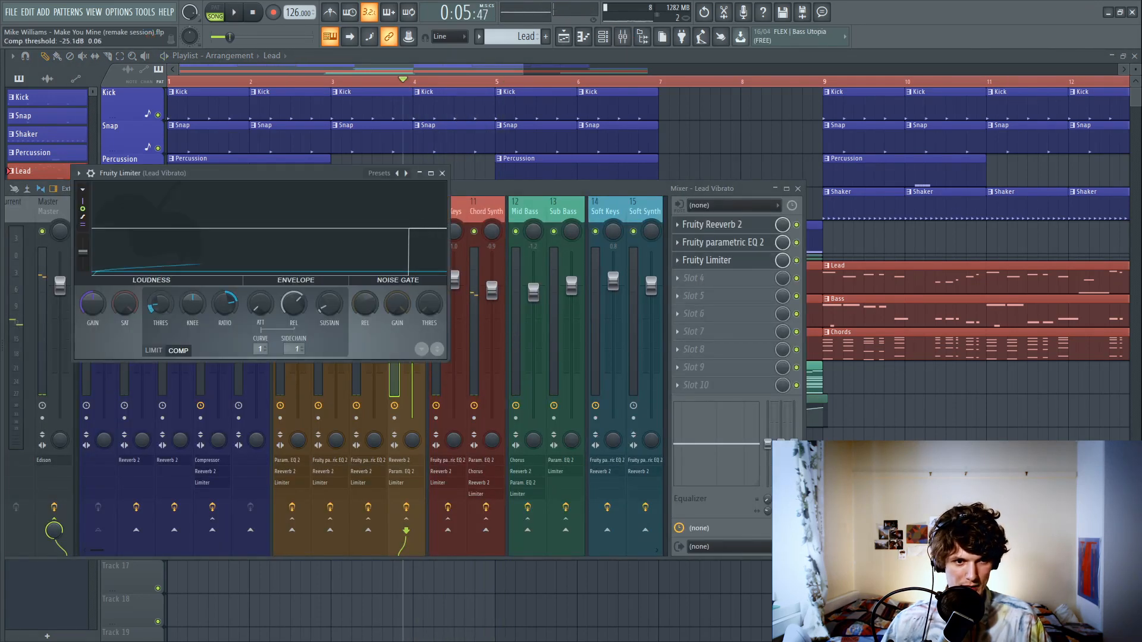
right_click(486, 177)
key(space)
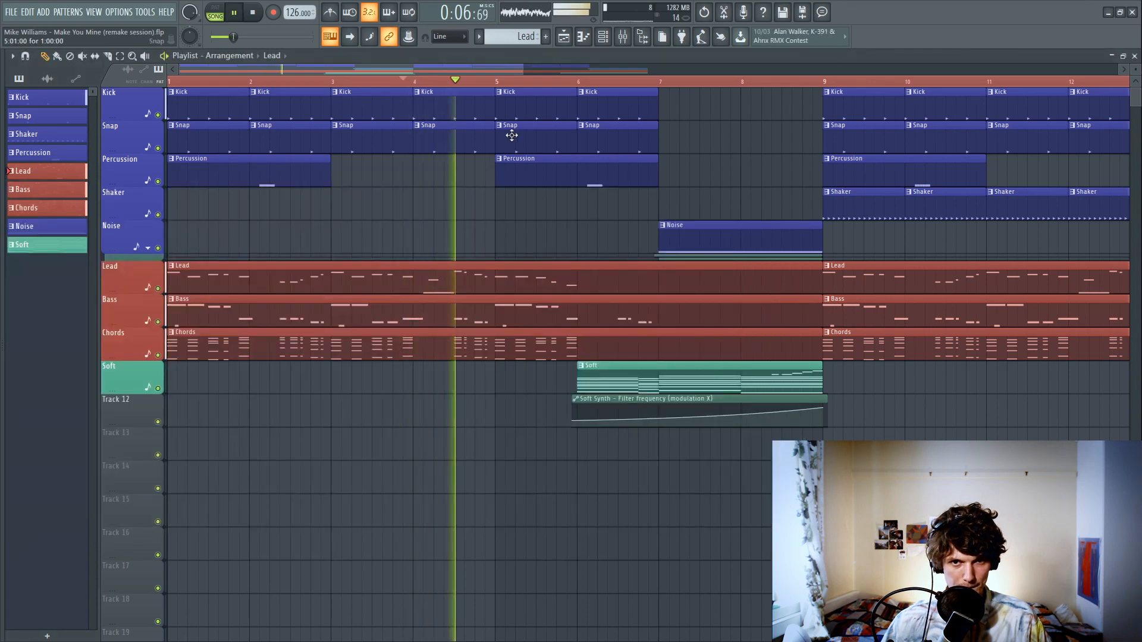
Step: Review Lead Vibrato's Fruity Reeverb 2 levels while listening to the passage from just before bar 4 again
click(648, 34)
key(space)
click(711, 224)
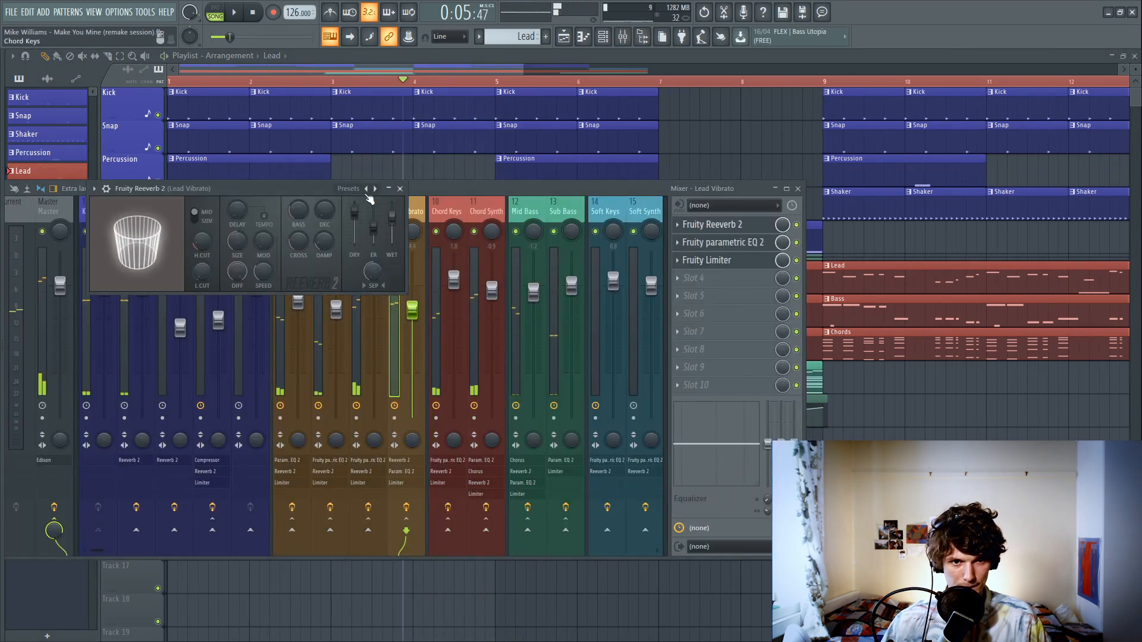
key(space)
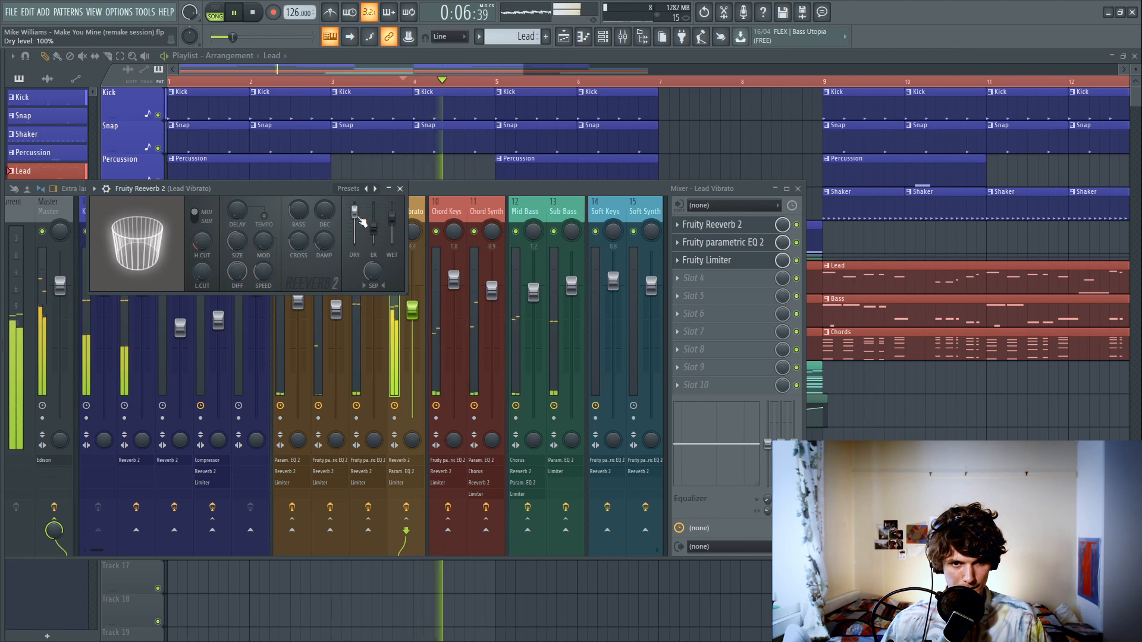
right_click(471, 174)
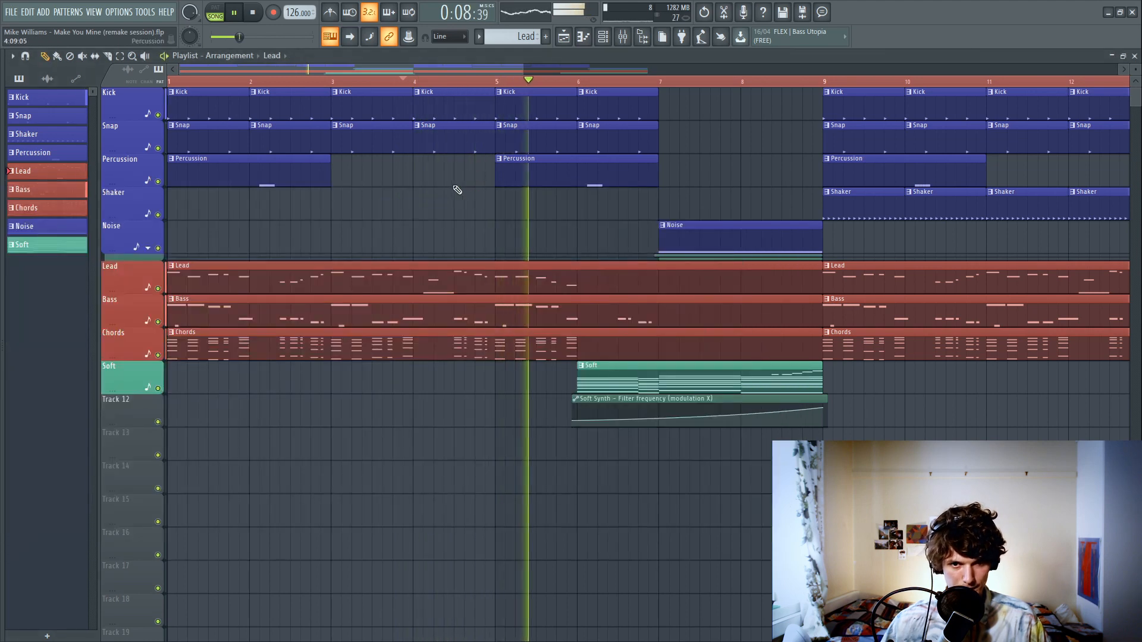
key(space)
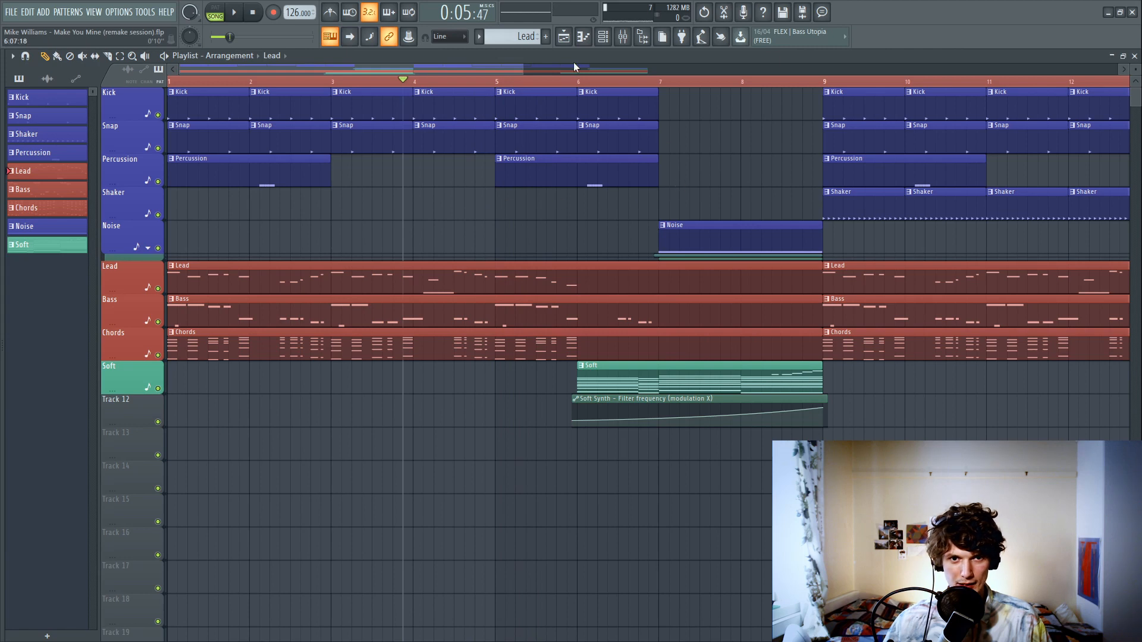
Step: Examine the effect chains of the Lead Synth, Chord Keys and Chord Synth mixer tracks and compare the two chord tracks
drag(523, 69, 729, 70)
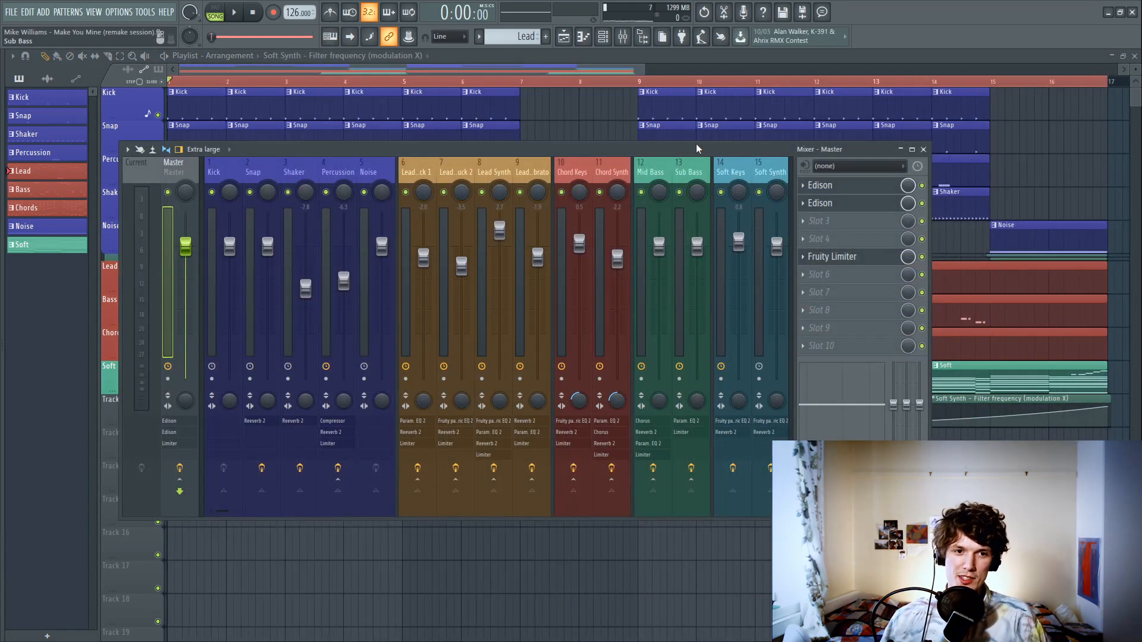
click(497, 174)
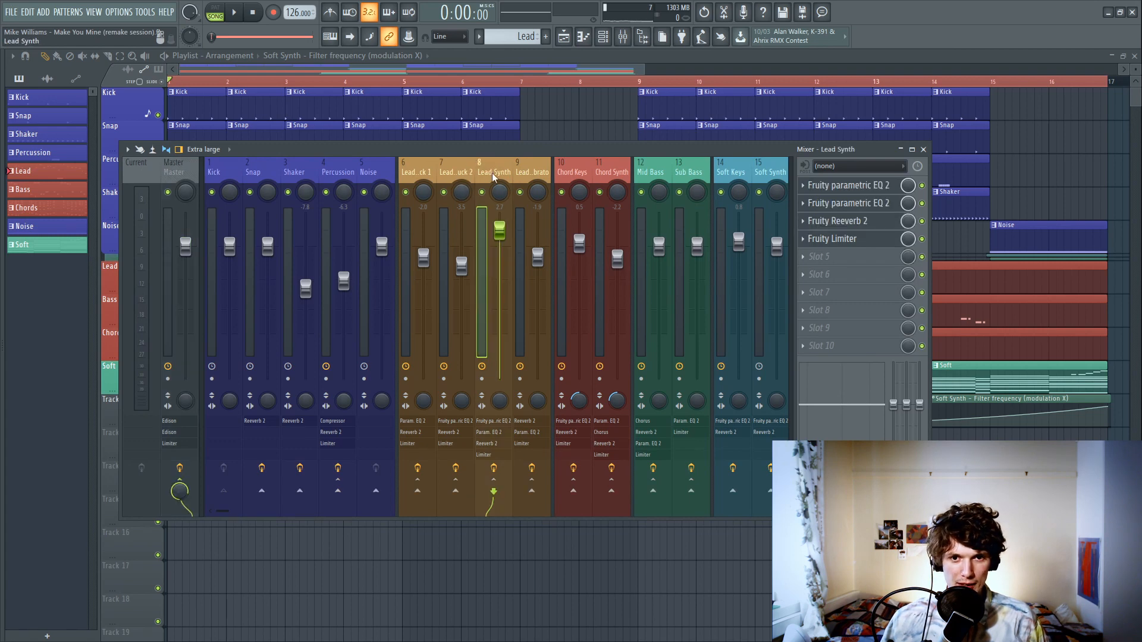
click(574, 169)
click(605, 172)
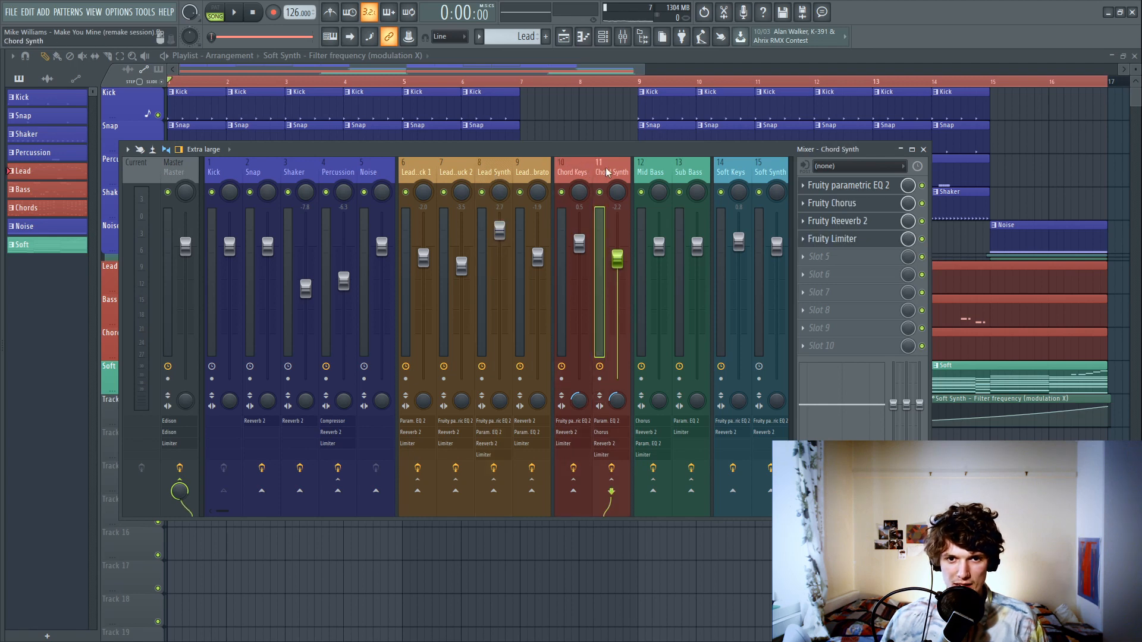
click(575, 170)
click(604, 172)
click(575, 173)
click(612, 172)
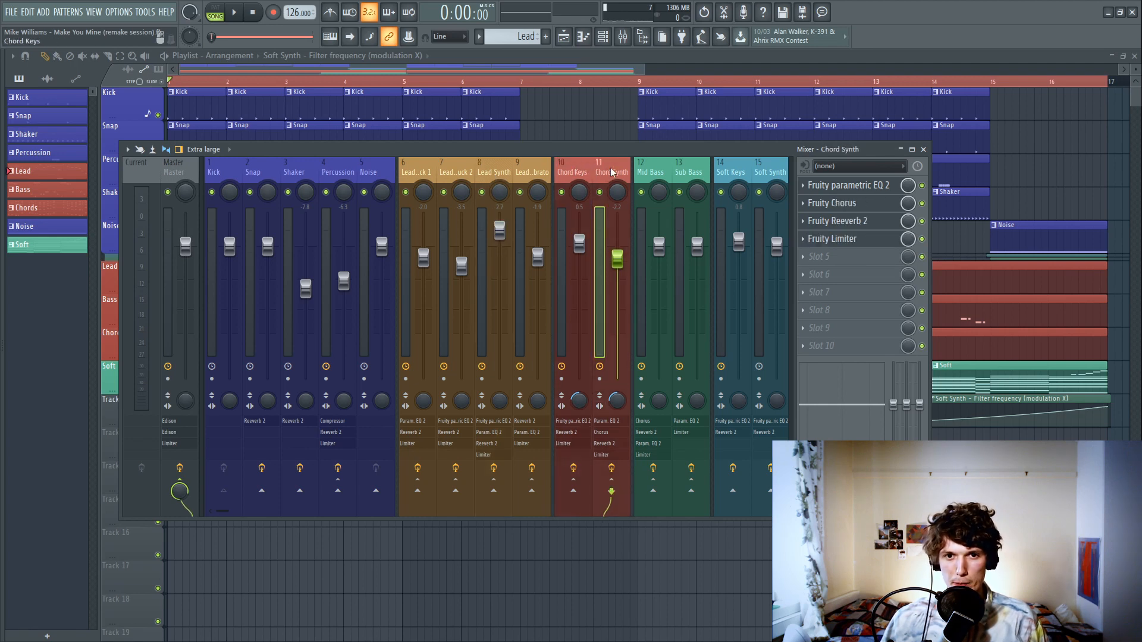
click(580, 173)
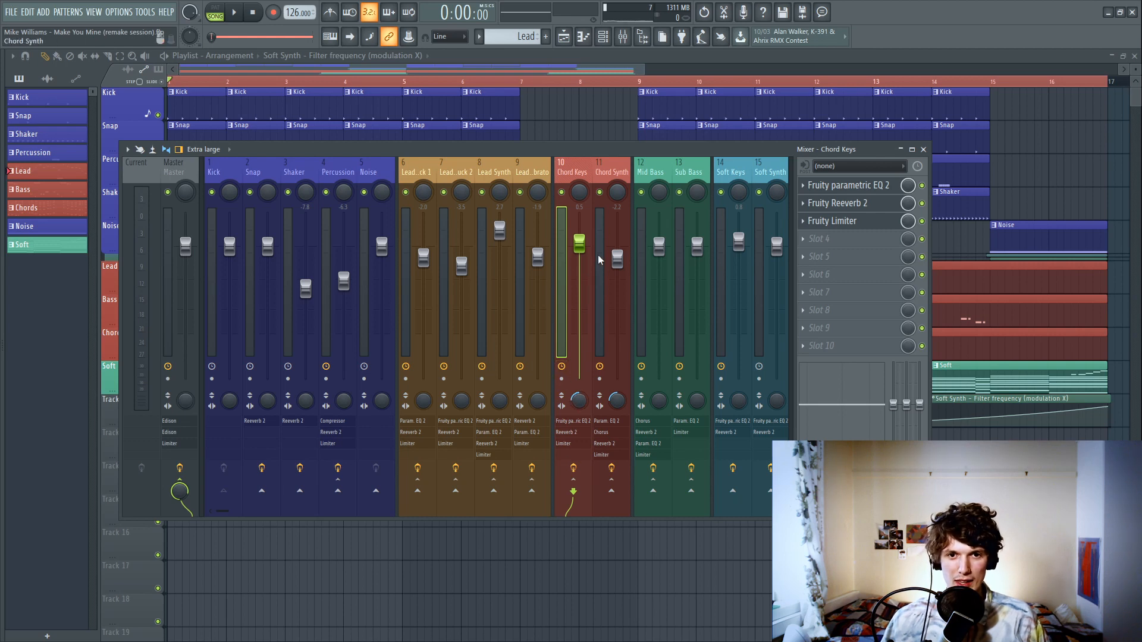
click(617, 173)
click(583, 174)
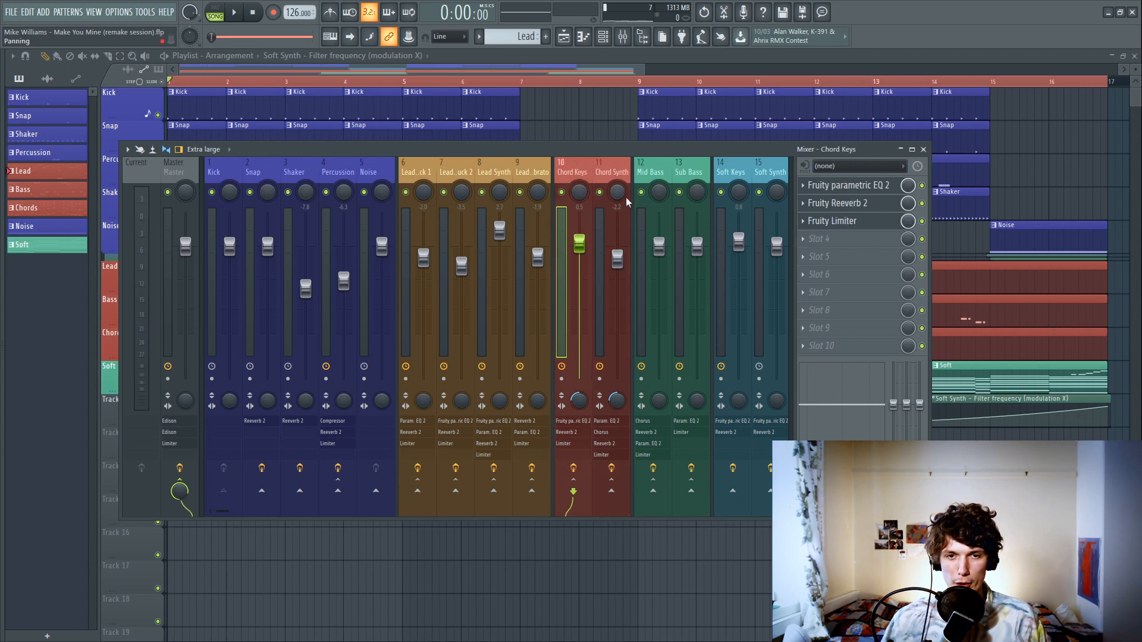
click(833, 238)
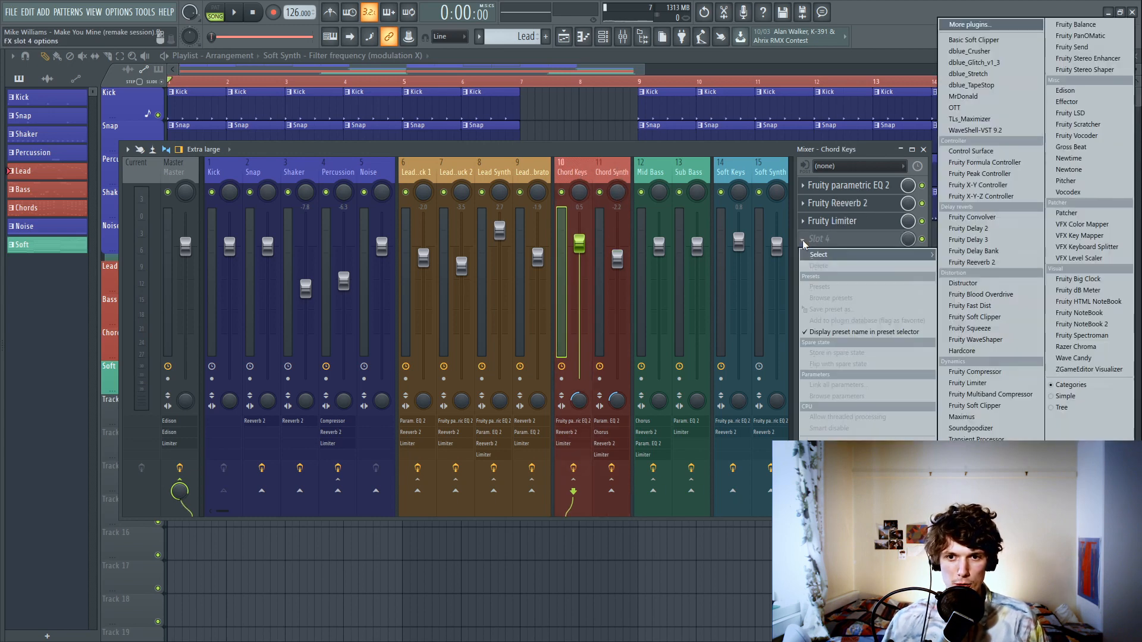
mouse_move(924, 255)
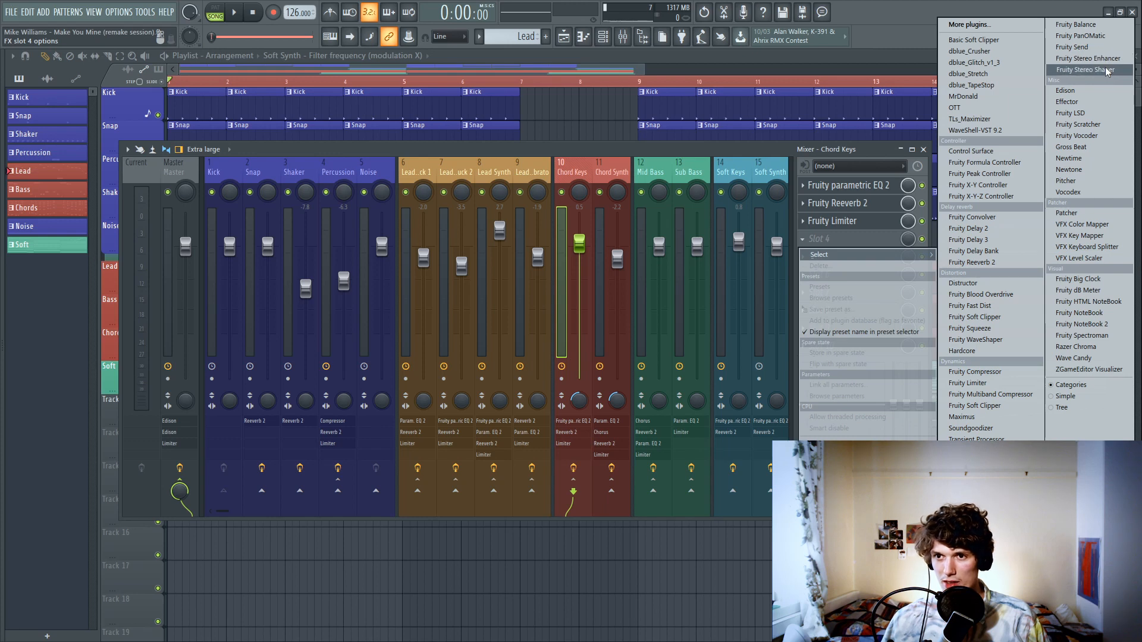
click(731, 152)
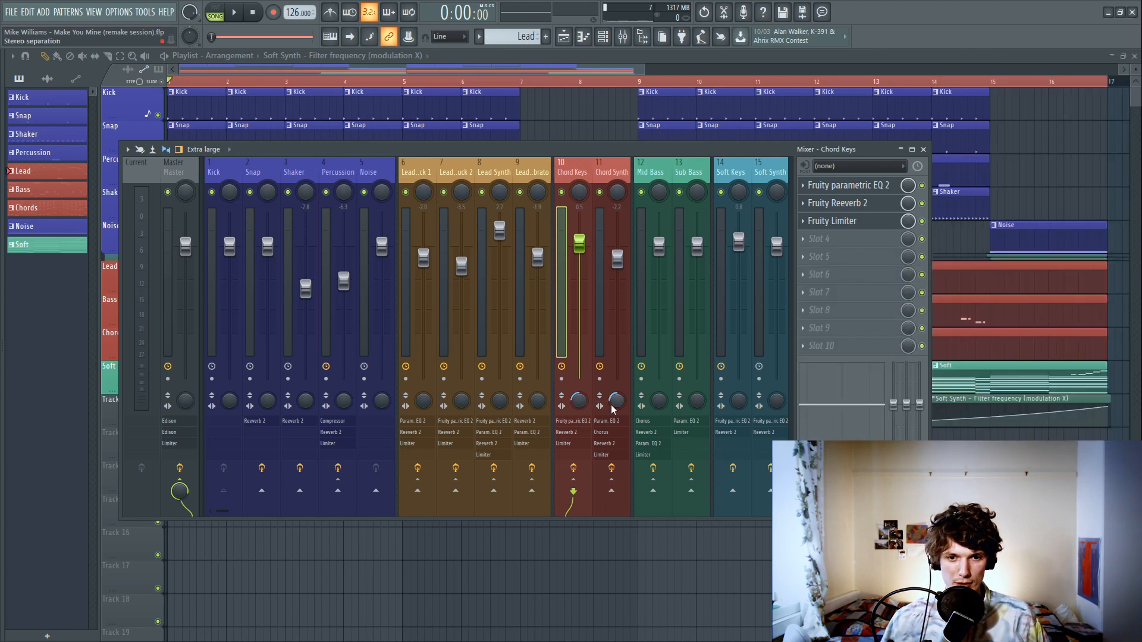
Step: Look through the effect chains of the lead mixer tracks and open the Fruity Limiter on the Master track
click(501, 173)
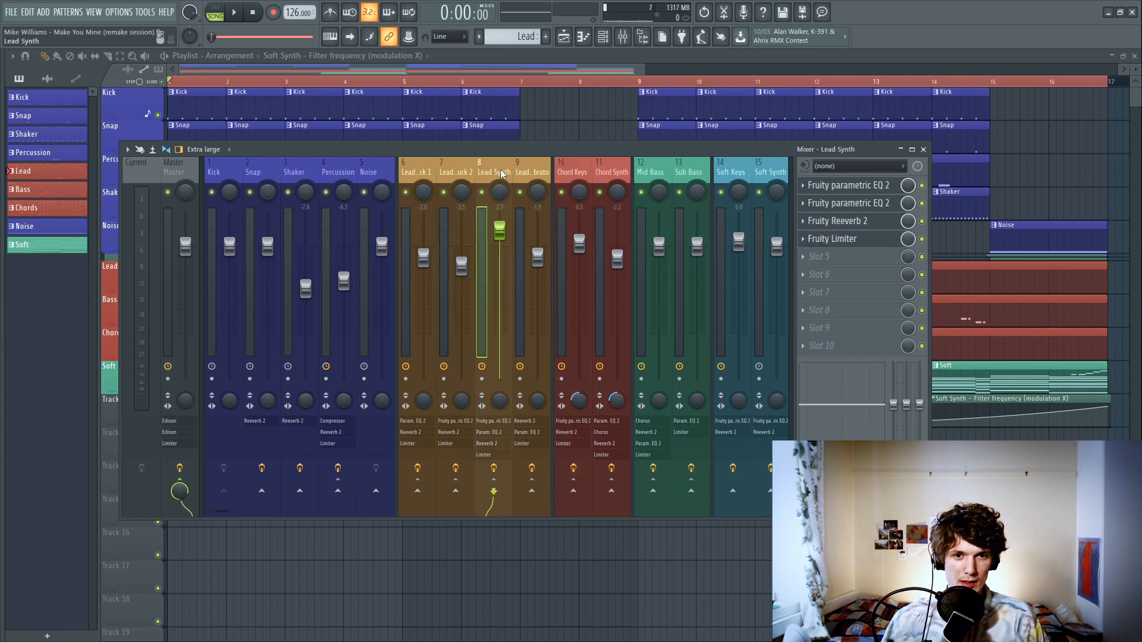
click(525, 171)
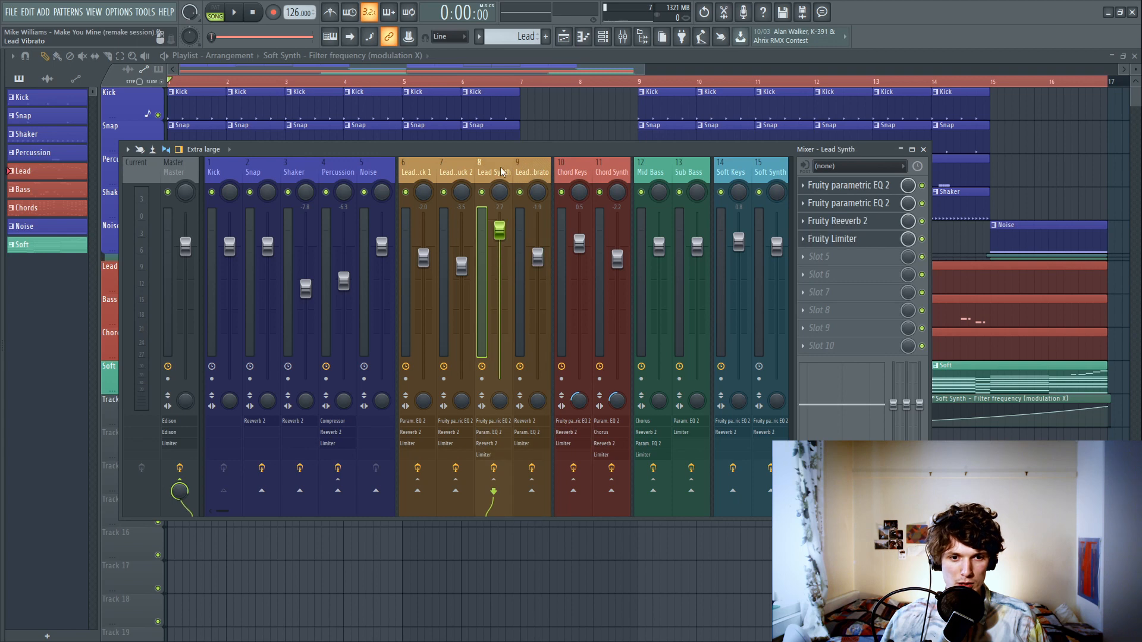
click(472, 173)
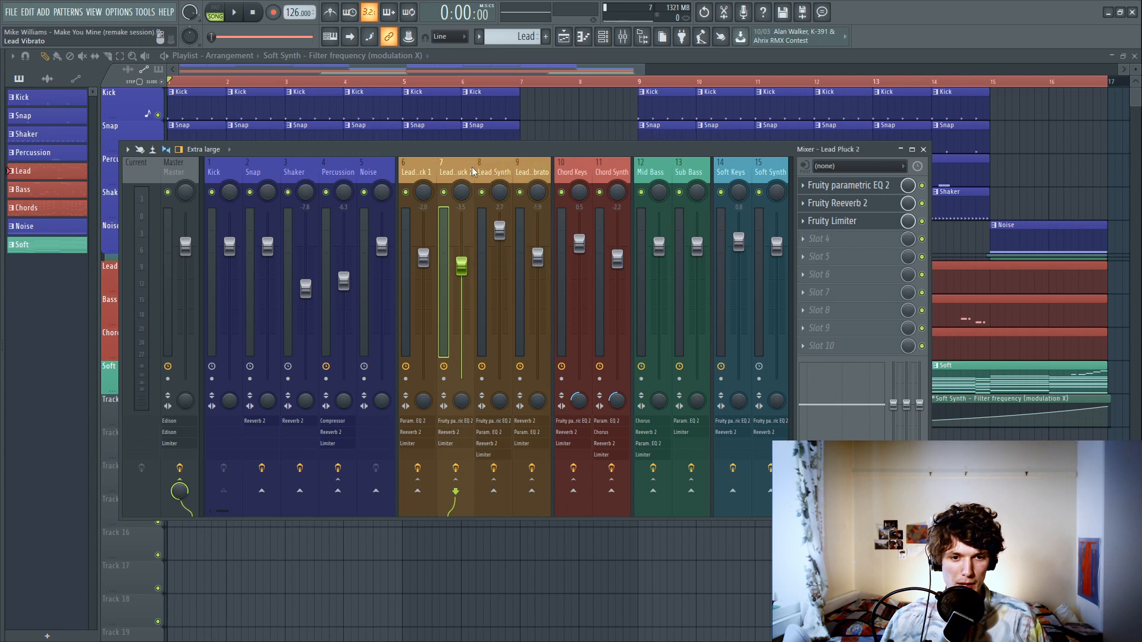
click(179, 172)
click(844, 257)
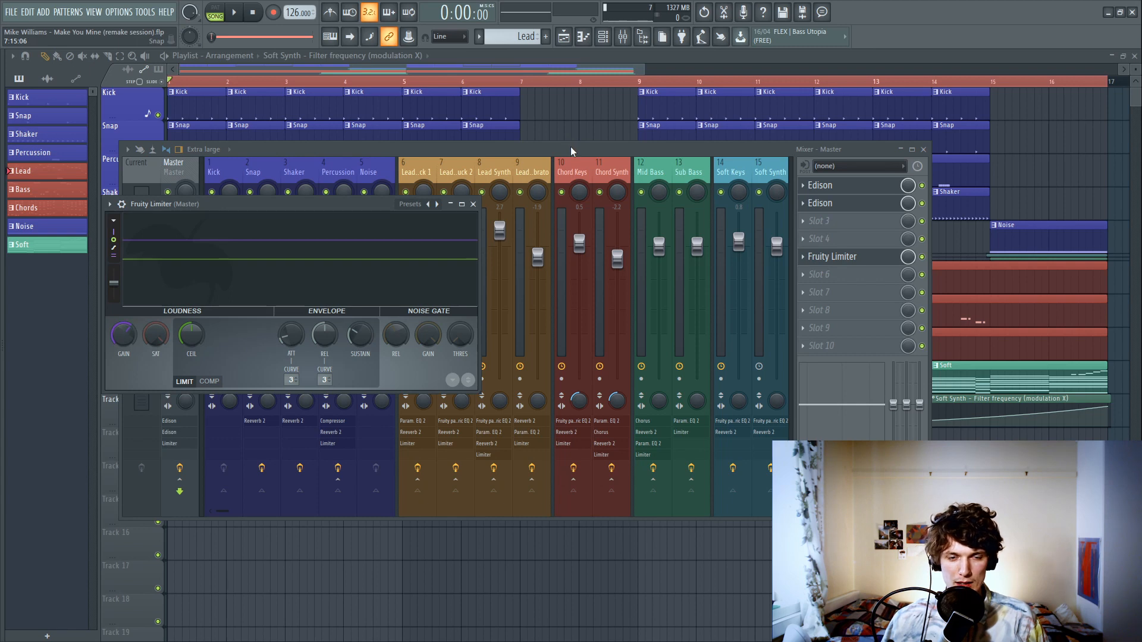
Step: Open the second Edison on the Master track and play a brief moment of the song to check its recording
key(Escape)
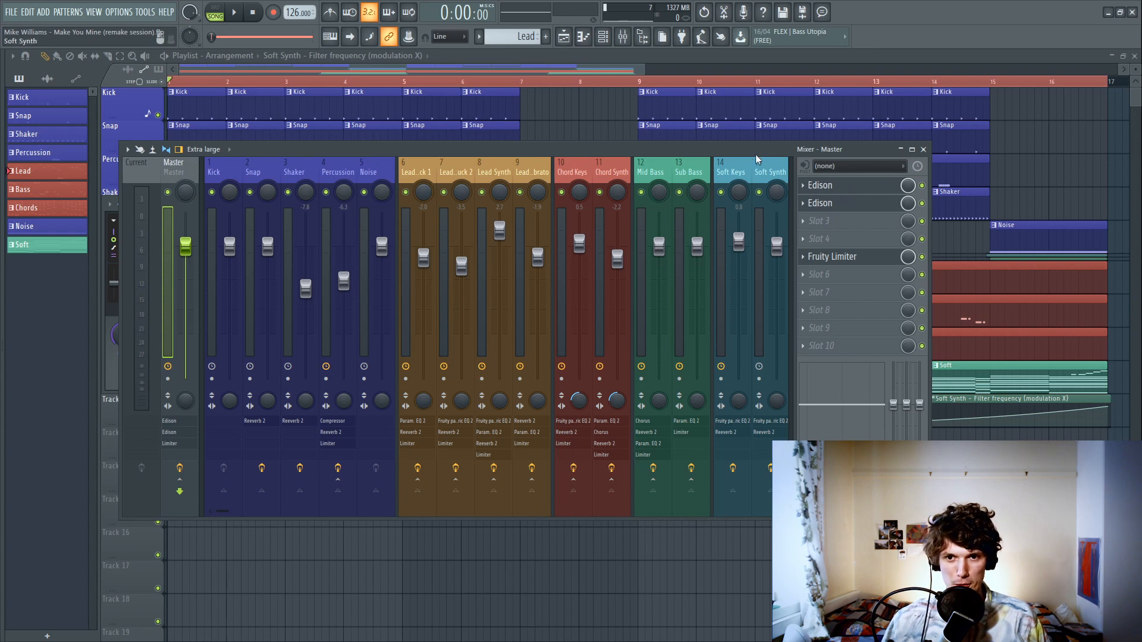
click(822, 204)
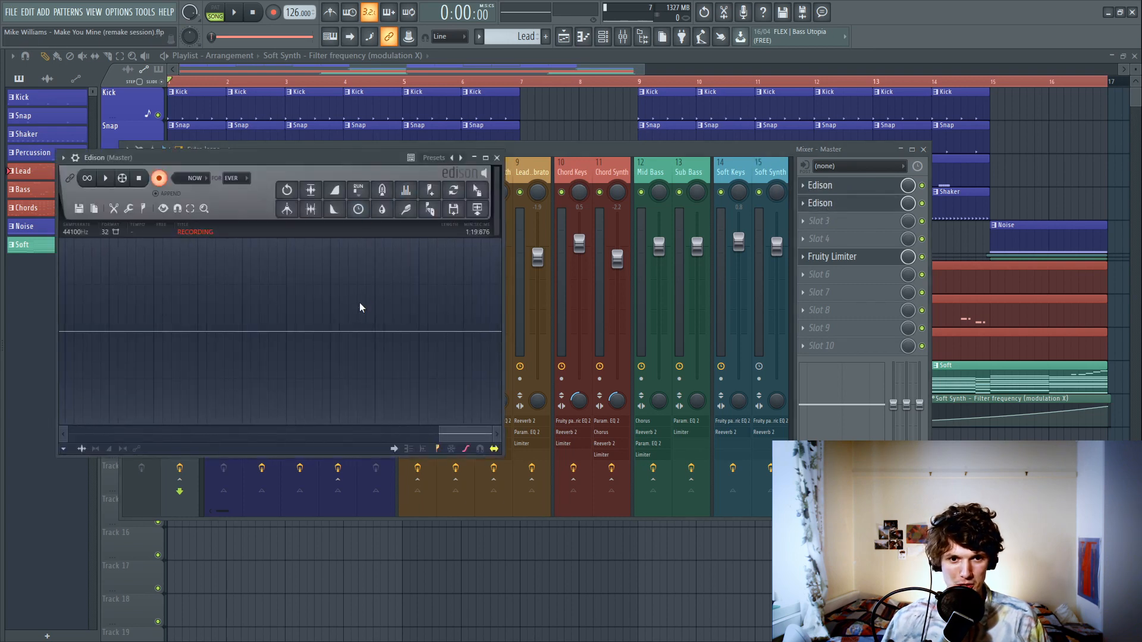
click(241, 15)
click(253, 13)
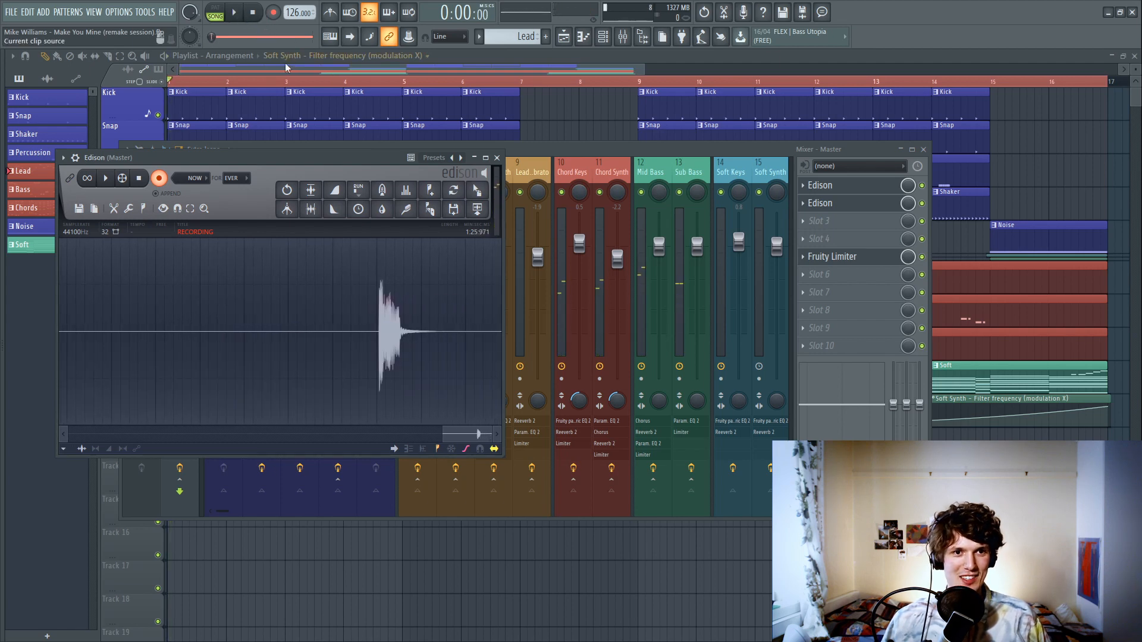
Step: Clear the plugin and mixer windows off the playlist and listen to the finished arrangement from bar 1
key(F12)
scroll(290, 71, down, 1)
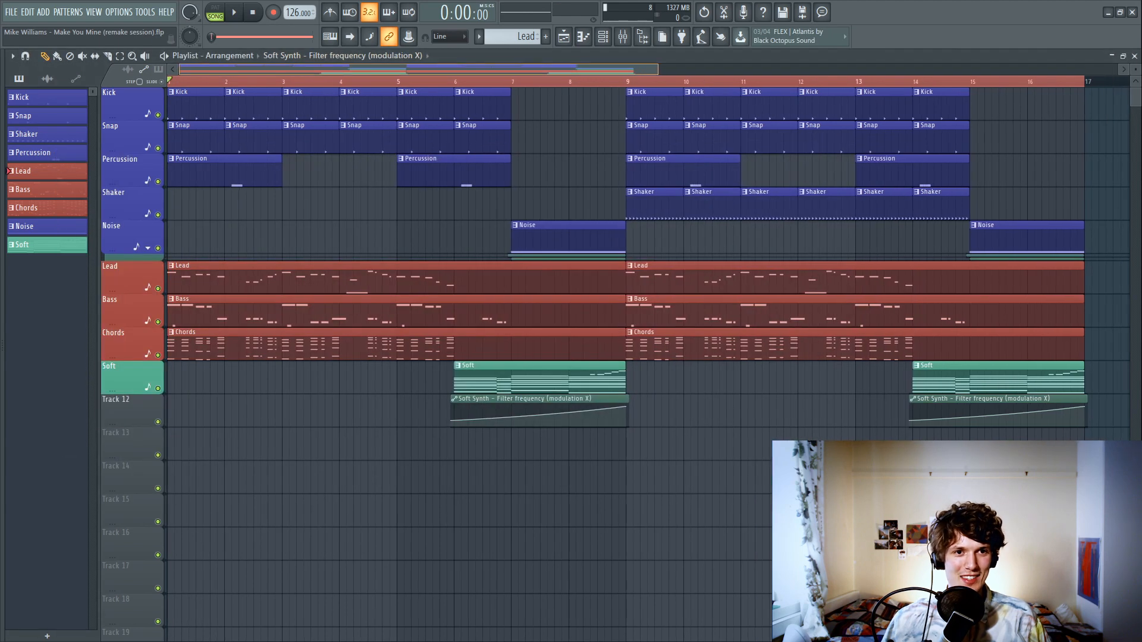
click(241, 15)
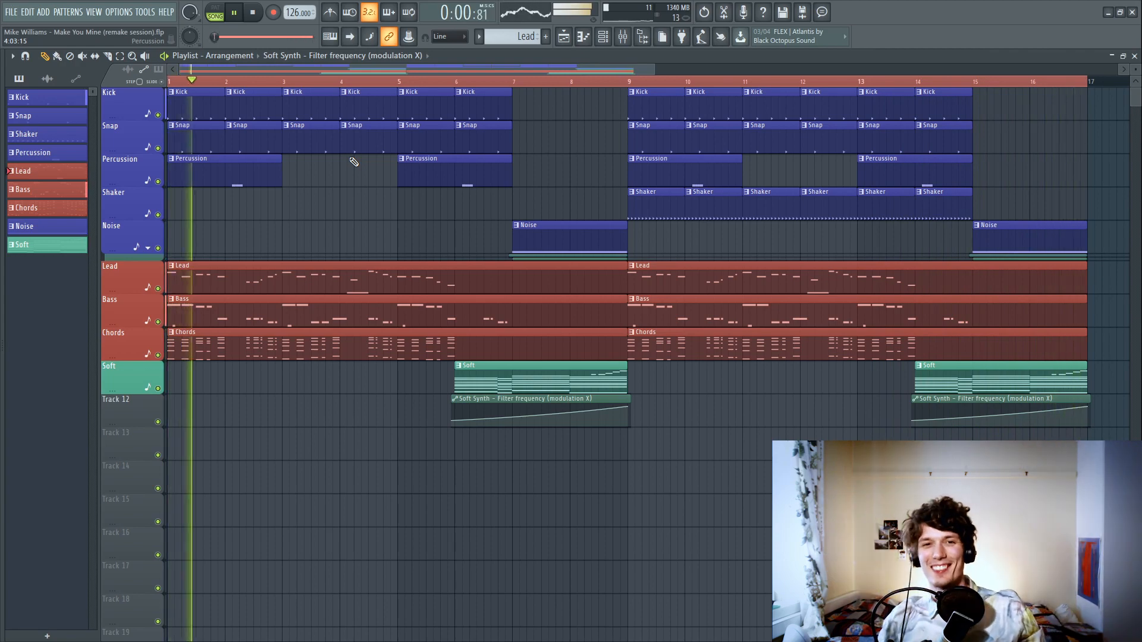
click(252, 12)
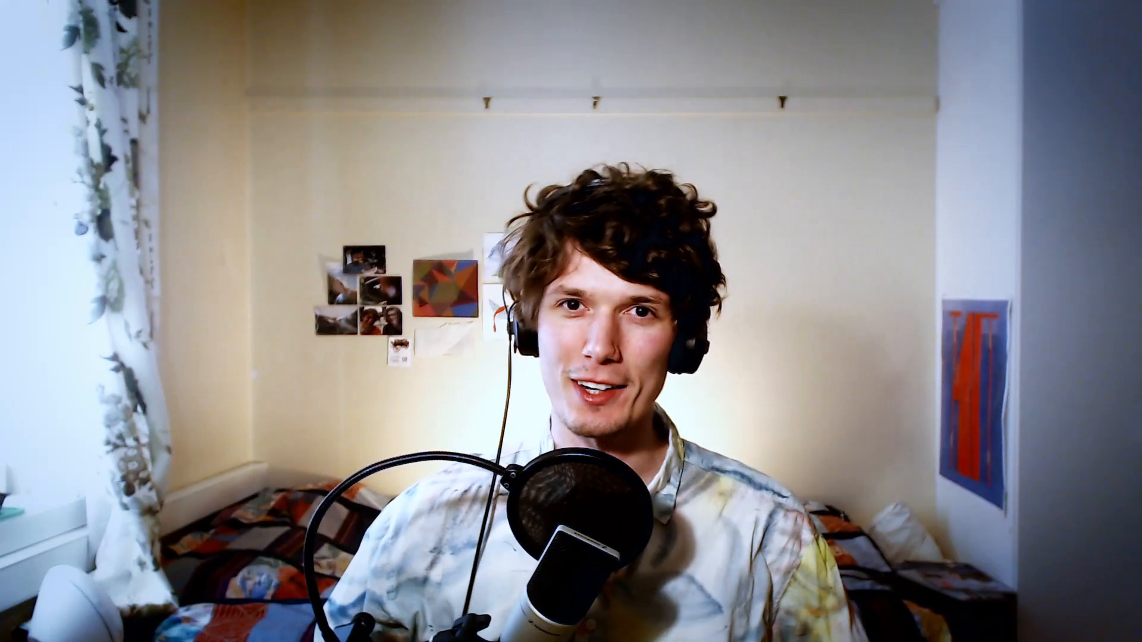